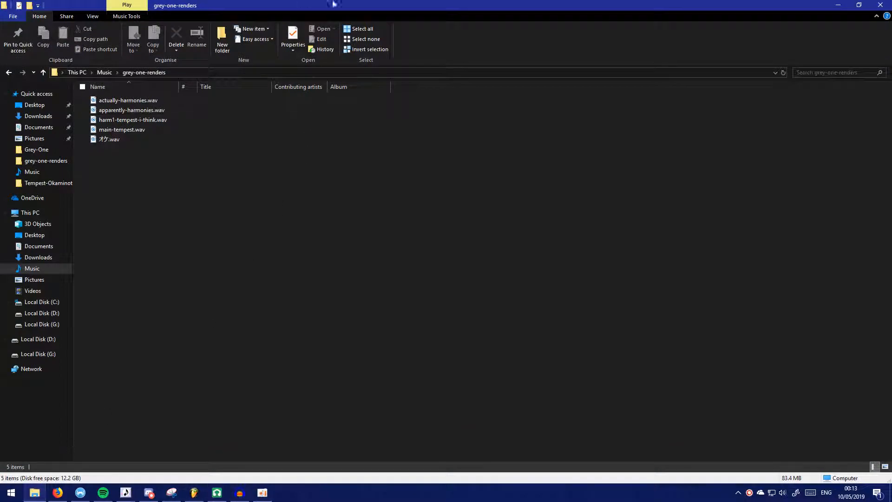
Shrink the grey-one-renders folder window to float over the Audacity workspace, select オケ.wav, and bring Audacity to the front
left_click_drag(333, 4, 524, 149)
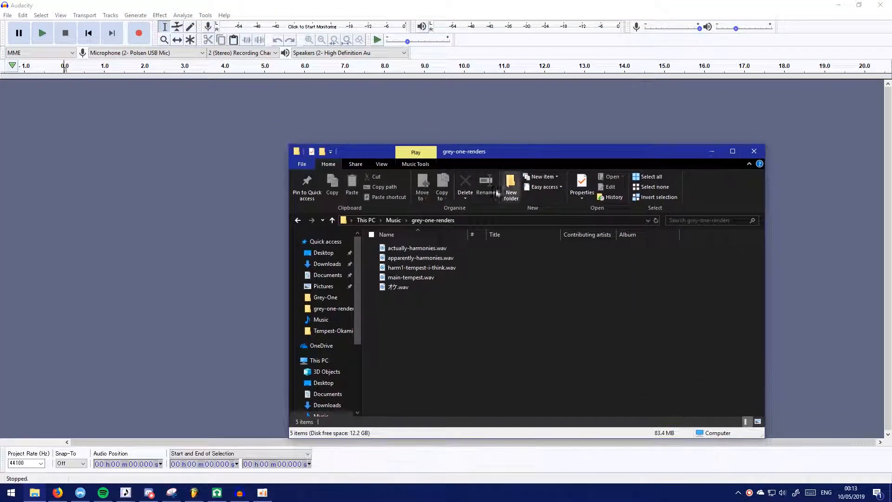
left_click(414, 289)
left_click_drag(465, 154, 588, 102)
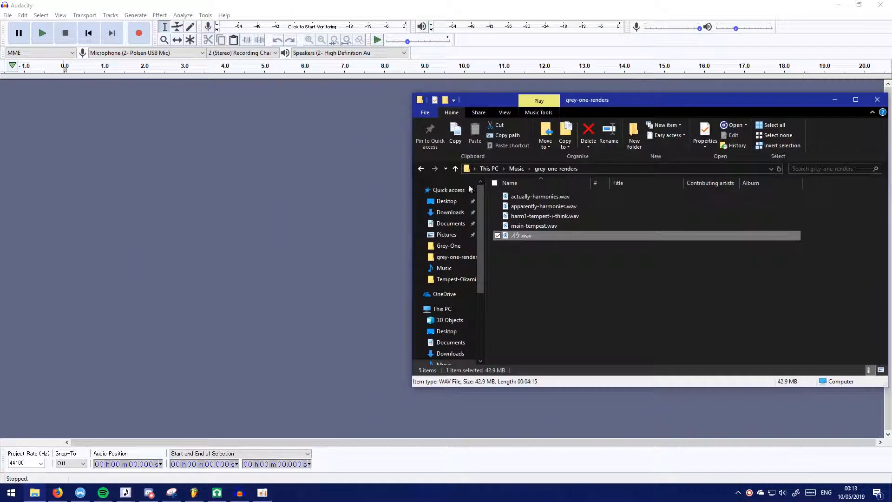
left_click(248, 368)
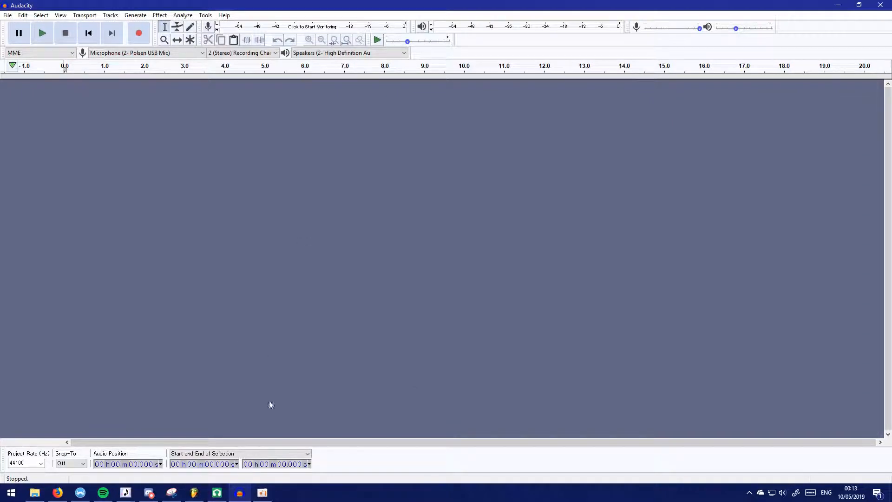
Look over the empty LMMS and FL Studio projects alongside Audacity, and return to Audacity
left_click(216, 493)
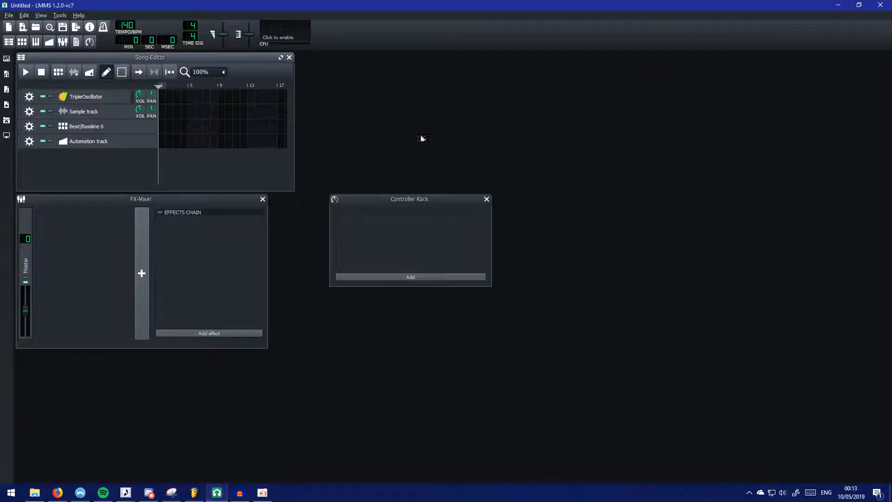
left_click(194, 493)
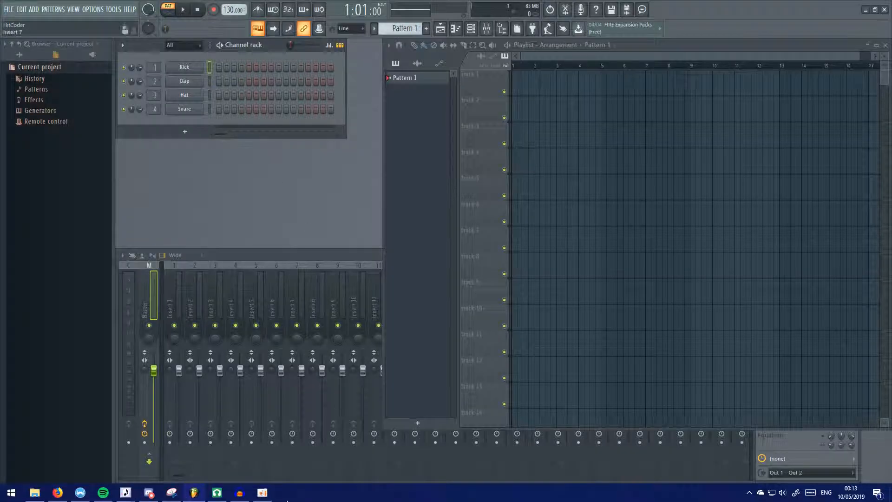
left_click(240, 492)
left_click(218, 493)
left_click(238, 493)
left_click(196, 495)
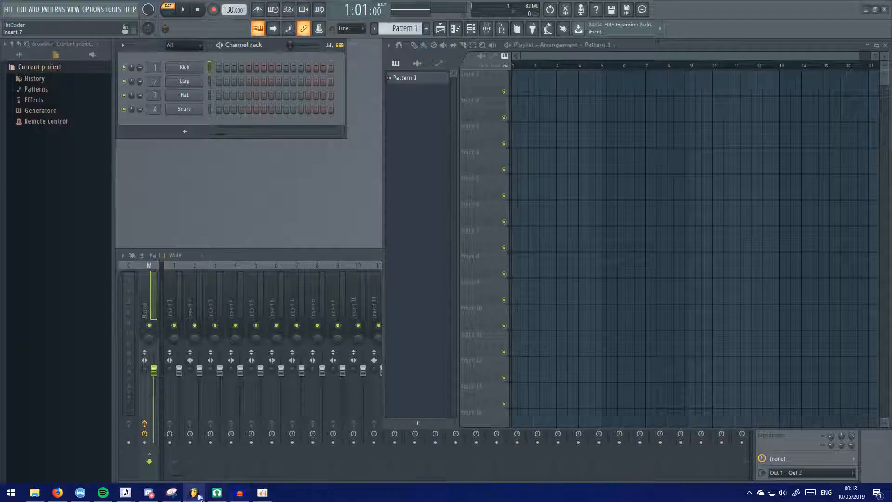
left_click(217, 494)
left_click(240, 493)
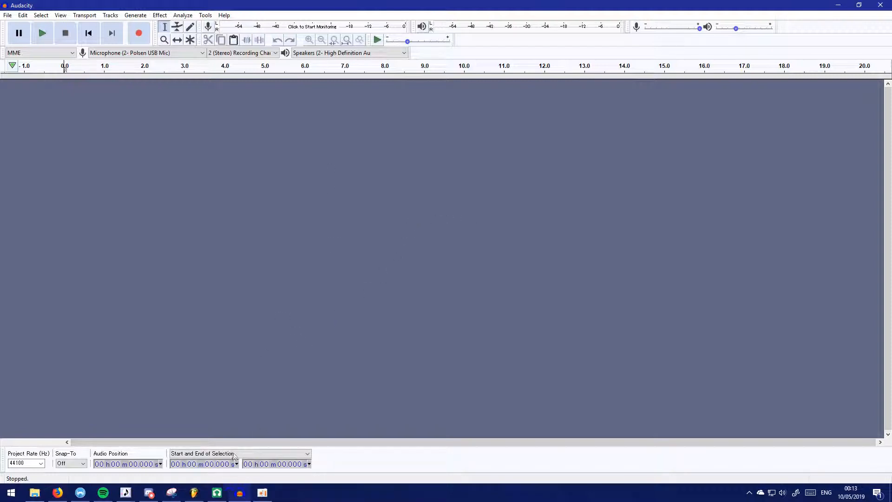
mouse_move(221, 498)
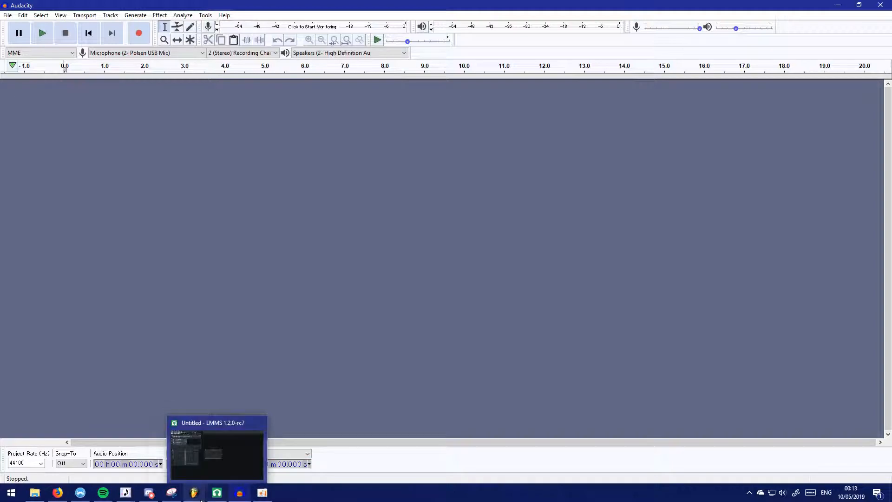
left_click(217, 492)
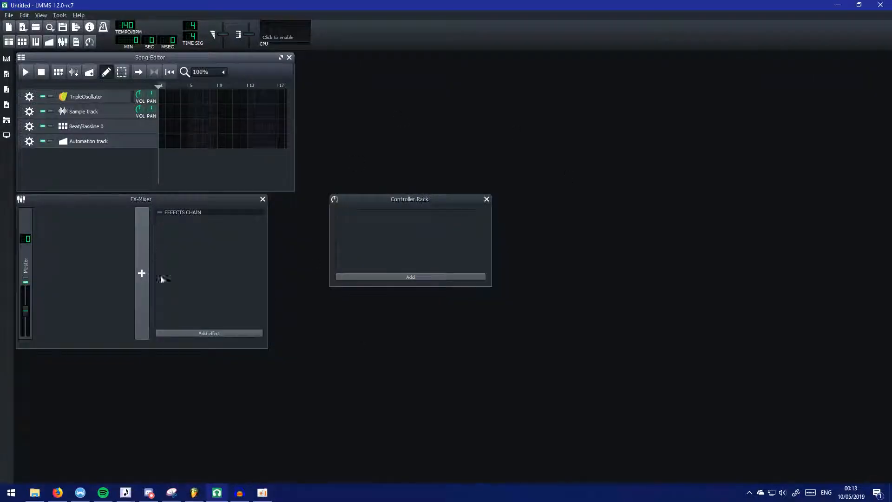
left_click(232, 498)
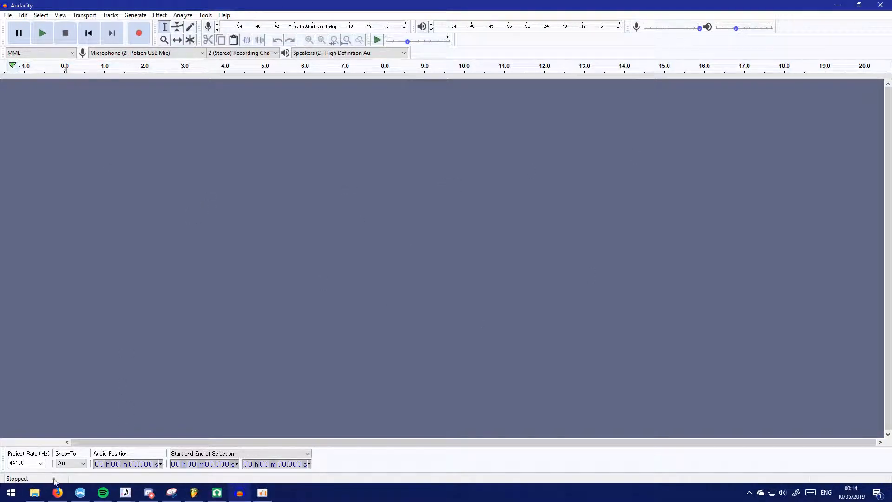
Import オケ.wav from the grey-one-renders folder into the empty Audacity project
left_click(34, 492)
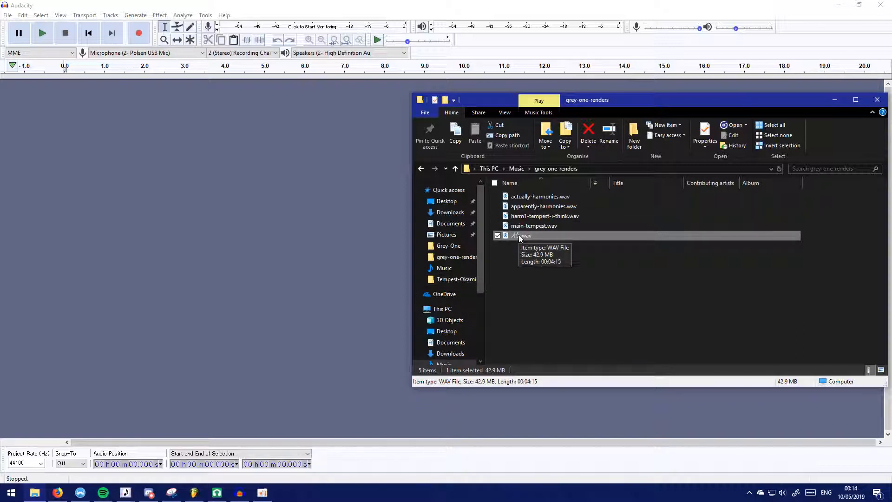
left_click_drag(518, 236, 206, 188)
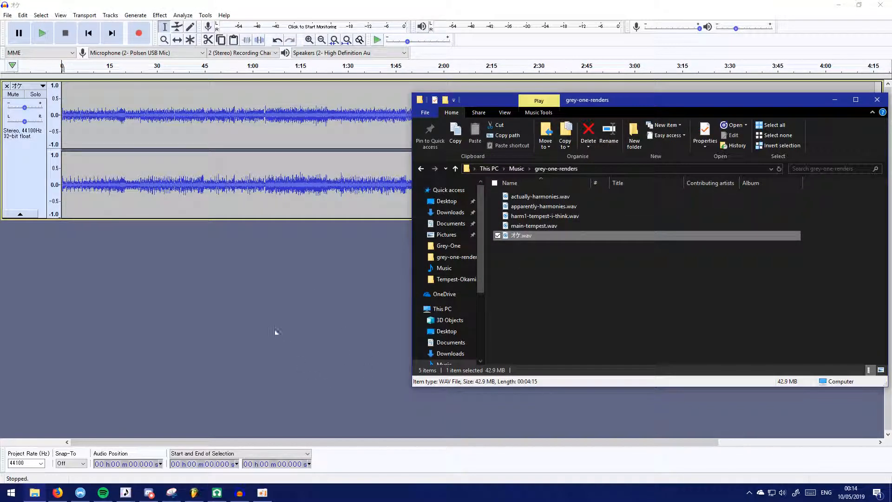
left_click(275, 330)
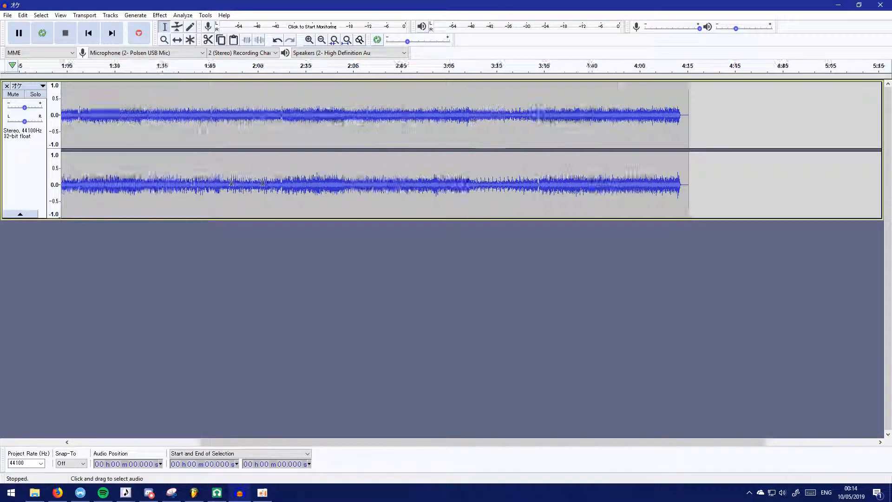
Play the opening few seconds of the オケ track to hear how the instrumental starts
left_click_drag(184, 441, 102, 430)
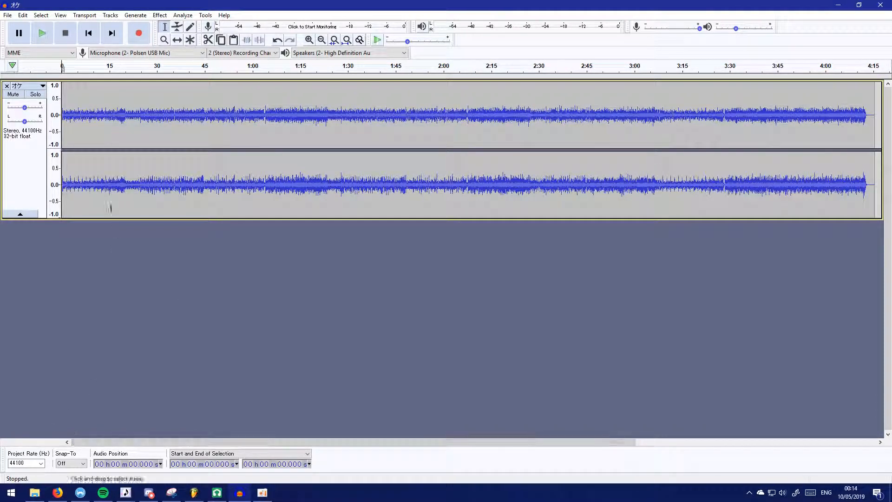
scroll(110, 207, "up", 2)
scroll(111, 207, "left", 7)
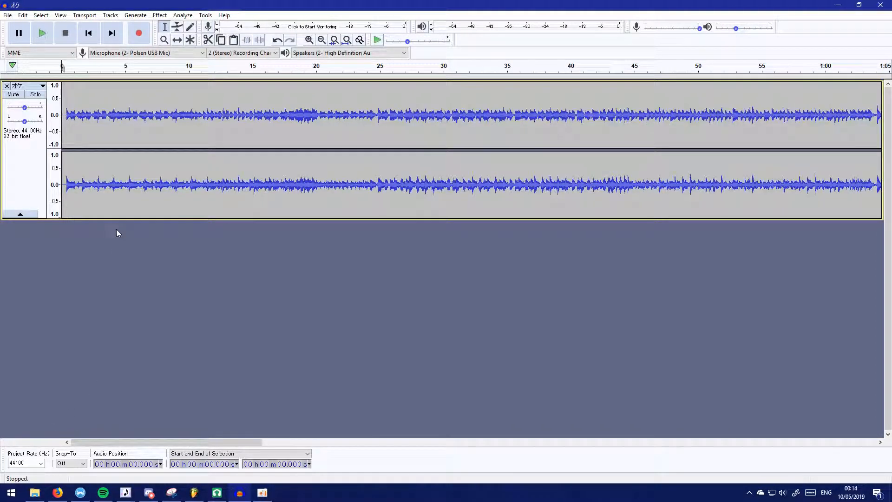
key("space")
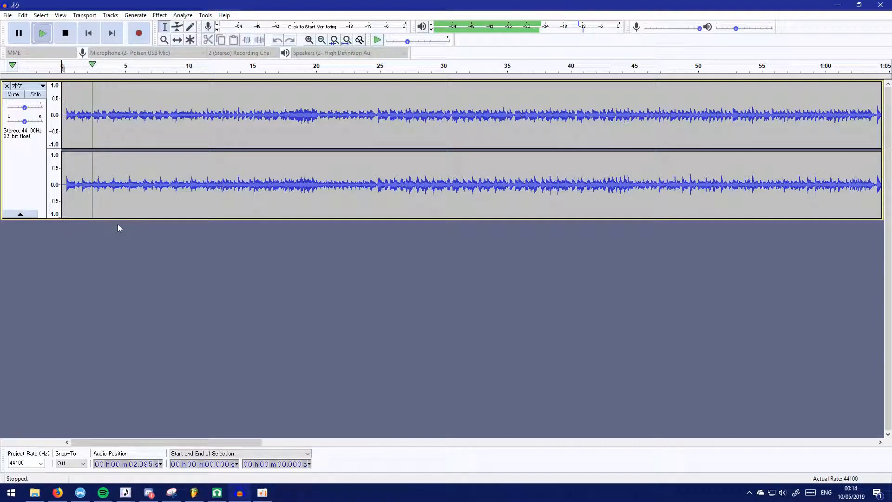
key("space")
Try deleting the first 0.413 s of silence before the instrumental's opening sound, and undo the deletion
scroll(113, 227, "up", 3)
left_click_drag(94, 442, 83, 441)
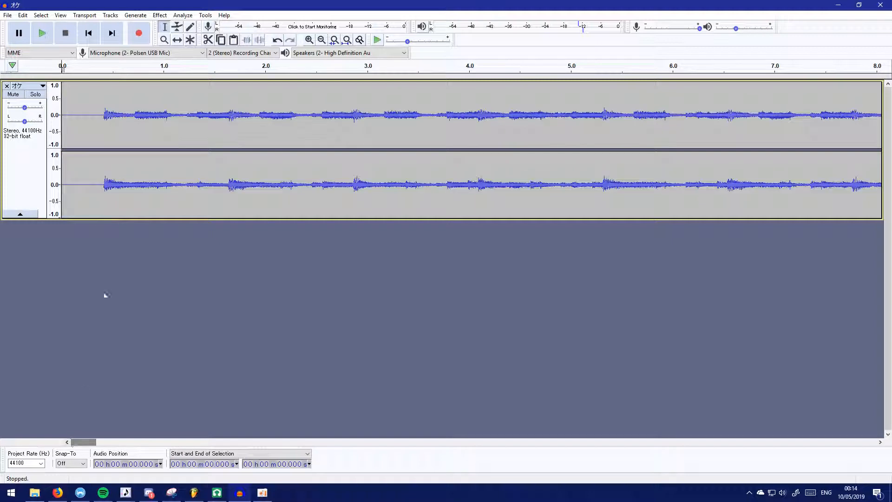
scroll(96, 175, "up", 4)
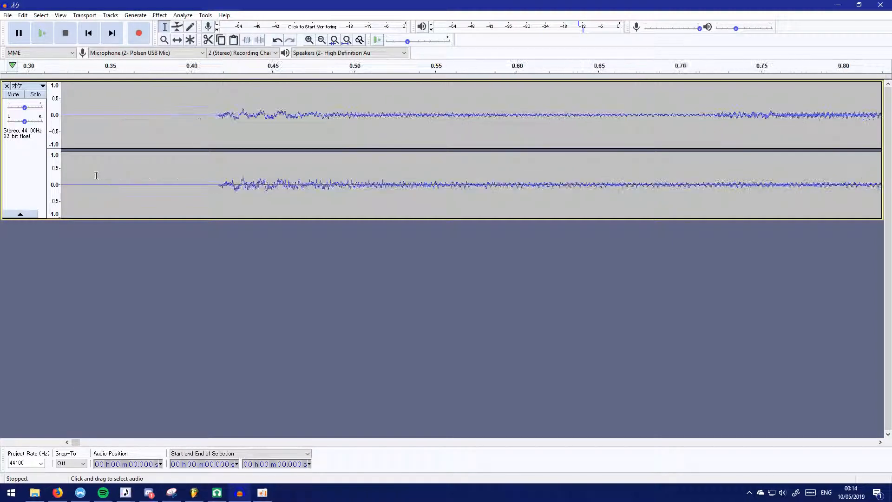
scroll(200, 176, "left", 6)
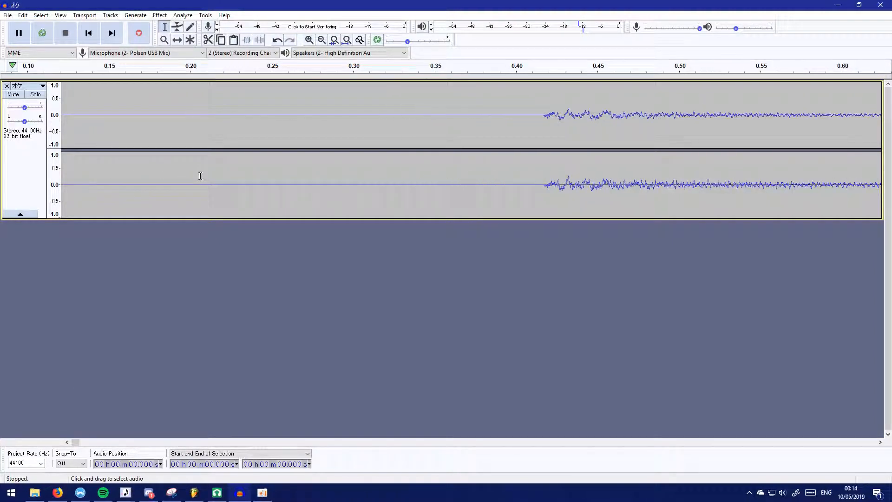
scroll(200, 177, "down", 2)
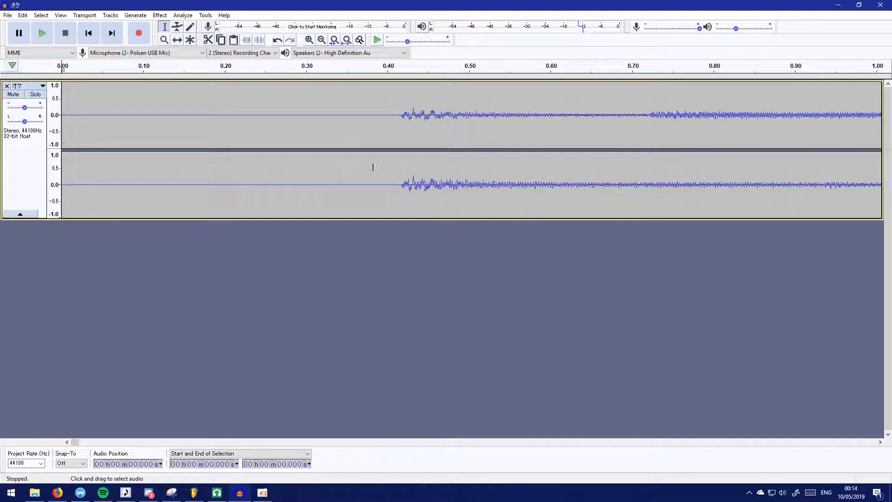
left_click_drag(395, 177, 26, 169)
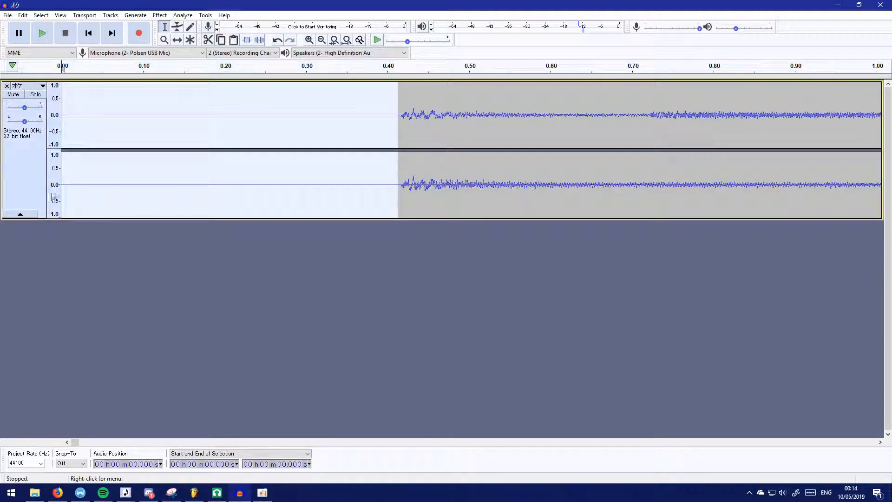
key("Delete")
key("ctrl+z")
Clear the selection, return the cursor to the start of the オケ track and briefly play its opening
left_click(321, 279)
key("space")
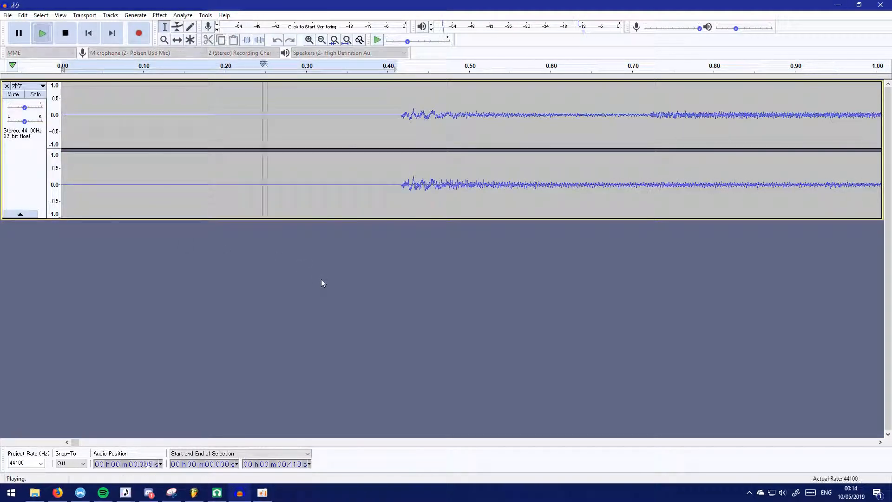
left_click(178, 178)
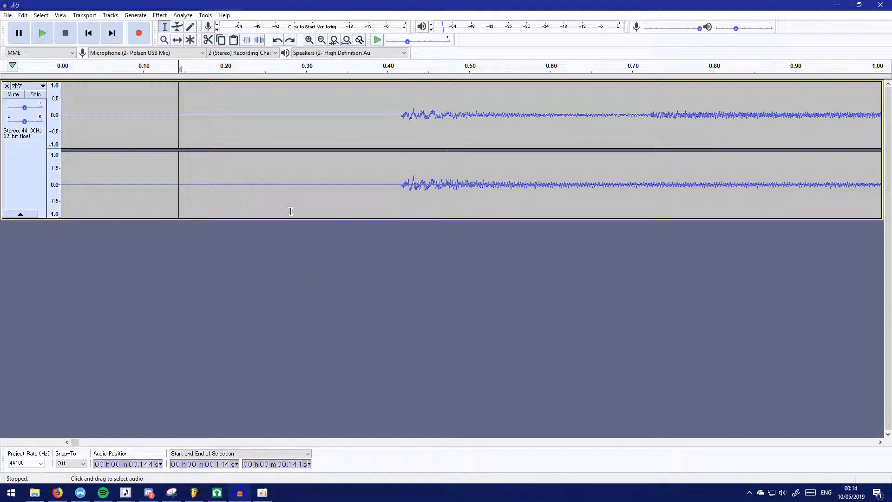
key("Home")
key("space")
key("space")
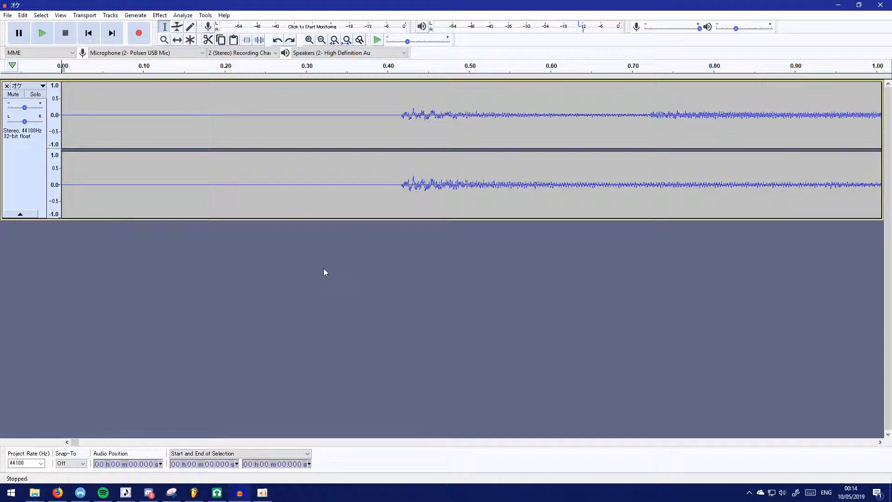
Import main-tempest.wav from the grey-one-renders folder as a second track below the instrumental
key("alt+Tab")
left_click(531, 228)
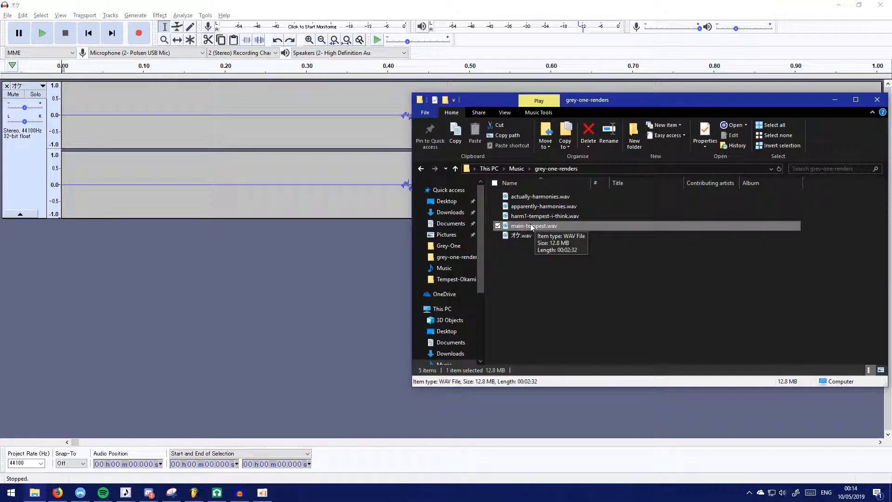
left_click_drag(531, 227, 280, 310)
left_click(388, 4)
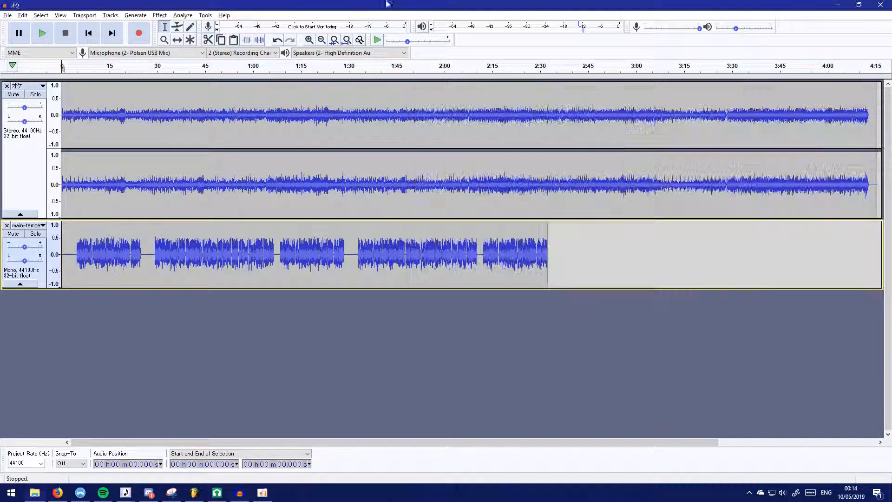
Delete about 4.8 s of leading silence from the main-tempest track, stopping just before the vocal begins
scroll(112, 262, "up", 5)
left_click_drag(137, 443, 87, 443)
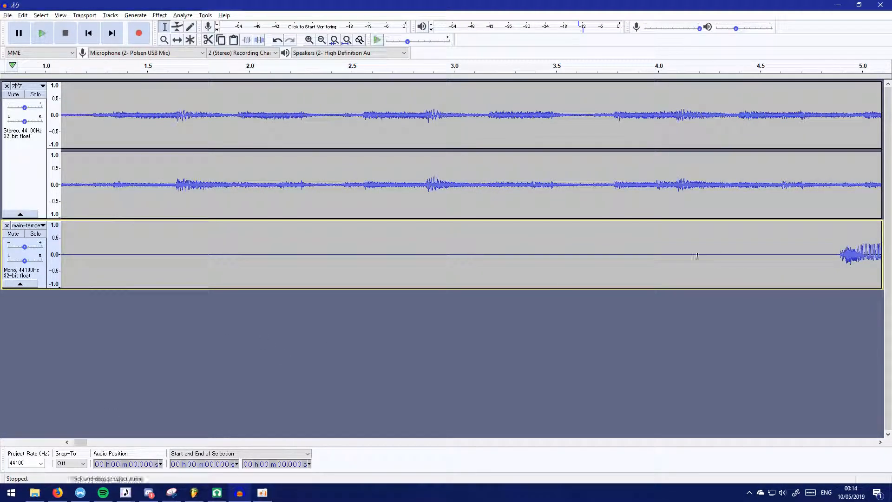
left_click_drag(816, 254, 3, 255)
left_click_drag(1, 220, 34, 226)
key("Delete")
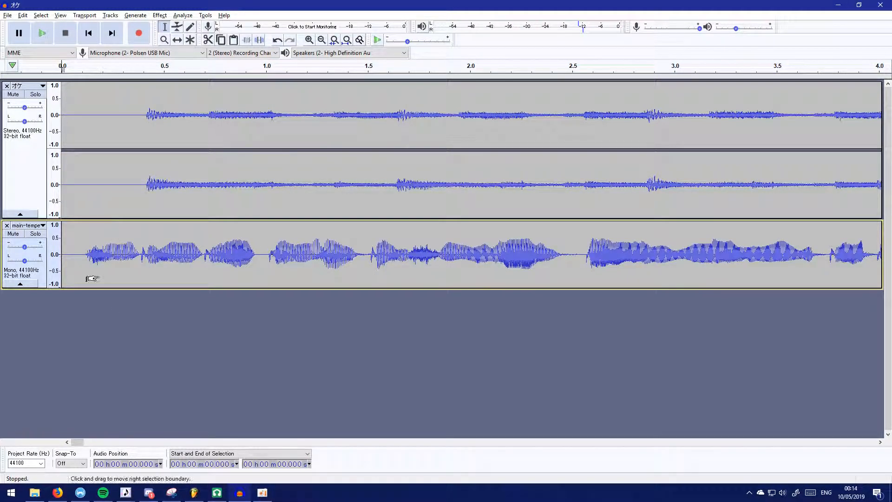
Time-shift the main-tempest clip to start at about 0.26 s, lining its first vocal up with the instrumental's first sound
scroll(111, 273, "up", 2)
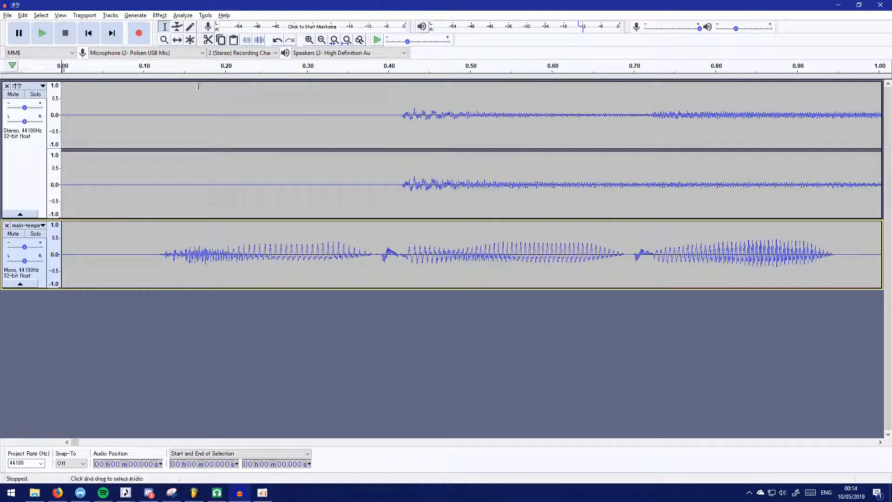
left_click(177, 40)
left_click_drag(282, 245, 464, 243)
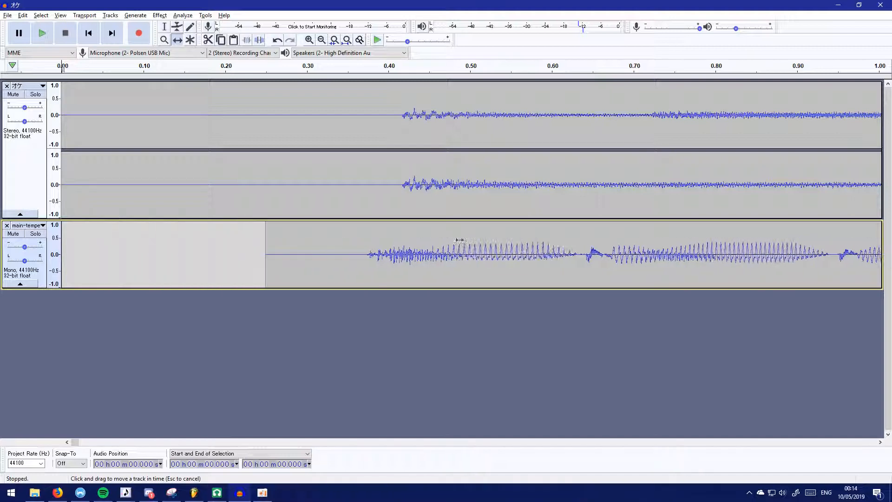
scroll(398, 233, "up", 4)
scroll(520, 248, "down", 3)
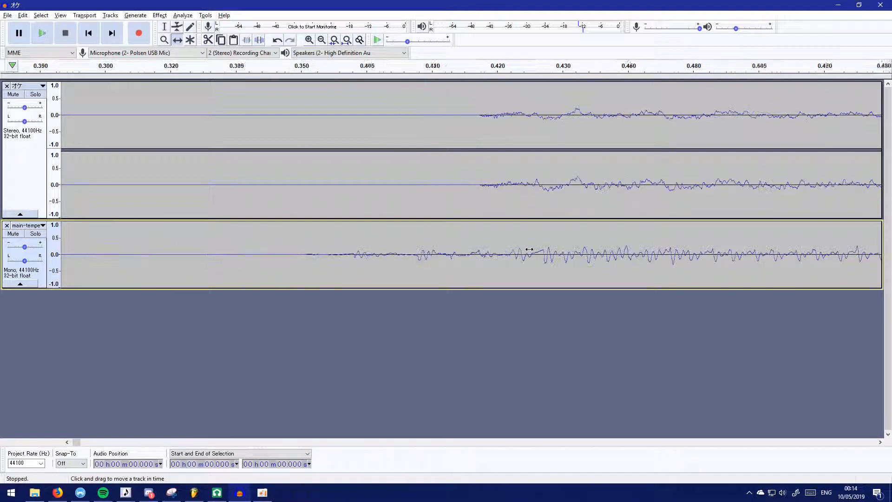
left_click_drag(563, 256, 547, 249)
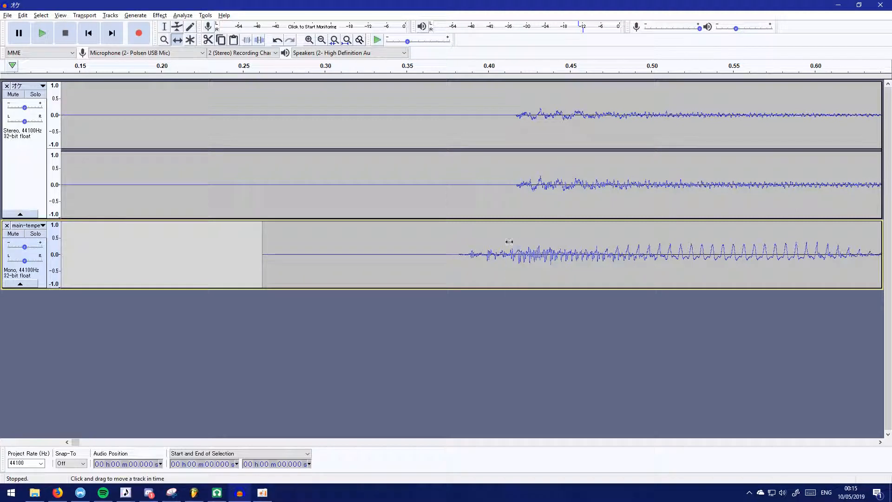
Play the mix from about 0.33 s and slightly lower the gain of both the main-tempest and オケ tracks while listening
left_click(163, 29)
left_click(368, 250)
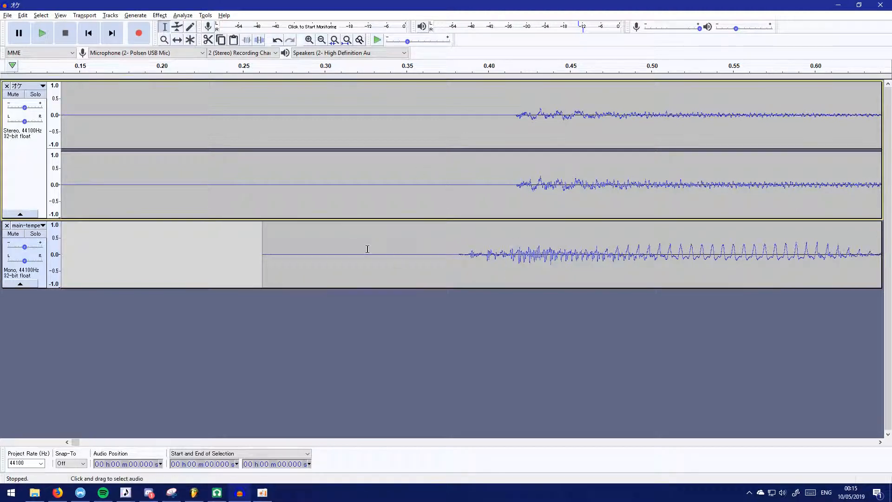
key("space")
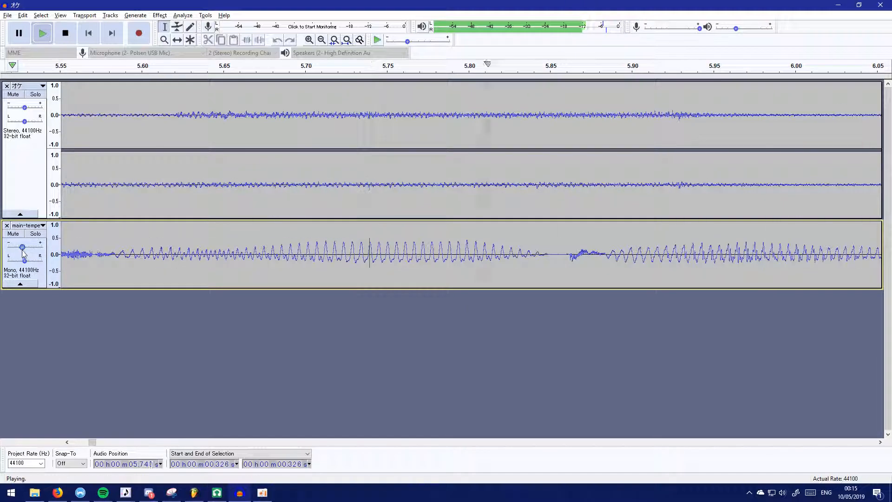
left_click_drag(22, 249, 24, 250)
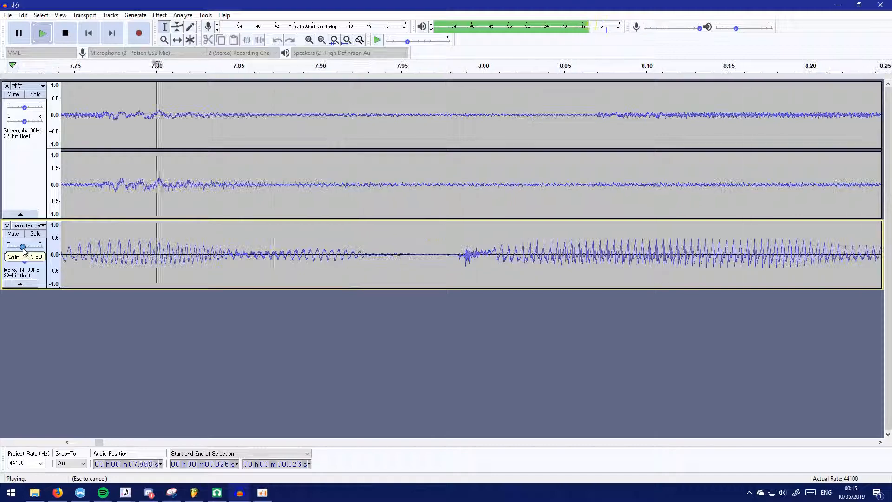
left_click_drag(23, 109, 19, 110)
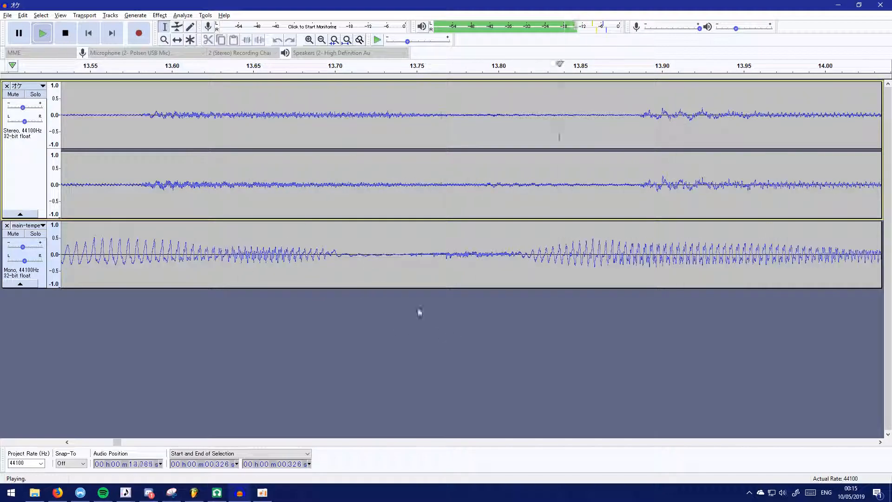
key("space")
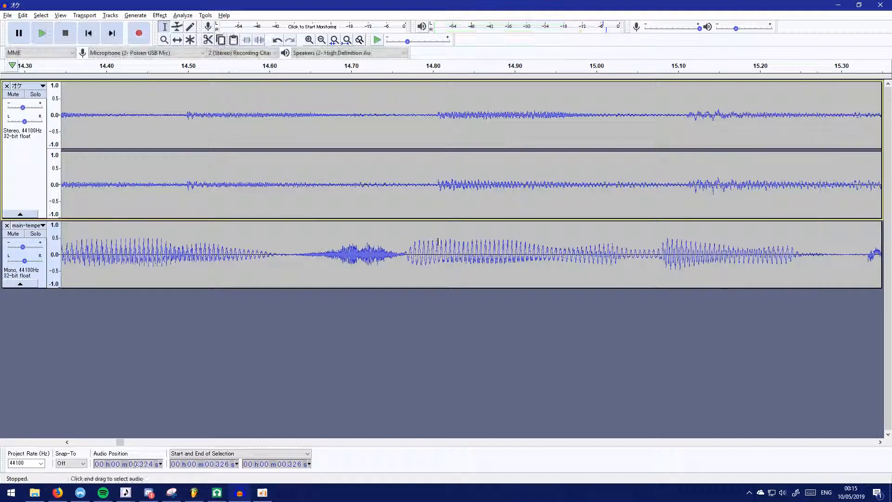
Time-shift the main-tempest clip slightly so it starts at about 0.29 s, and play the mix from the beginning to check the timing
left_click_drag(442, 188, 444, 186)
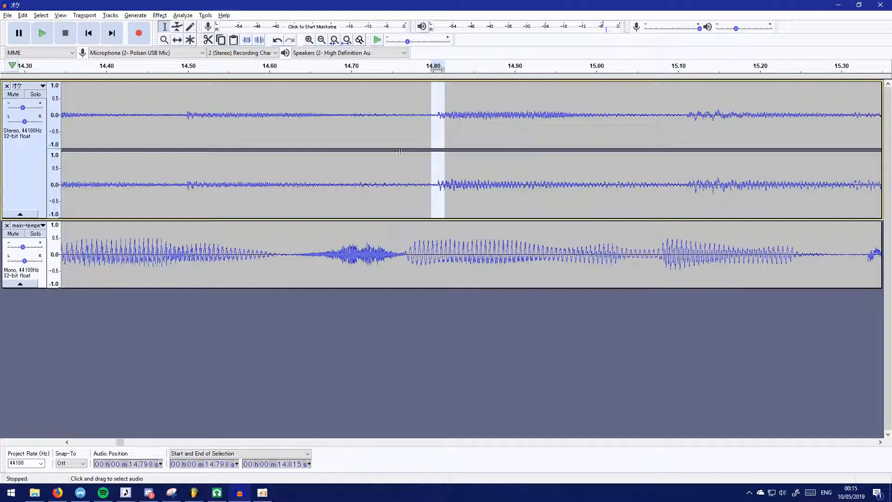
left_click(399, 181)
key("F5")
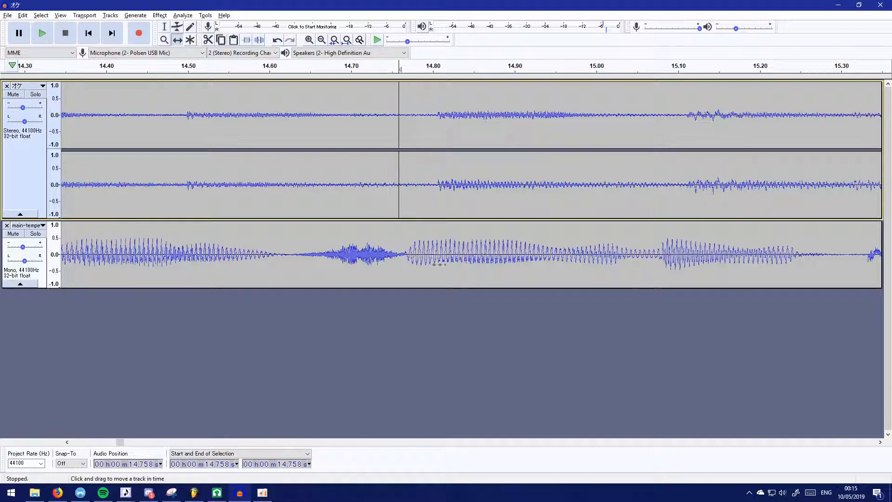
left_click_drag(429, 250, 447, 245)
key("Home")
key("space")
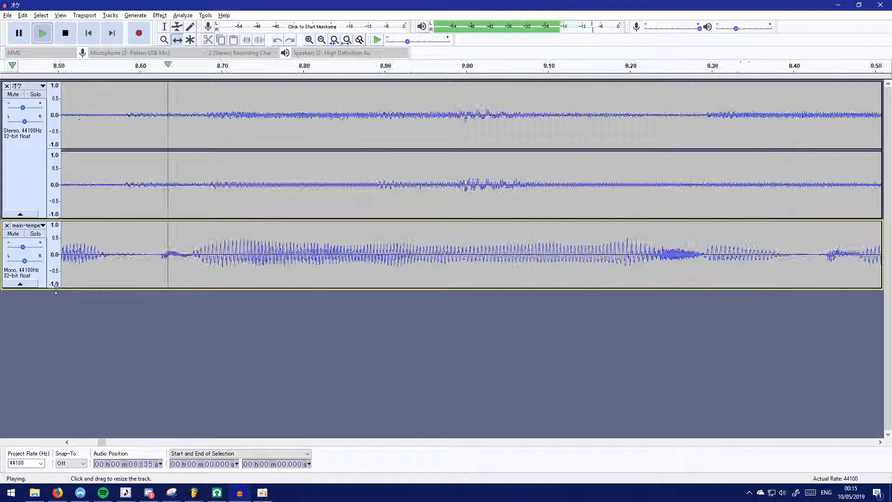
key("space")
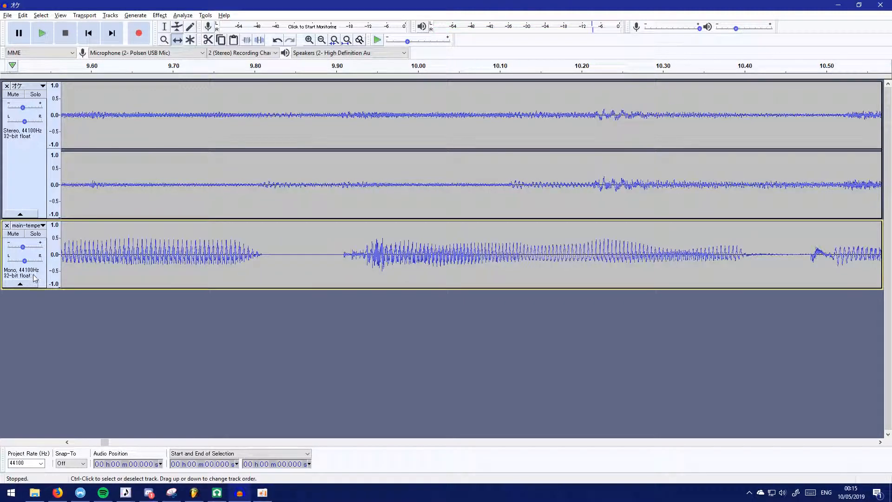
Select the whole main-tempest track, flatten its Equalization curve and briefly preview the vocal
left_click(34, 278)
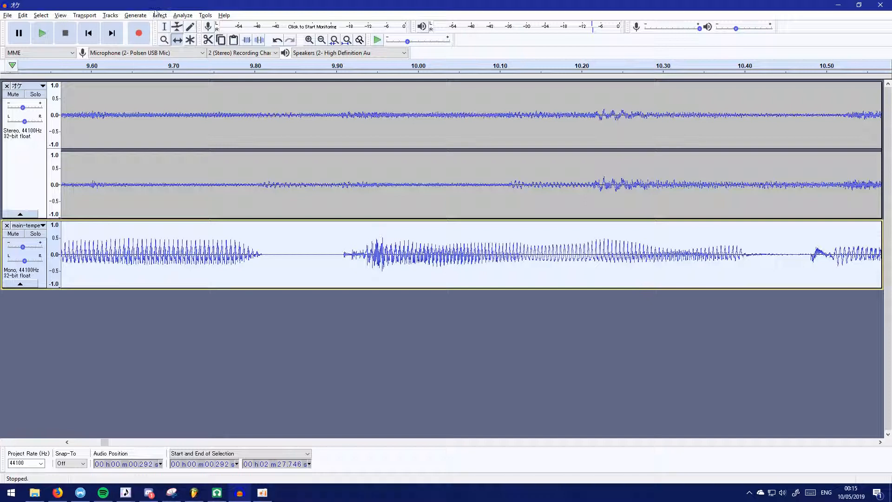
left_click(158, 15)
left_click(215, 157)
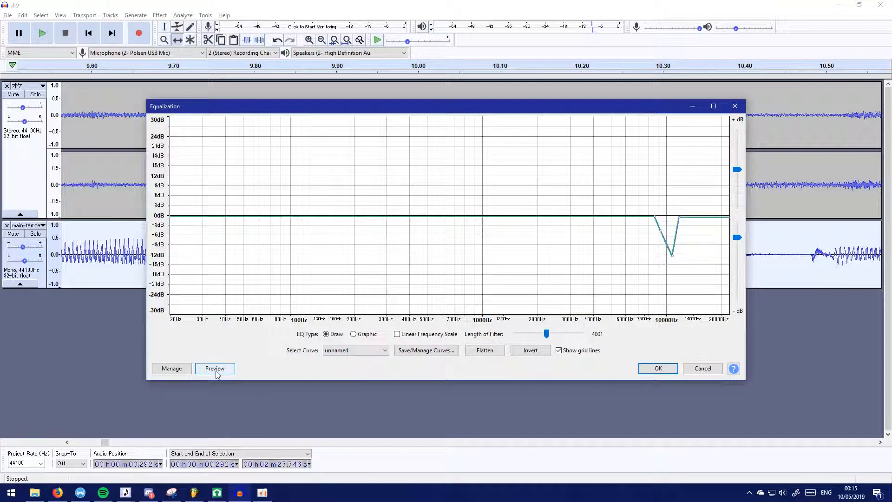
left_click(484, 350)
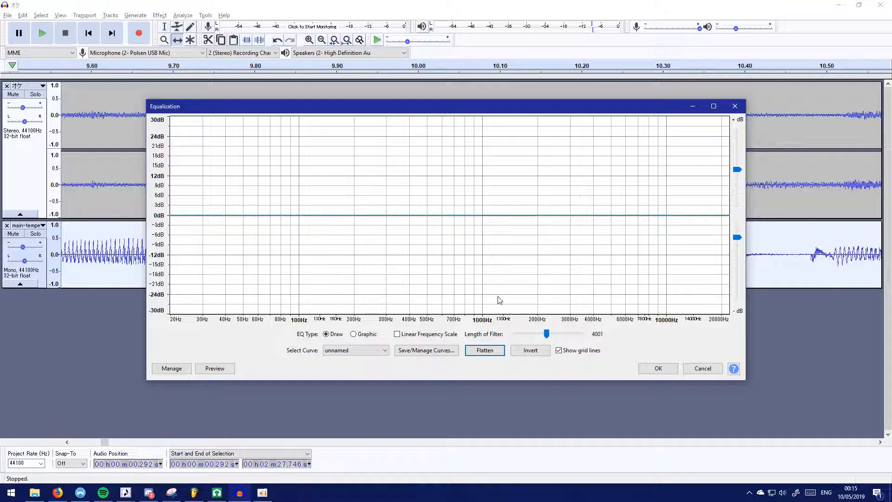
left_click(226, 369)
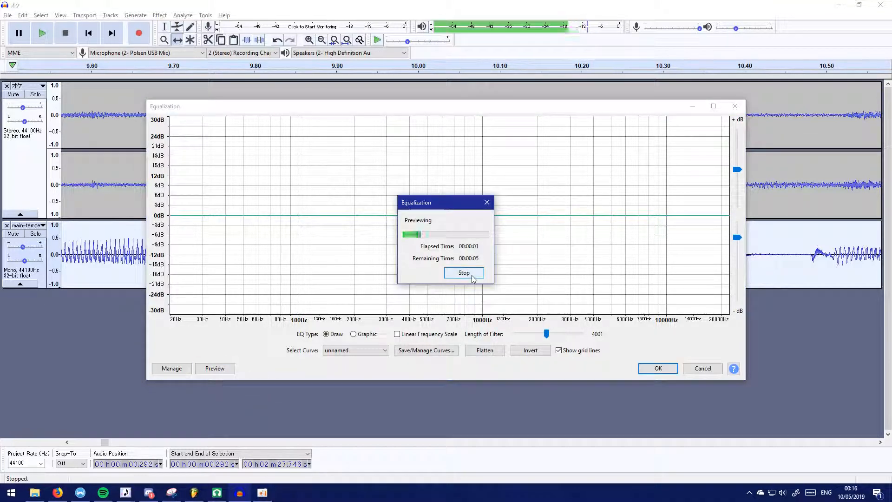
left_click(472, 276)
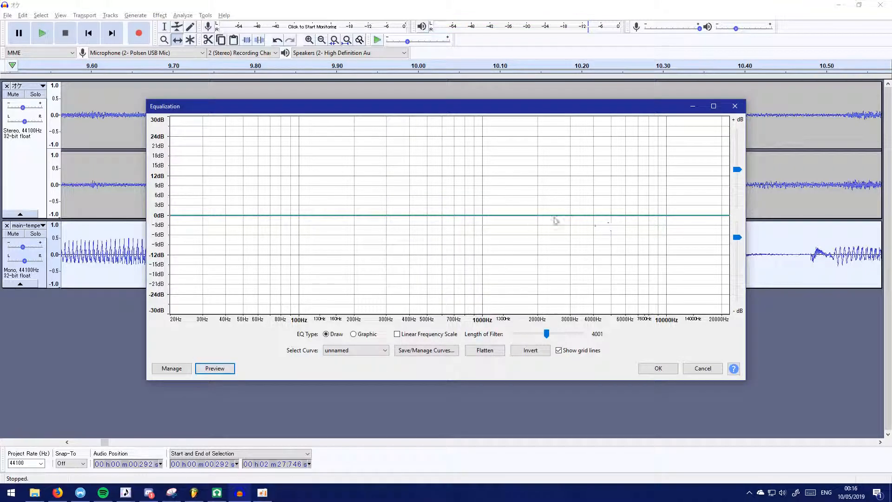
Shape the lower EQ curve with a steep roll-off from about 220 Hz to 120 Hz and about a 6 dB dip near 400 Hz
left_click(488, 219)
left_click(463, 233)
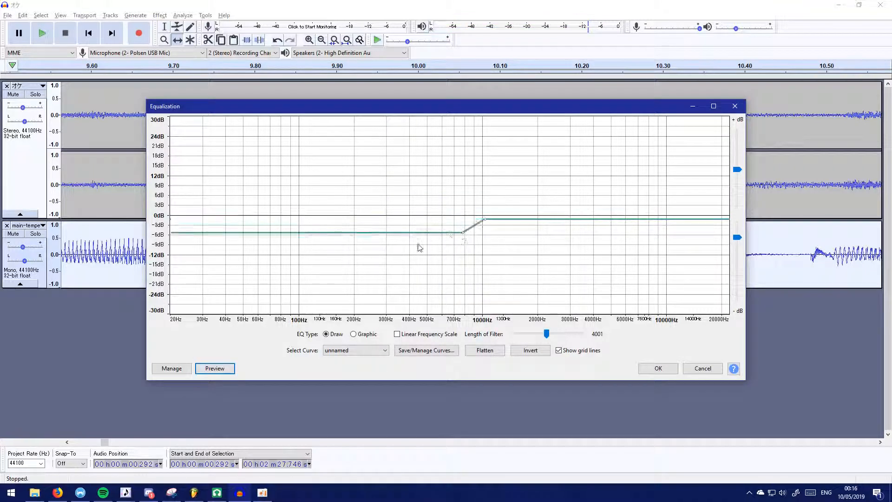
left_click(392, 235)
left_click(380, 233)
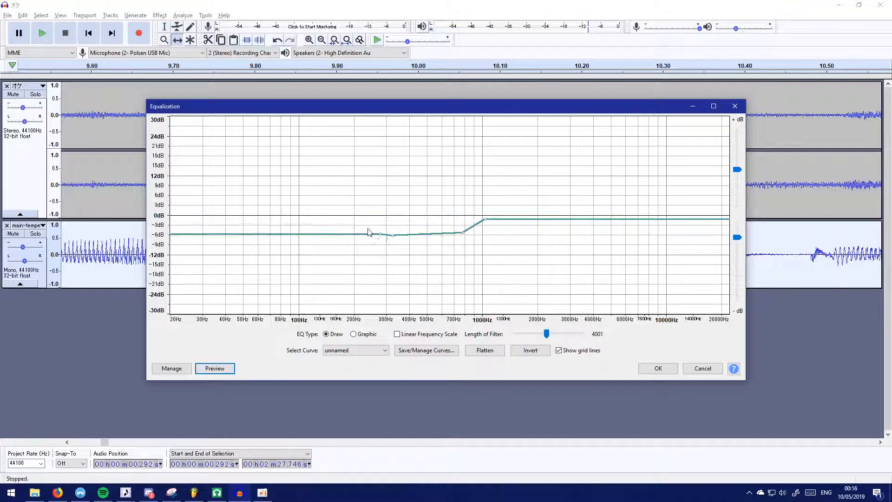
left_click_drag(361, 276, 330, 314)
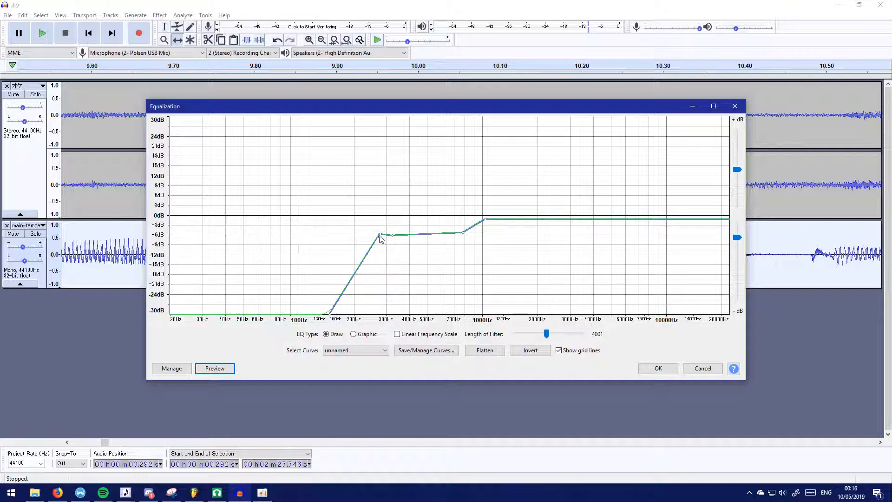
left_click_drag(380, 235, 405, 238)
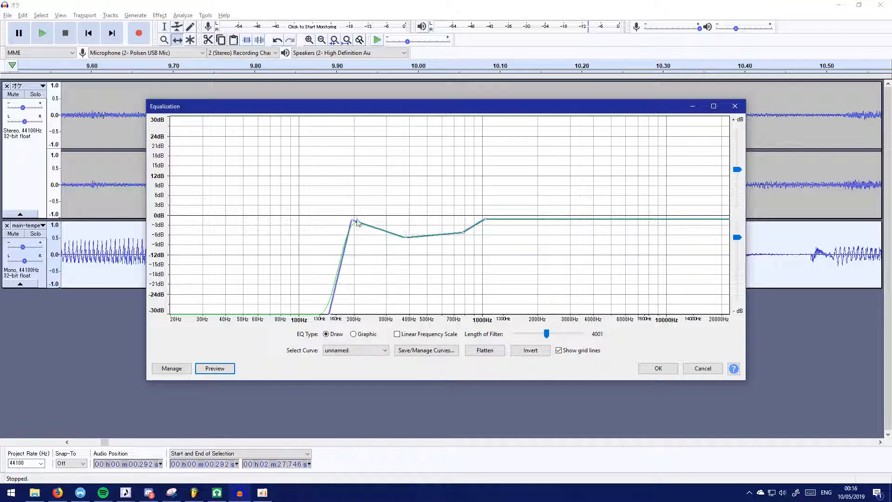
left_click_drag(357, 225, 367, 227)
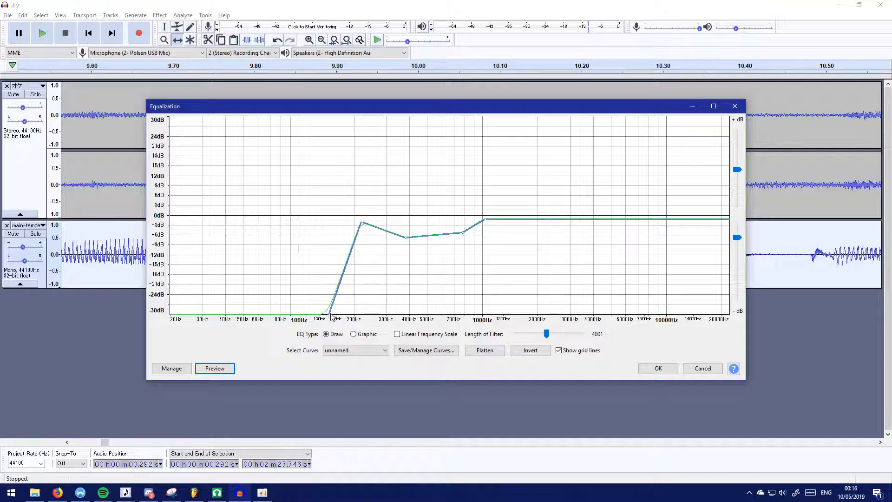
left_click_drag(331, 314, 316, 315)
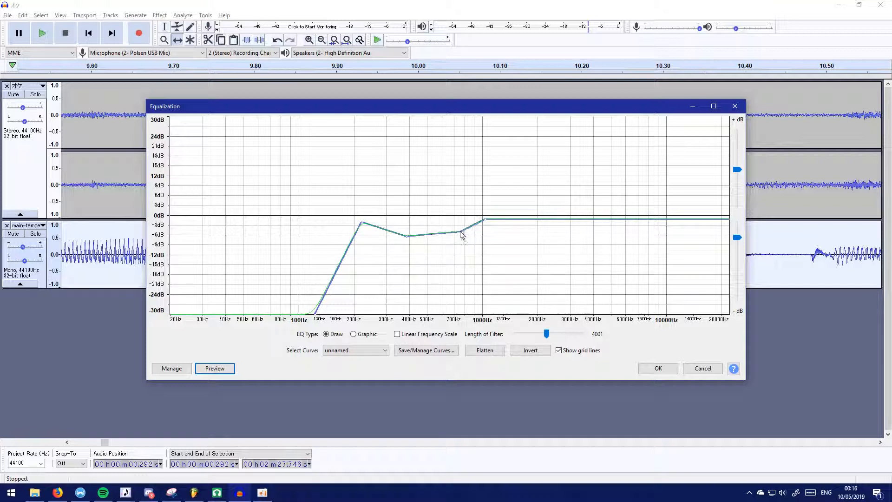
Raise the upper EQ curve to about +5 dB near 3400 Hz and +4 dB near 13000 Hz, return it to 0 dB above that, and preview
left_click_drag(484, 223, 507, 215)
left_click_drag(571, 212, 579, 199)
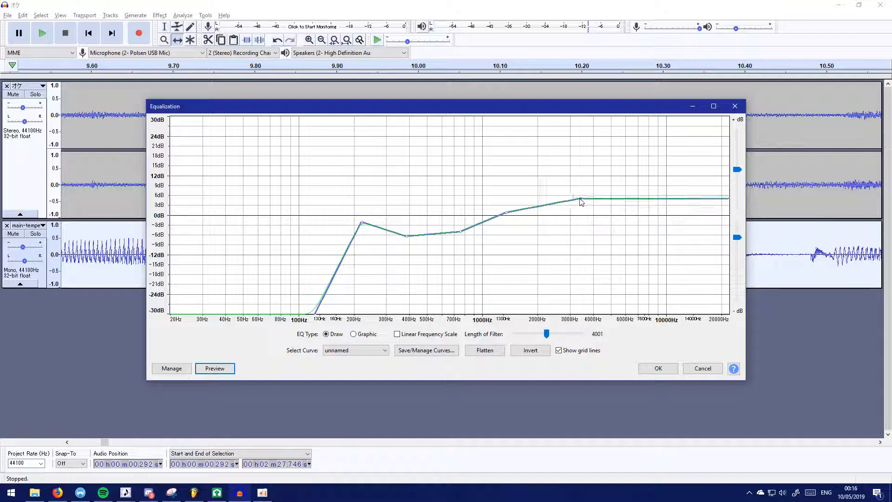
left_click_drag(635, 209, 661, 205)
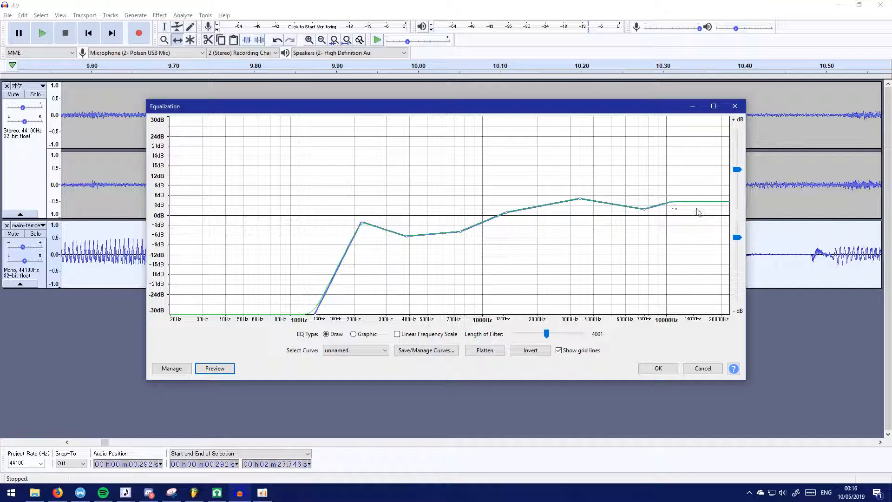
left_click_drag(714, 218, 719, 217)
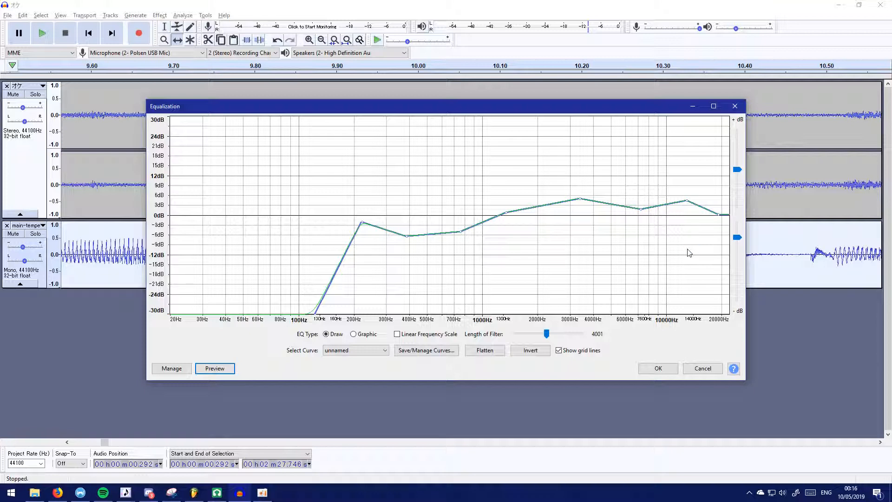
left_click(211, 371)
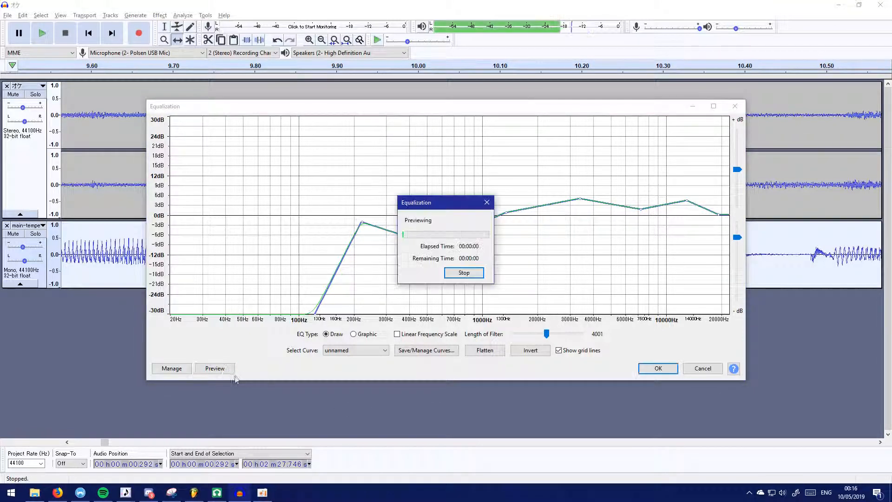
left_click(463, 274)
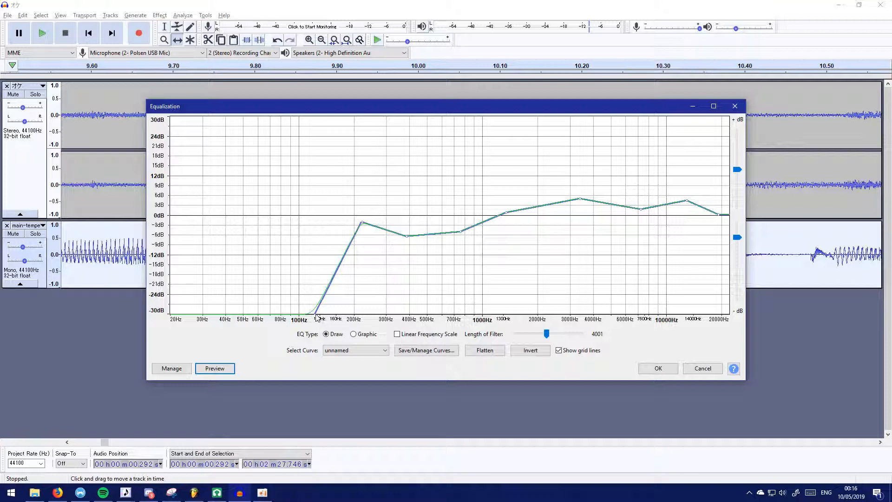
Move the low-frequency roll-off down to span about 165 Hz to 90 Hz, and preview the vocal
left_click_drag(316, 317, 288, 322)
mouse_move(288, 241)
left_mouse_down()
mouse_move(257, 270)
mouse_move(289, 320)
left_mouse_up()
left_click_drag(362, 223, 339, 221)
left_click(224, 372)
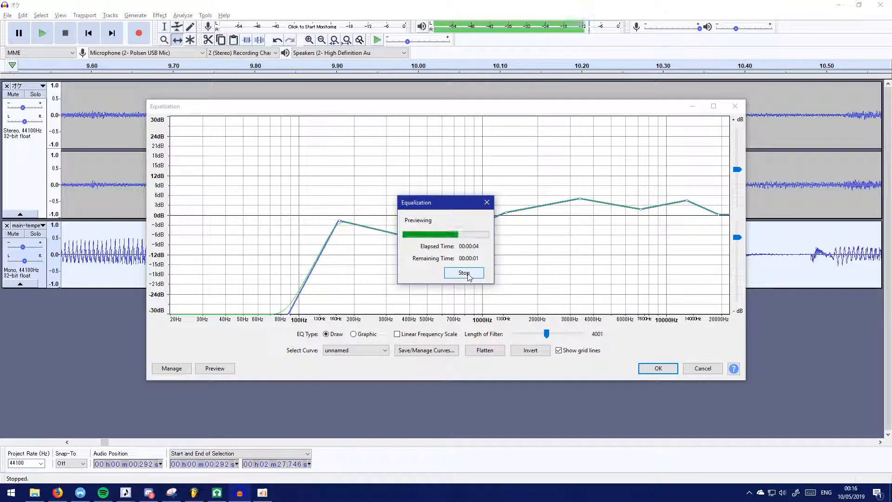
left_click(464, 273)
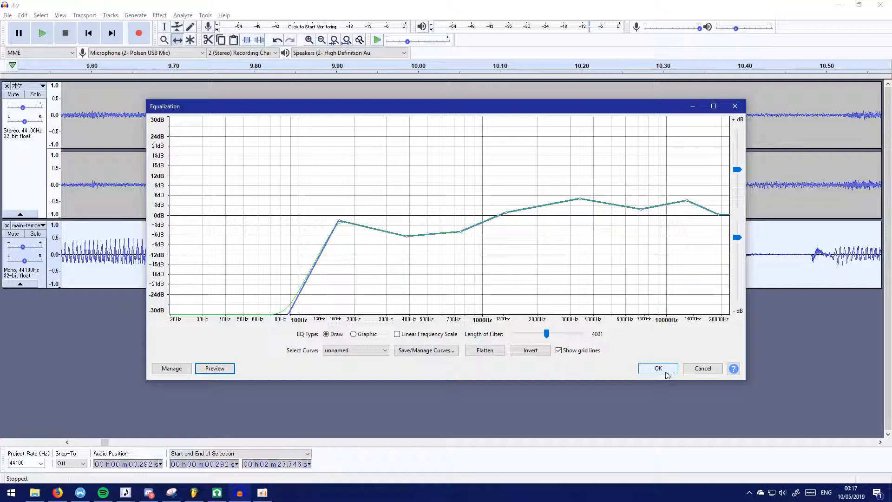
Reshape the high end into a dip of about 3 to 4 dB between 7000 and 13000 Hz, and apply the equalization
mouse_move(667, 217)
left_mouse_down()
mouse_move(667, 312)
mouse_move(669, 231)
left_mouse_up()
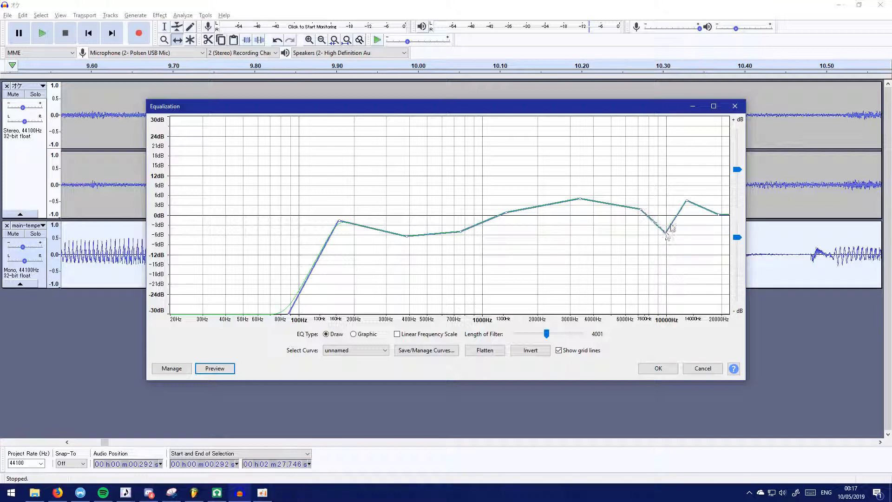
left_click_drag(686, 200, 683, 231)
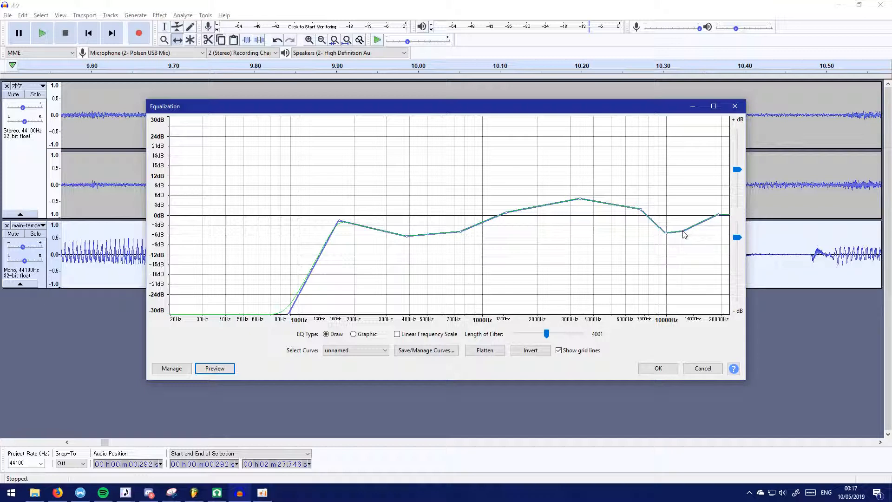
left_click_drag(640, 209, 617, 208)
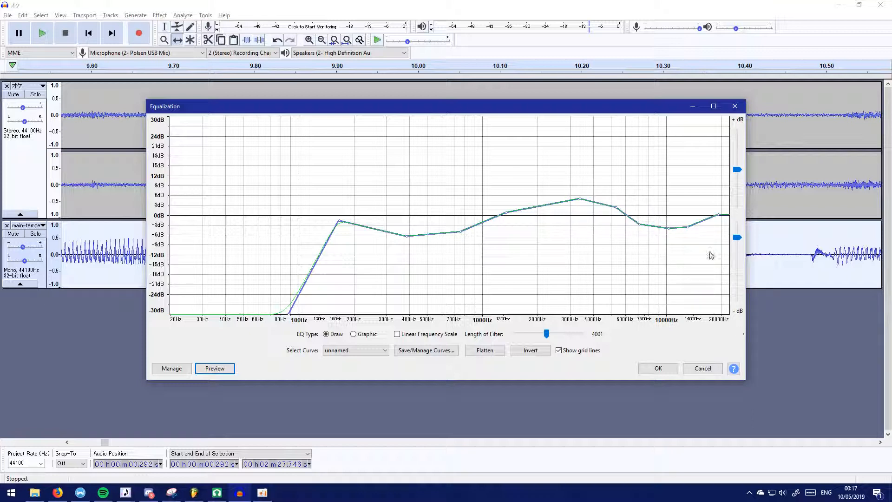
left_click_drag(718, 214, 727, 214)
left_click(657, 369)
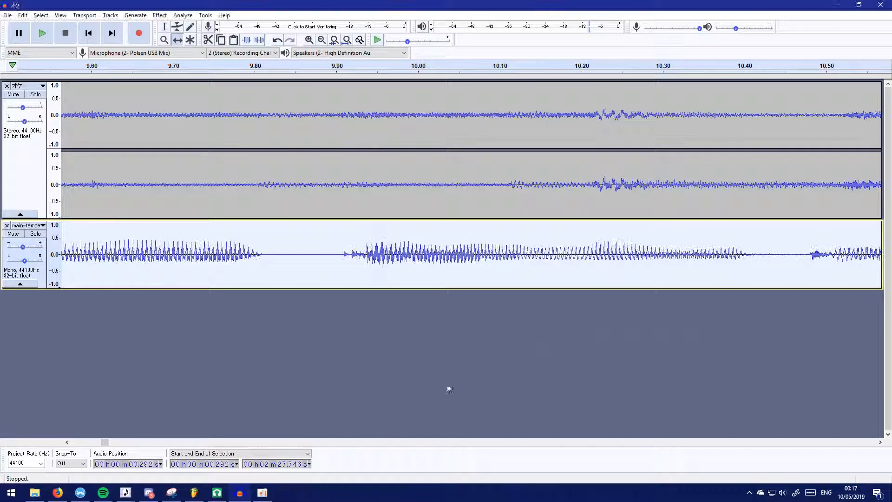
Play the opening seconds of the equalized vocal selection to check its sound
left_click_drag(105, 443, 86, 443)
key("space")
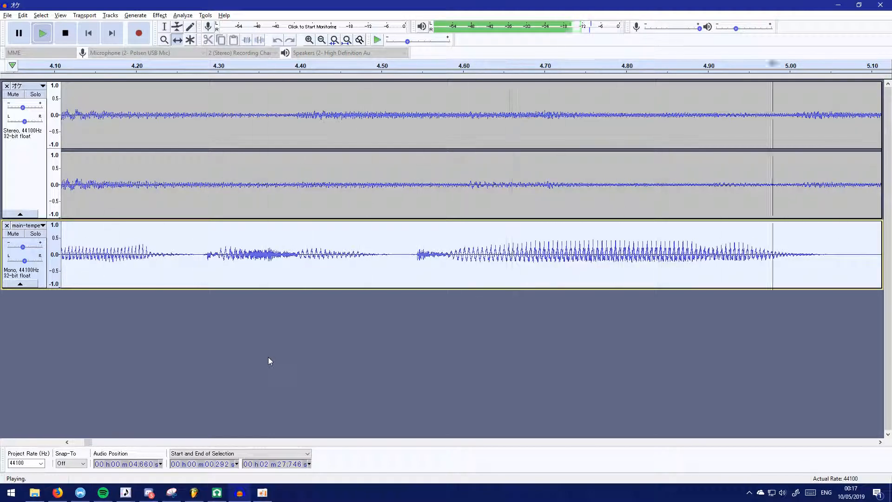
key("space")
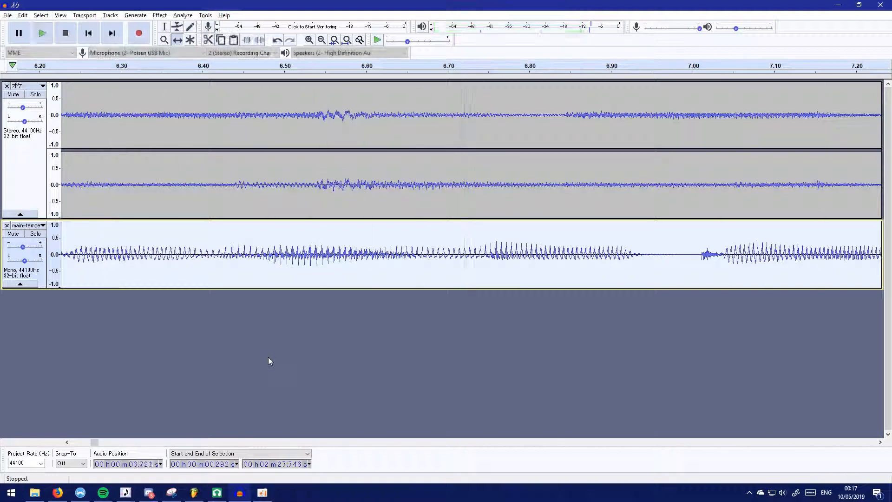
Reopen Equalization for the vocal, raise the dip between about 7000 and 13000 Hz to between -1 and 0 dB, and preview it
left_click(159, 15)
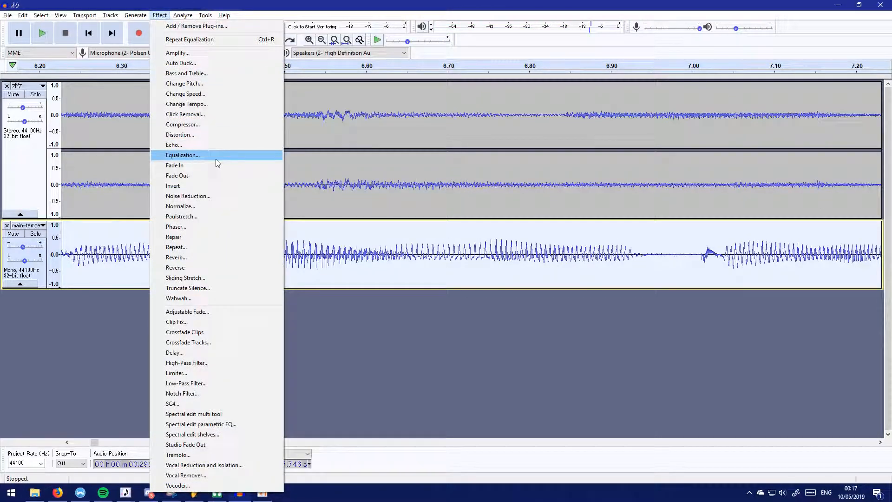
left_click(215, 159)
left_click(216, 368)
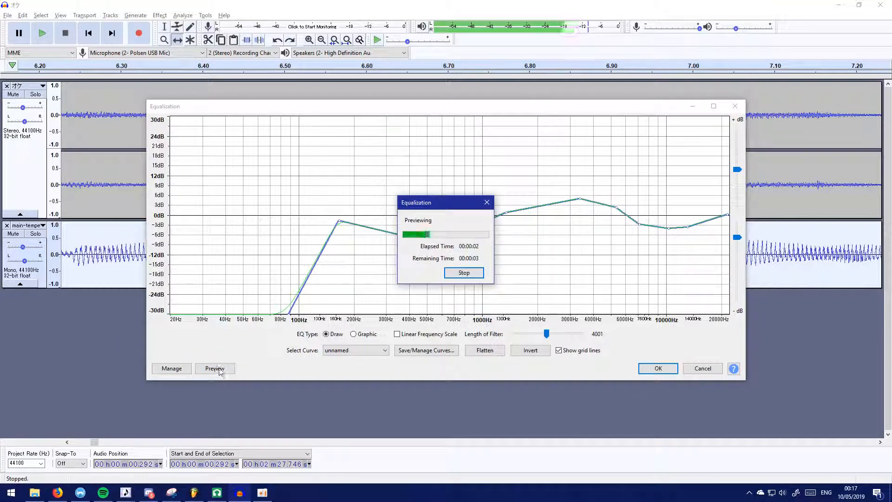
left_click(460, 274)
left_click_drag(688, 227, 667, 220)
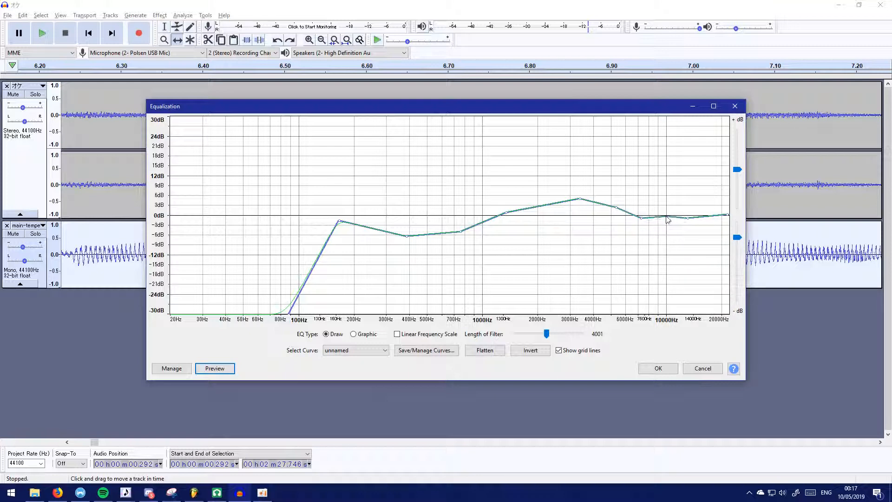
left_click(215, 369)
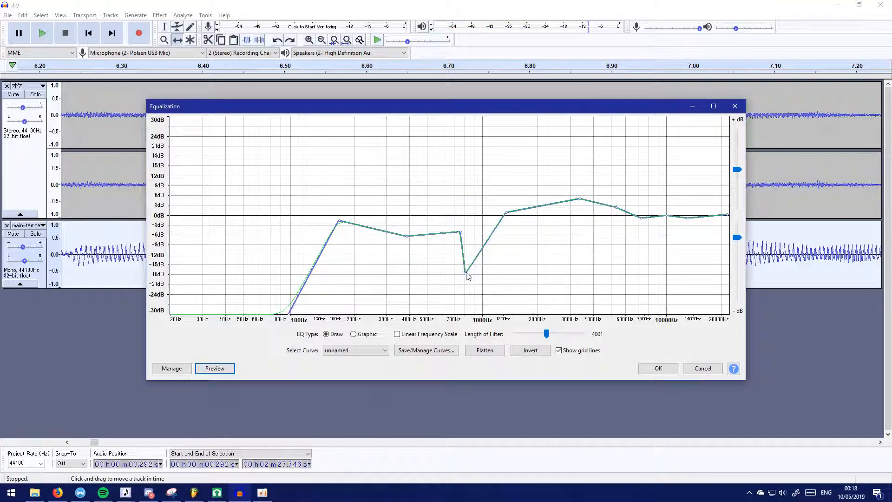
left_click_drag(466, 274, 450, 439)
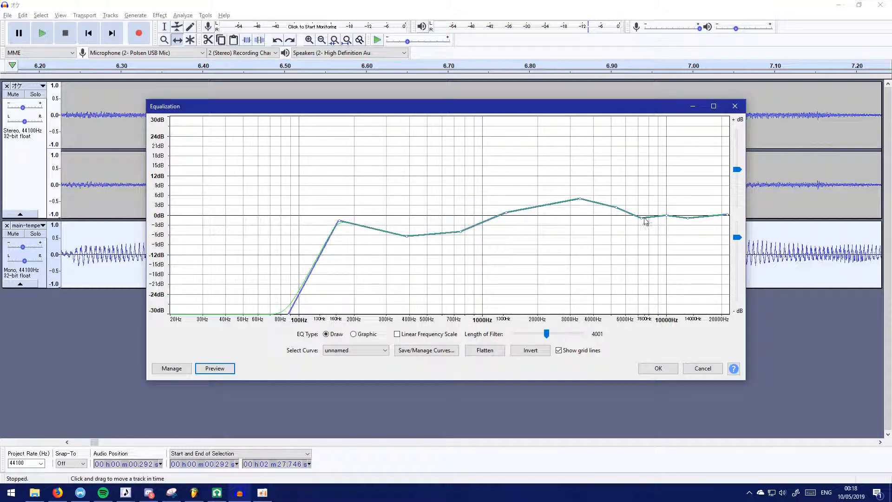
Boost the EQ curve to about +1 dB near 7600 Hz and +2.5 dB near 14000 Hz, apply it, and play the vocal
left_click_drag(642, 218, 692, 211)
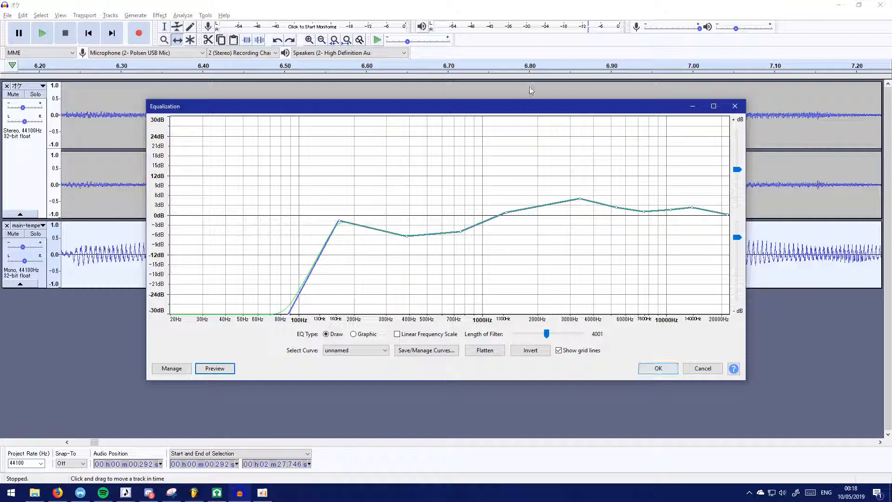
left_click_drag(504, 106, 457, 85)
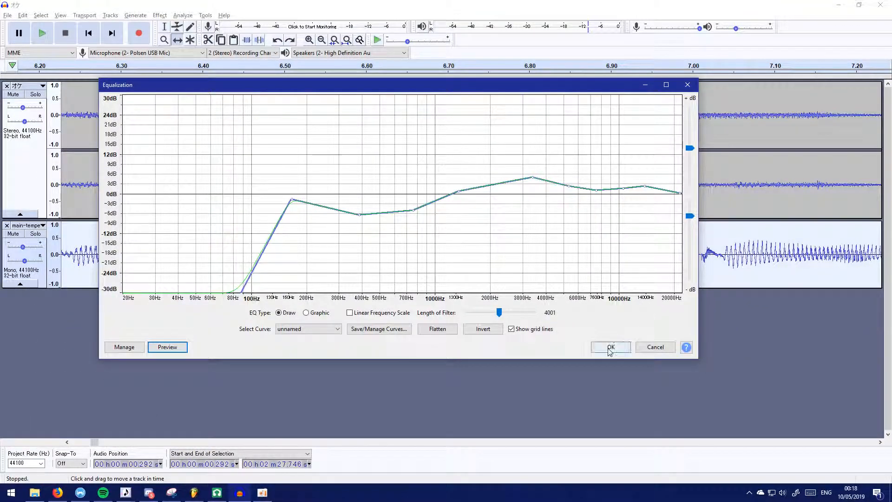
left_click(609, 348)
key("space")
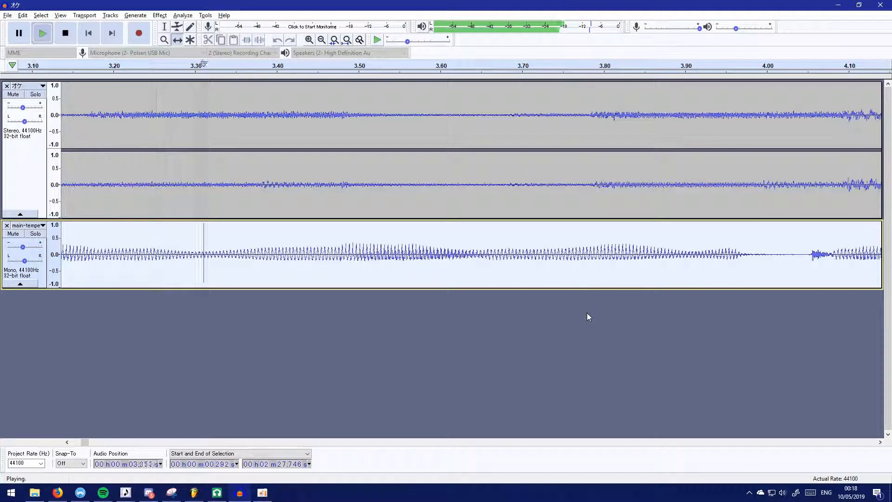
key("space")
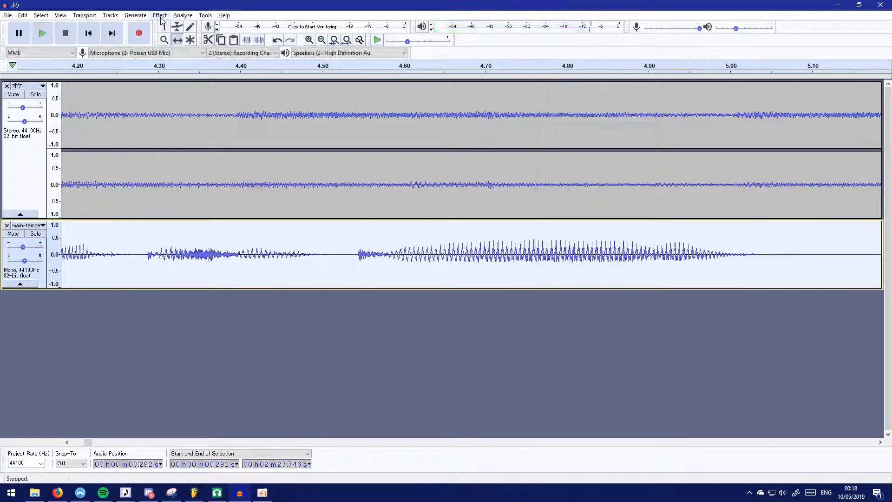
left_click(159, 16)
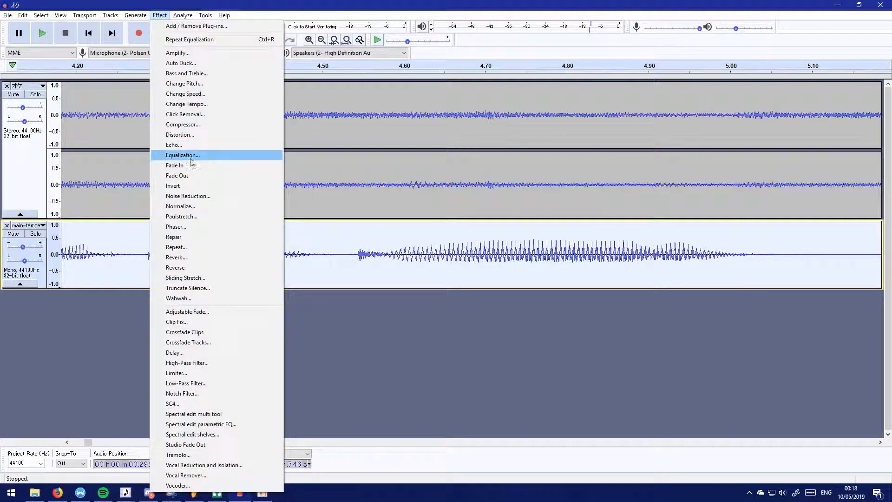
left_click(202, 125)
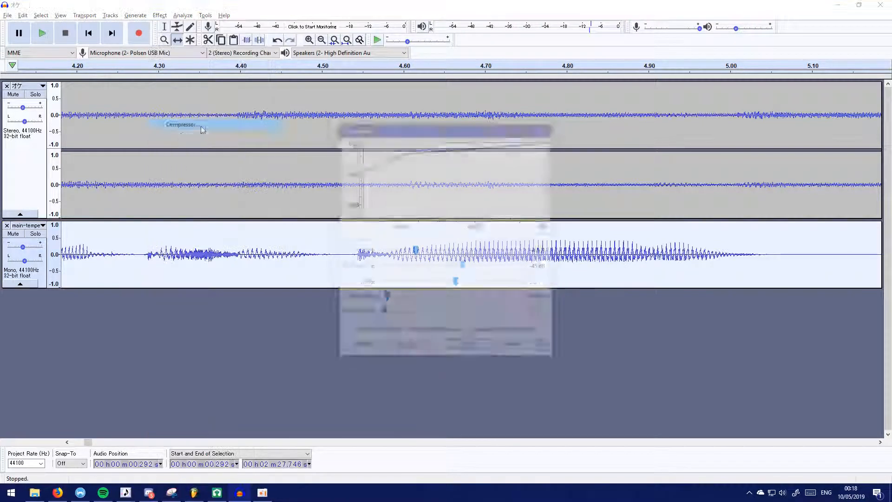
left_click_drag(416, 130, 336, 163)
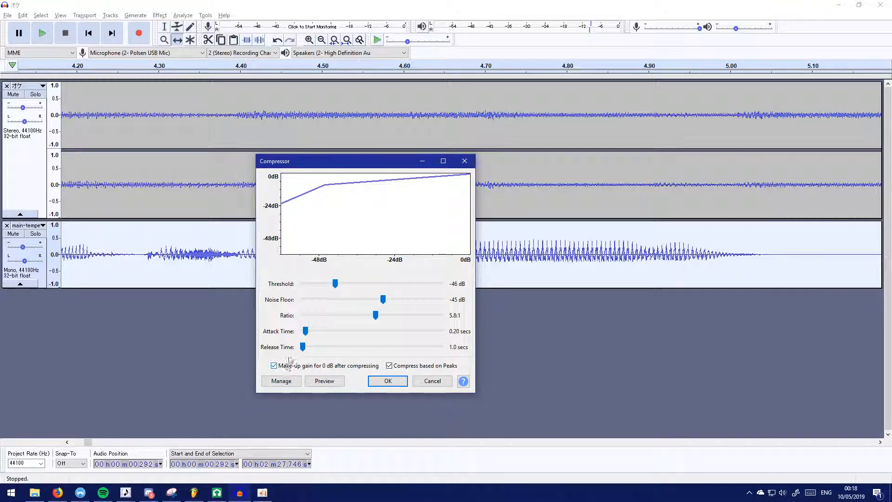
left_click(432, 381)
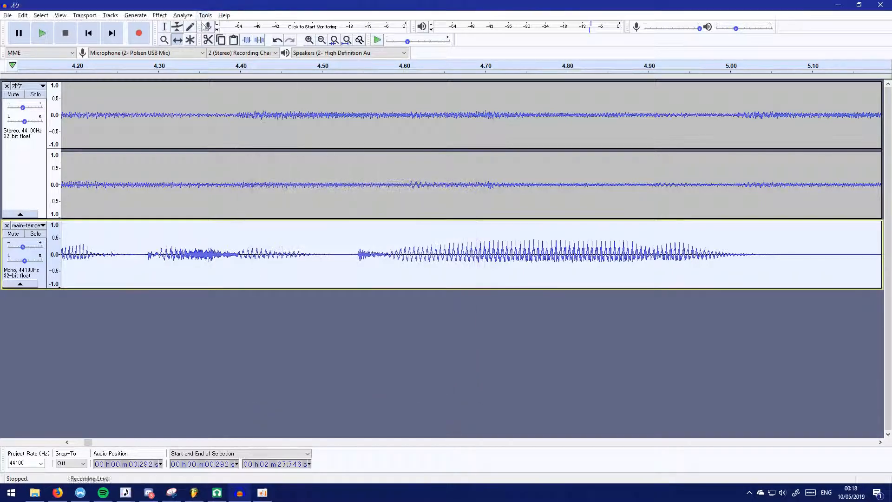
Amplify the vocal selection by 4.459 dB to a new peak amplitude of 0.0 dB
left_click(159, 15)
left_click(177, 53)
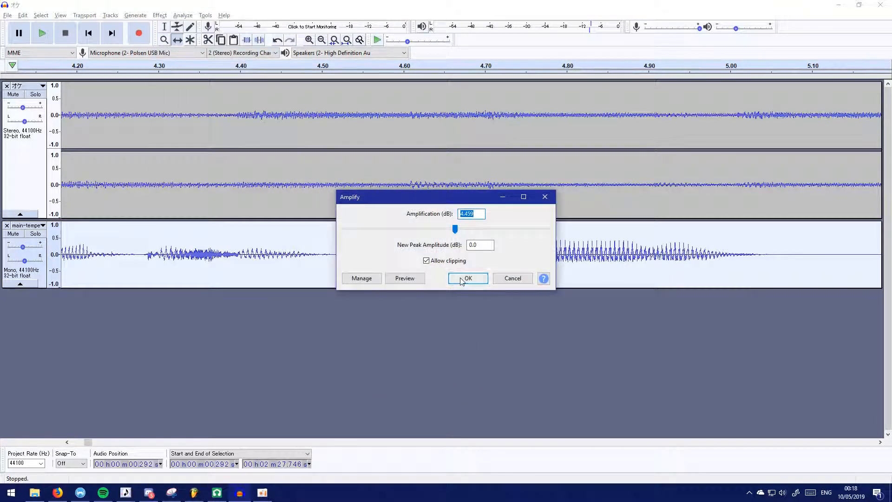
left_click(463, 277)
Start the Compressor on the vocal with the threshold at -50 dB and the ratio at 7.5:1
left_click(157, 15)
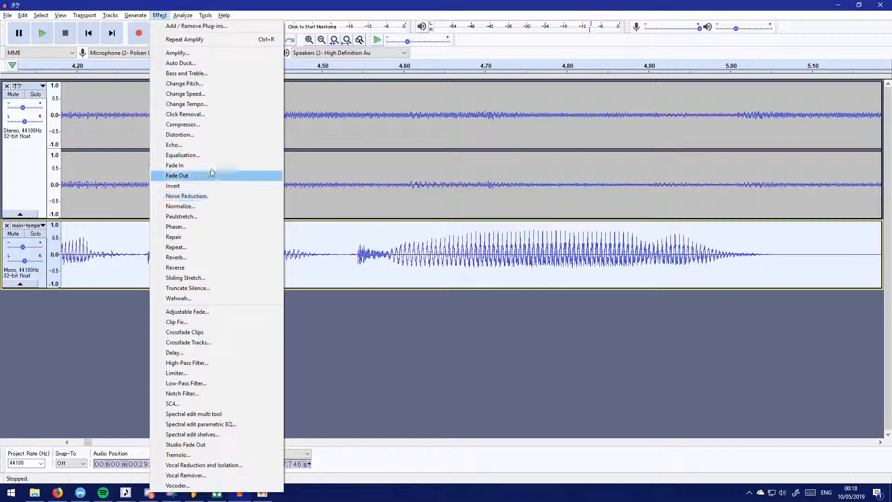
left_click(184, 124)
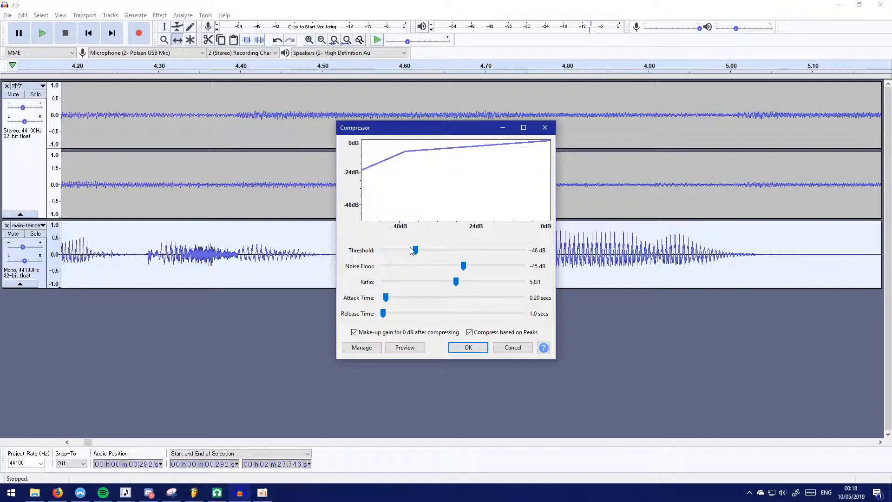
mouse_move(411, 249)
left_mouse_down()
mouse_move(394, 247)
mouse_move(418, 250)
left_mouse_up()
left_click_drag(456, 281, 523, 282)
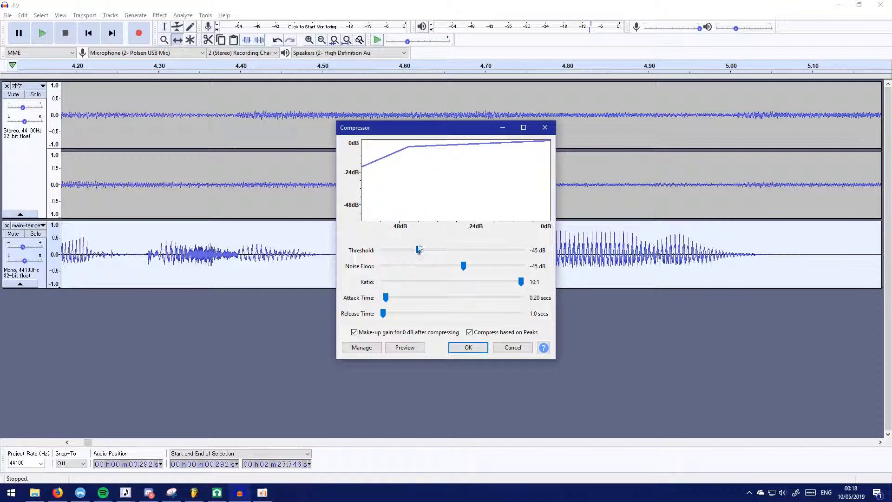
mouse_move(419, 249)
left_mouse_down()
mouse_move(461, 250)
mouse_move(407, 251)
left_mouse_up()
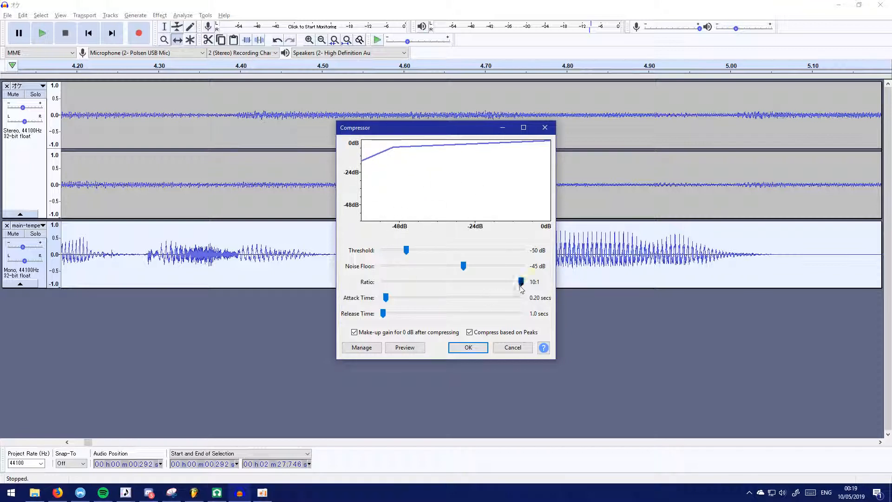
left_click_drag(521, 282, 478, 280)
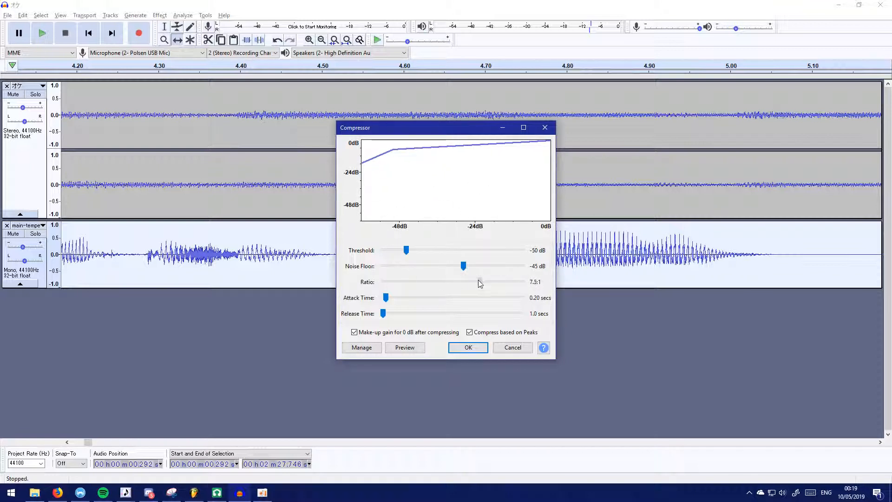
Try a 1.1:1 ratio across different thresholds, and set the compressor to a -45 dB threshold and 3.3:1 ratio
mouse_move(407, 250)
left_mouse_down()
mouse_move(418, 245)
mouse_move(407, 250)
left_mouse_up()
left_click_drag(478, 283, 383, 281)
left_click_drag(405, 252, 521, 251)
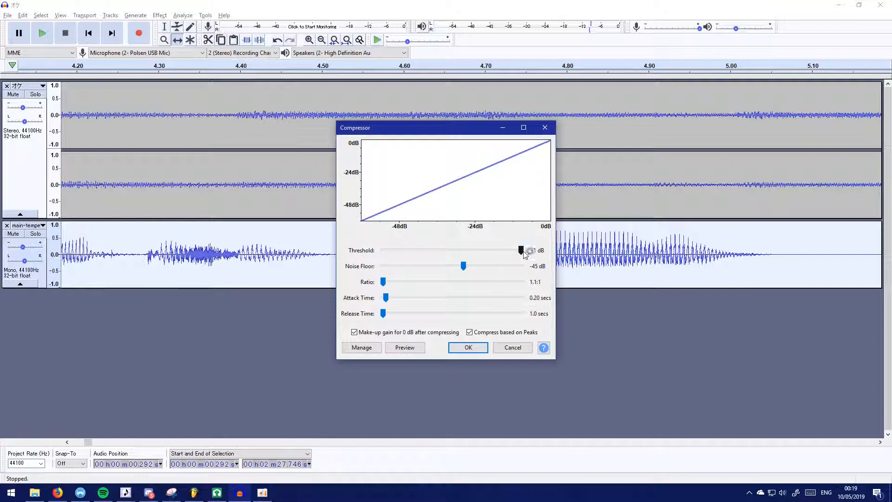
left_click_drag(521, 250, 435, 250)
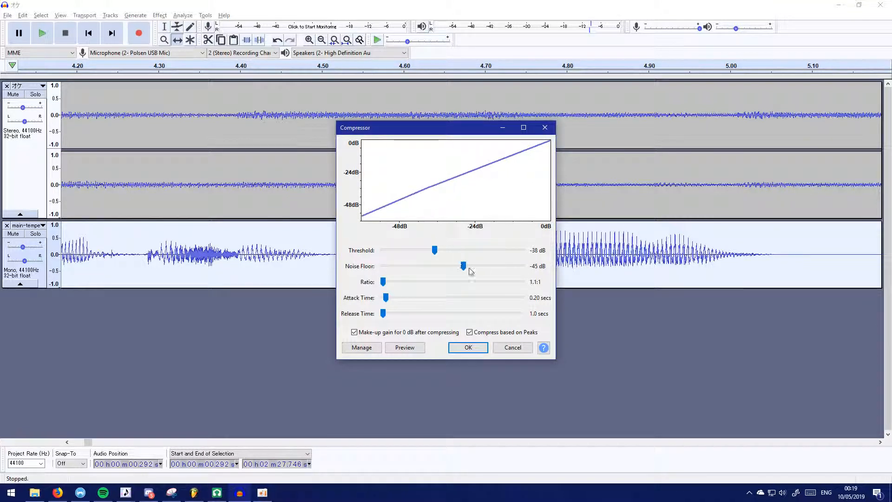
left_click_drag(383, 282, 416, 282)
left_click_drag(435, 250, 419, 255)
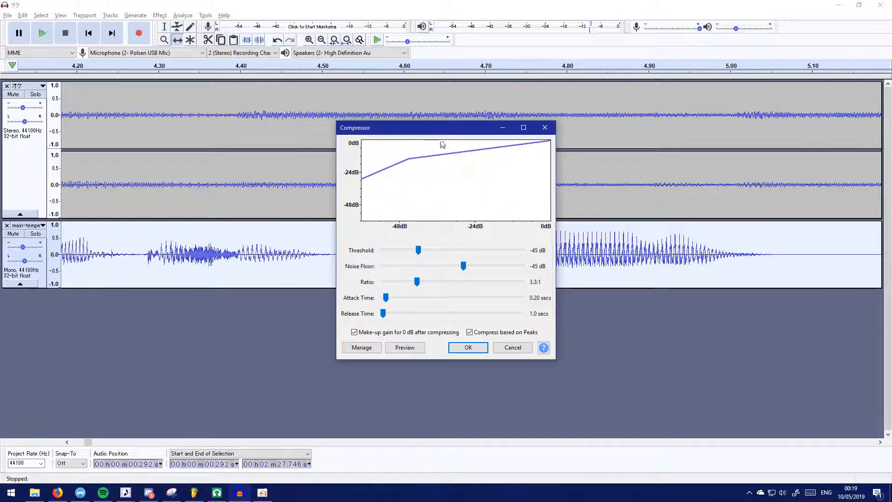
Increase the compression ratio to 5.4:1 while fine-tuning the threshold to -45 dB
left_click_drag(416, 130, 675, 129)
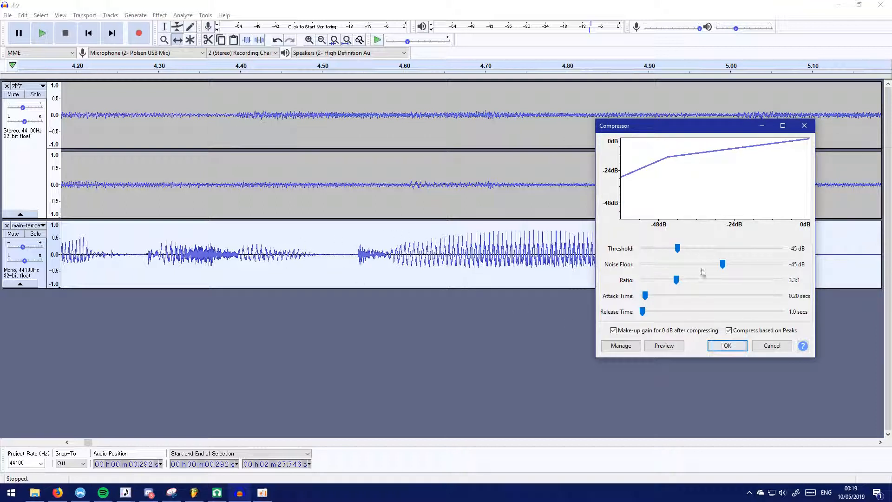
left_click_drag(677, 249, 672, 249)
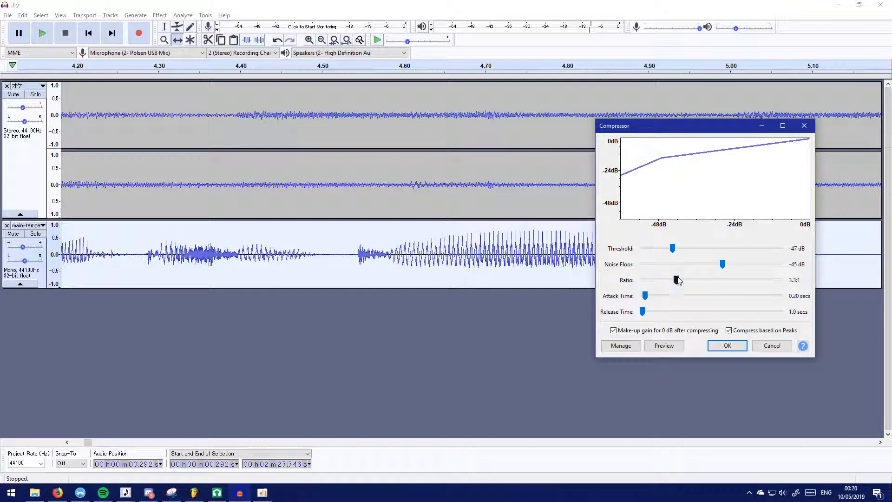
left_click_drag(676, 281, 701, 281)
mouse_move(672, 249)
left_mouse_down()
mouse_move(690, 249)
mouse_move(679, 249)
left_mouse_up()
left_click_drag(701, 281, 709, 283)
left_click_drag(679, 249, 677, 250)
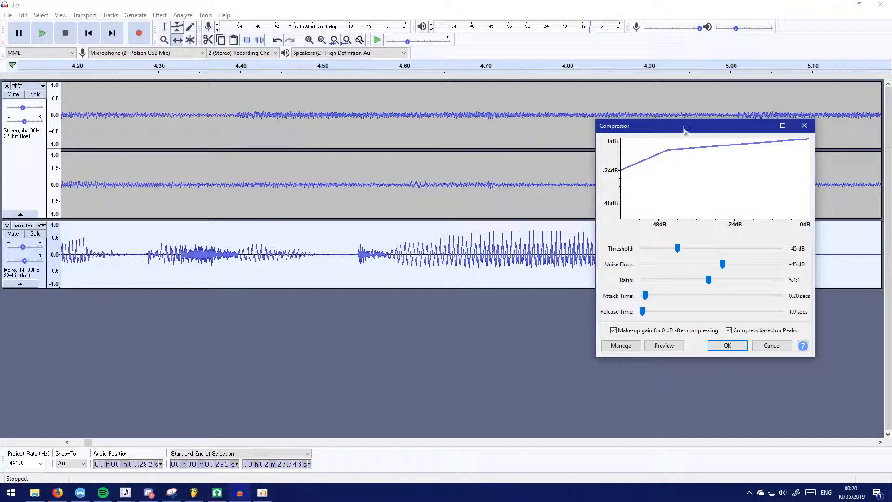
left_click_drag(684, 130, 606, 143)
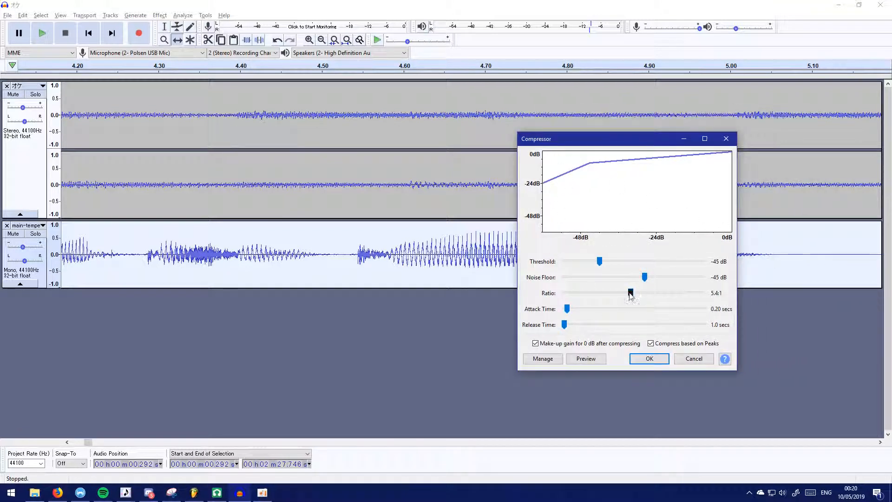
Rework the compression curve to a -44 dB threshold and a 5.2:1 ratio, and preview the vocal
left_click_drag(631, 293, 564, 294)
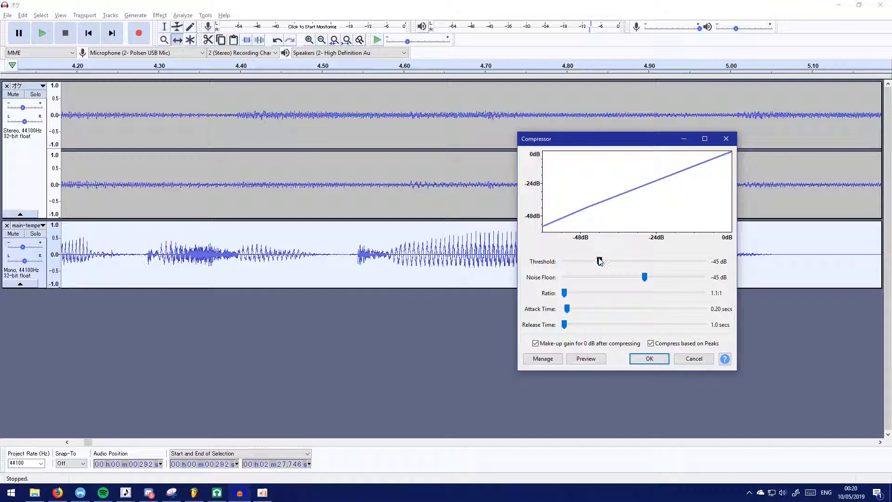
left_click_drag(599, 261, 692, 261)
left_click_drag(565, 293, 661, 294)
left_click_drag(695, 262, 621, 262)
left_click_drag(664, 297, 624, 297)
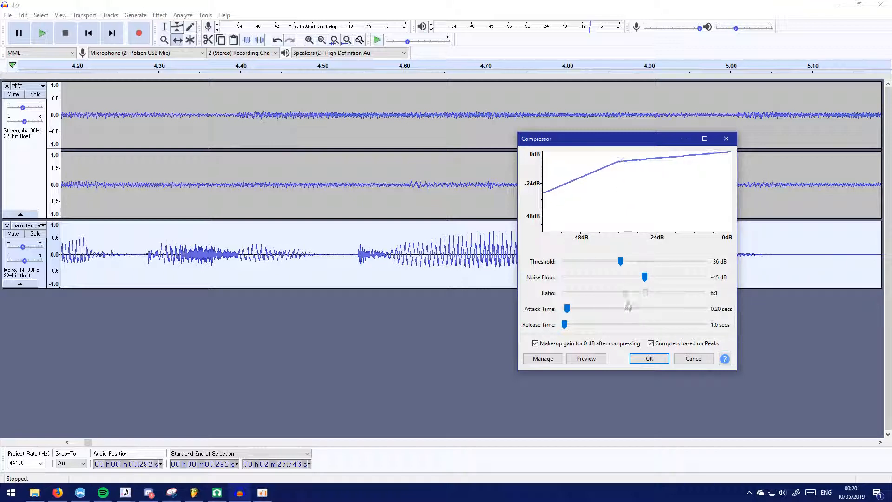
left_click_drag(620, 261, 602, 261)
left_click_drag(625, 294, 628, 293)
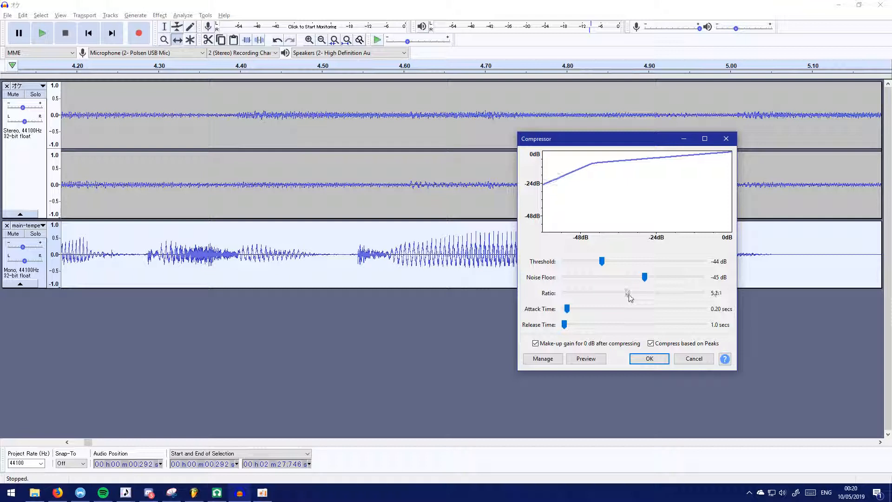
left_click(582, 361)
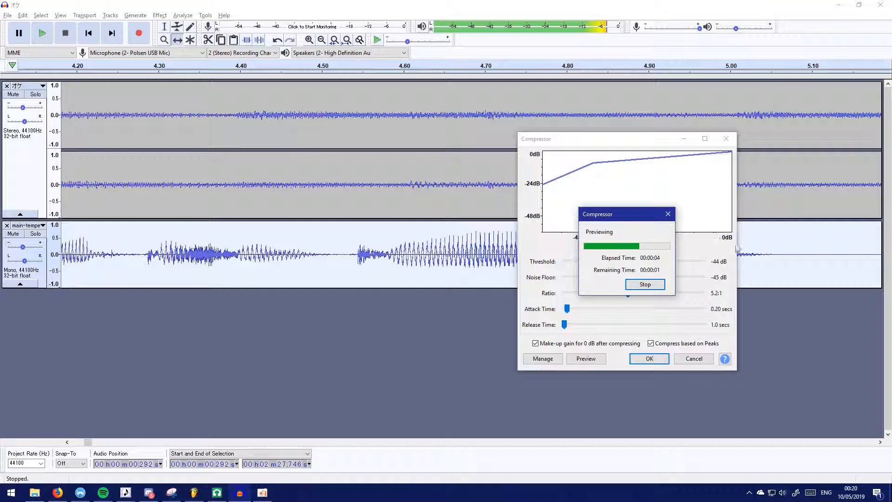
left_click(651, 287)
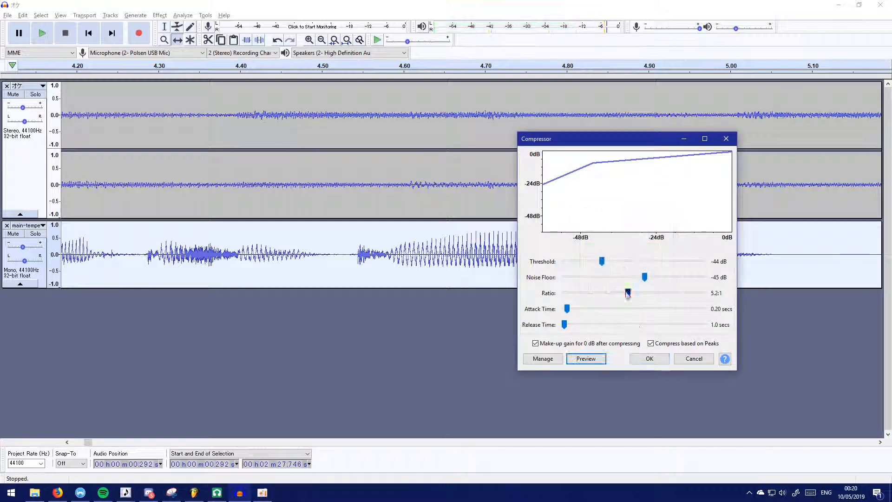
Lower the compressor's ratio to 1.1:1 and its threshold to -59 dB, and preview the vocal
left_click_drag(628, 293, 473, 297)
left_click_drag(601, 262, 566, 261)
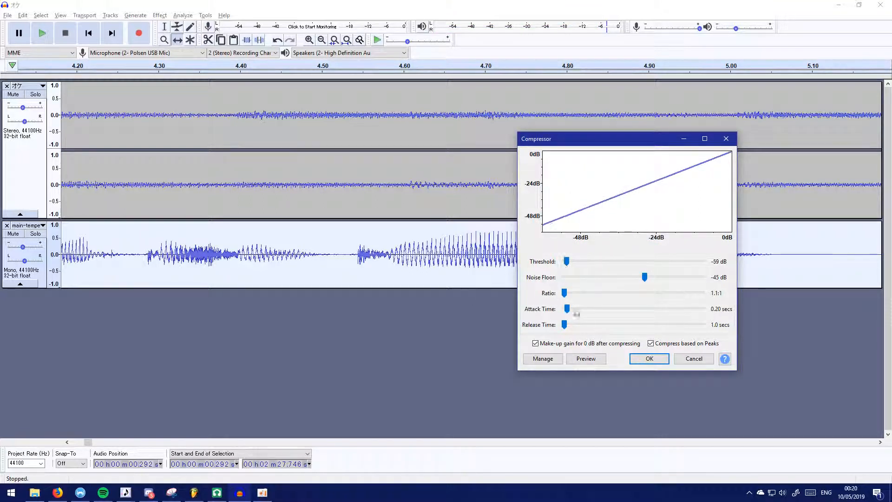
left_click(586, 359)
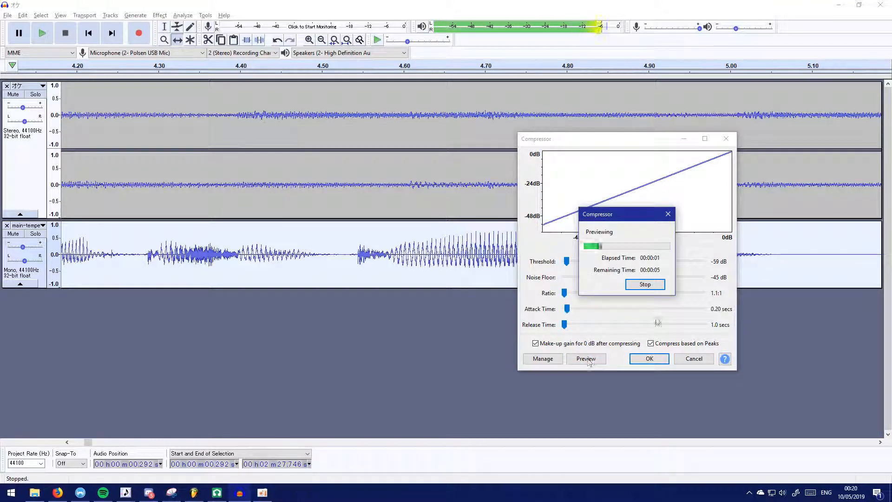
left_click(626, 287)
Raise the compressor's threshold to -1 dB and preview the vocal again
left_click_drag(566, 261, 738, 270)
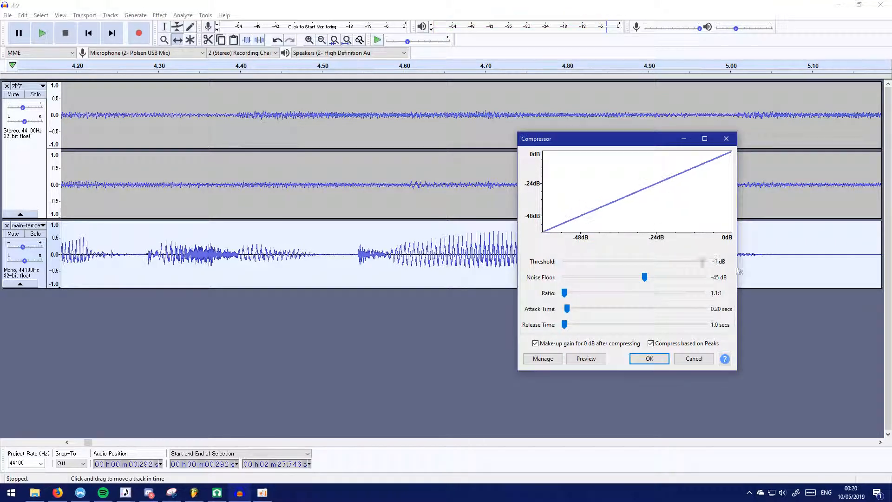
left_click(587, 358)
left_click(646, 285)
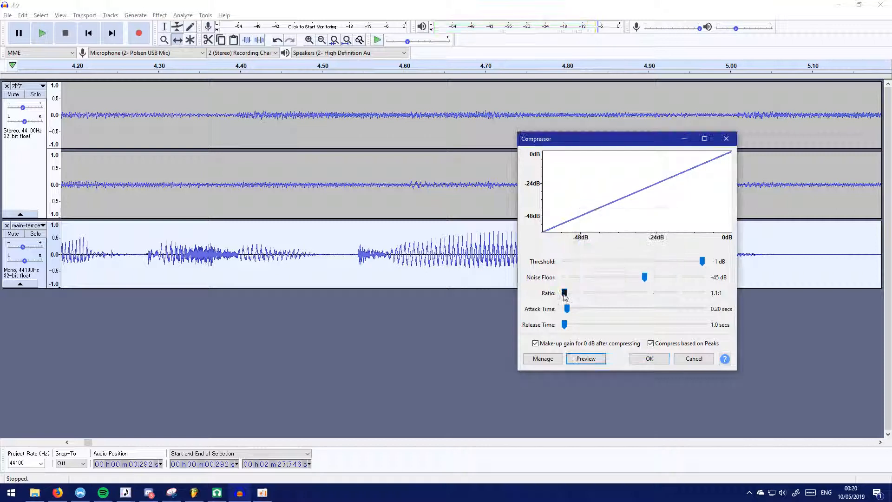
Set the compressor to a -38 dB threshold and a 4.4:1 ratio, and preview the vocal
left_click_drag(564, 293, 650, 292)
left_click_drag(701, 261, 641, 262)
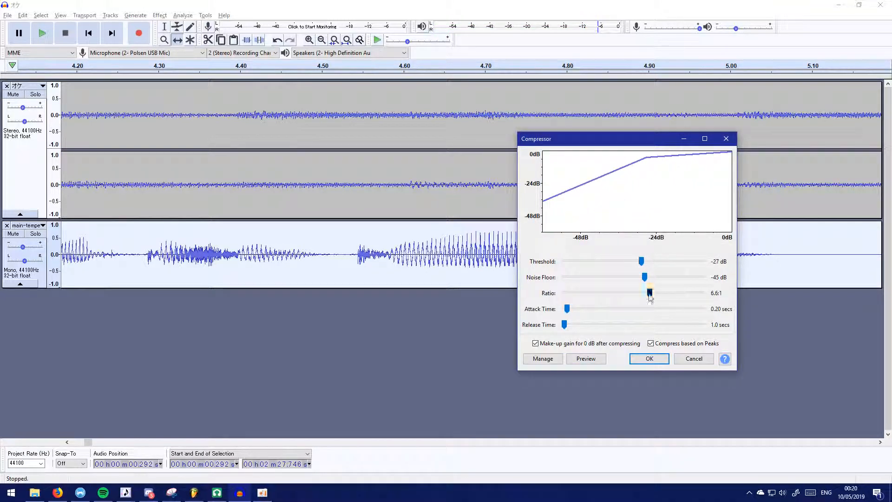
left_click_drag(649, 293, 616, 295)
left_click_drag(641, 262, 616, 262)
left_click(581, 360)
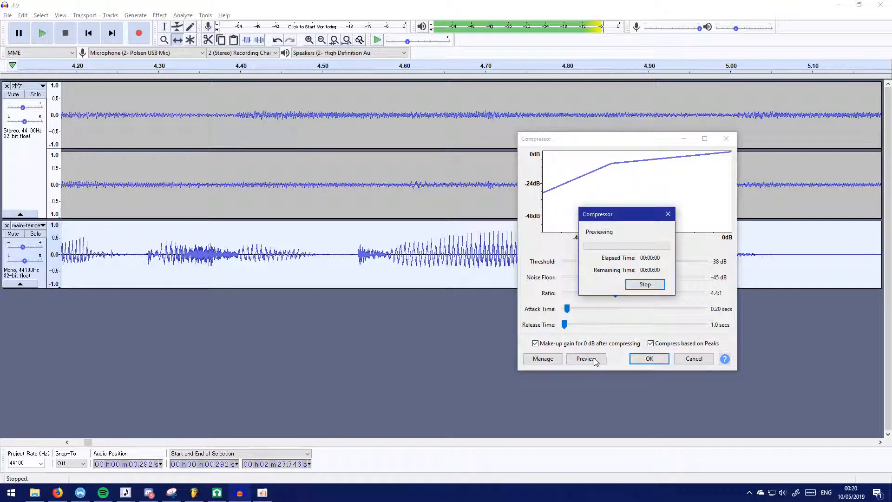
left_click(642, 285)
Lower the compressor's threshold to -47 dB and its ratio to 2.9:1, and preview the vocal
left_click_drag(616, 262, 592, 293)
left_click(584, 361)
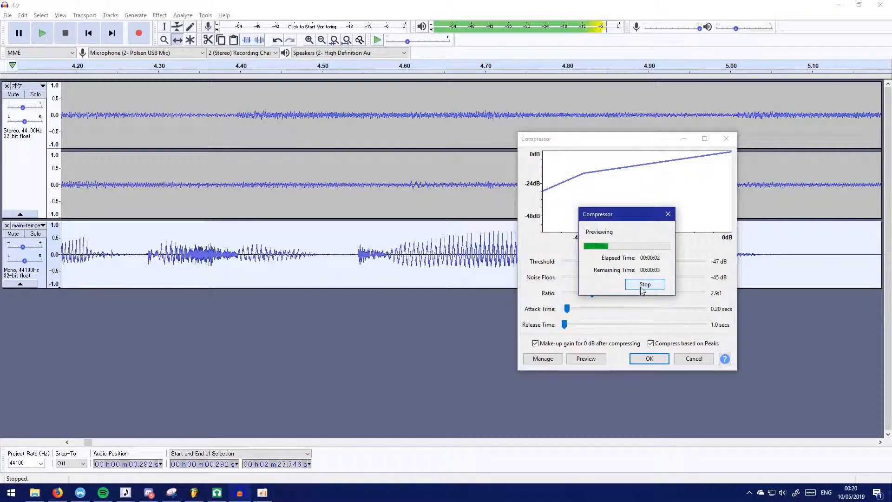
left_click(642, 285)
Raise the compression ratio to 5.9:1, preview the result and apply the compressor to the vocal track
left_click_drag(592, 292, 640, 292)
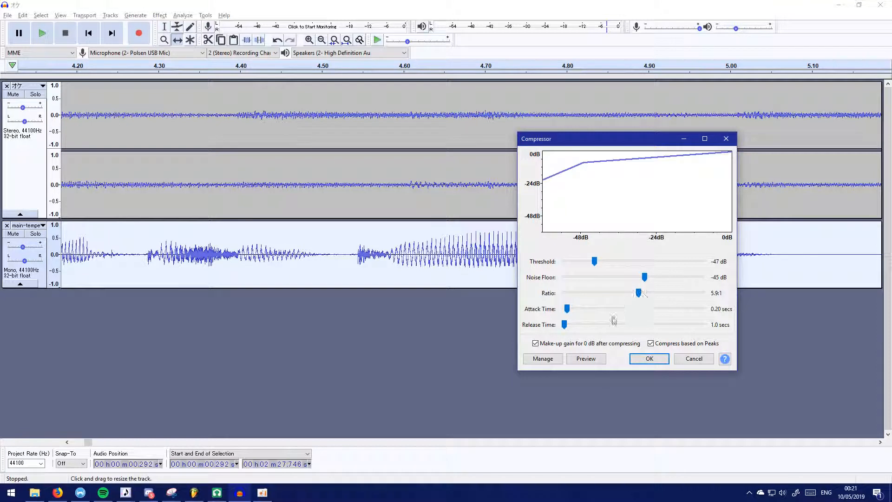
left_click(586, 359)
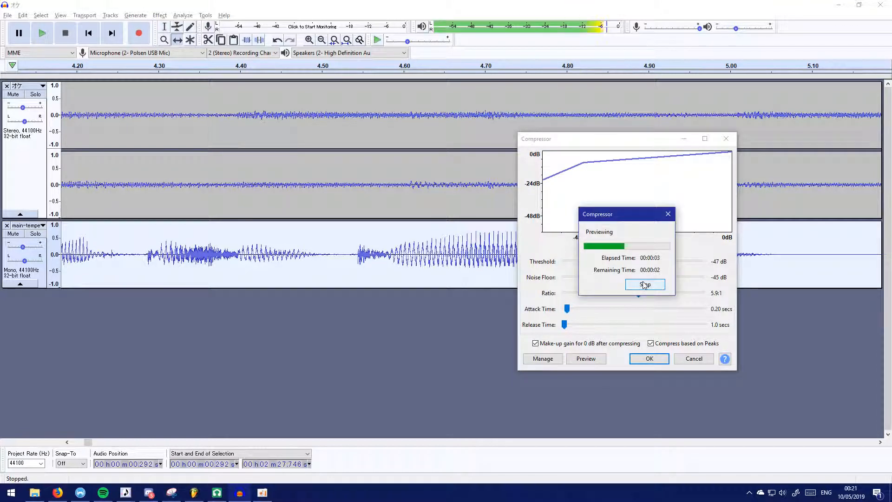
left_click(647, 359)
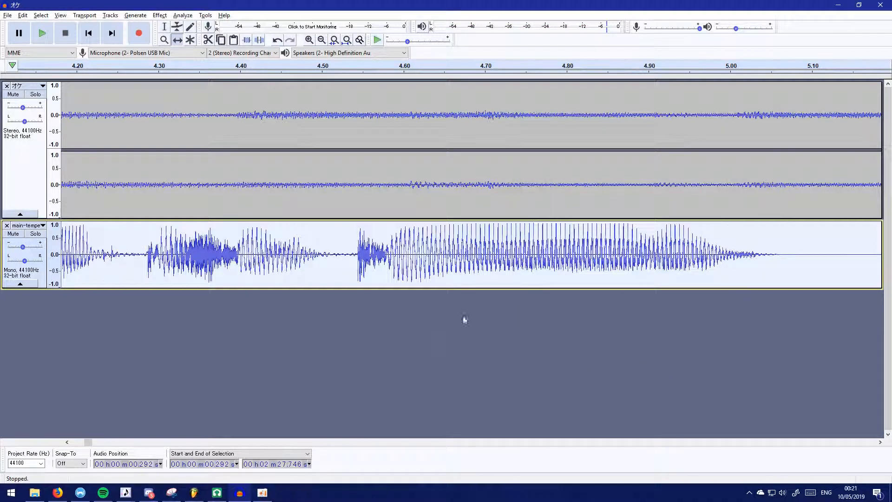
Play back the opening of the compressed vocal together with the instrumental to check the mix
scroll(376, 304, "left", 5)
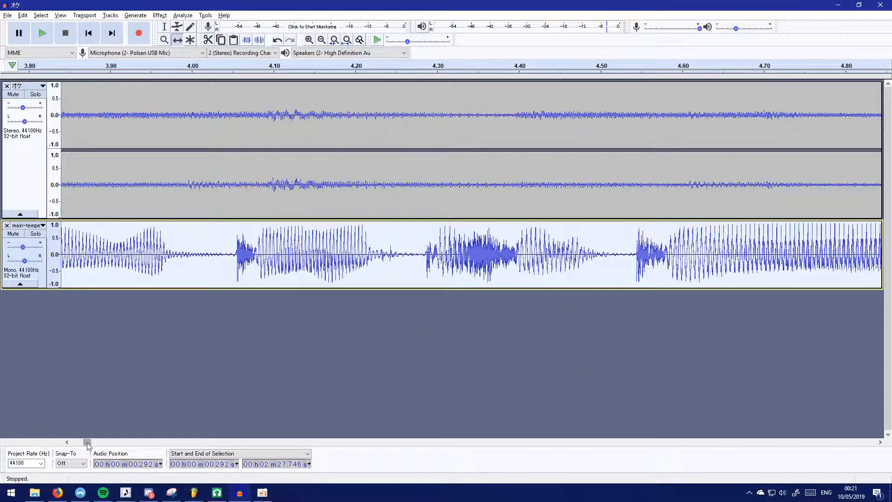
left_click_drag(87, 443, 57, 446)
key("space")
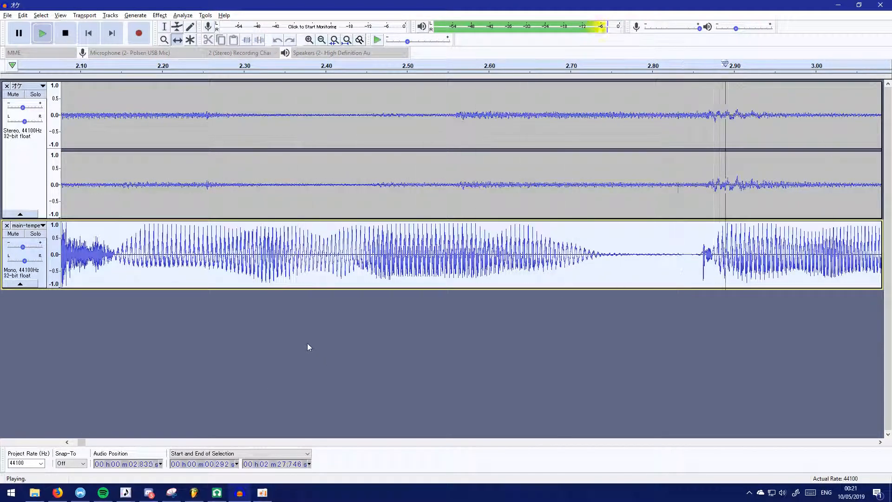
key("space")
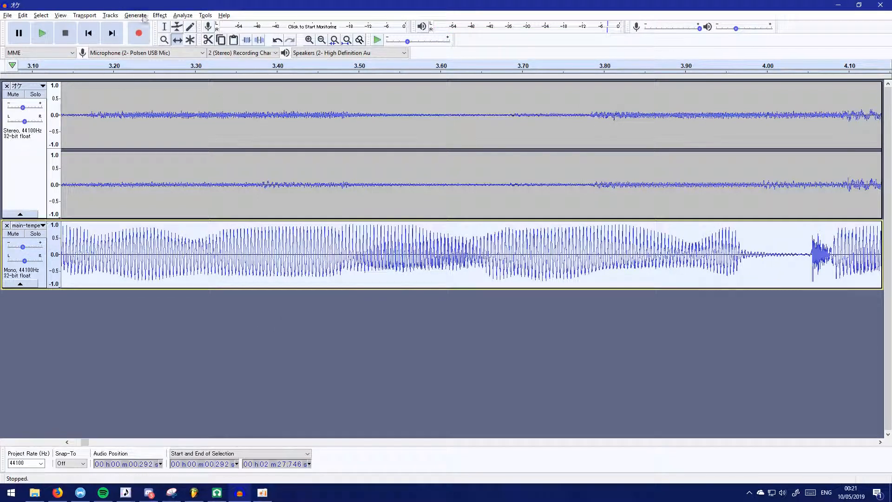
Open the Delay effect for the vocal track and preview it with its current settings
left_click(160, 16)
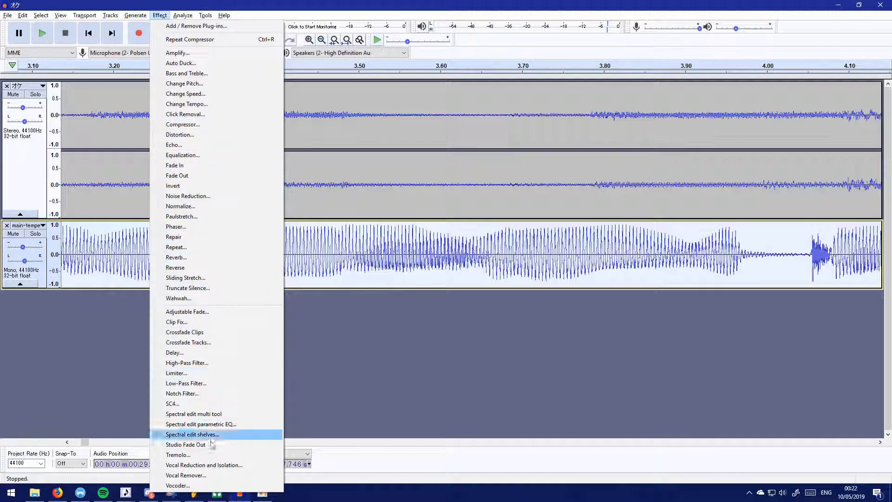
left_click(210, 353)
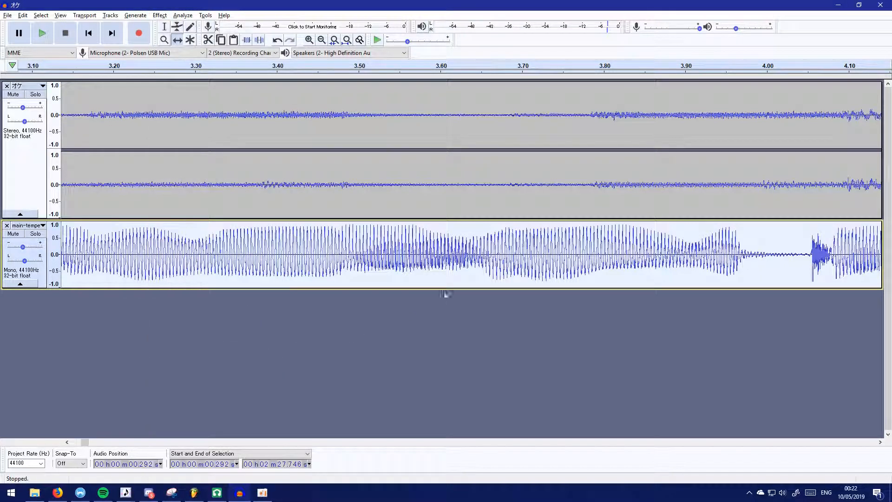
left_click_drag(451, 172, 346, 156)
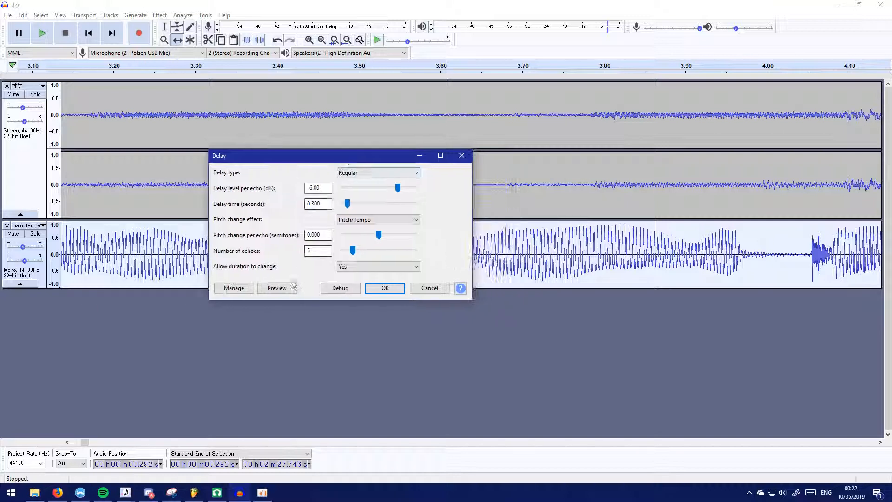
left_click(279, 288)
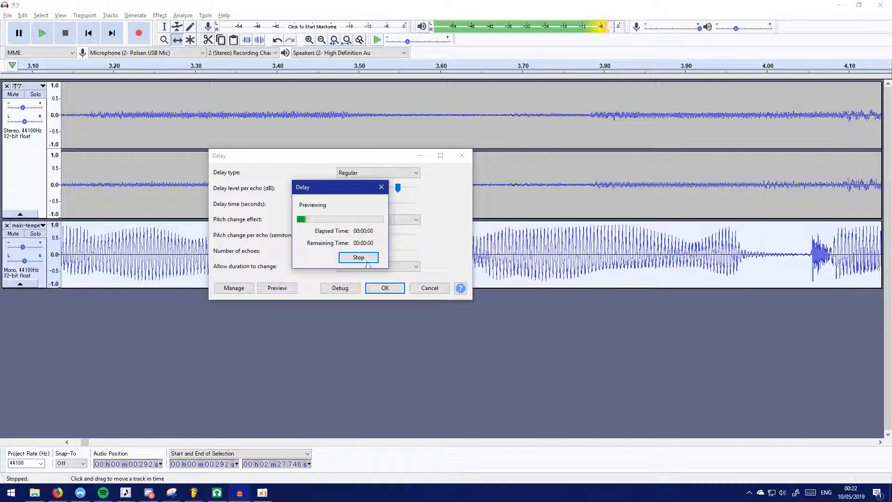
left_click(358, 258)
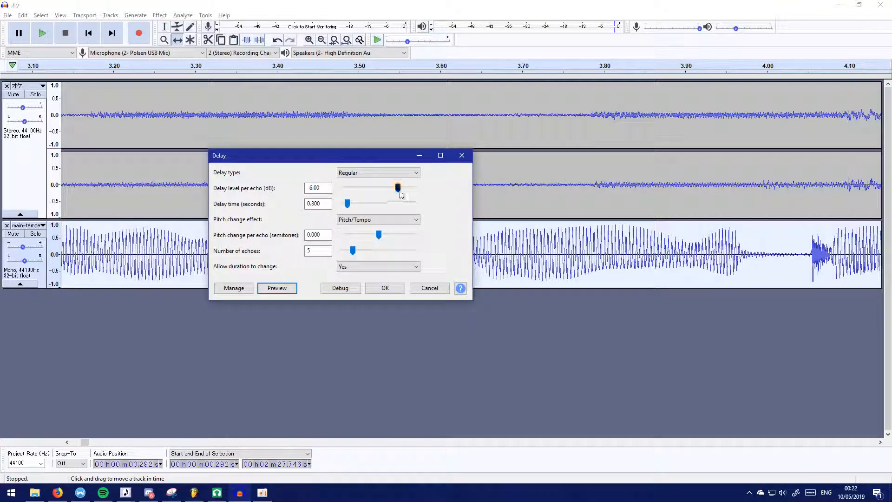
Lower the delay level per echo to -25.30 dB, previewing the vocal, and apply the delay
left_click_drag(398, 189, 376, 188)
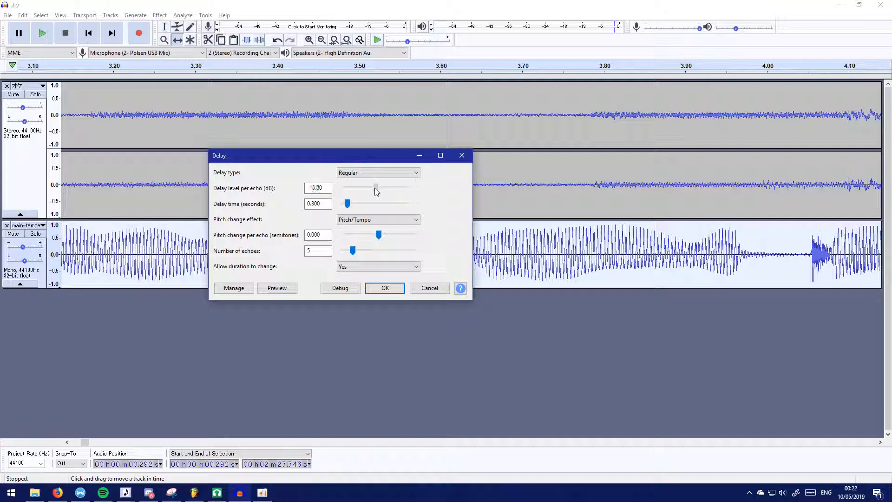
left_click(275, 290)
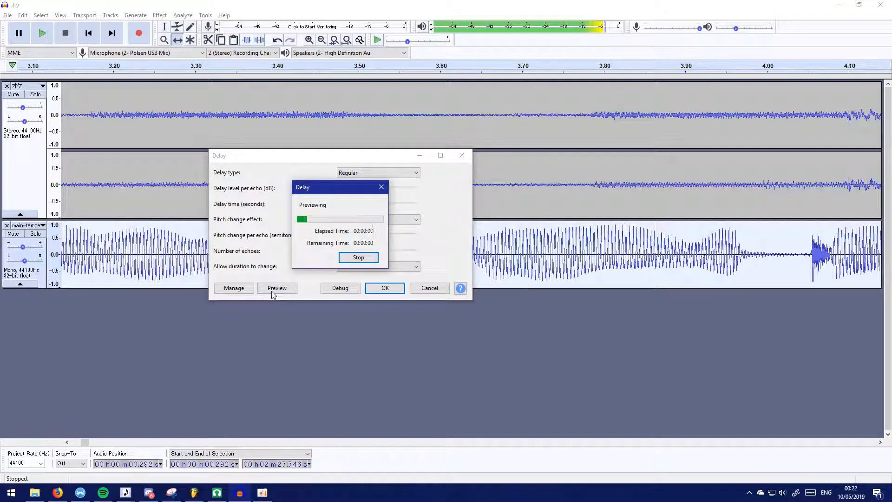
left_click(356, 258)
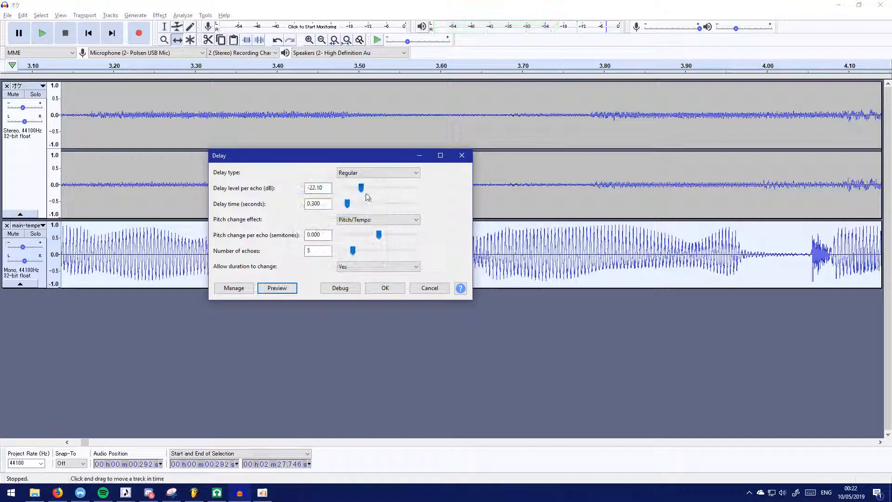
left_click_drag(363, 189, 358, 191)
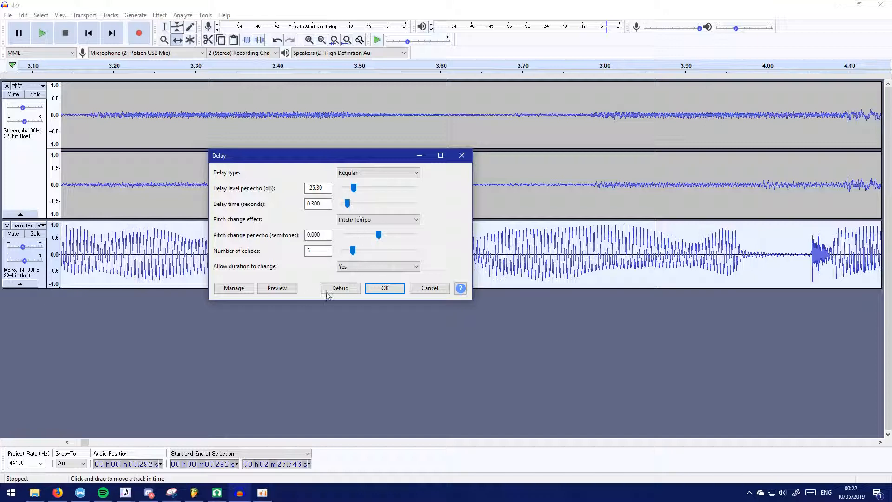
left_click(291, 291)
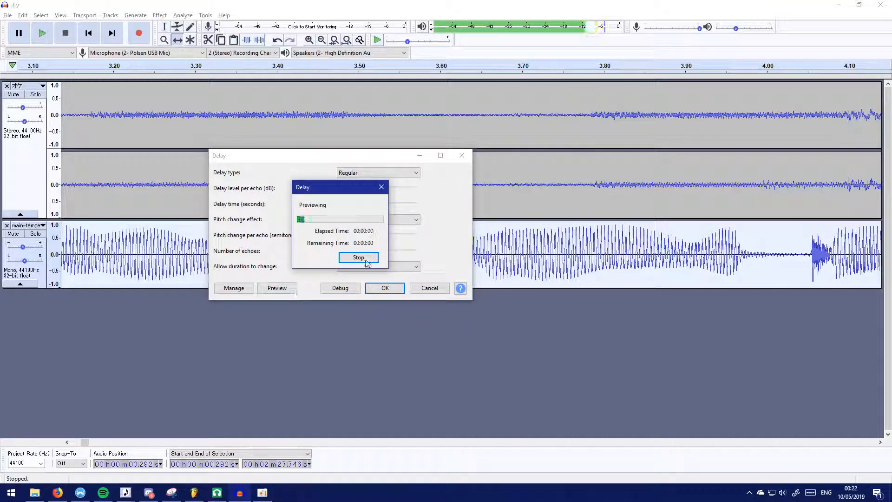
left_click(359, 258)
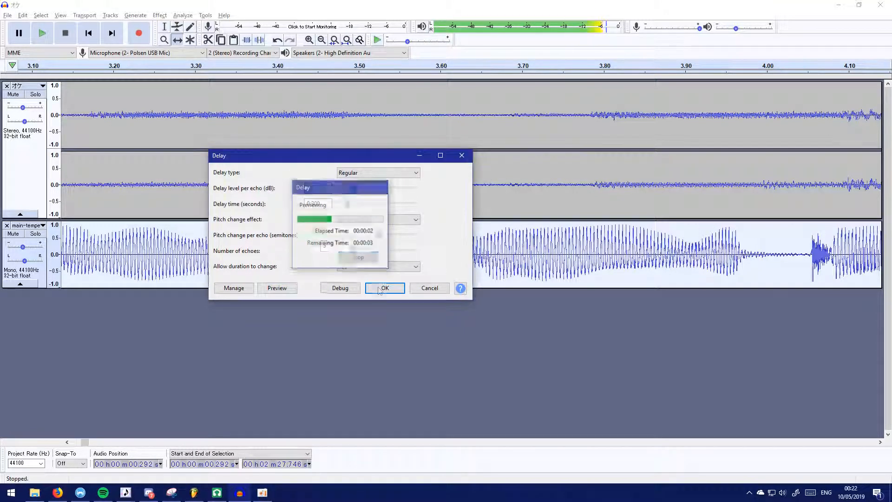
left_click(385, 288)
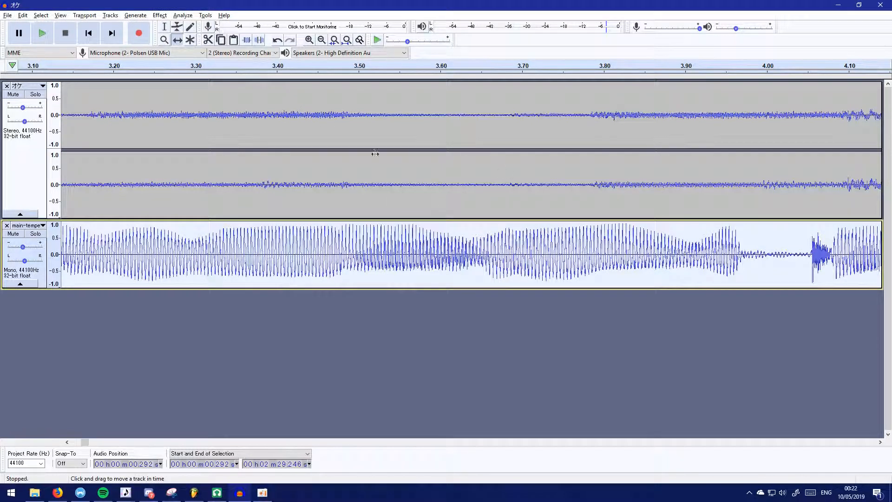
Open the Reverb effect for the vocal track, turn off Wet Only and preview the sound
left_click(159, 15)
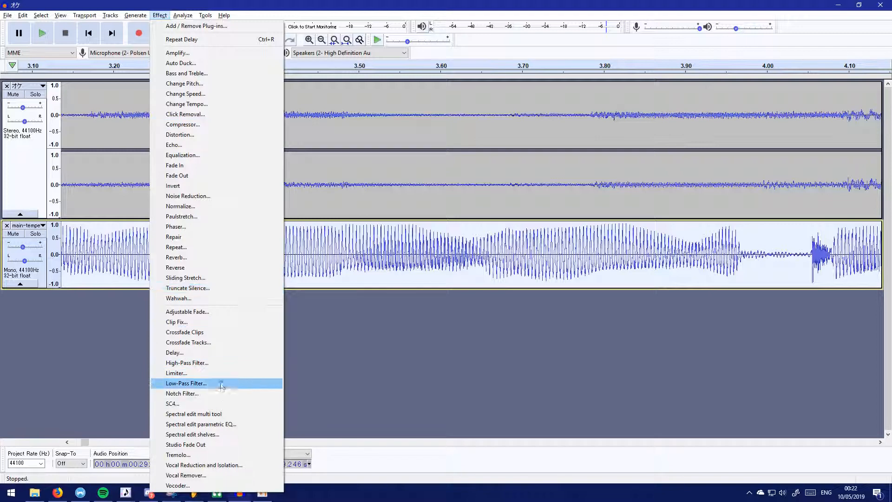
left_click(195, 257)
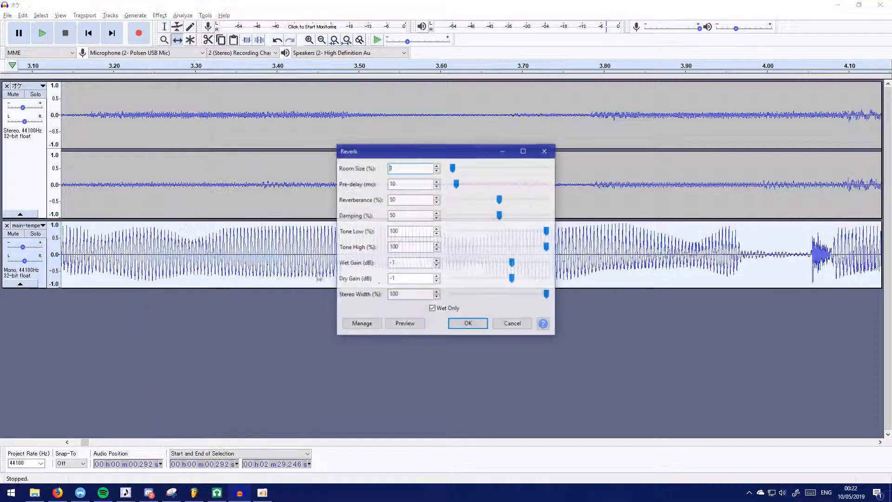
left_click(433, 309)
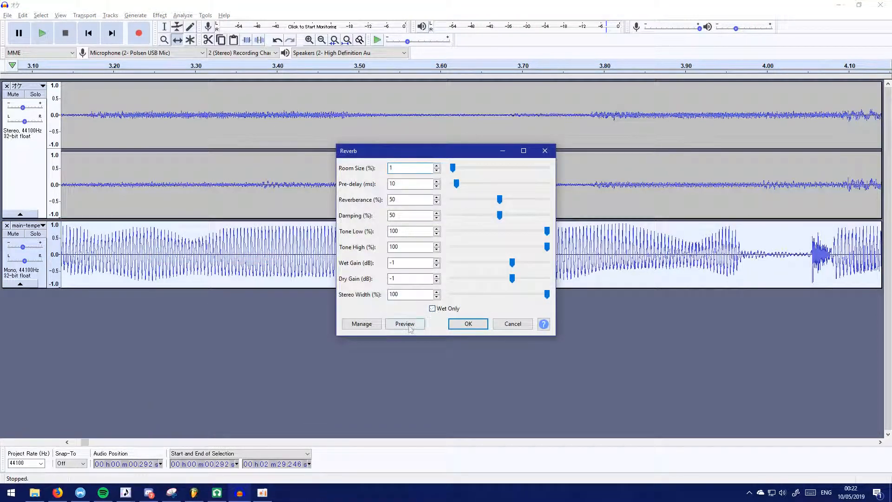
left_click(409, 327)
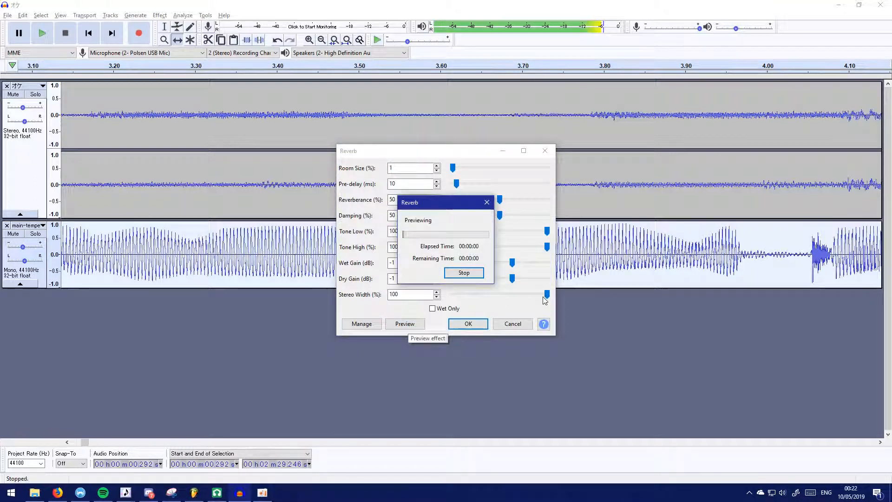
left_click(459, 274)
Increase the reverb's room size to 57% and then to 100%, previewing the vocal at each size
left_click_drag(452, 168, 507, 169)
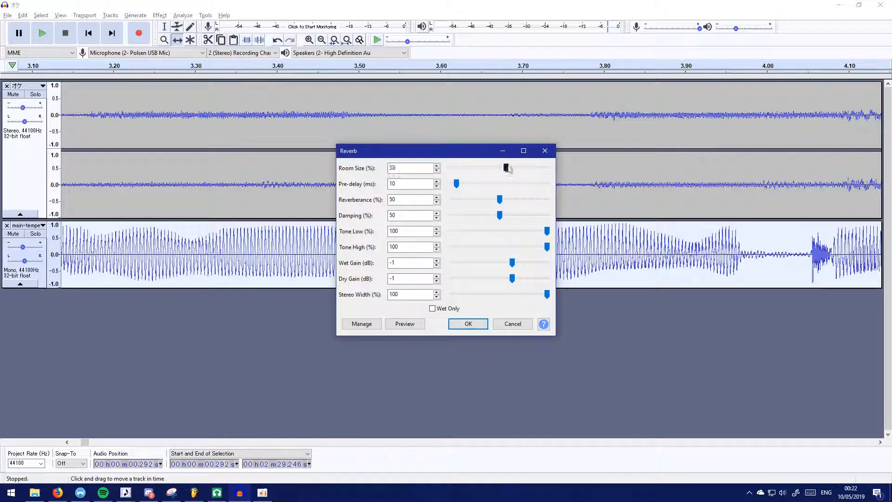
left_click(405, 323)
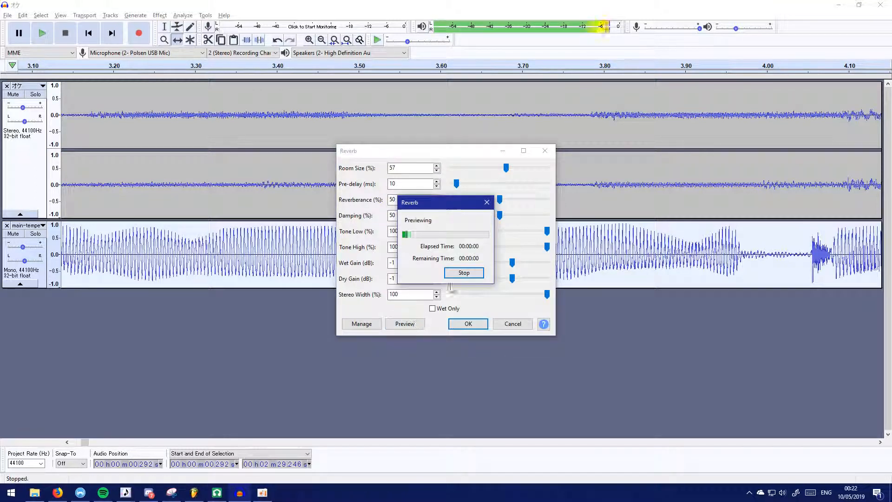
left_click(464, 274)
left_click_drag(507, 169, 553, 173)
left_click(405, 324)
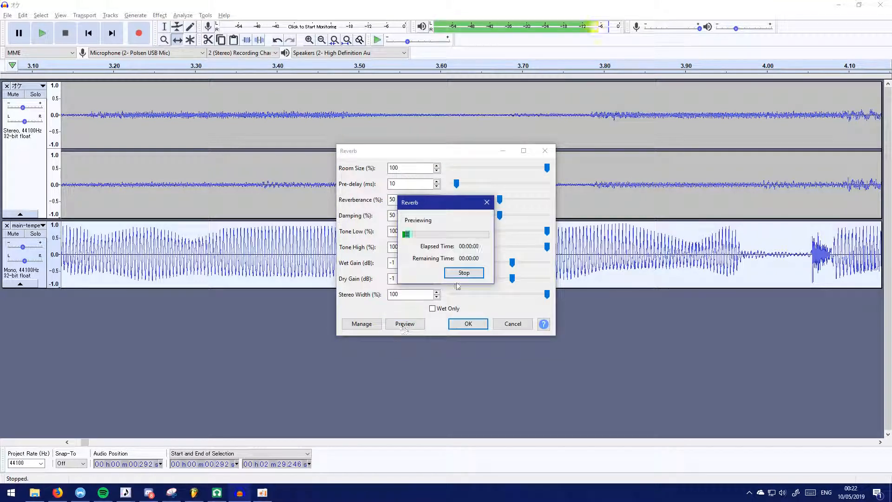
left_click(463, 274)
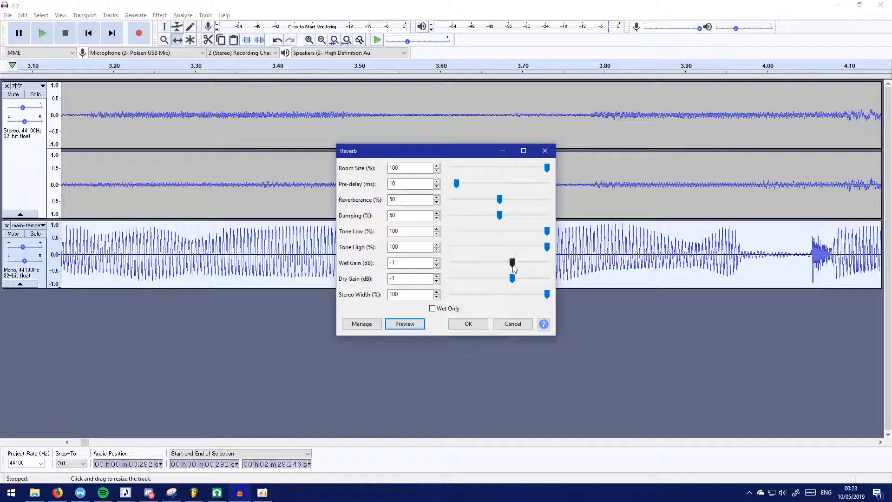
Lower the reverb's wet gain to -7 dB and further to -10 dB, previewing the vocal at each level
left_click(494, 263)
left_click(404, 324)
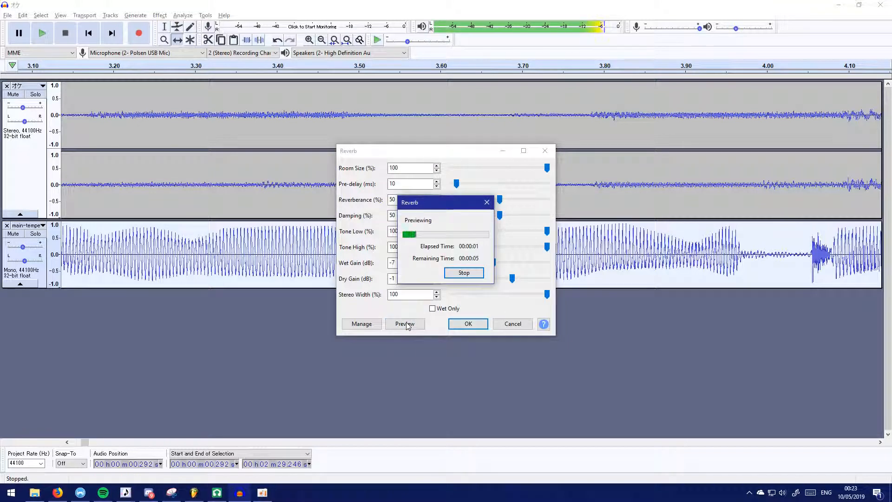
left_click(464, 273)
left_click(477, 263)
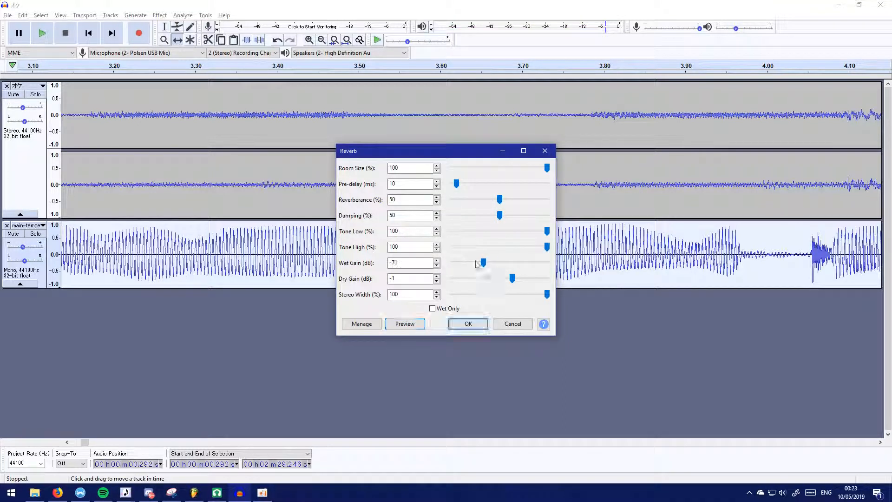
left_click(404, 327)
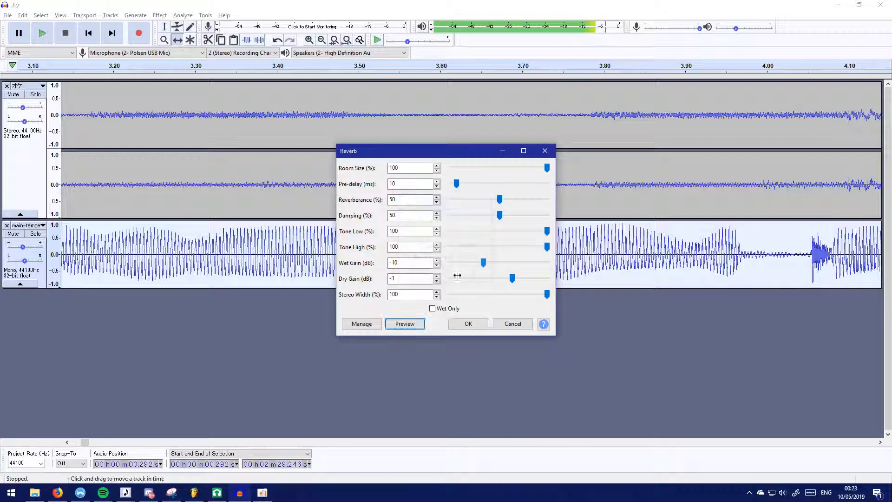
Raise the reverb's reverberance to 80% and preview the vocal
left_click(511, 200)
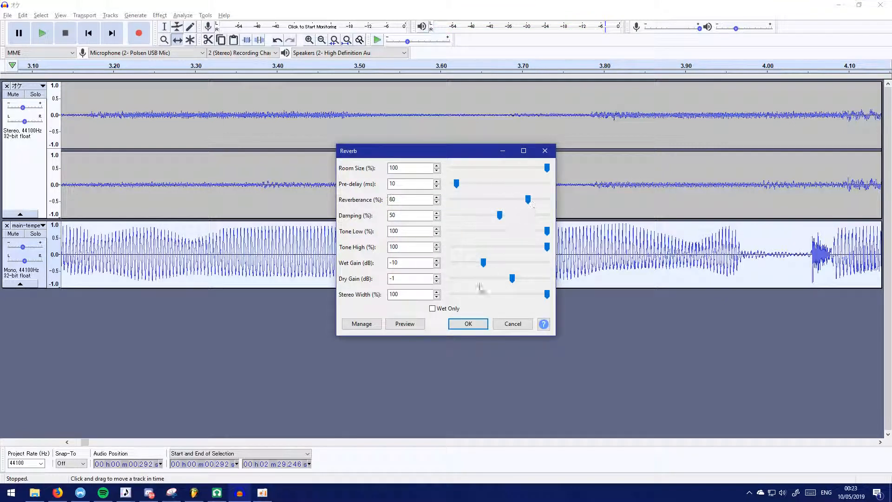
left_click(405, 323)
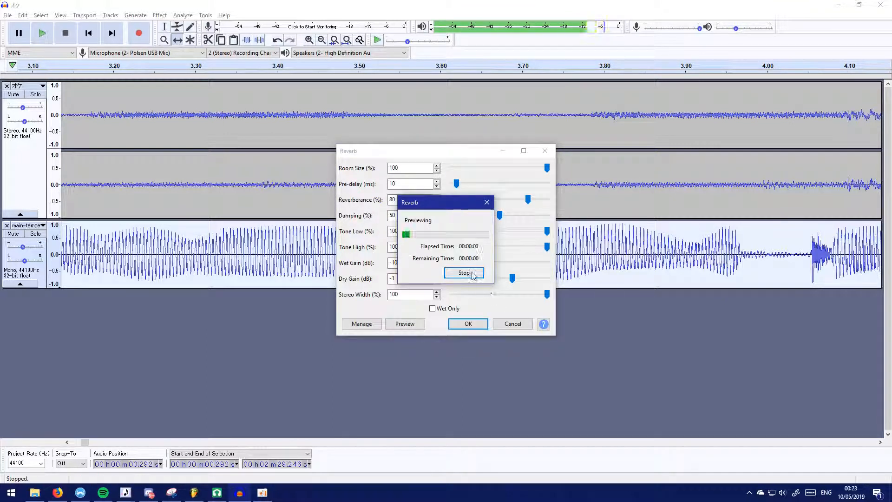
left_click(464, 273)
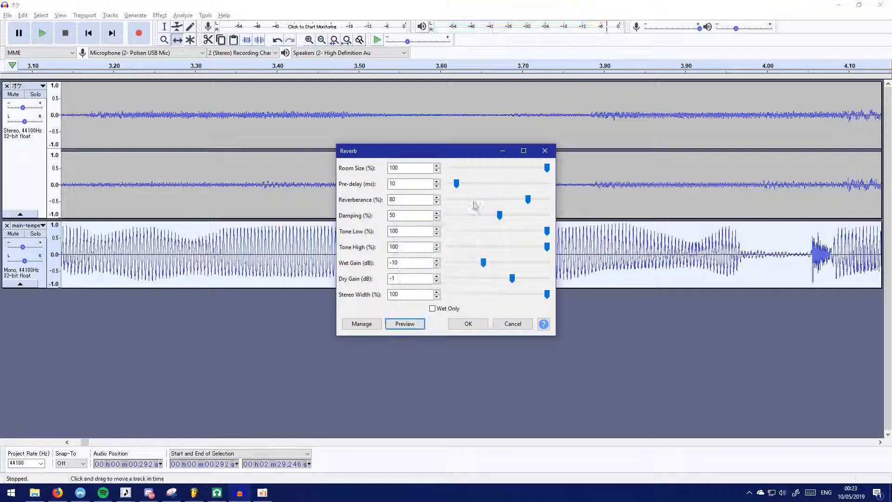
Set the reverb's reverberance to 30% and its wet gain to -7 dB, previewing the sound before applying it to the vocal
left_click(485, 203)
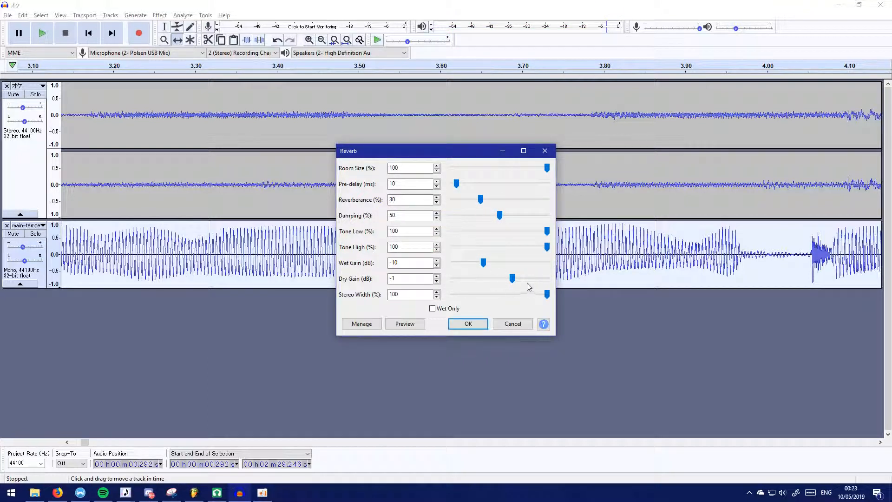
left_click(404, 324)
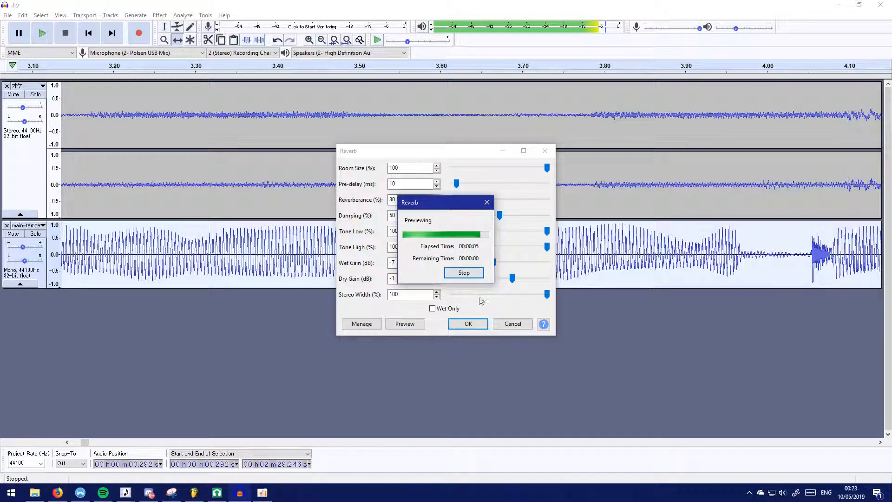
left_click(474, 324)
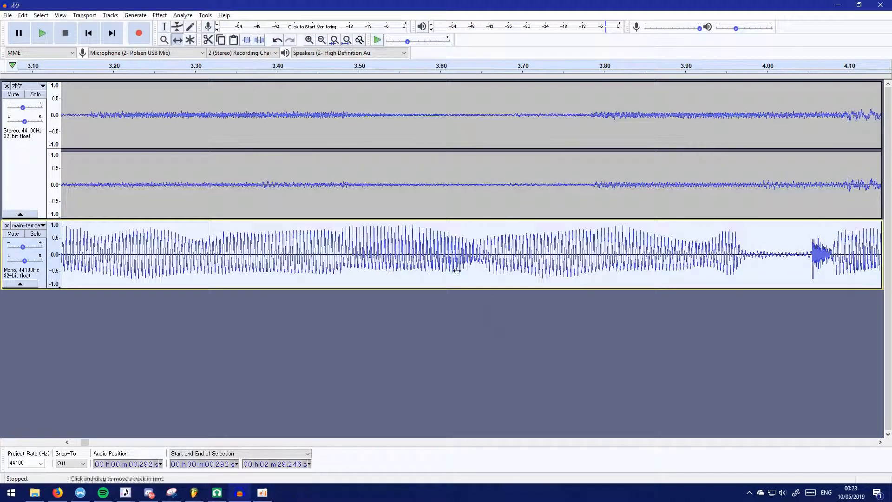
Play the song from the beginning, lowering the vocal track's gain to balance it and raising the playback volume
scroll(180, 321, "left", 9)
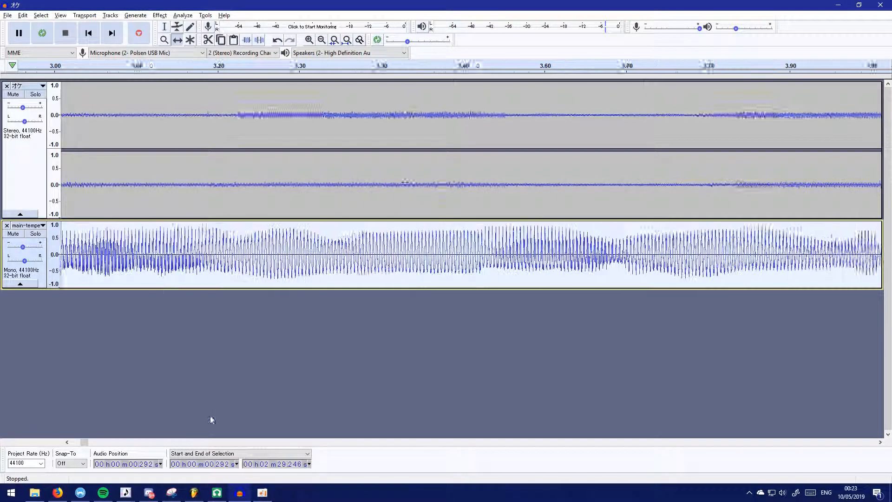
left_click_drag(84, 441, 54, 444)
key("space")
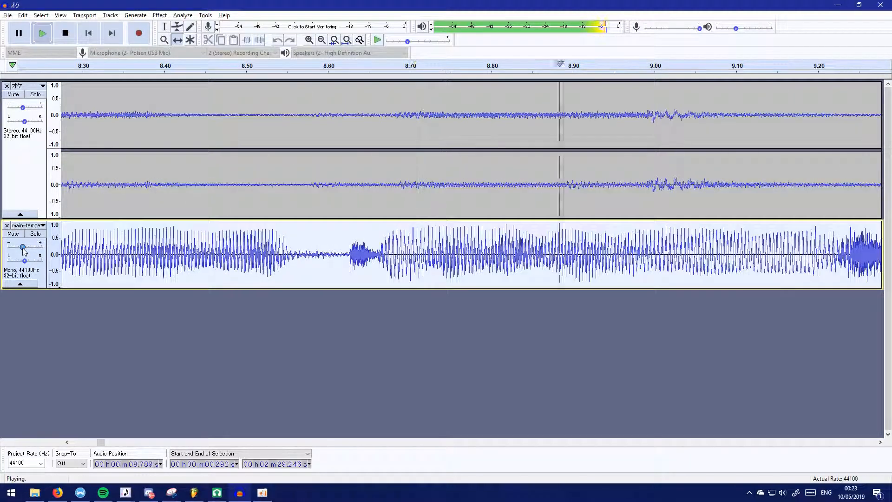
left_click_drag(25, 251, 18, 248)
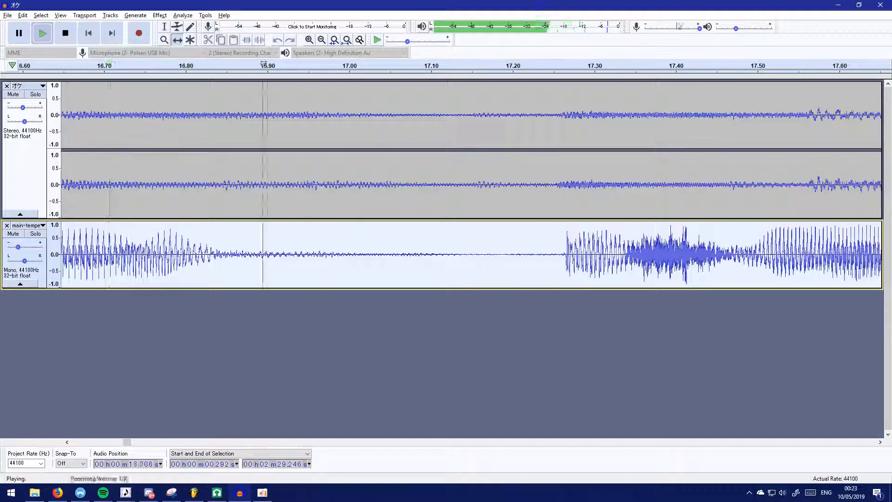
left_click_drag(735, 28, 749, 28)
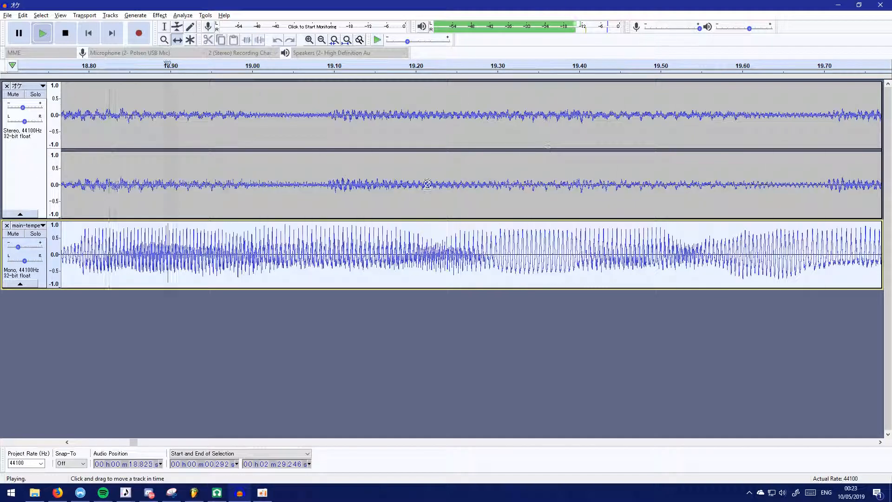
left_click_drag(17, 250, 19, 248)
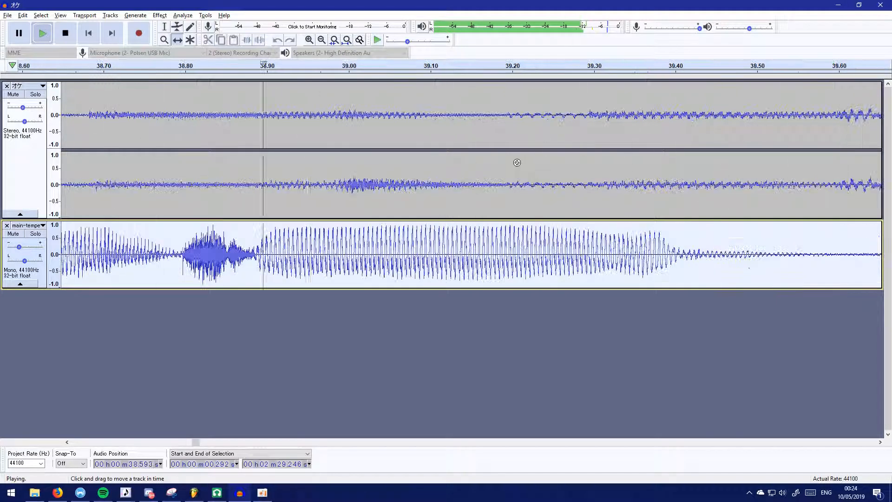
key("space")
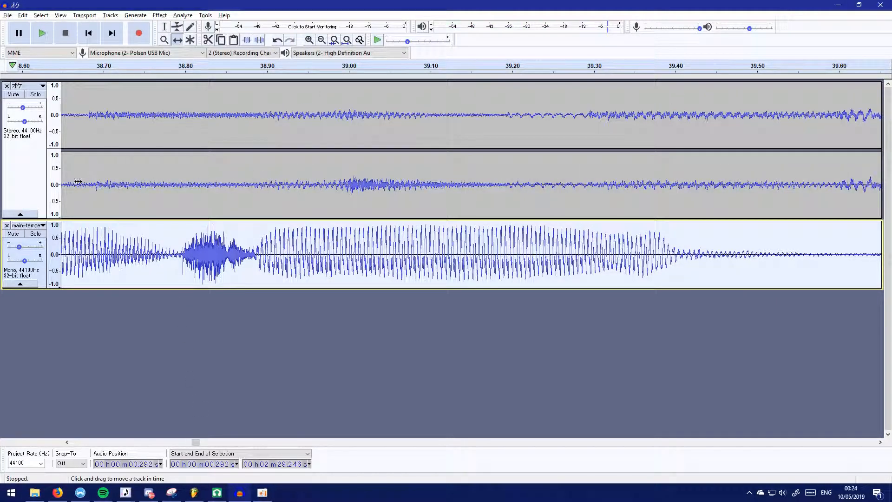
Mix and render all tracks into a single stereo track
left_click(78, 182)
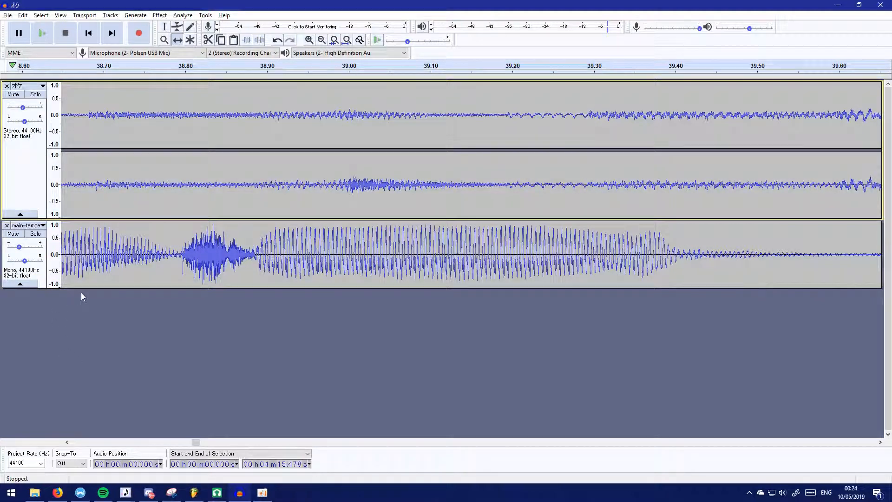
key("ctrl+a")
left_click(107, 15)
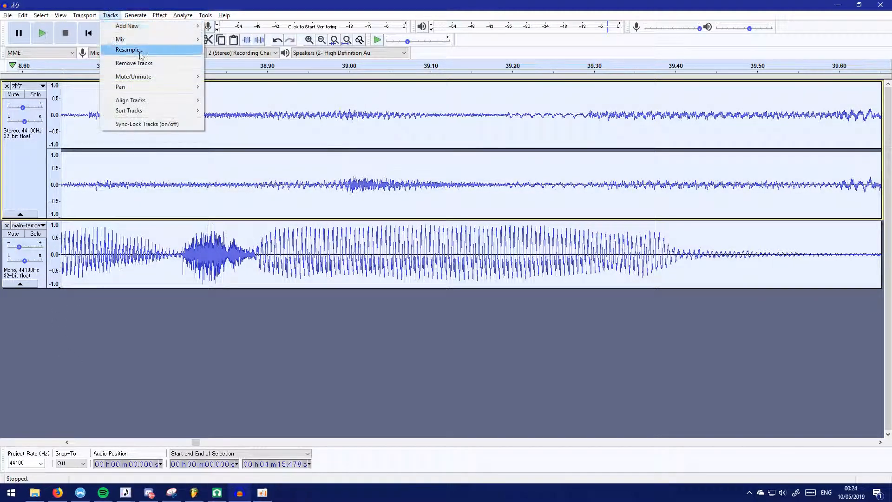
mouse_move(140, 38)
left_click(257, 52)
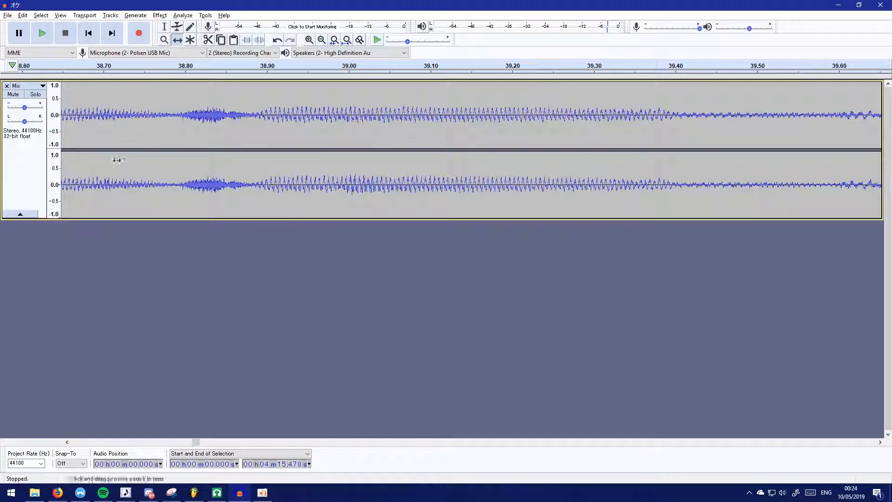
Amplify the whole stereo mix to a new peak amplitude of 0.0 dB
key("ctrl+a")
left_click(159, 15)
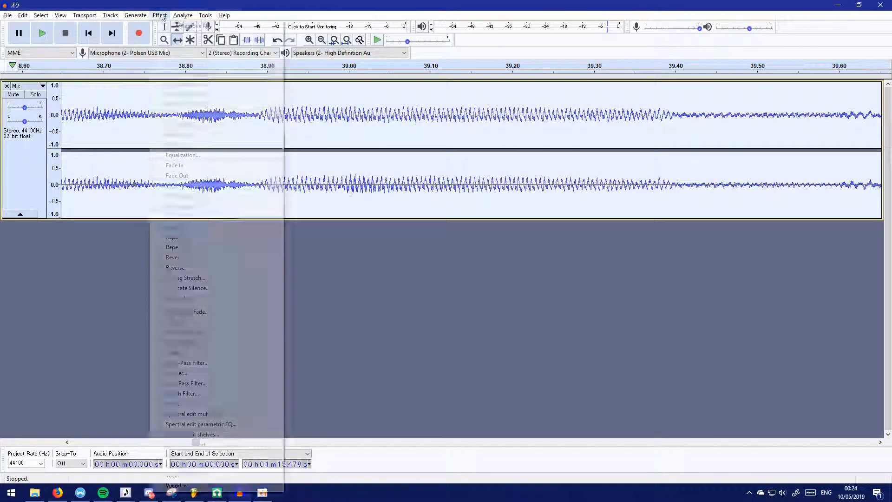
left_click(179, 51)
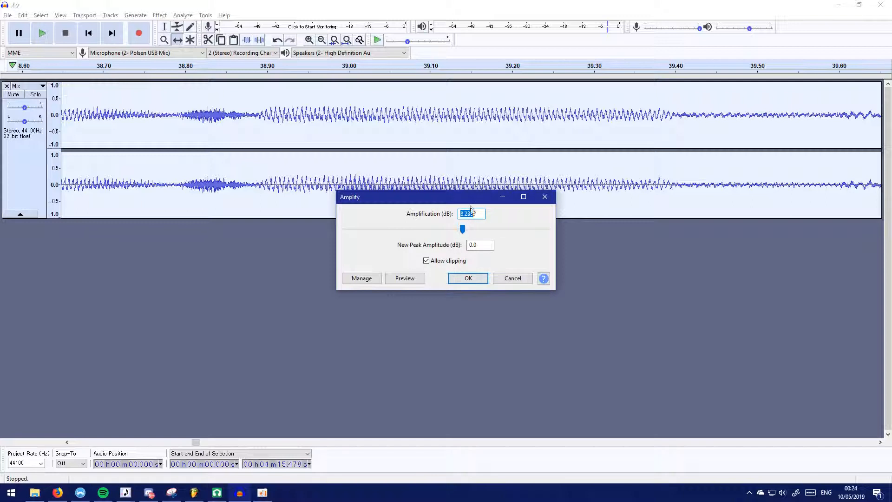
left_click_drag(465, 202, 416, 244)
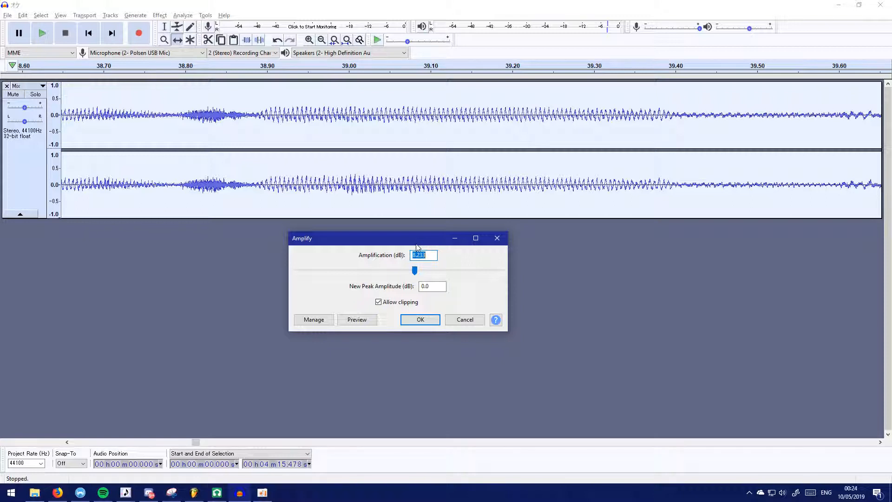
left_click(420, 319)
Fit the song in view and play the amplified mix from the start at a lower playback volume
left_click_drag(197, 442, 63, 428)
key("ctrl+f")
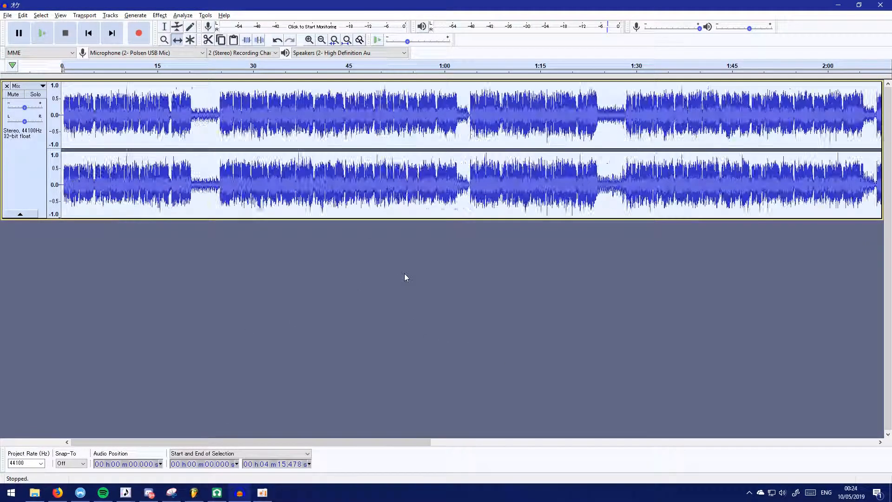
key("space")
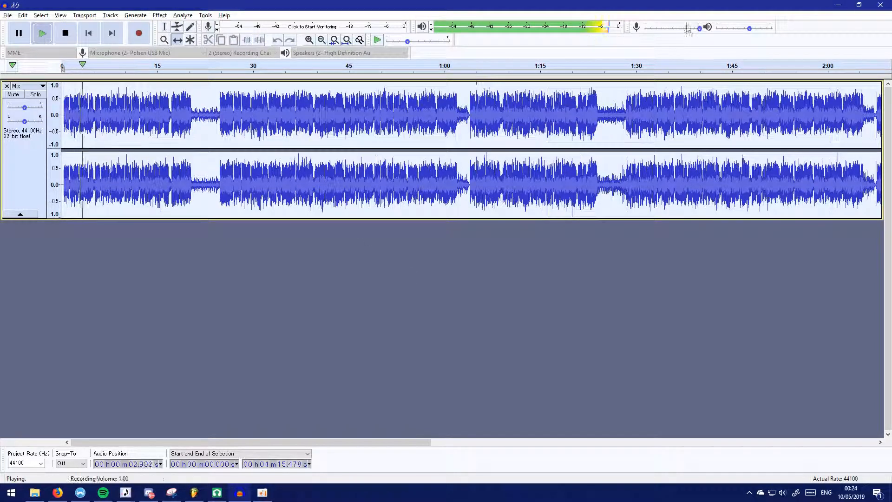
left_click_drag(745, 29, 731, 28)
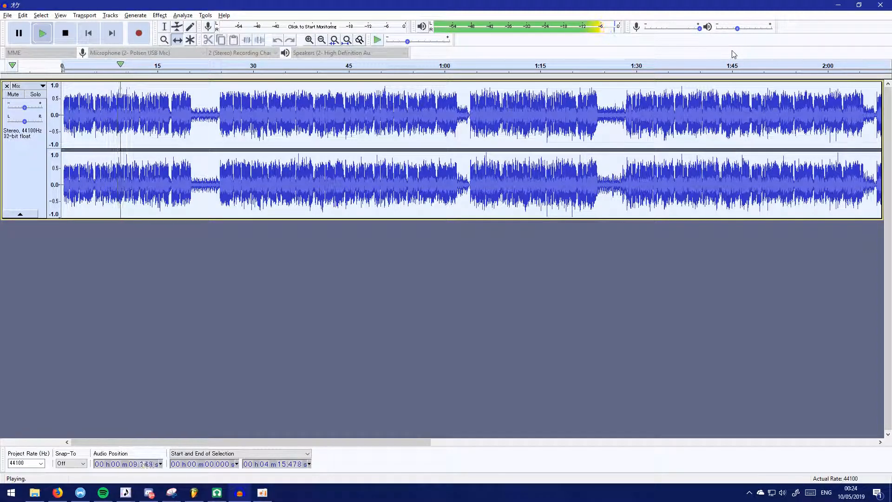
key("space")
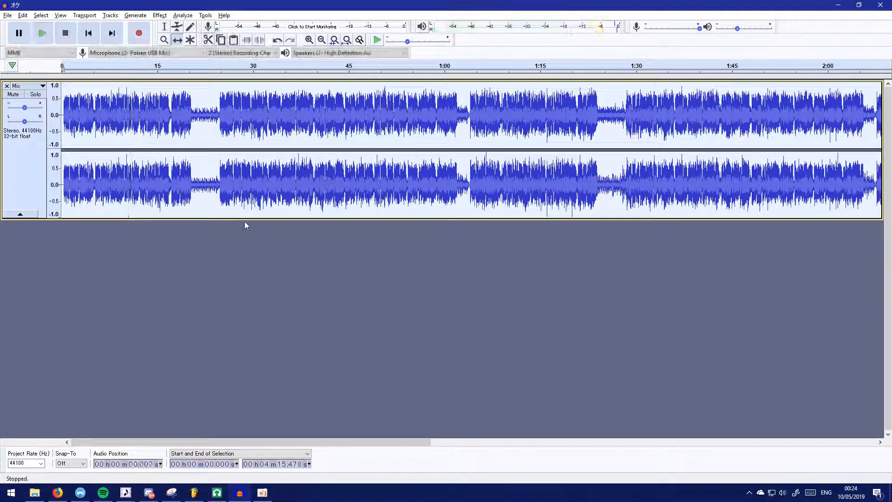
Replay the amplified mix, skipping ahead to the first quiet passage at about 21 seconds
key("space")
key("Right")
key("Right")
key("Right")
key("Right")
key("Right")
key("Right")
key("Right")
key("Right")
key("Right")
key("Right")
key("Right")
key("Right")
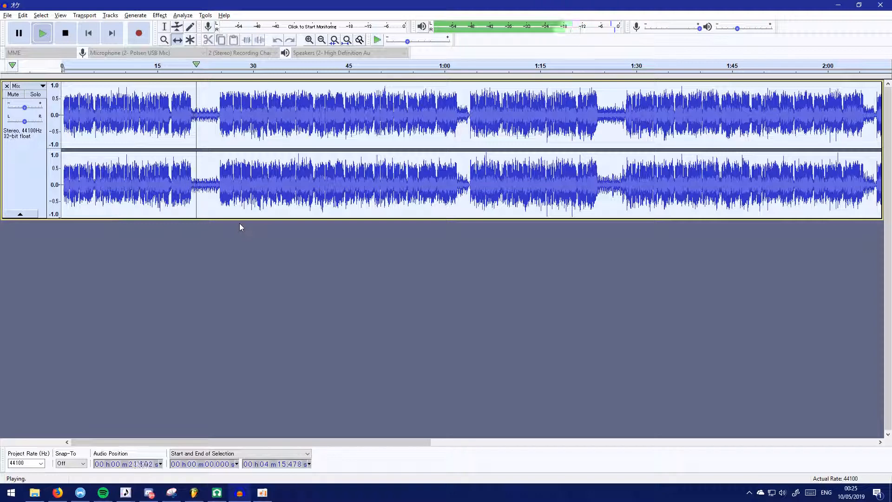
key("space")
Undo the amplification and the mixdown to restore the separate instrumental and vocal tracks
key("ctrl+z")
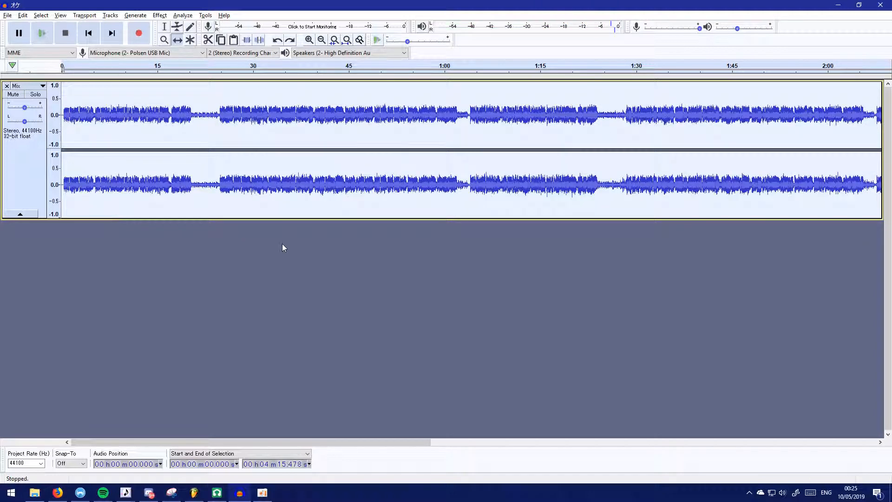
key("ctrl+z")
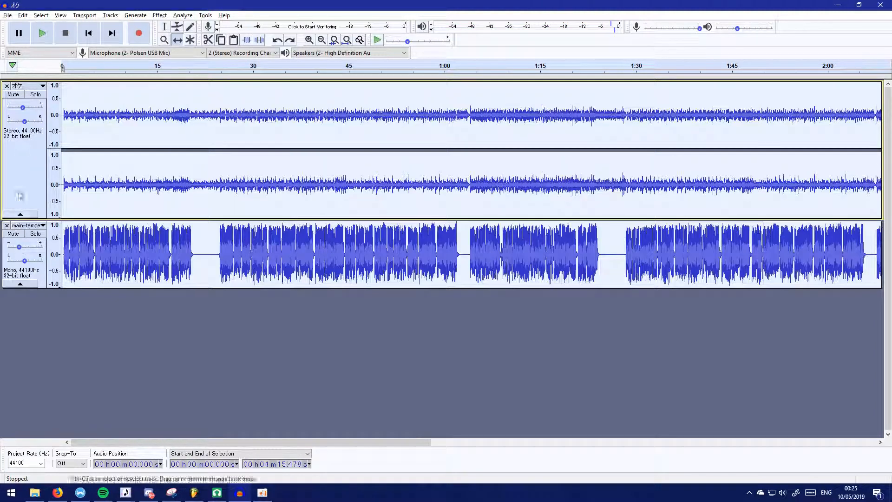
Raise the instrumental track's gain slightly and lower the vocal track's gain a little while listening to both
left_click_drag(27, 107, 27, 107)
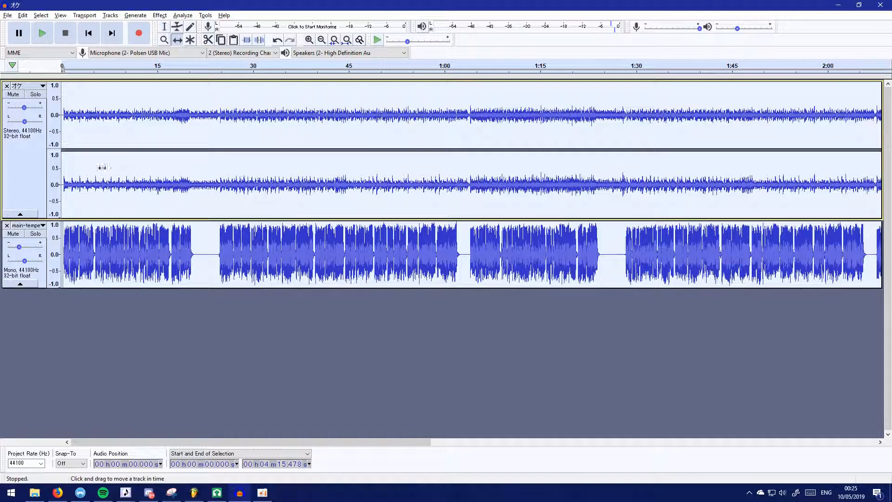
key("space")
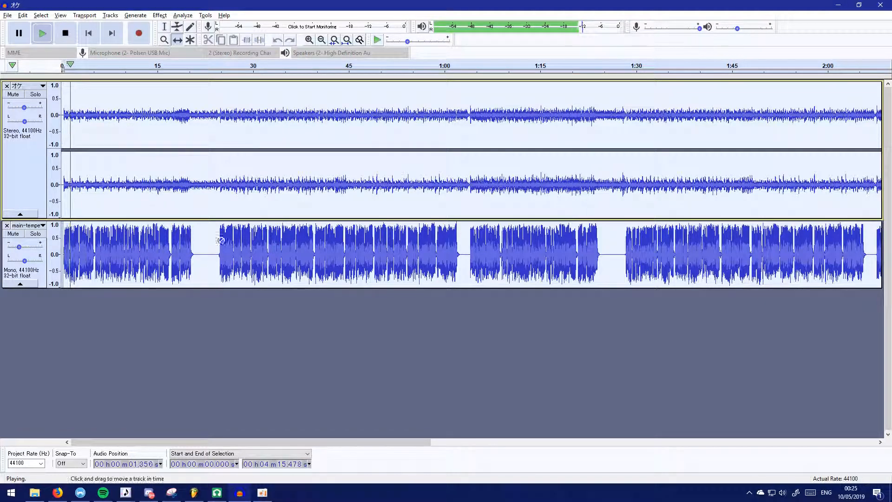
left_click_drag(20, 247, 18, 247)
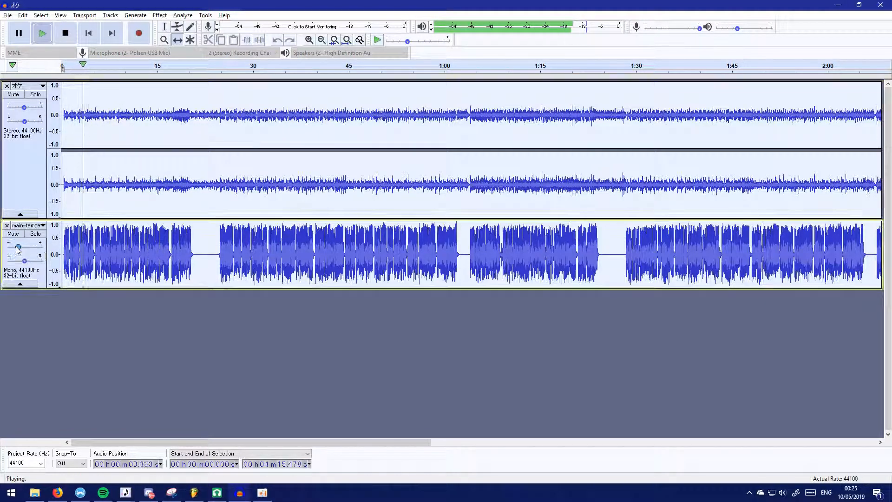
key("space")
Mix and render the rebalanced tracks into one stereo track and amplify that mix with the suggested amplification
left_click(160, 15)
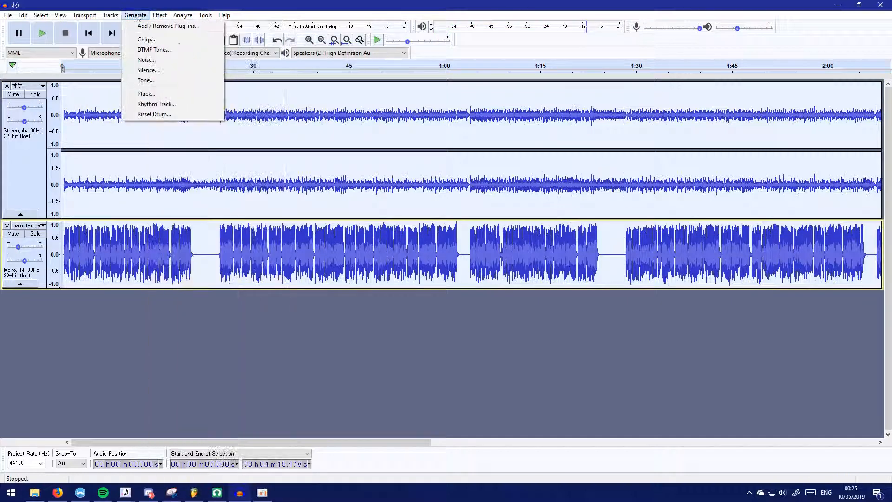
mouse_move(141, 39)
left_click(239, 48)
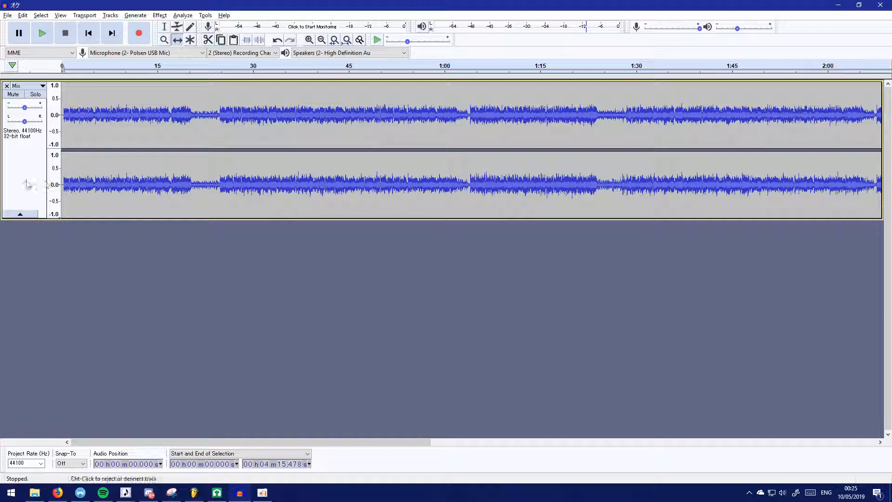
left_click(35, 176)
left_click(159, 15)
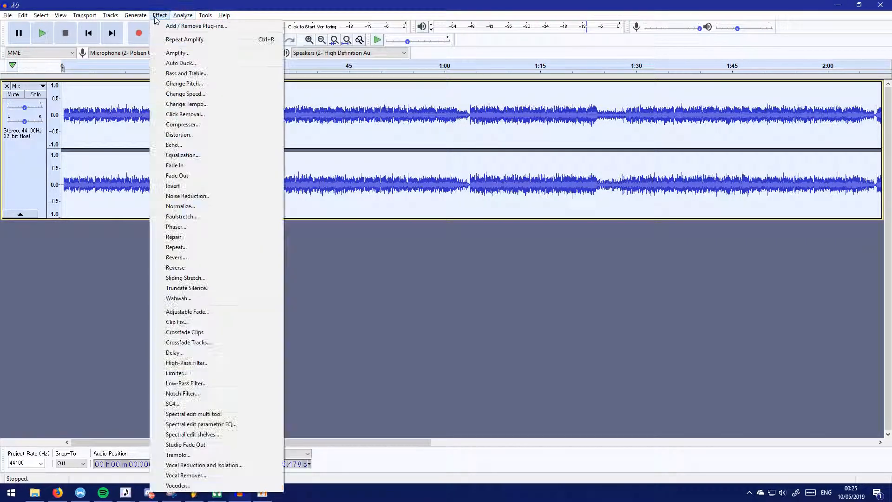
left_click(176, 55)
left_click(465, 277)
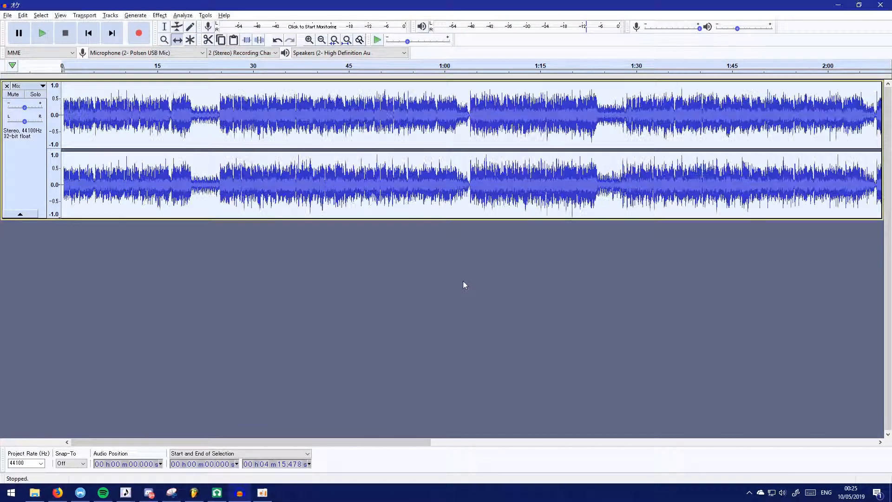
Undo the amplification and mixdown of the rebalanced tracks
key("ctrl+z")
key("ctrl+z")
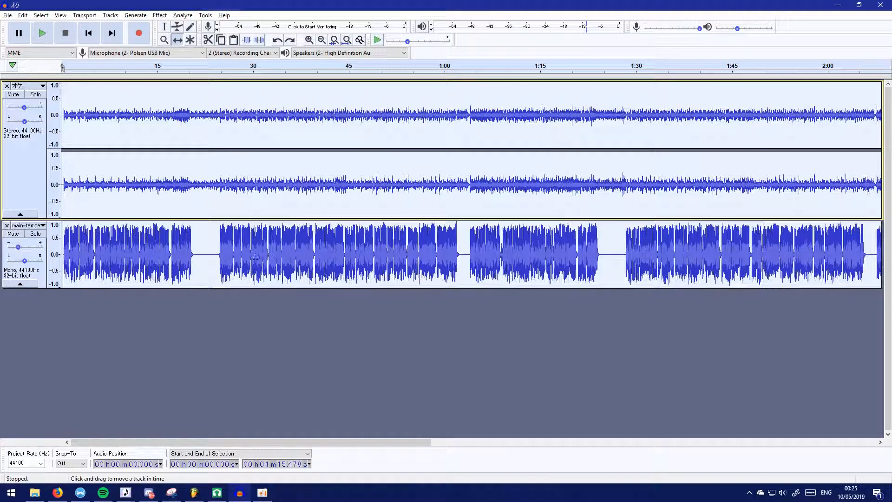
Reset the vocal track's gain to the centre and amplify the vocal by -12 dB
left_click(33, 263)
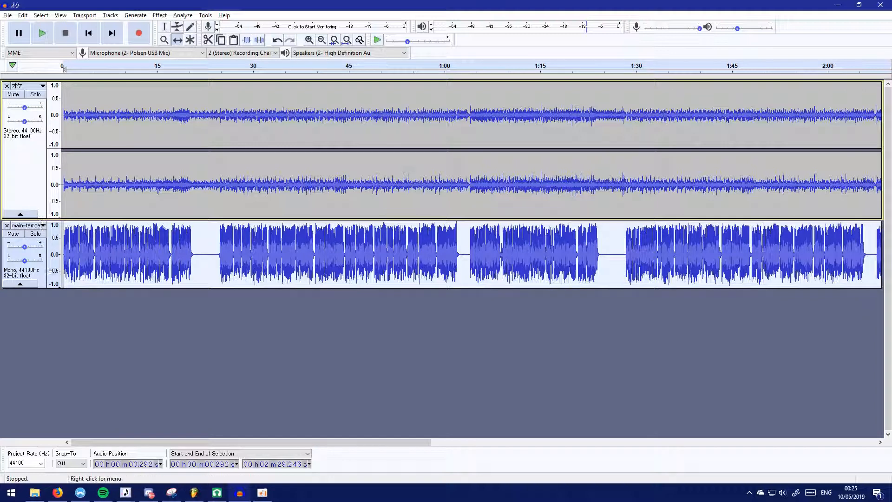
left_click(161, 16)
left_click(202, 56)
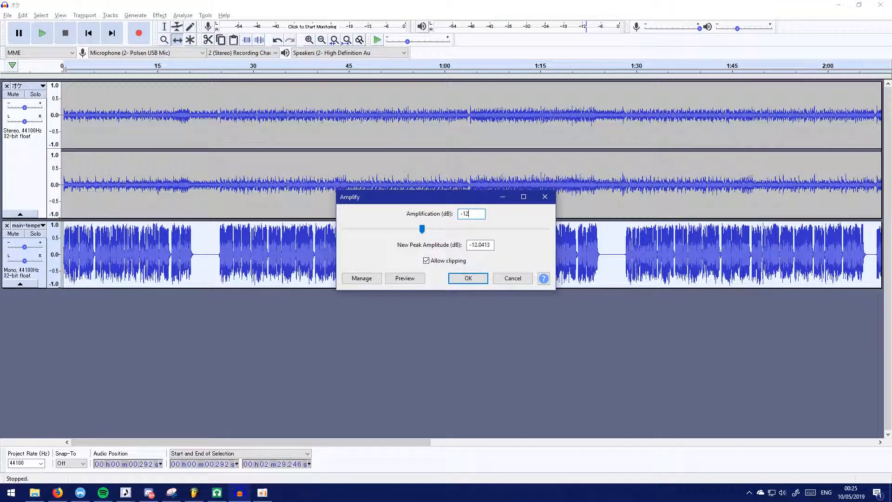
key("Return")
Try to mix and render the instrumental with the quieter vocal, and undo the mixdown
key("ctrl+a")
left_click(160, 15)
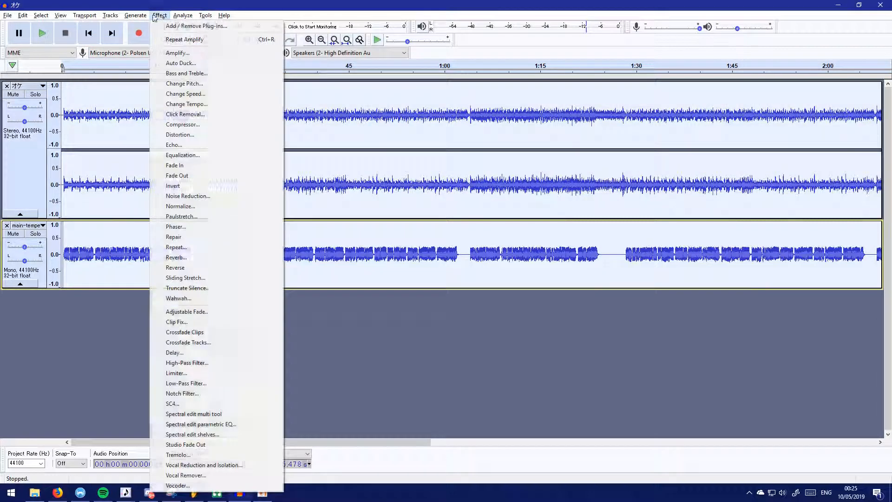
left_click(237, 49)
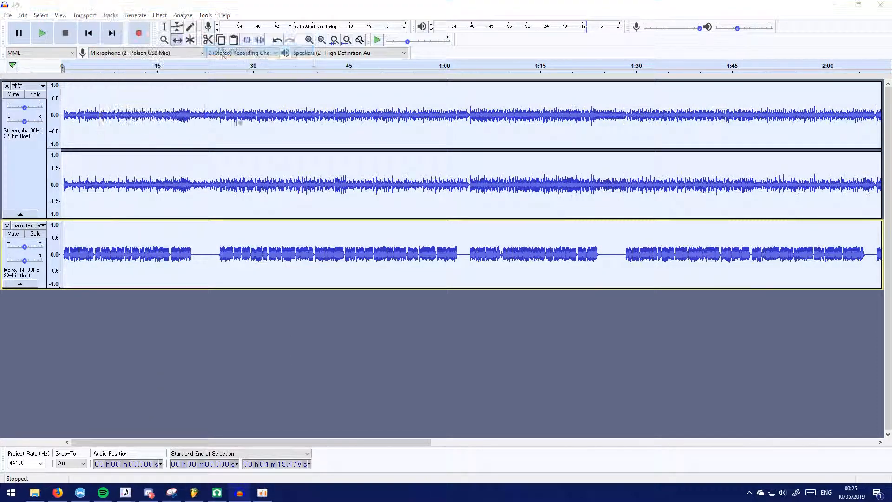
key("ctrl+z")
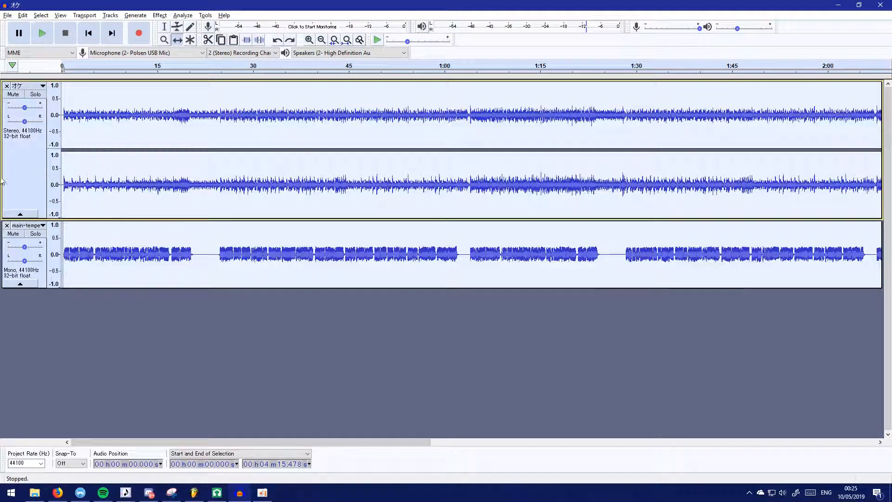
Amplify the instrumental track to a new peak amplitude of 0.0 dB
left_click(159, 15)
left_click(189, 54)
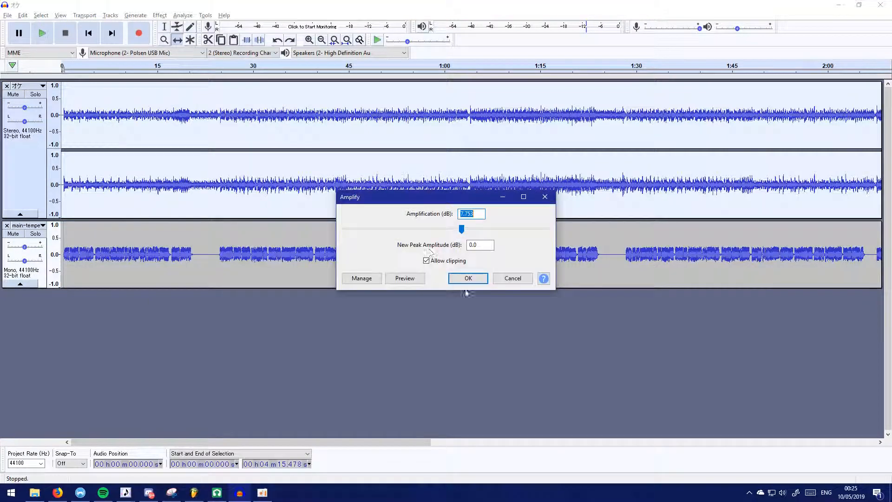
left_click(464, 277)
Lower the instrumental track's gain slightly below centre while playing both tracks, and raise the playback volume
key("ctrl+a")
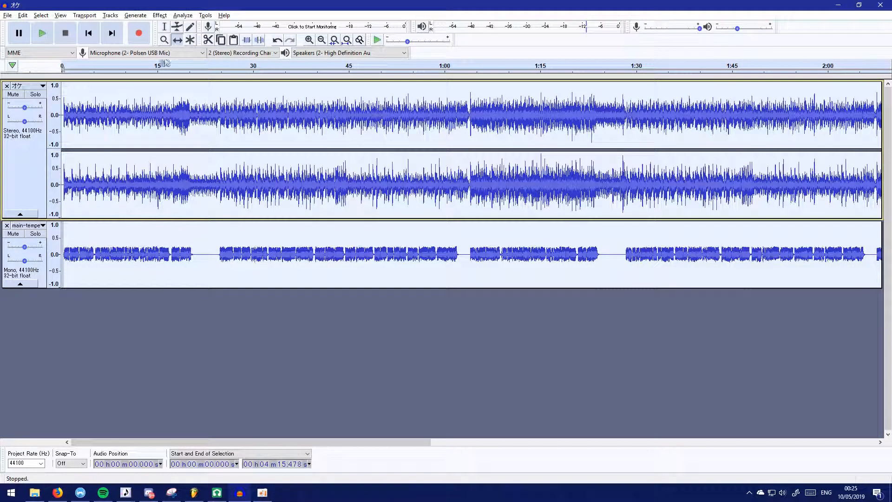
key("space")
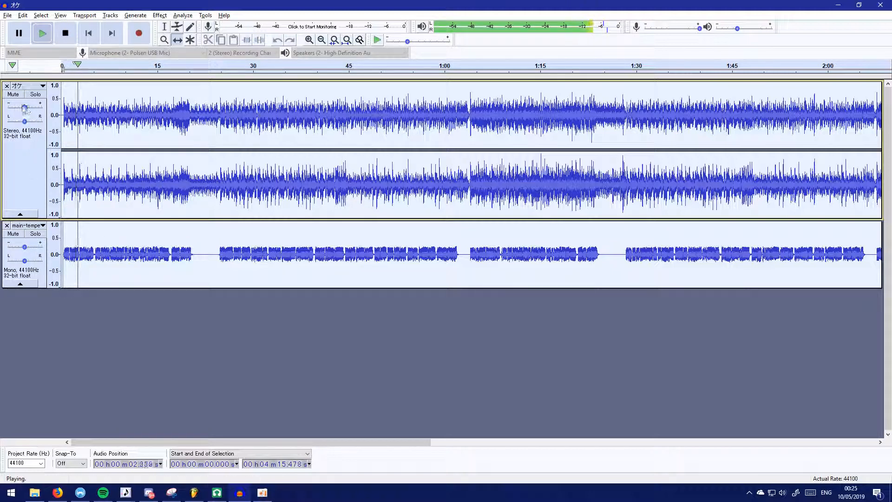
left_click_drag(24, 108, 22, 109)
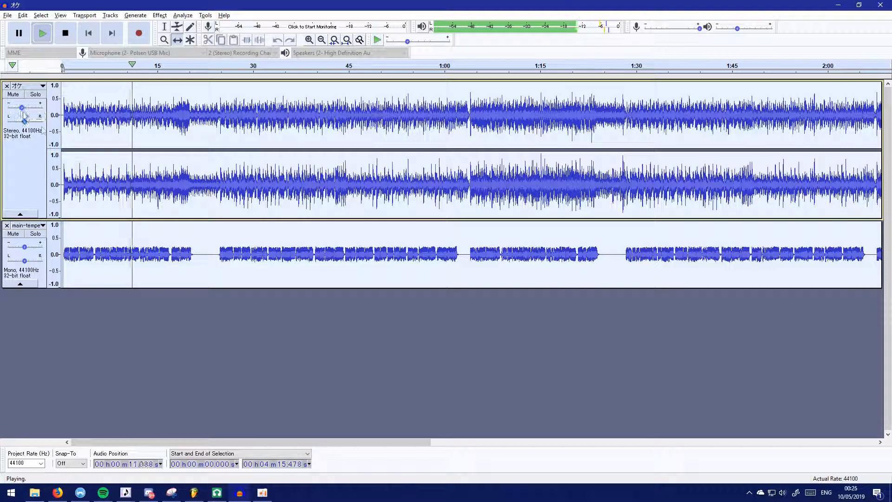
left_click(754, 28)
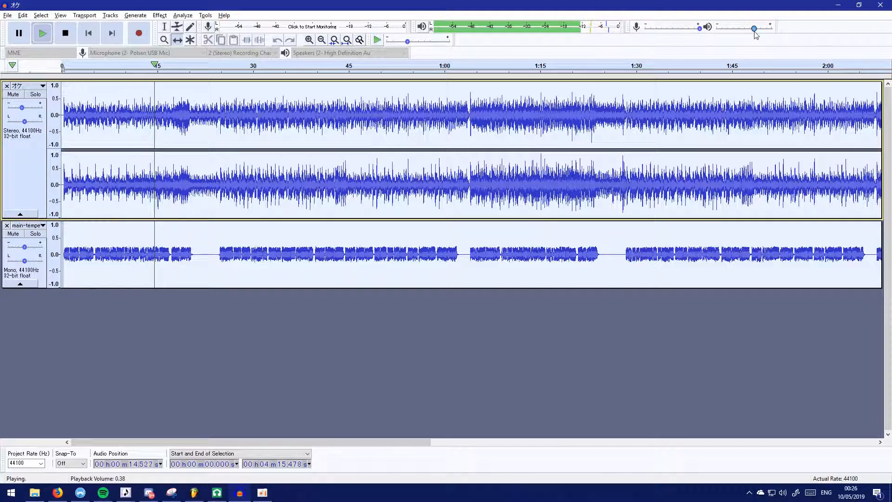
left_click_drag(22, 108, 23, 110)
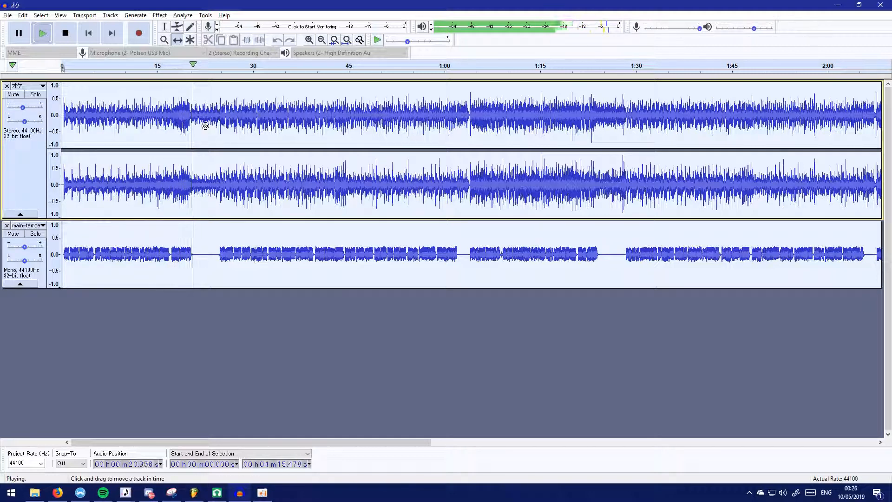
key("space")
Mix and render the instrumental and vocal into one stereo track and amplify the mix with the suggested amplification
left_click(115, 17)
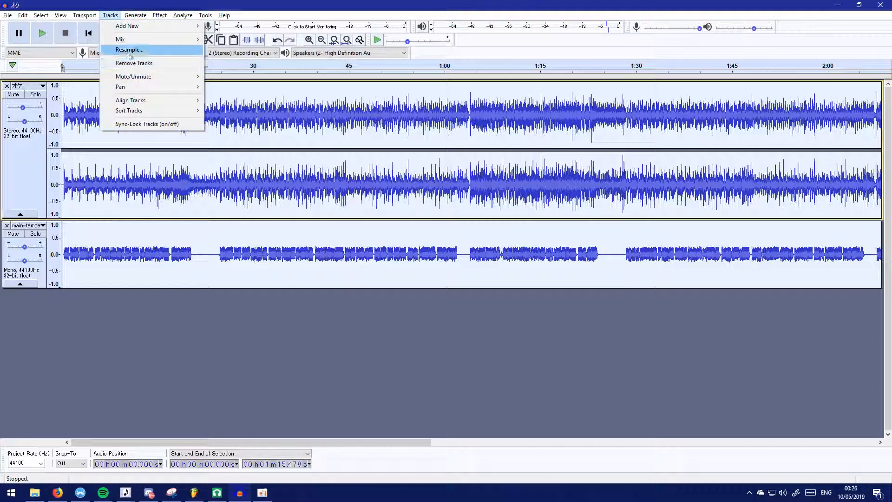
mouse_move(135, 39)
left_click(259, 51)
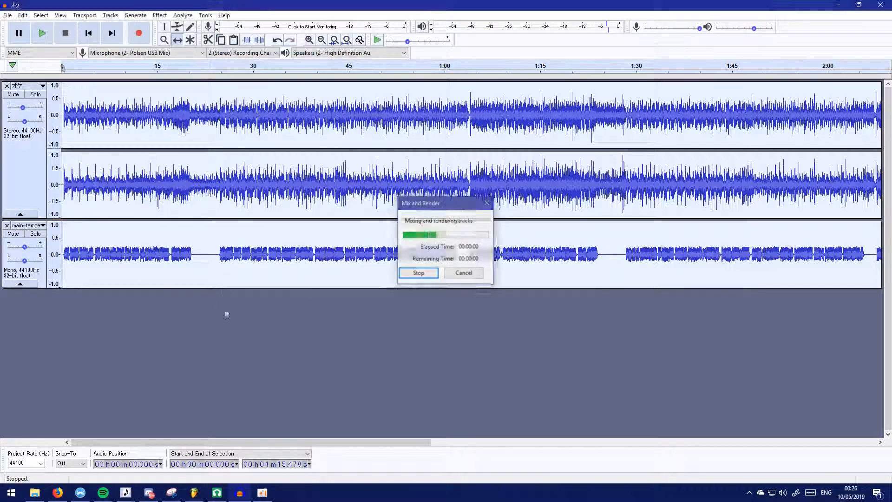
scroll(152, 193, "up", 2)
key("ctrl+a")
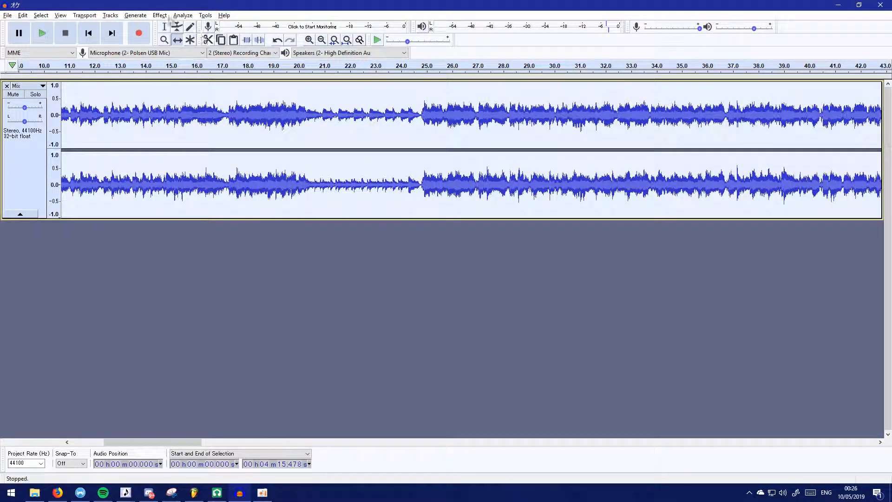
left_click(161, 15)
left_click(179, 54)
left_click(461, 277)
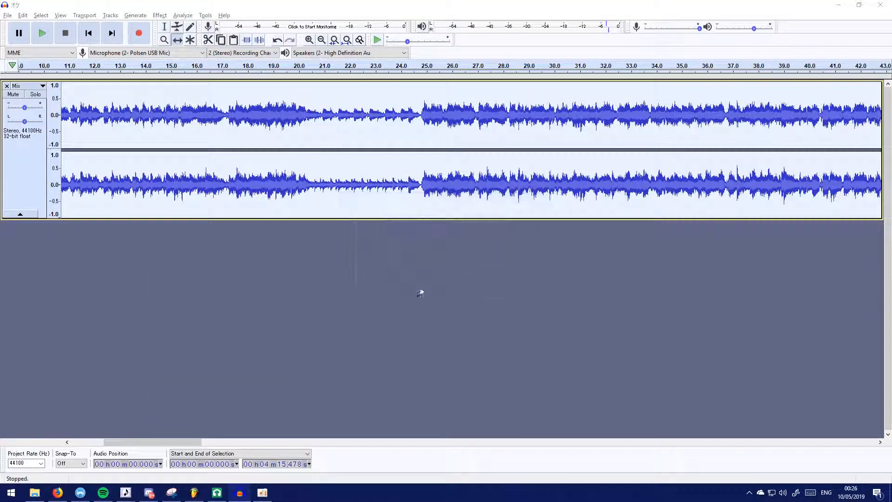
Listen to the amplified mix from about 2:35 and again from about 2:17
scroll(389, 237, "down", 5)
scroll(131, 189, "up", 3)
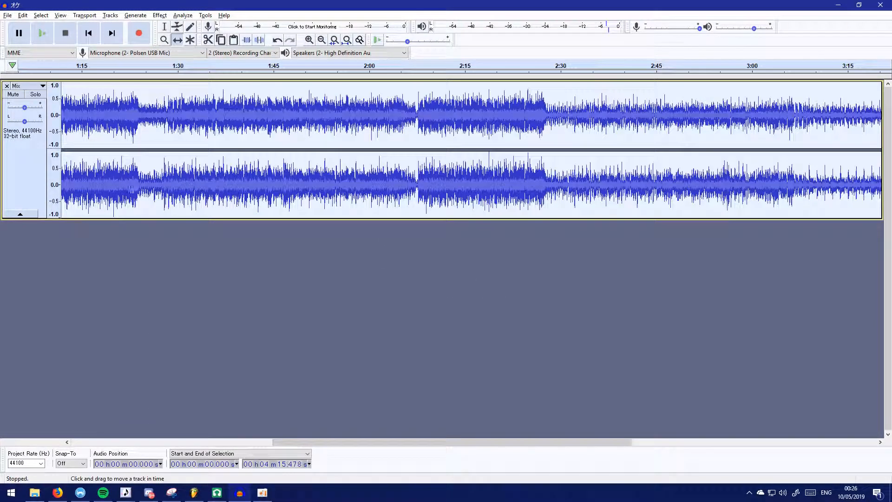
scroll(353, 203, "down", 1)
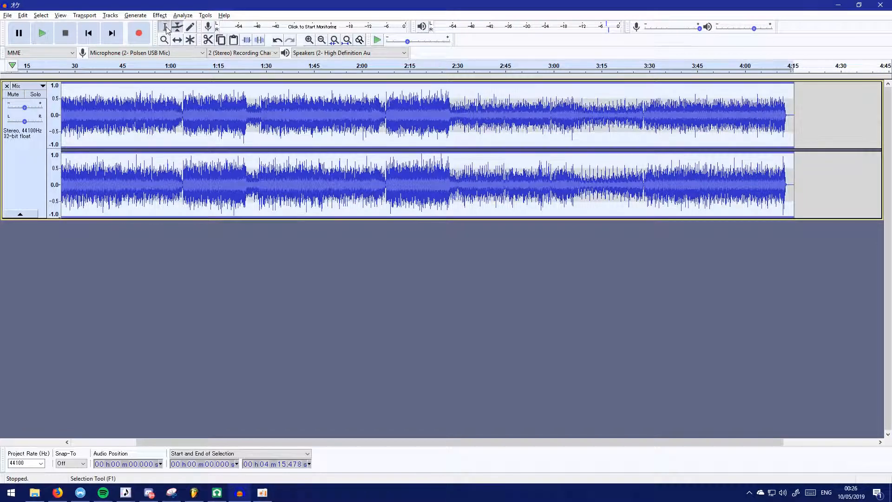
left_click(475, 183)
key("space")
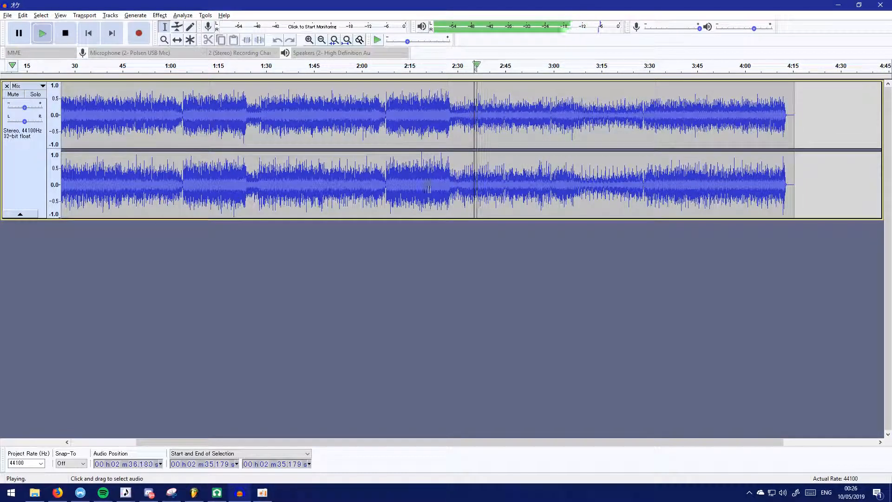
left_click(415, 191)
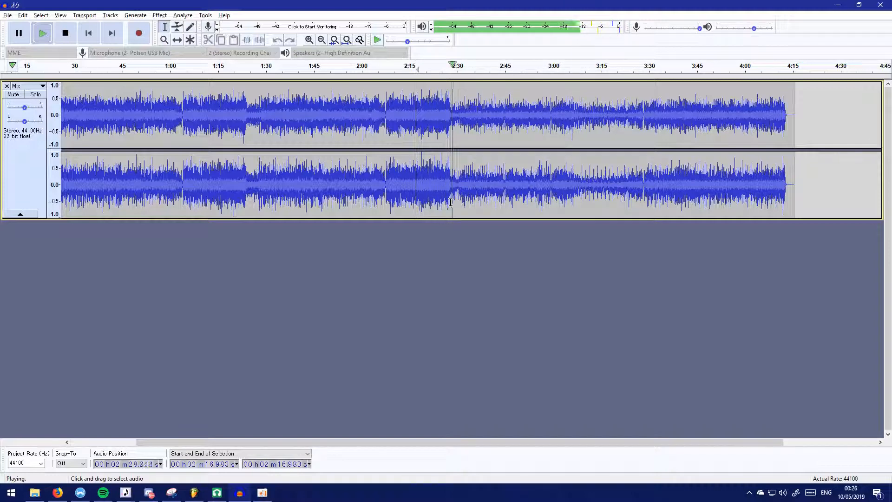
key("space")
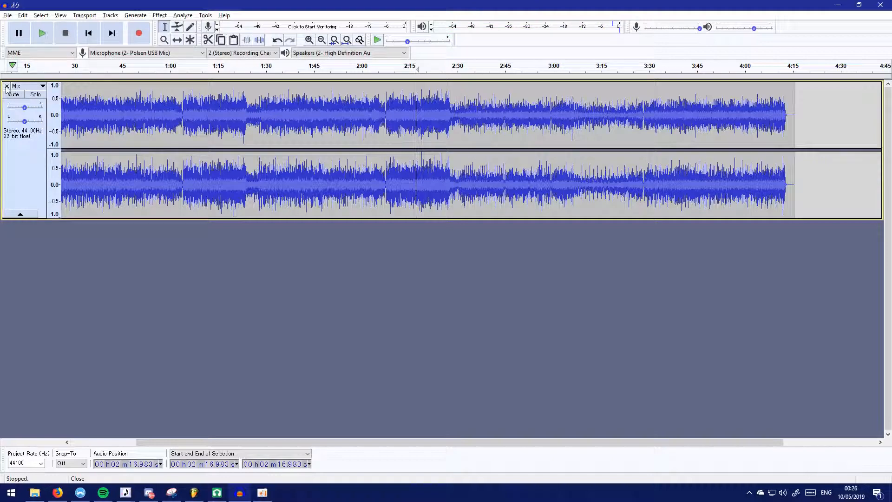
Remove the mix track, close the Audacity project without saving, and switch to LMMS
left_click(6, 86)
left_click(889, 5)
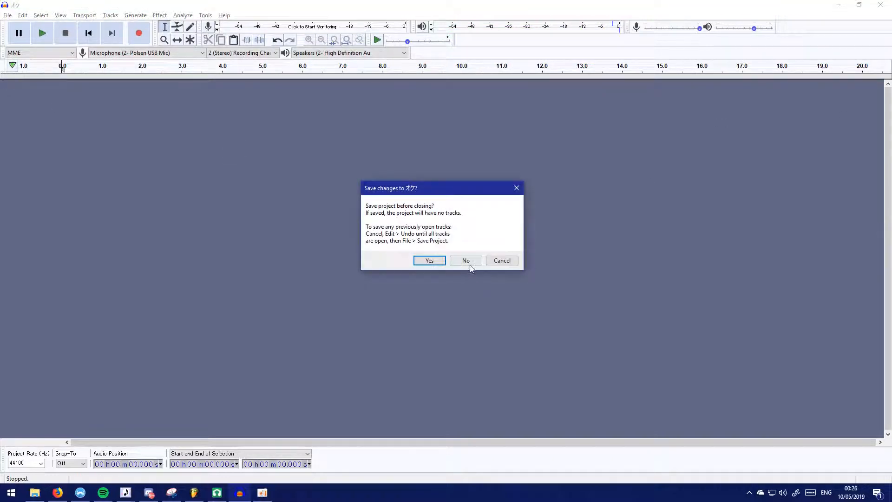
left_click(466, 260)
left_click(311, 375)
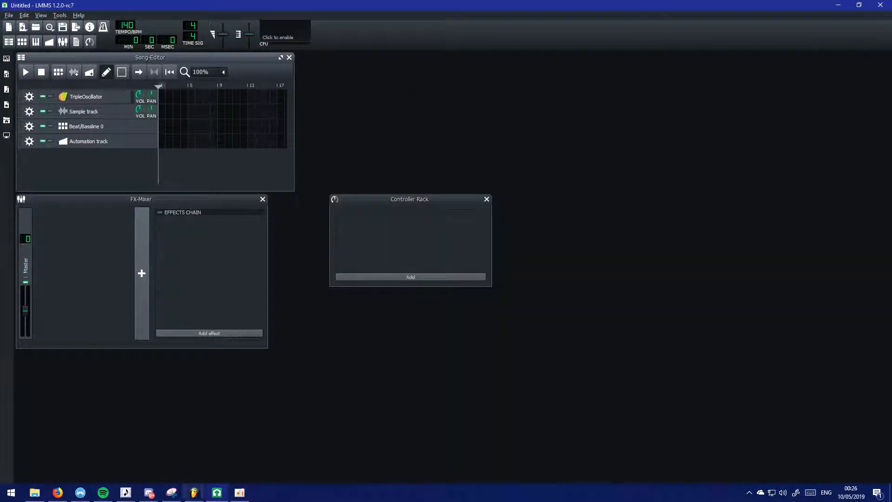
Remove the TripleOscillator, Beat/Bassline 0 and Automation tracks from the song, keeping only the sample track
left_click(33, 97)
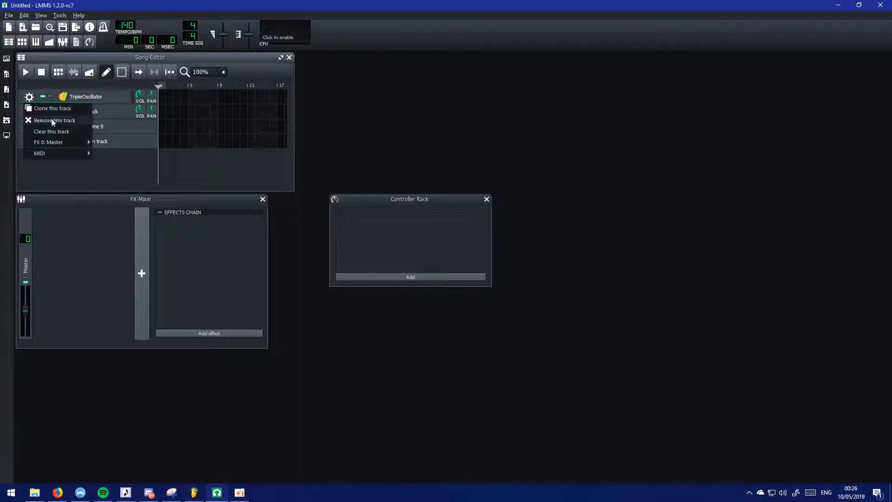
left_click(53, 122)
left_click(34, 112)
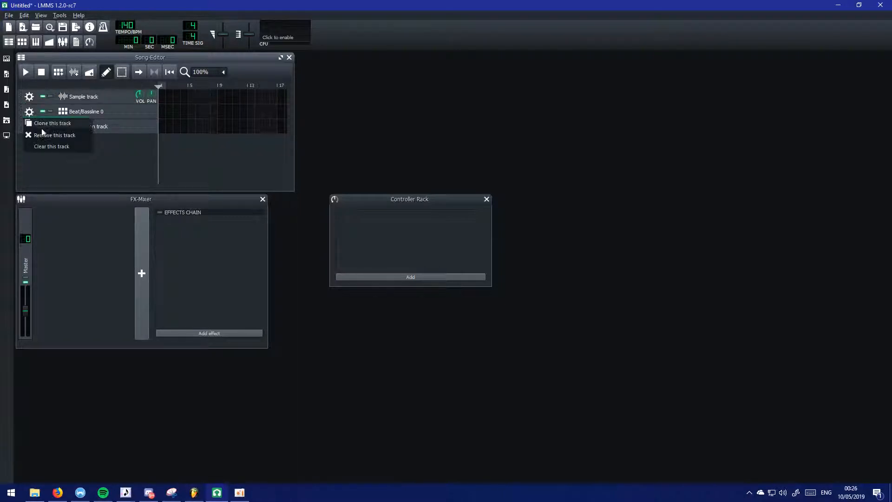
left_click(44, 135)
left_click(29, 111)
left_click(54, 135)
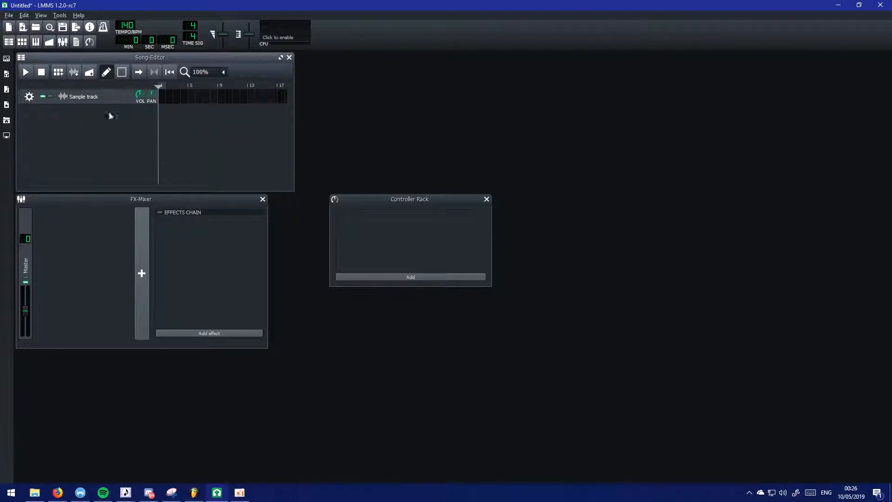
Add a second sample track and load オケ.wav from the grey-one-renders folder in Music into the first one
left_click(73, 72)
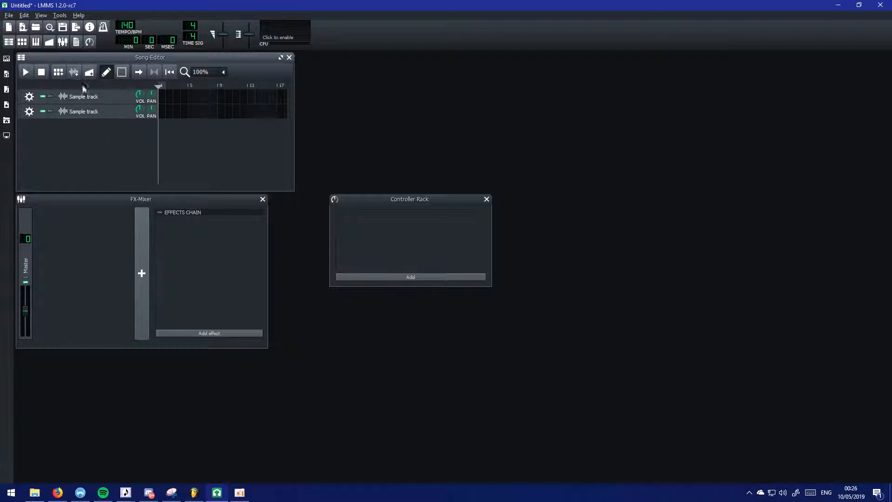
double_click(164, 100)
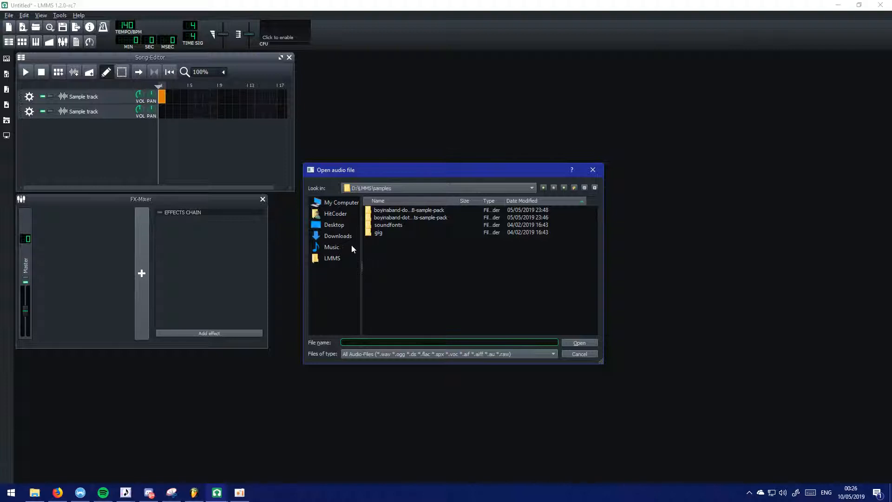
left_click(350, 250)
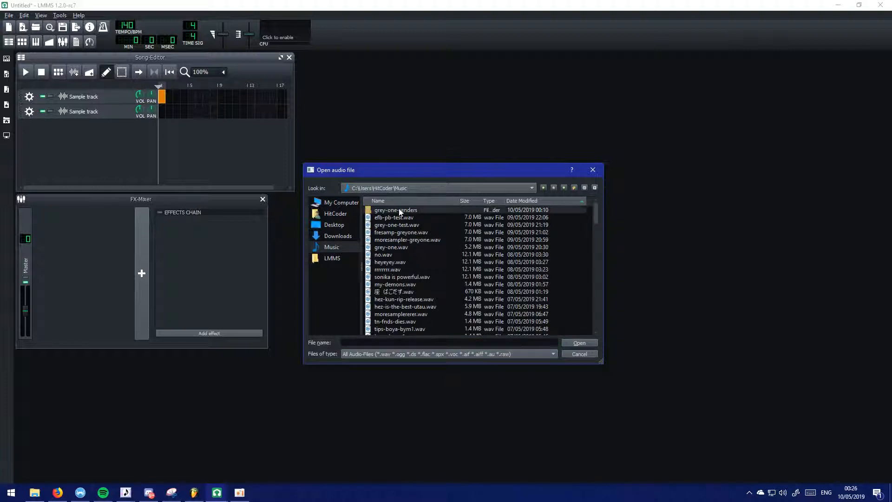
double_click(399, 208)
double_click(391, 240)
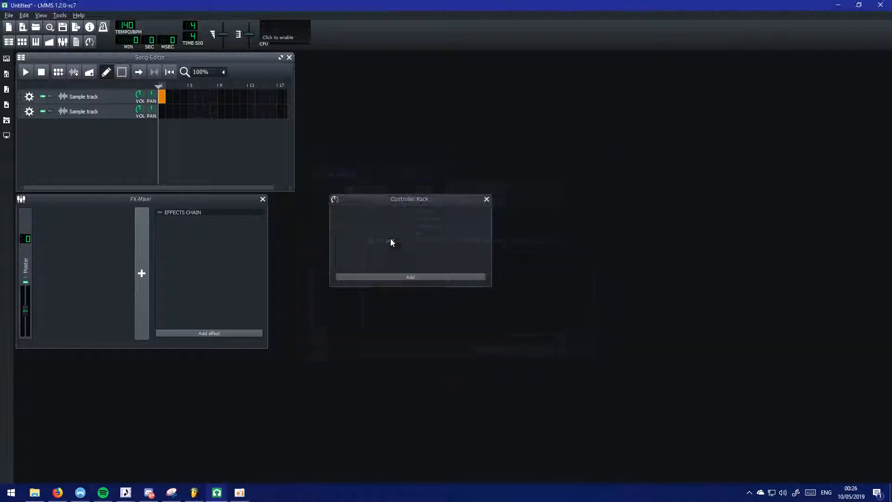
Load main-tempest.wav from the grey-one-renders folder into the second sample track
double_click(163, 117)
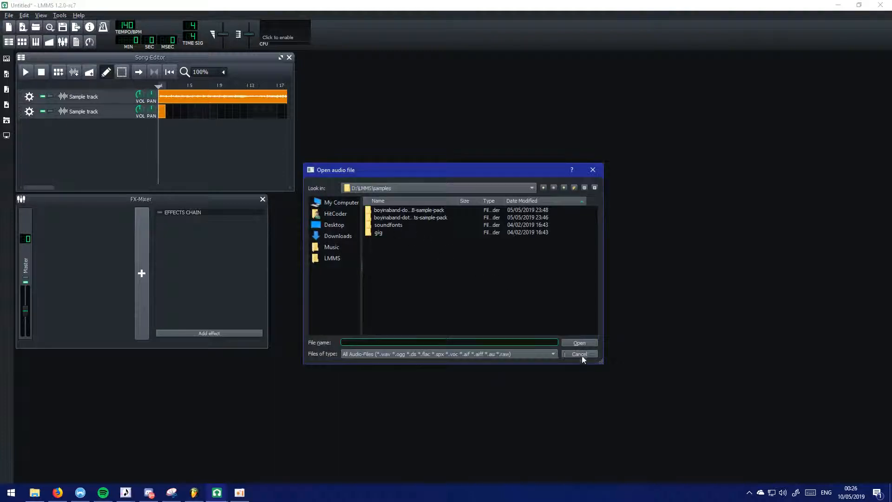
left_click(582, 356)
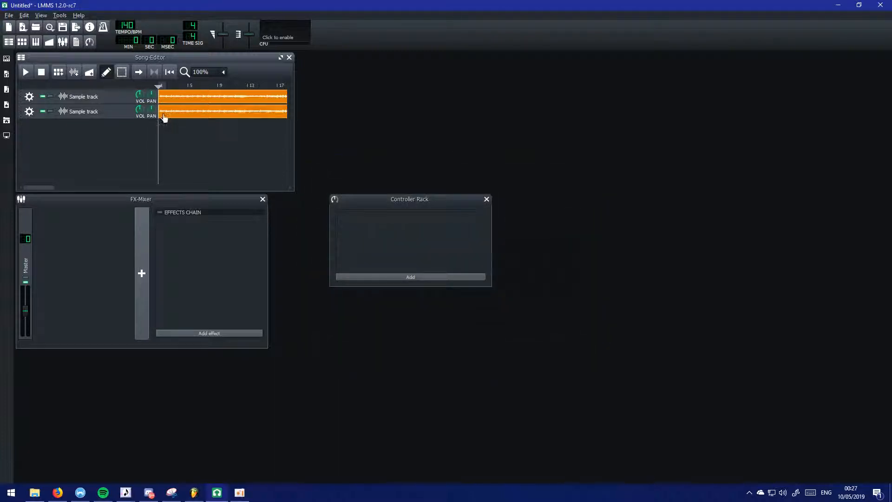
double_click(162, 114)
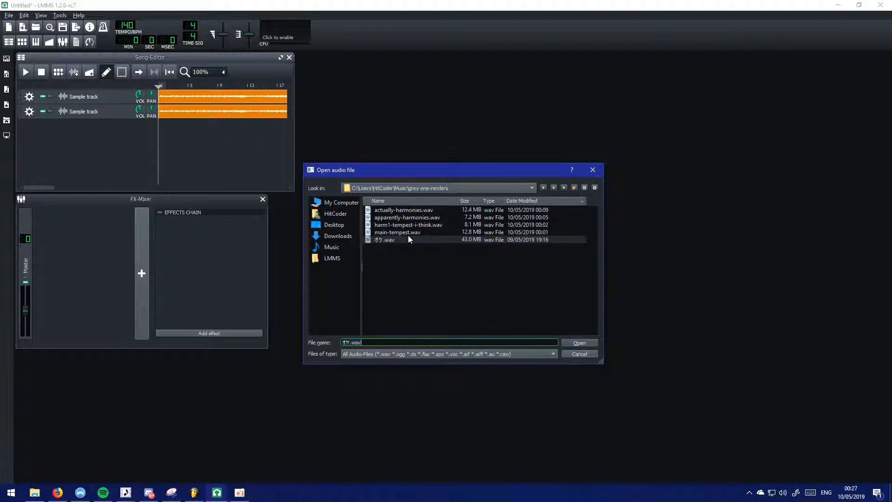
double_click(407, 234)
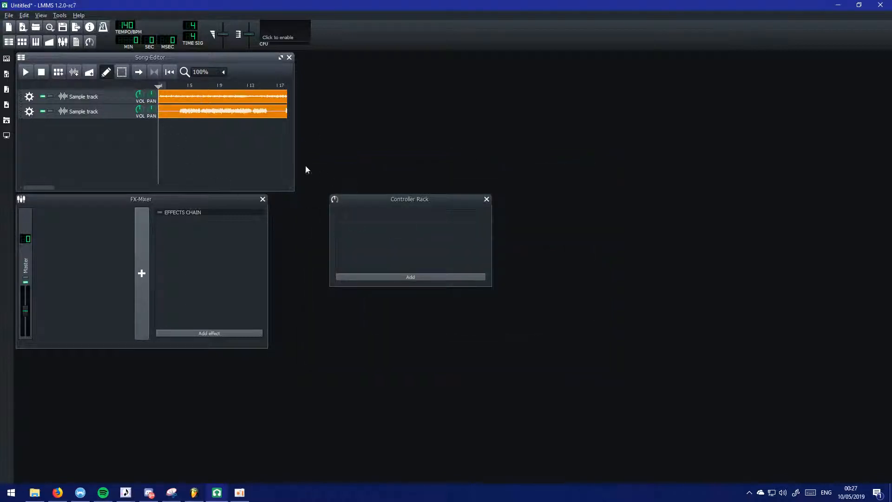
Widen the Song-Editor and move the instrumental clip to start just past the middle of bar 3
left_click_drag(293, 139, 600, 141)
left_click(184, 94)
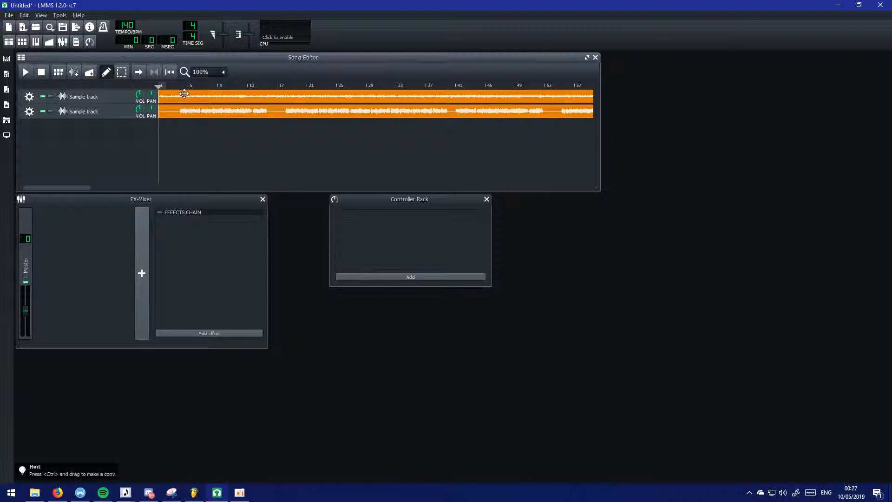
scroll(174, 126, "up", 2)
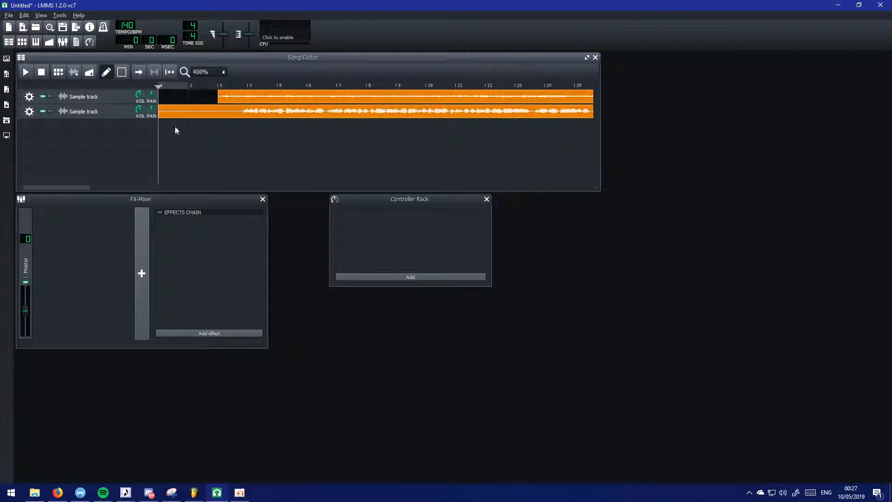
left_click_drag(220, 110, 225, 106)
mouse_move(251, 97)
left_mouse_down()
mouse_move(271, 97)
mouse_move(256, 97)
mouse_move(265, 94)
left_mouse_up()
scroll(245, 135, "up", 2)
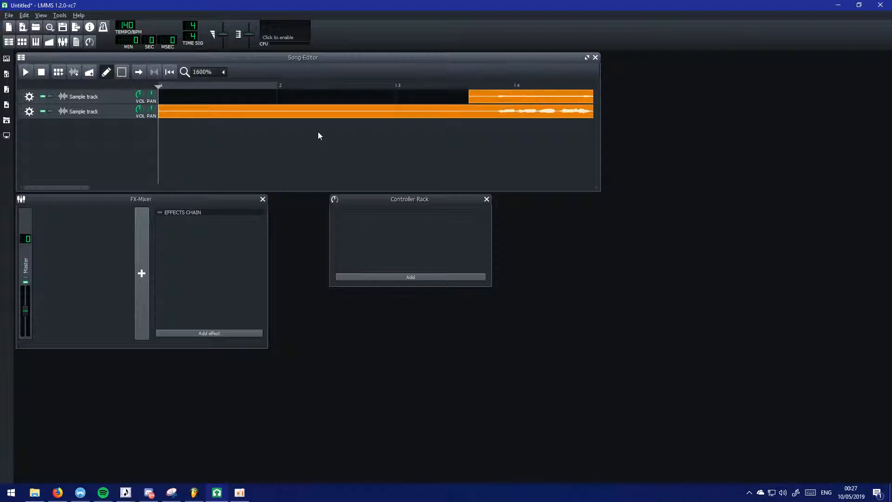
Check the tempo of tempest-main.ust in UTAU and set the LMMS project tempo to 98 BPM
left_click(126, 492)
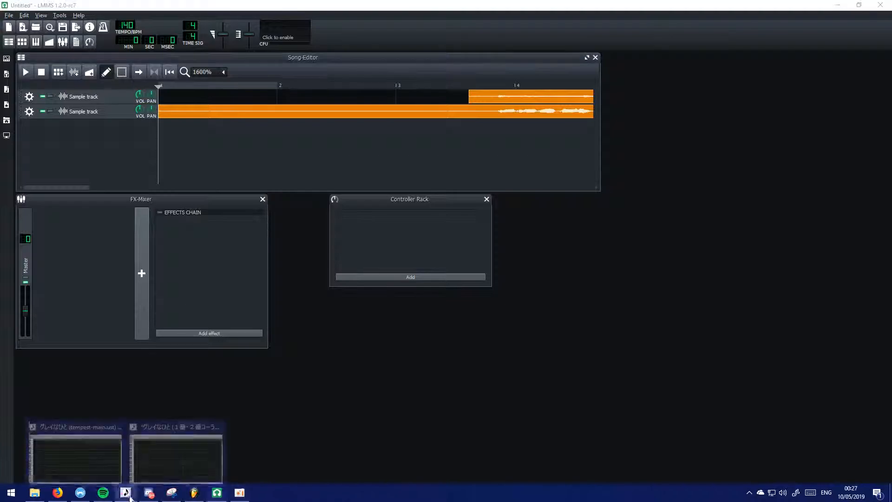
left_click(74, 453)
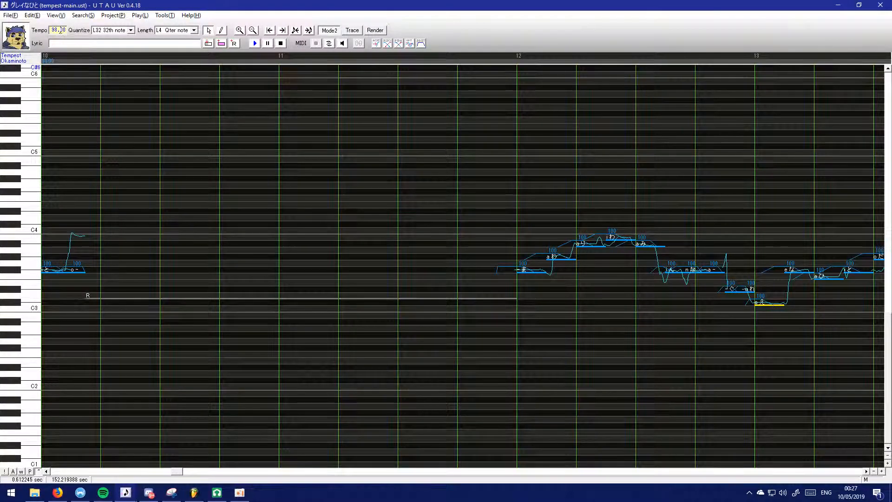
left_click(217, 492)
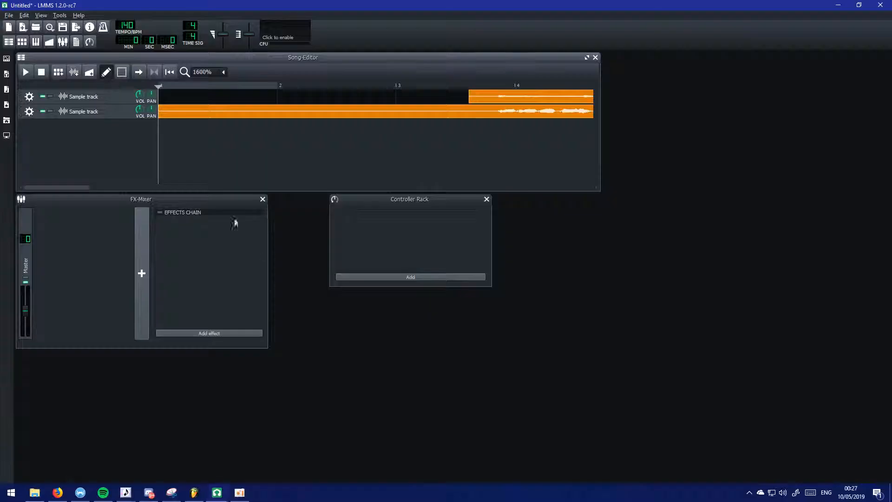
double_click(125, 27)
key("Return")
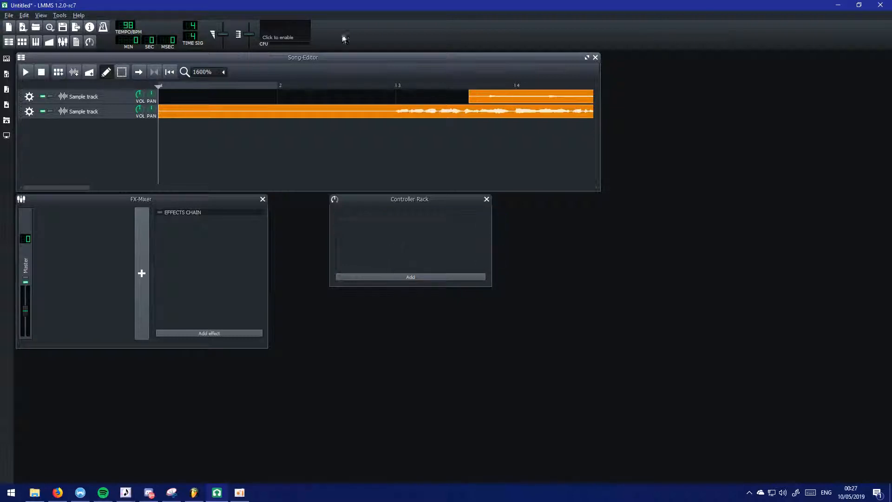
Move the instrumental clip to start just before bar 3 and lower the vocal track's volume during playback
left_click_drag(478, 97, 374, 116)
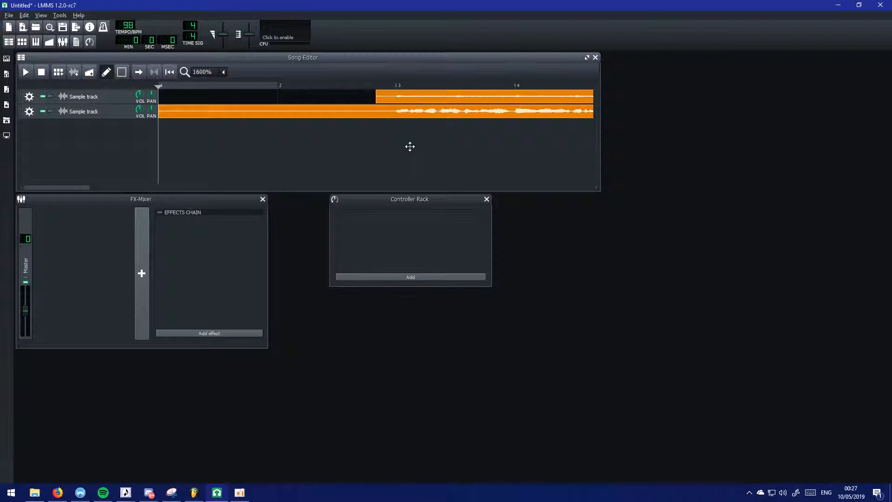
key("space")
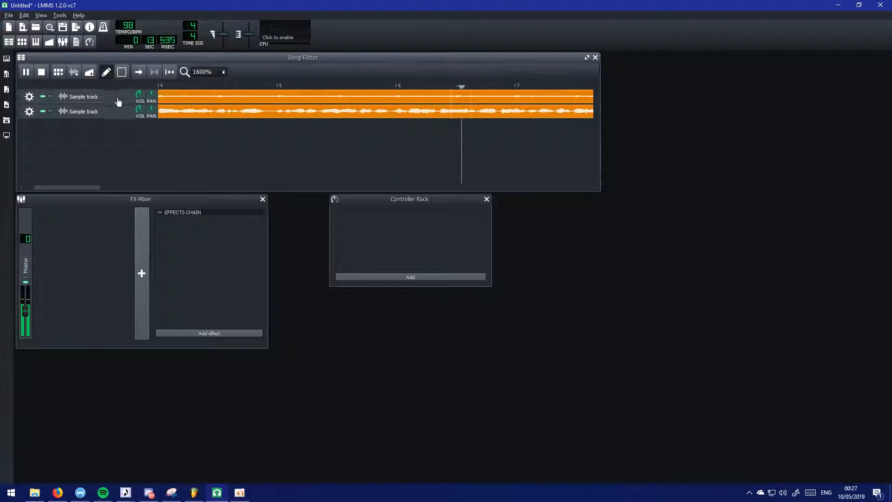
mouse_move(146, 115)
left_mouse_down()
mouse_move(145, 137)
mouse_move(139, 116)
left_mouse_up()
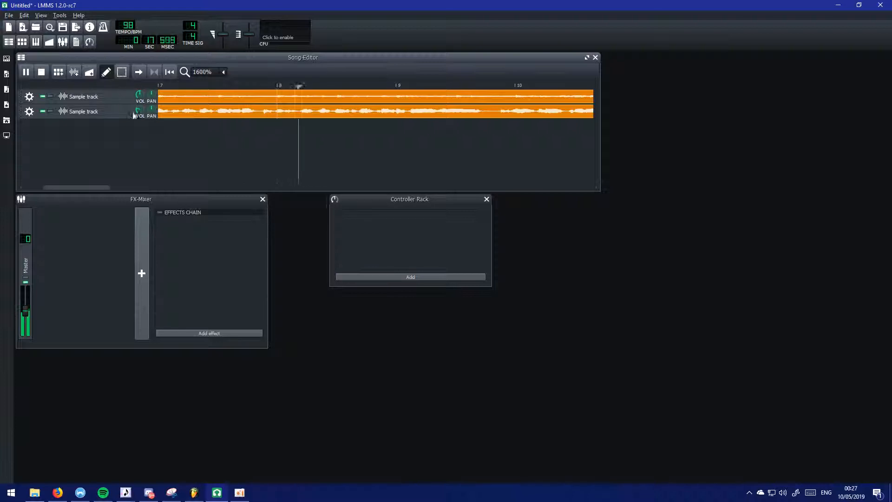
Add the native LMMS Equalizer to the vocal track's effects chain
left_click(112, 115)
left_click(333, 166)
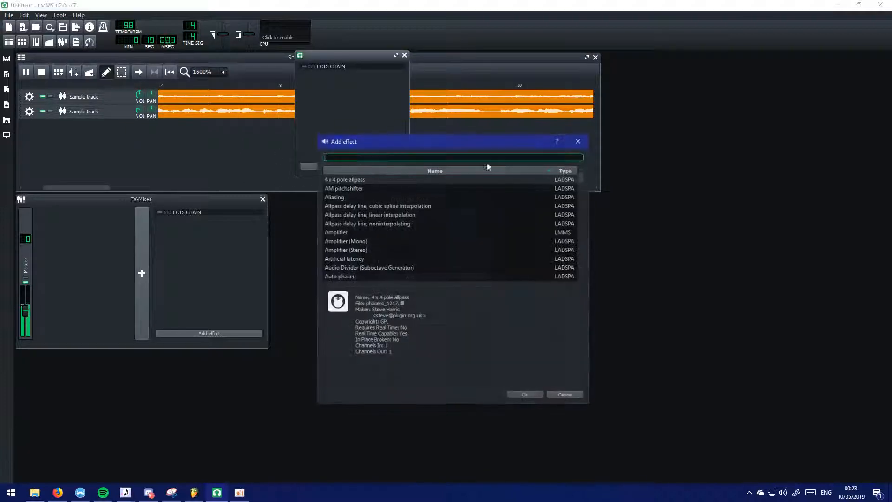
type("eq")
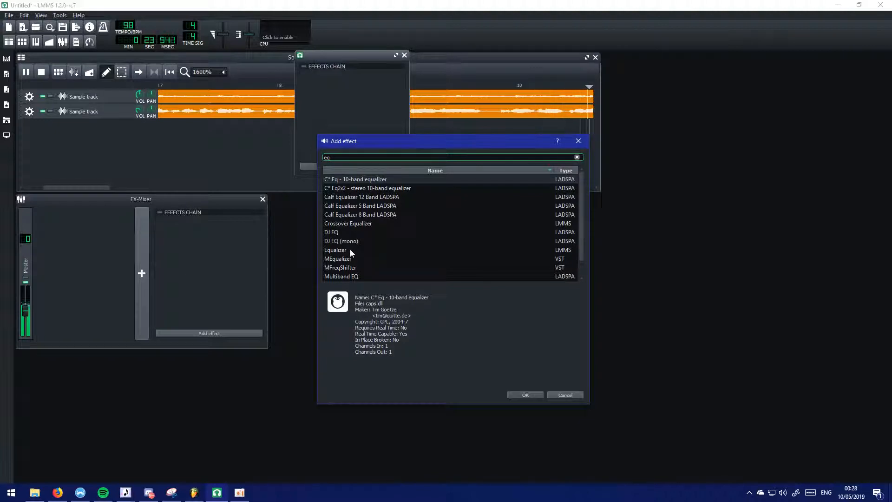
left_click(349, 249)
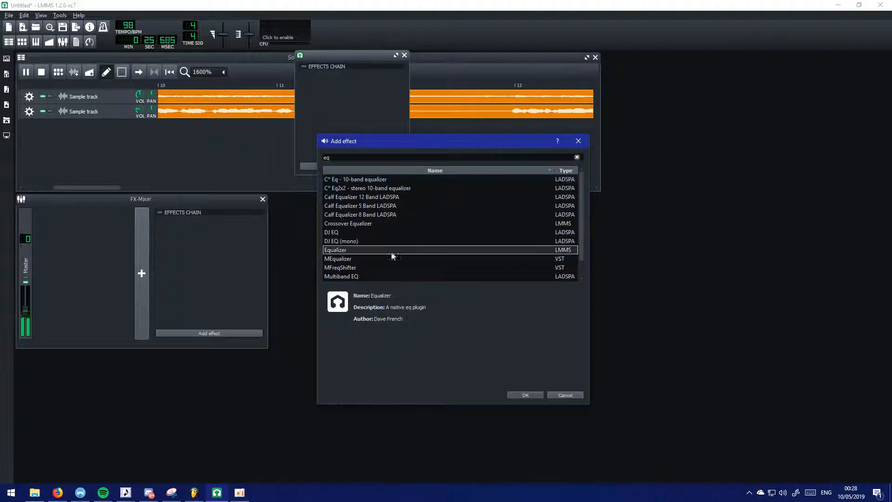
double_click(337, 249)
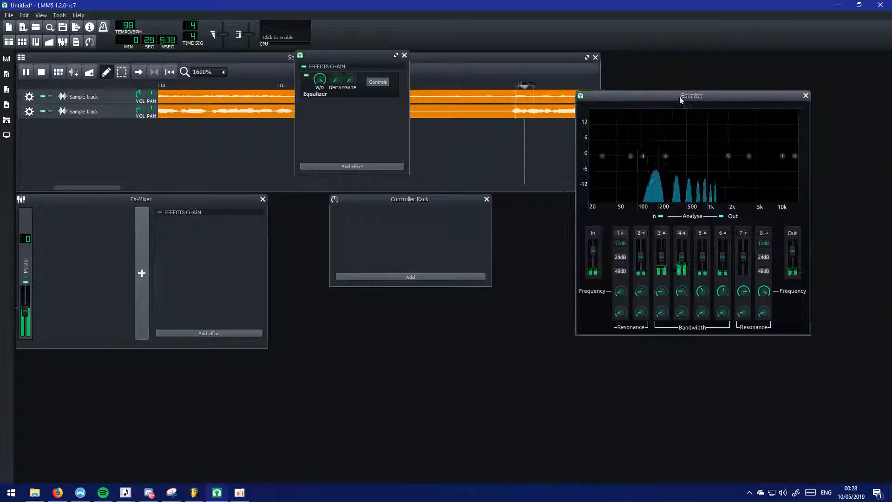
Restart playback from just before bar 3 and bring the Equalizer window in front of the Song-Editor
left_click(442, 149)
key("space")
left_click_drag(735, 59, 671, 74)
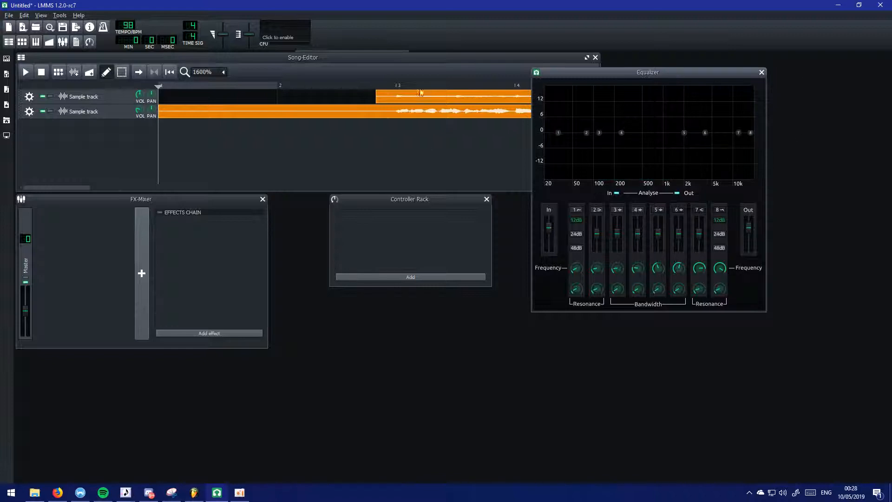
left_click(378, 87)
key("space")
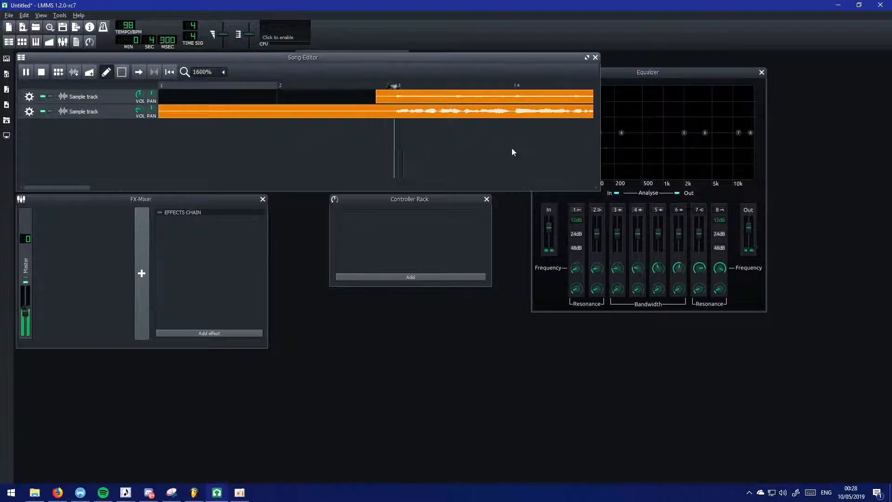
left_click_drag(662, 76, 540, 117)
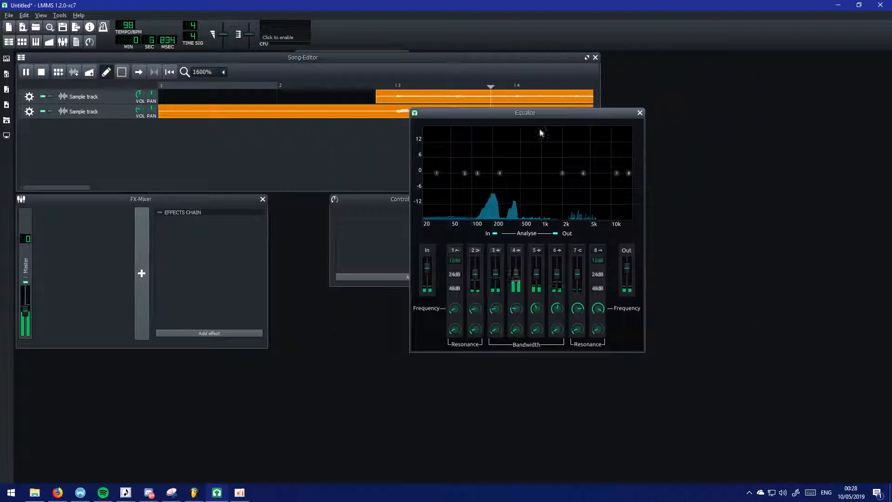
Boost Equalizer band 6 by about 12 dB near 5 kHz with a wide bandwidth and roll off the low frequencies
left_click_drag(583, 173, 594, 137)
scroll(594, 139, "up", 5)
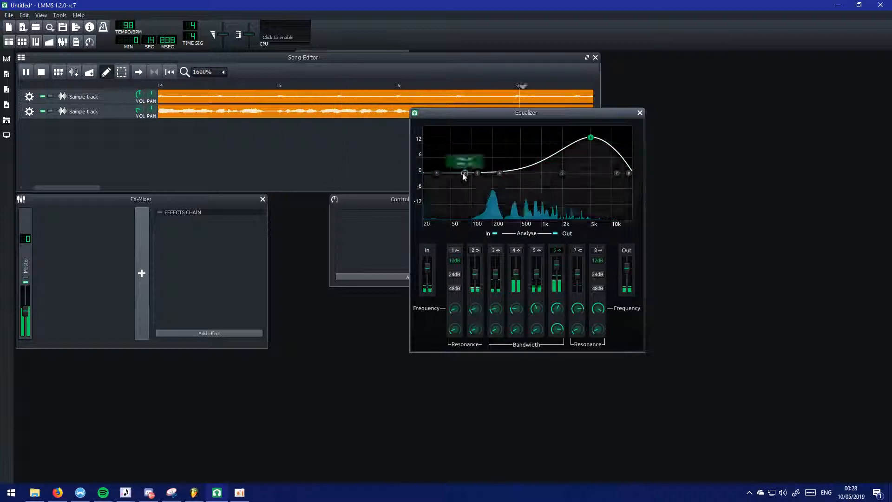
mouse_move(437, 174)
left_mouse_down()
mouse_move(477, 183)
mouse_move(438, 173)
left_mouse_up()
left_click_drag(448, 113, 507, 181)
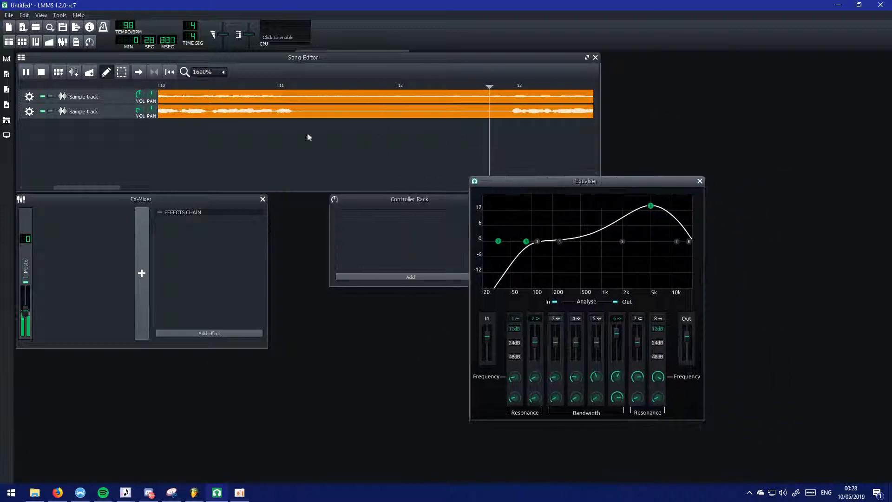
Place the vocal's effects chain beside the Song-Editor, raise the low-cut cutoff to just above 100 Hz and slightly increase the high boost
left_click(103, 114)
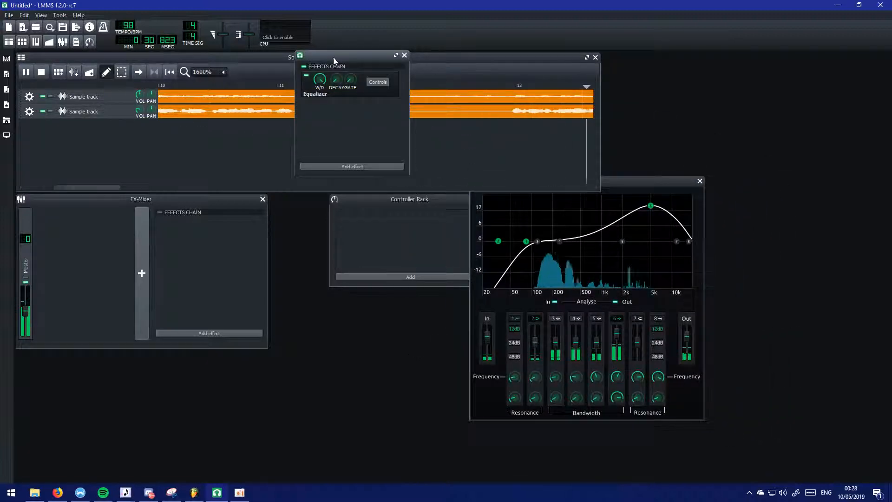
left_click_drag(333, 58, 702, 58)
left_click_drag(621, 183, 565, 193)
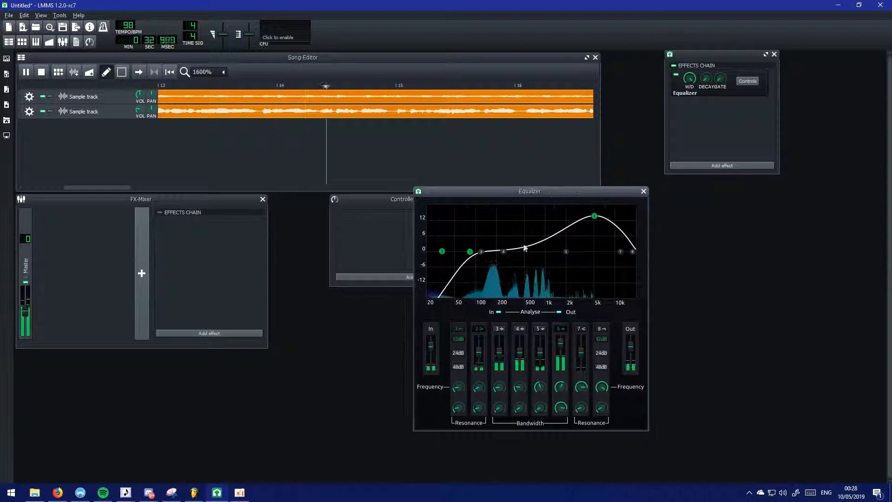
mouse_move(471, 255)
left_mouse_down()
mouse_move(495, 255)
mouse_move(486, 252)
left_mouse_up()
mouse_move(595, 217)
left_mouse_down()
mouse_move(609, 214)
mouse_move(593, 213)
left_mouse_up()
Add the MCompressor VST after the Equalizer in the vocal track's effects chain
left_click(693, 165)
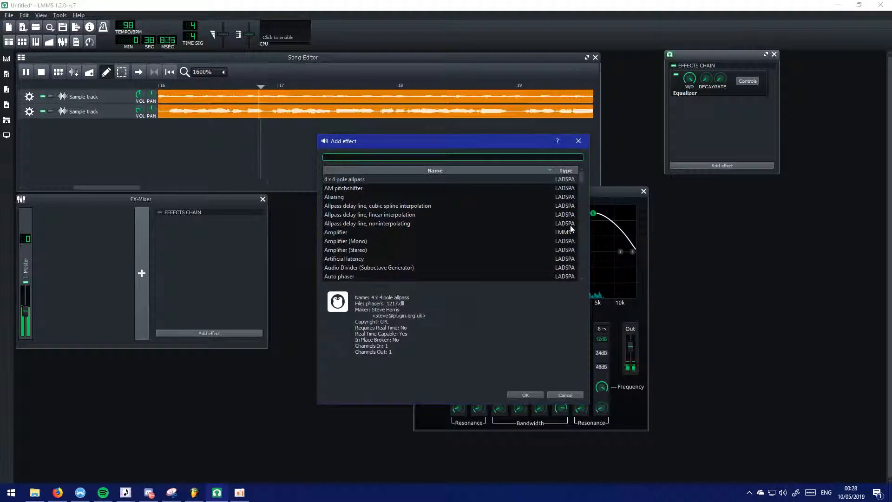
type("mcom")
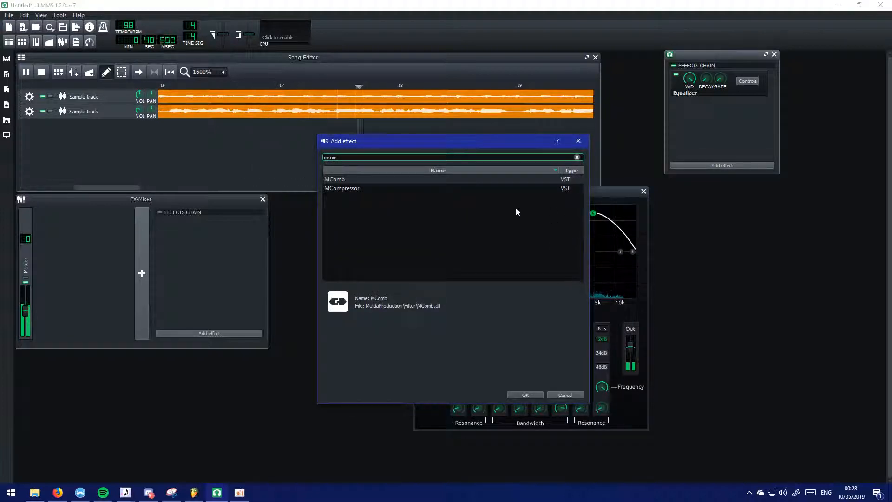
double_click(342, 188)
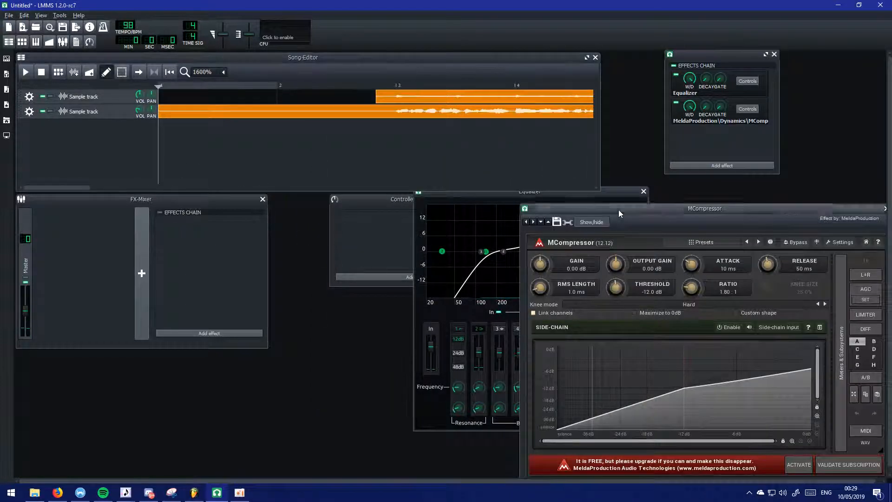
Switch to Firefox and open MeldaProduction's plugin installer download page in a new tab
left_click(58, 492)
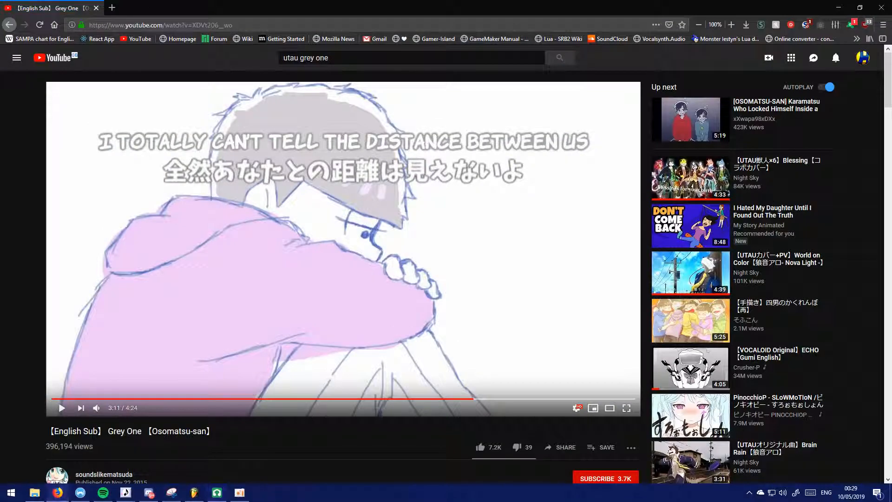
left_click(113, 8)
type("melda")
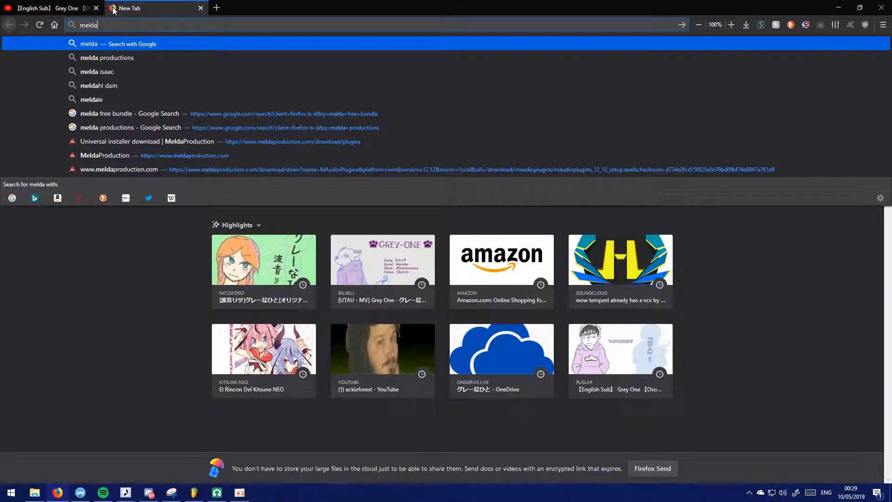
key("Down")
key("Down")
key("Down")
key("Down")
key("Down")
key("Down")
key("Down")
key("Return")
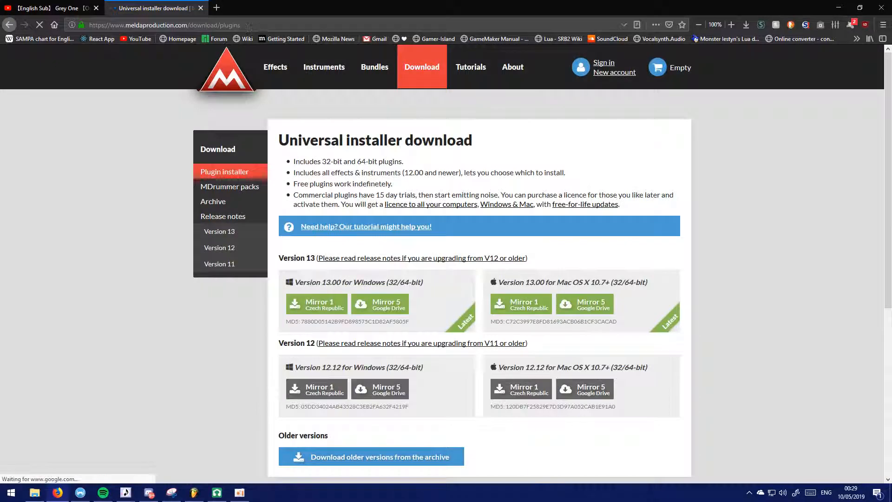
Examine the download page's address, plugin notes and available installer versions
left_click(249, 26)
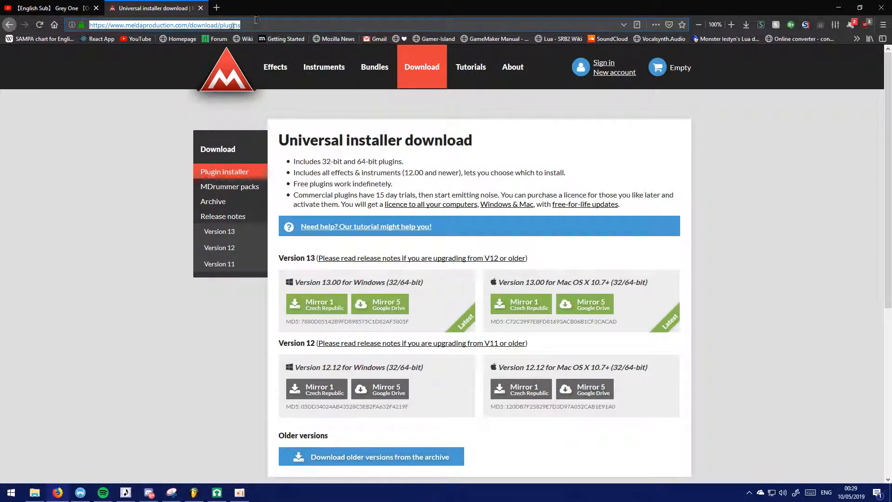
left_click(408, 169)
left_click_drag(459, 173, 354, 161)
left_click(418, 161)
scroll(420, 237, "down", 6)
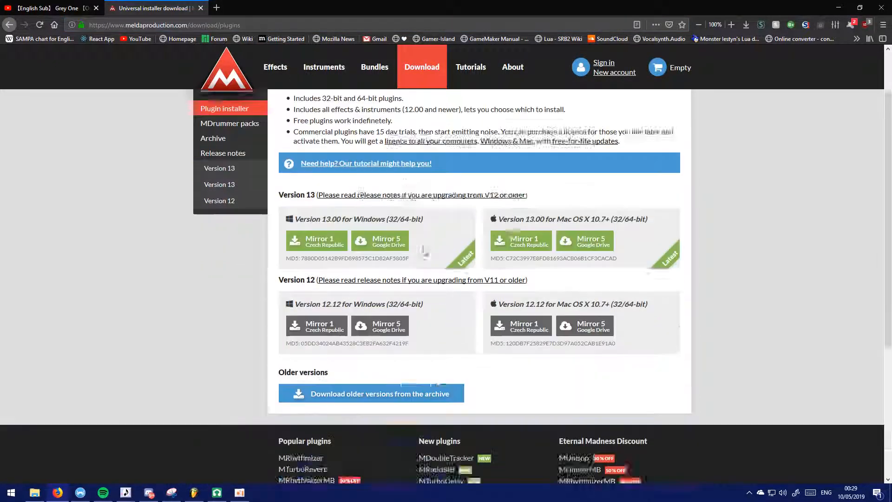
scroll(418, 244, "up", 6)
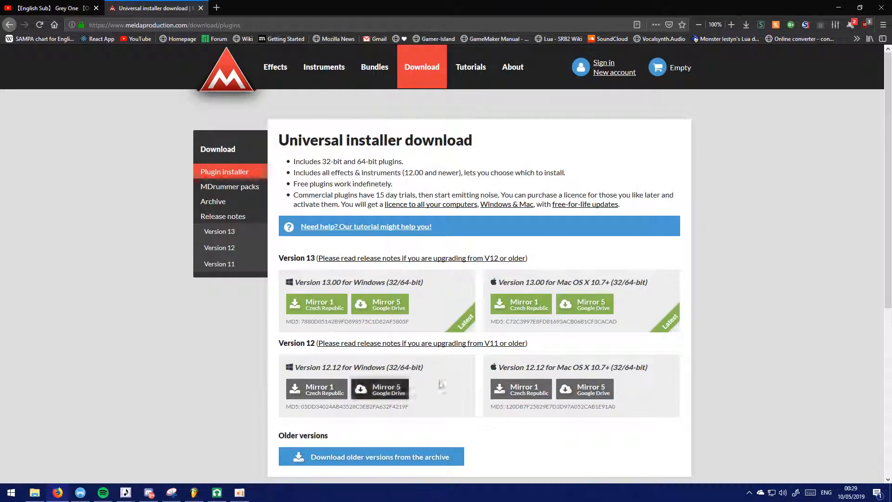
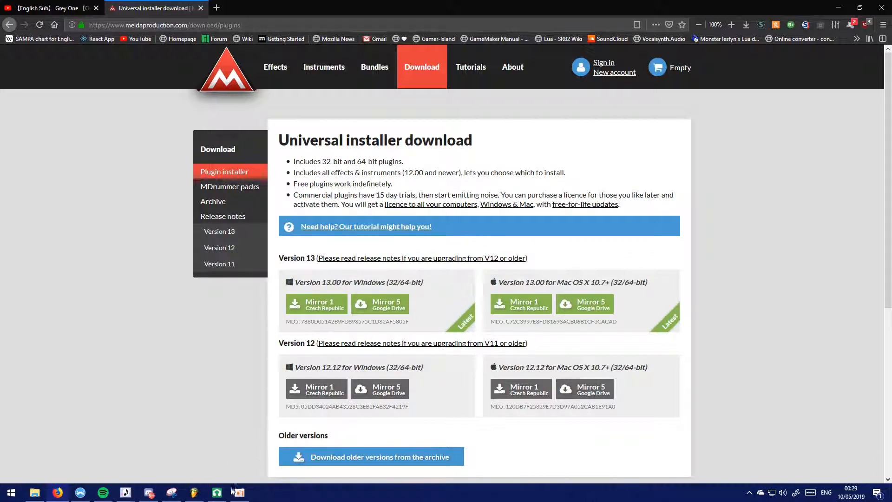
Return to LMMS and set MCompressor's threshold to -20.1 dB and its ratio to 4.04:1
left_click(218, 492)
left_click_drag(454, 143, 462, 107)
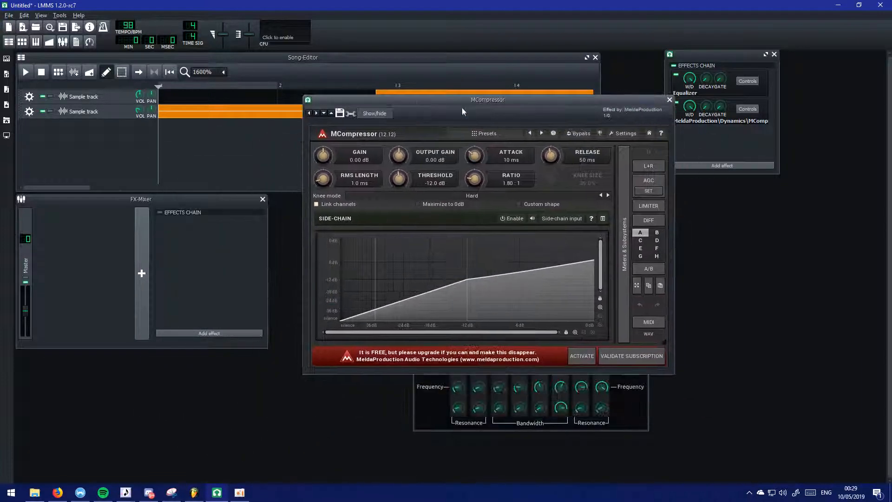
left_click(57, 492)
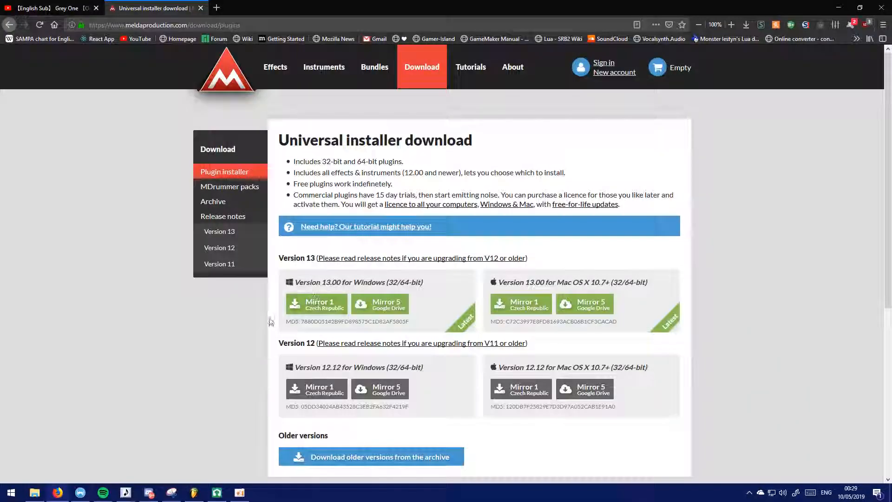
key("alt+Tab")
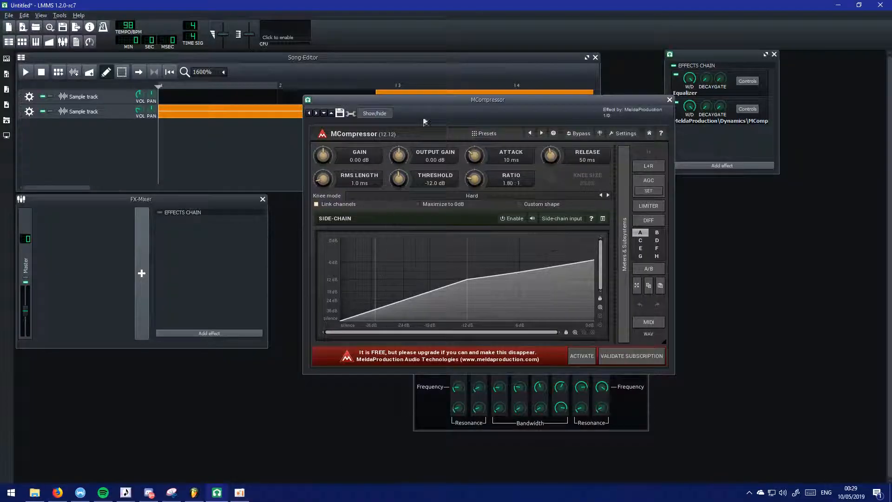
left_click_drag(428, 104, 377, 103)
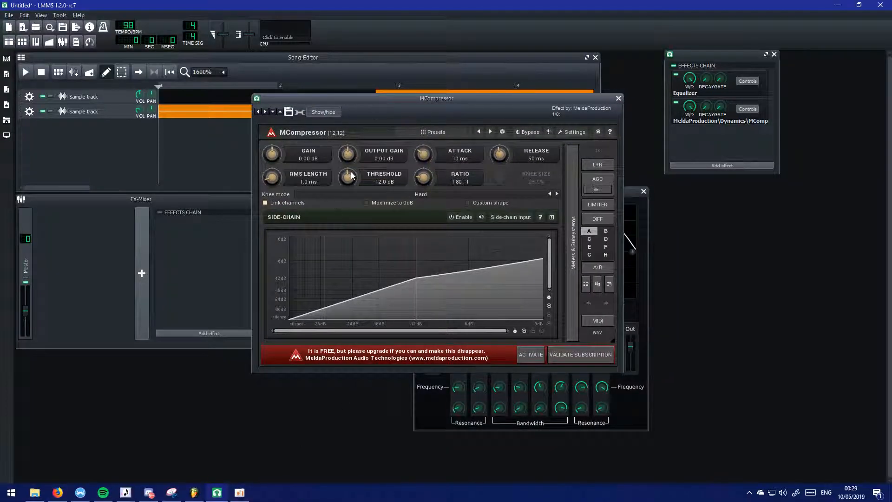
left_click_drag(352, 174, 352, 161)
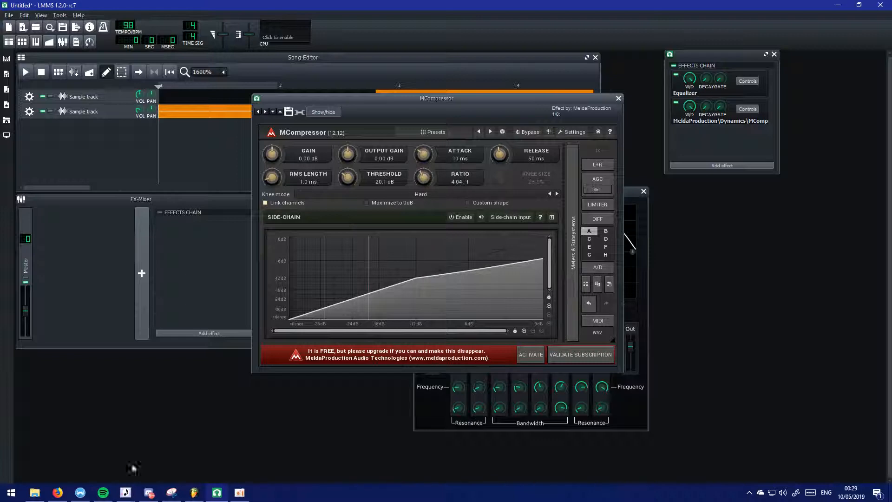
Revisit the MeldaProduction download page in Firefox and look through it
left_click(57, 493)
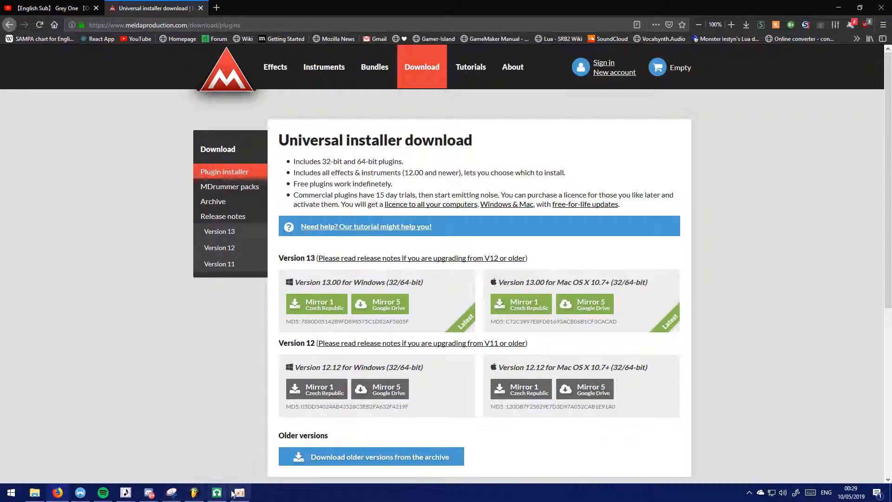
scroll(400, 201, "down", 5)
scroll(372, 241, "up", 5)
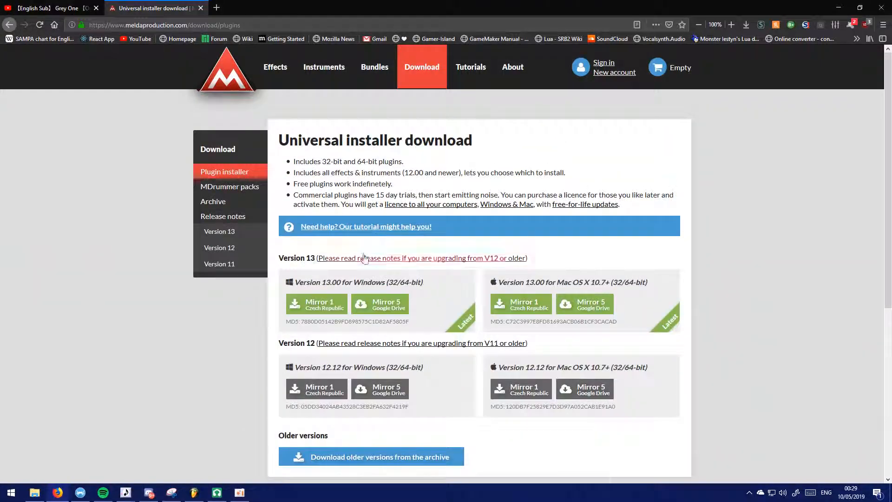
Return to LMMS, enable Maximize to 0dB in MCompressor and set its knee mode to Soft
left_click(213, 496)
left_click_drag(352, 100, 316, 121)
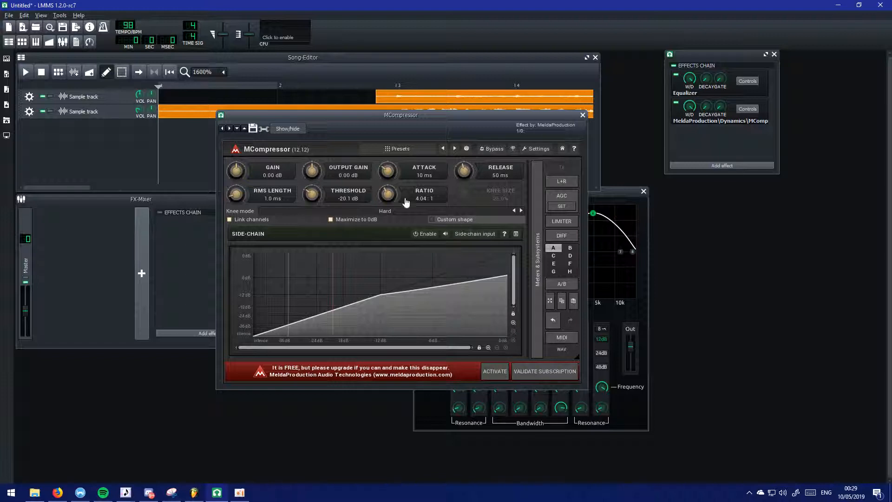
left_click(521, 210)
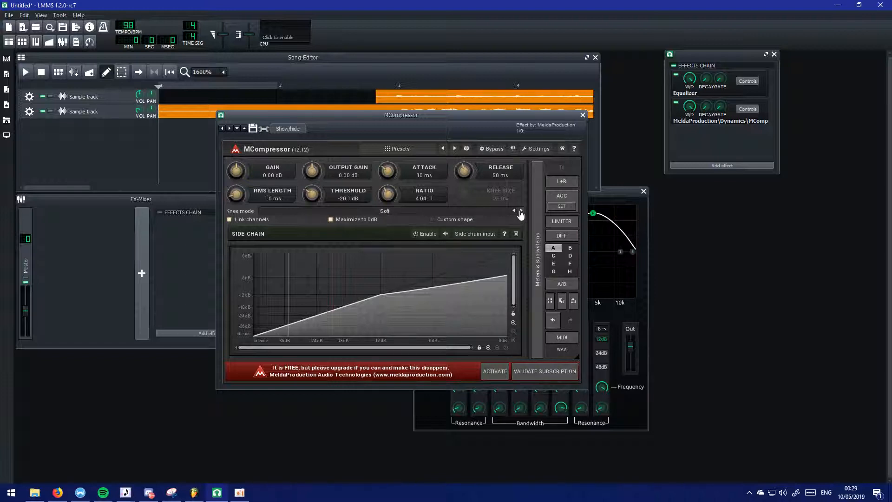
Audition the compressed mix, set MCompressor's ratio to 3.20:1 and adjust the vocal track's volume
left_click(389, 75)
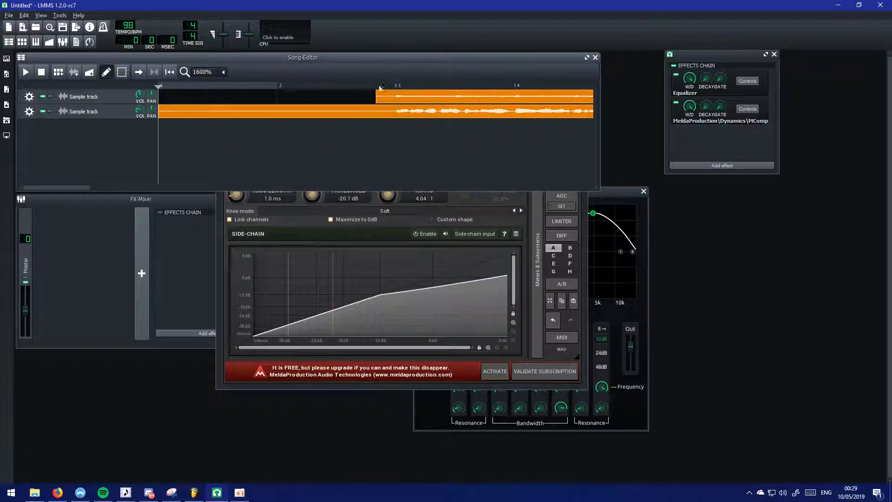
key("space")
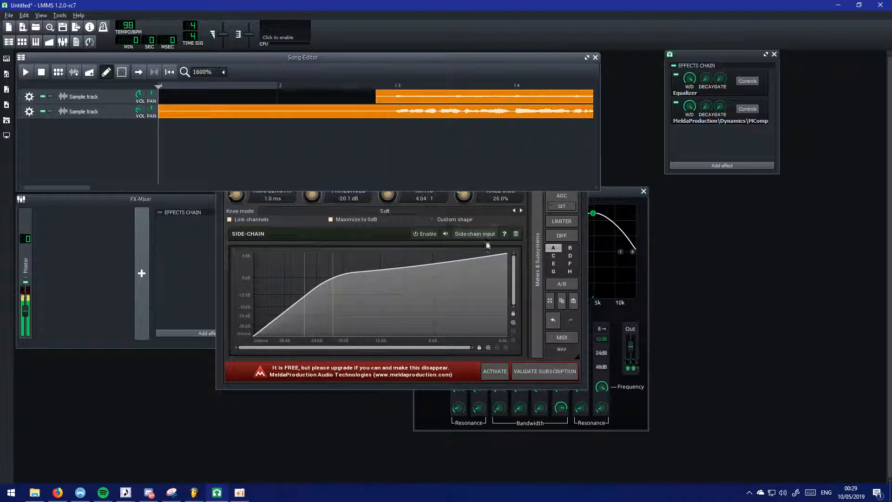
left_click(424, 386)
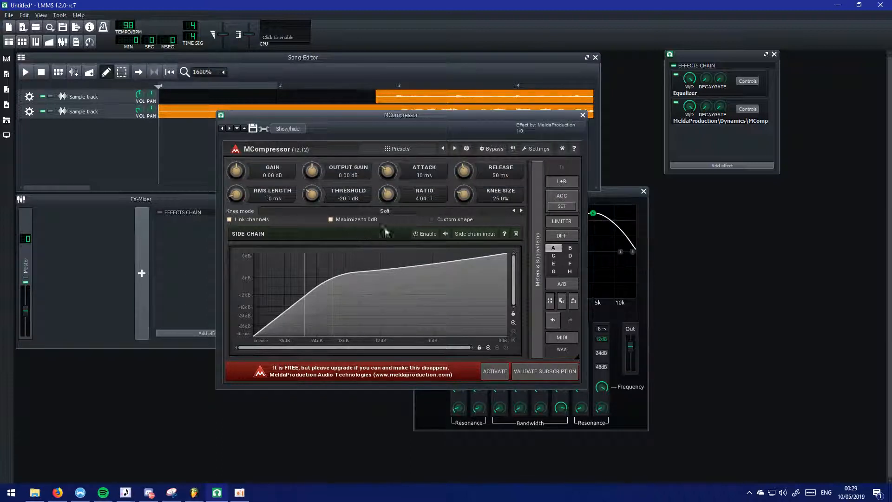
left_click(138, 109)
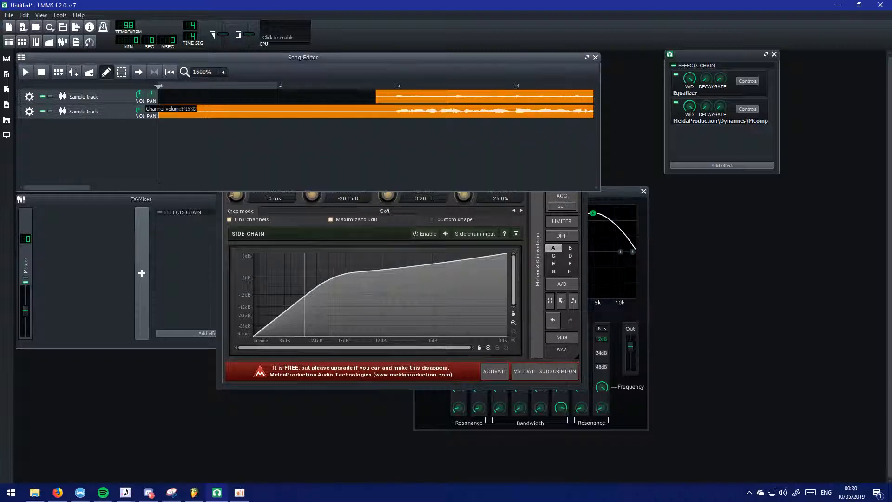
Play both sample tracks from just before bar 3 to check their volume balance
left_click(385, 85)
key("space")
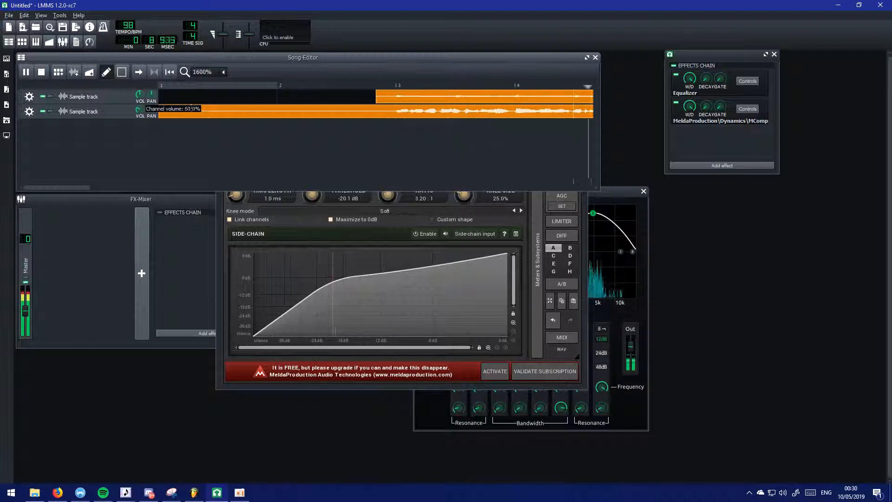
key("space")
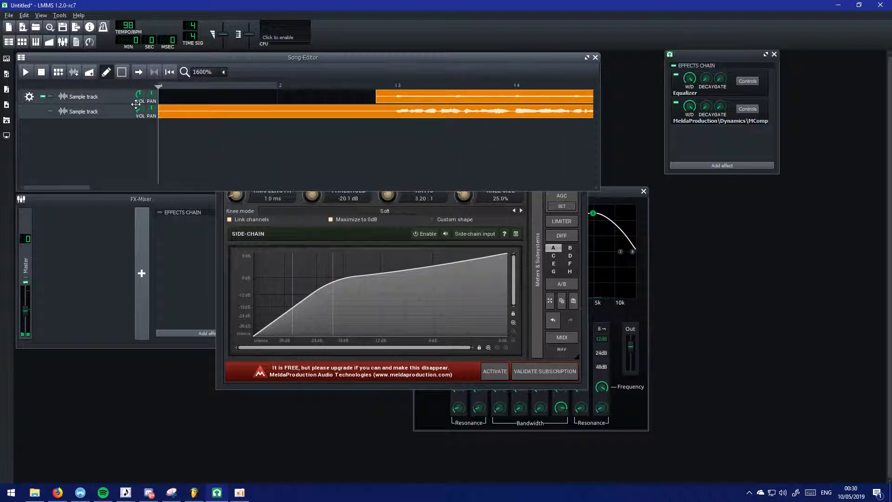
left_click_drag(135, 104, 135, 111)
Add the native LMMS Amplifier to the effects chain below MCompressor
left_click(716, 166)
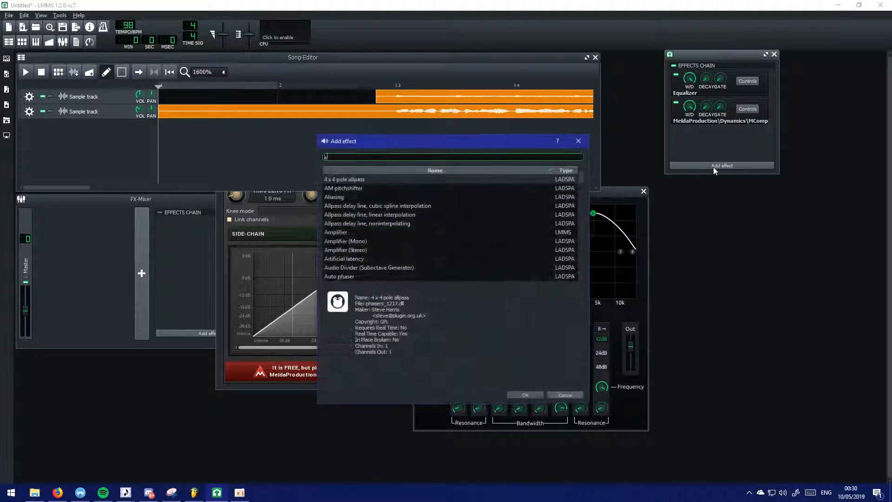
type("amp")
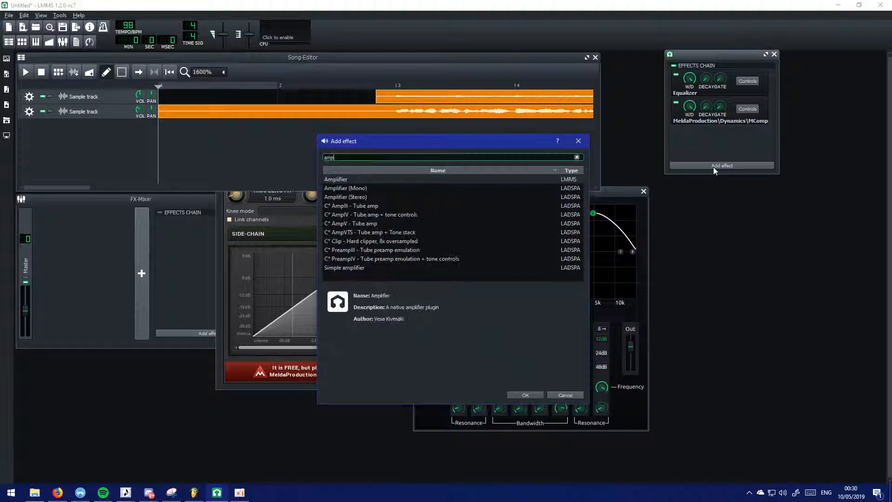
double_click(352, 178)
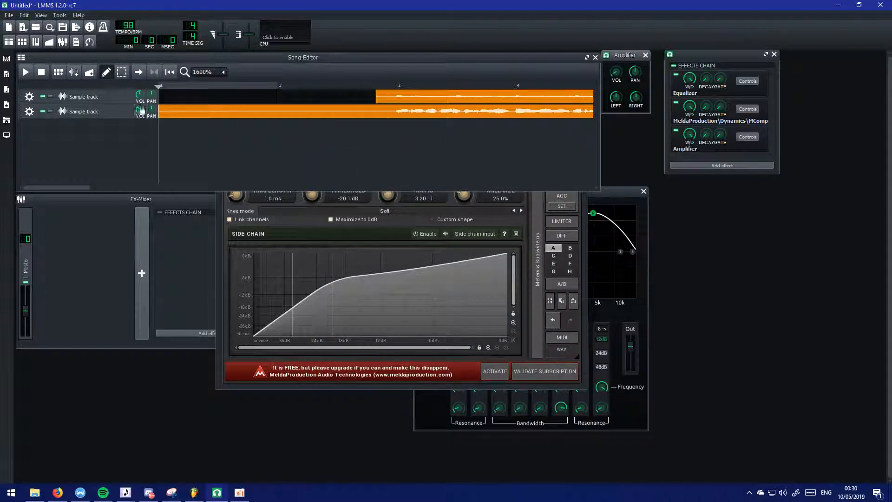
During playback from just before bar 3, set MCompressor's threshold to -29.9 dB and ratio to 8.02:1
left_click(445, 126)
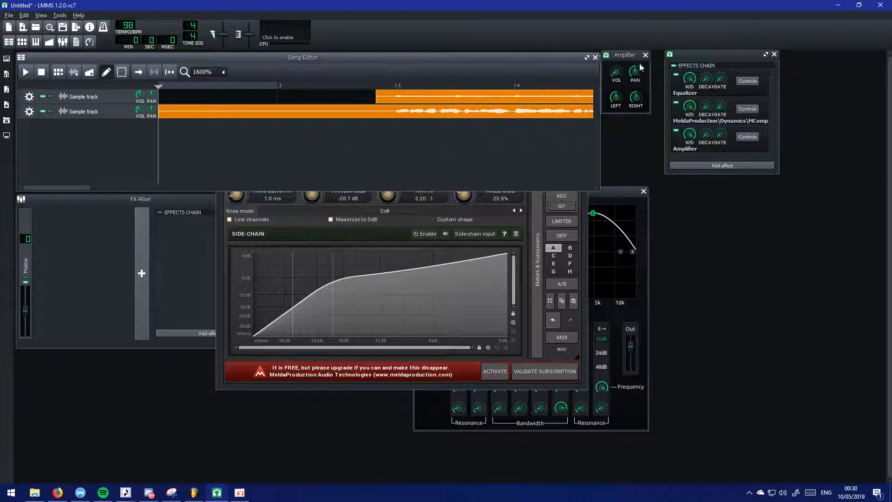
key("space")
left_click(382, 85)
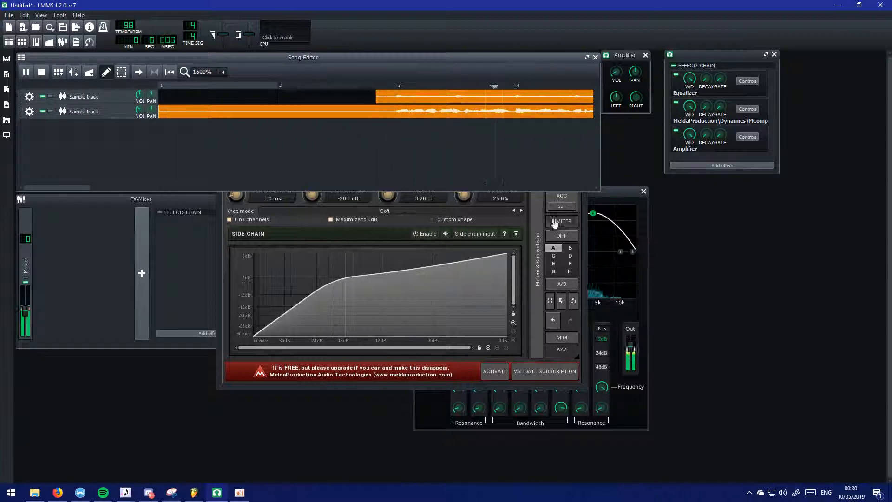
left_click(578, 256)
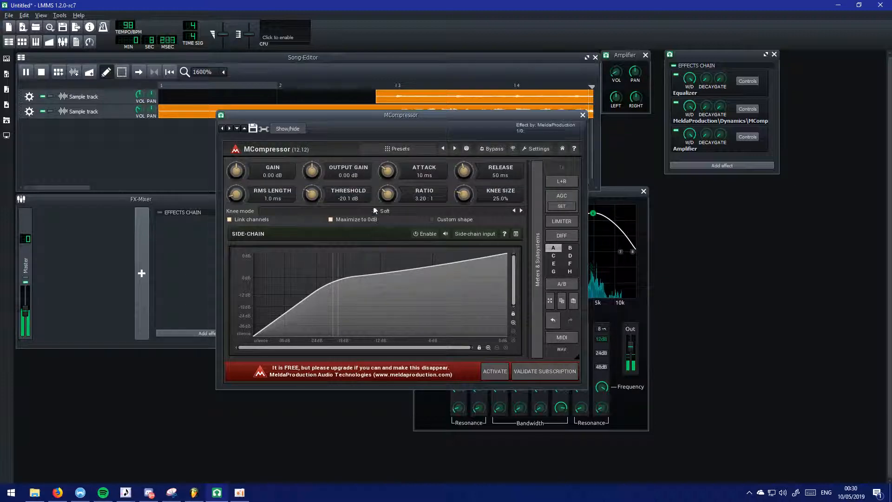
left_click_drag(387, 194, 388, 179)
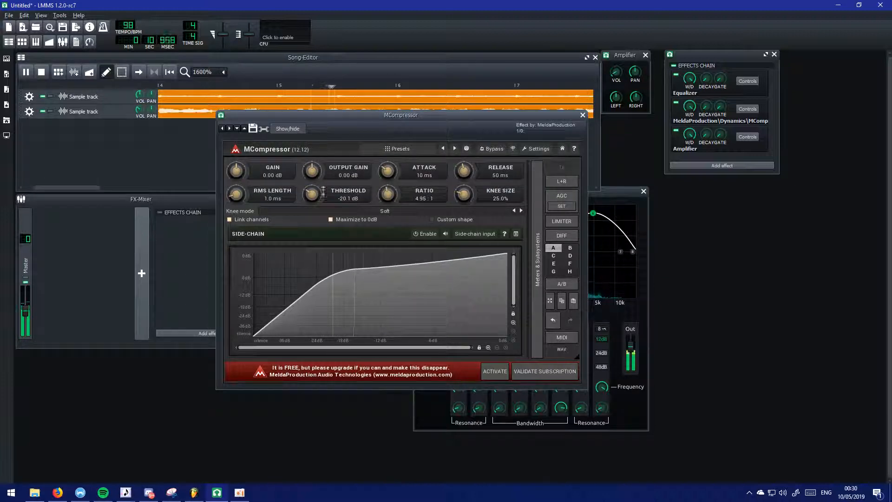
left_click_drag(313, 193, 388, 194)
mouse_move(312, 193)
left_mouse_down()
mouse_move(313, 208)
mouse_move(313, 195)
left_mouse_up()
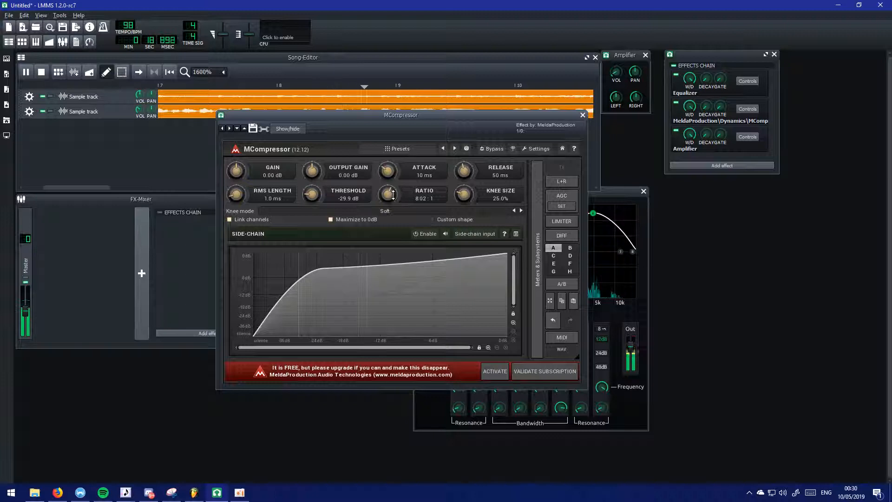
Set MCompressor's knee size to 100% and leave its release at 50 ms after trying a shorter one
mouse_move(464, 194)
left_mouse_down()
mouse_move(464, 210)
mouse_move(463, 201)
left_mouse_up()
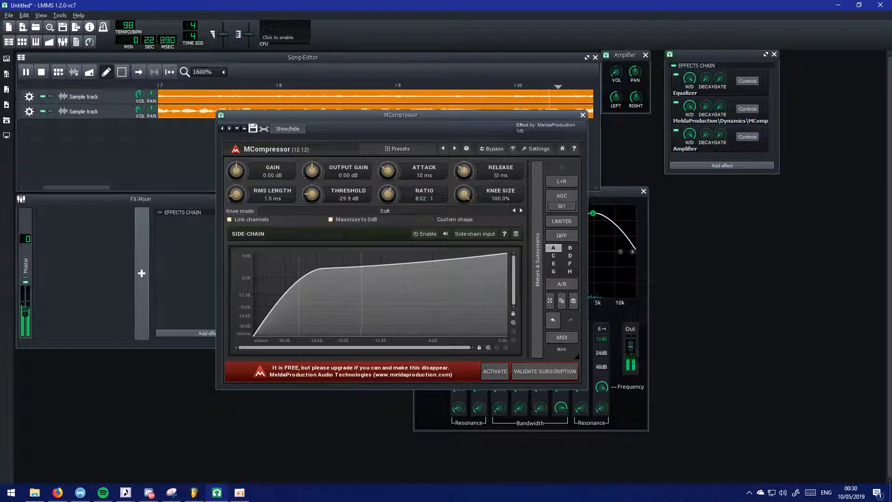
left_click_drag(463, 170, 463, 186)
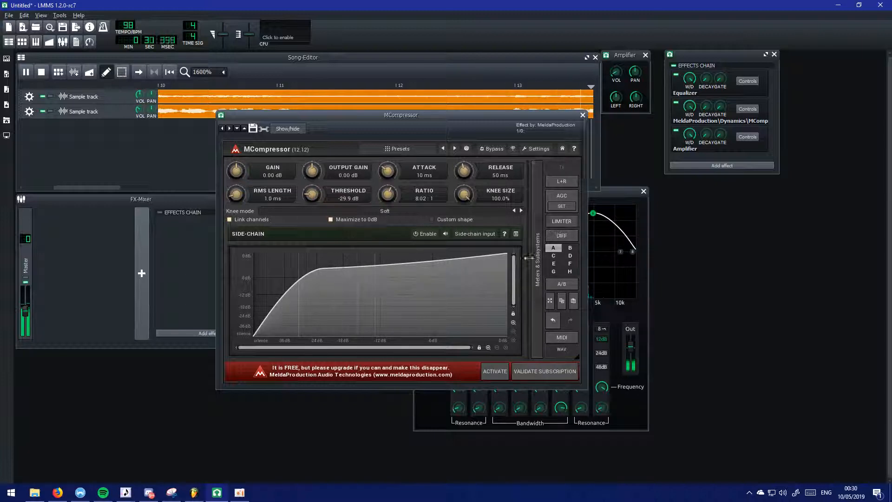
left_click(199, 170)
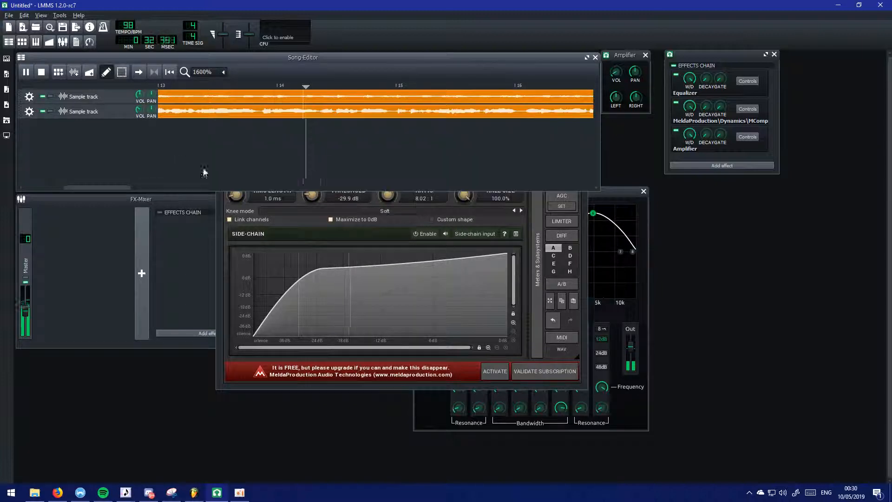
Stop playback and add the Calf Vintage Delay LADSPA to the effects chain
left_click(701, 165)
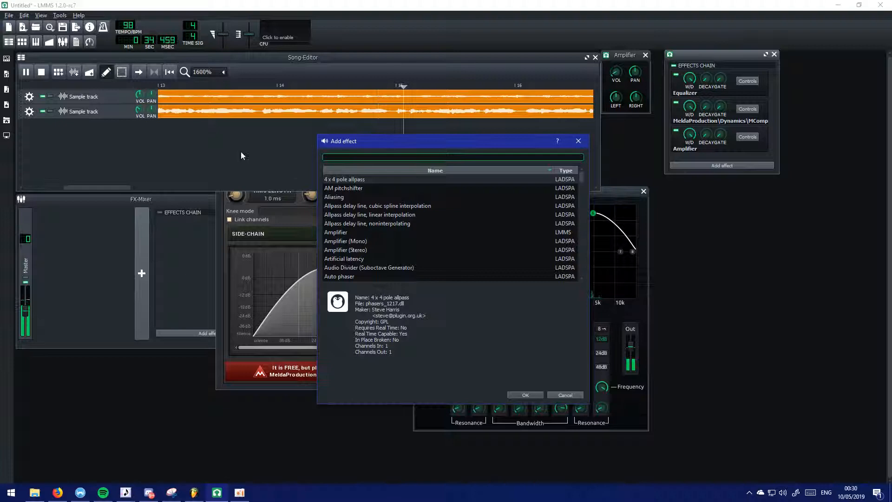
left_click(565, 395)
key("space")
left_click(703, 165)
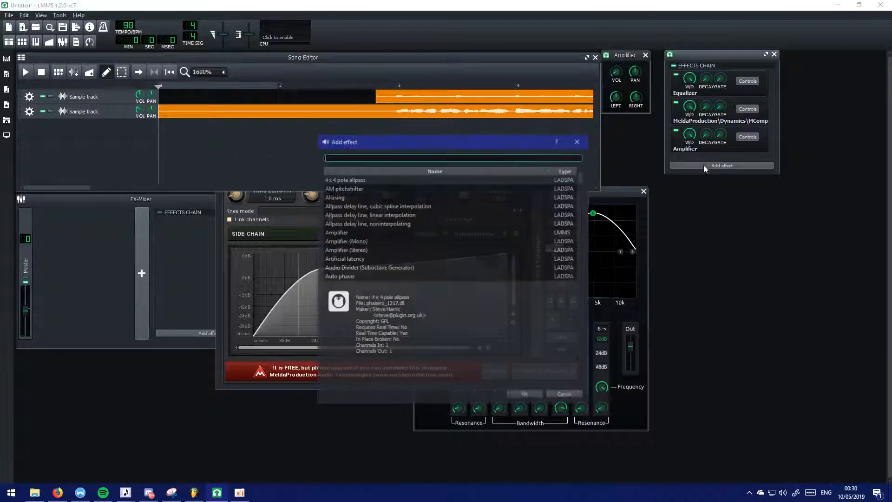
type("delay")
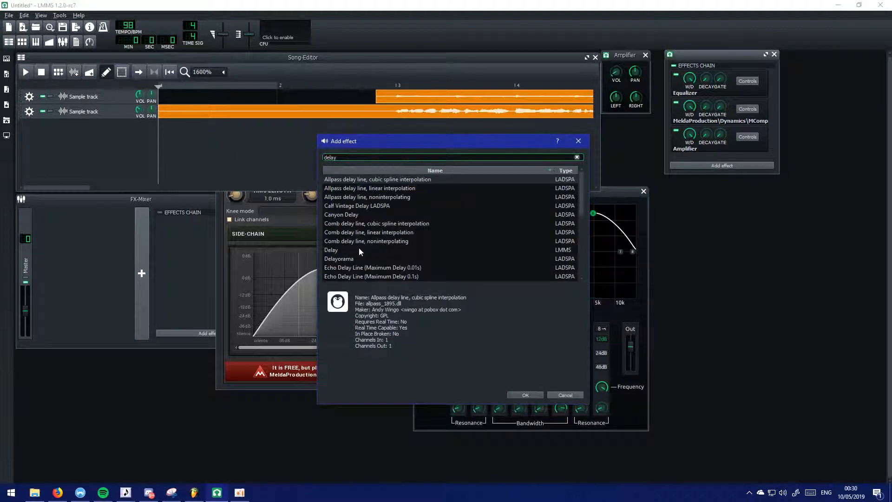
scroll(358, 249, "down", 5)
scroll(373, 248, "up", 5)
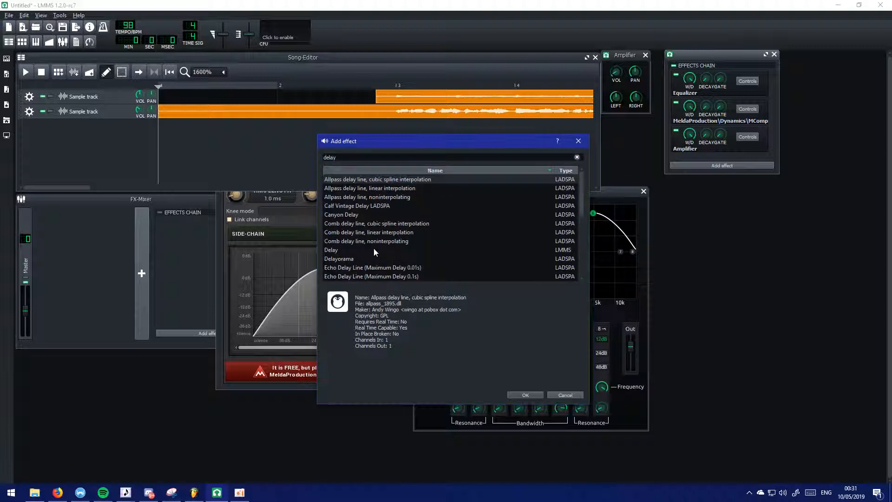
double_click(367, 206)
Place the Calf Vintage Delay controls over the song editor and set the delay's tempo to 98
left_click_drag(805, 53, 323, 127)
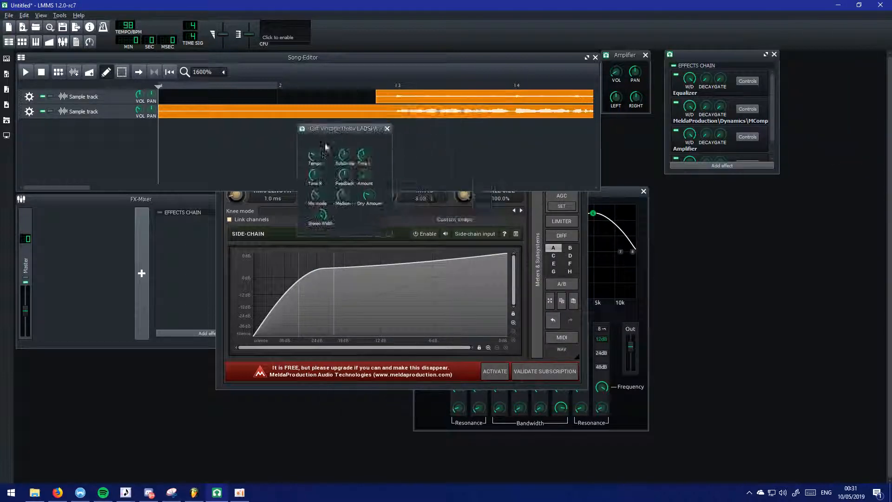
double_click(315, 156)
type("98")
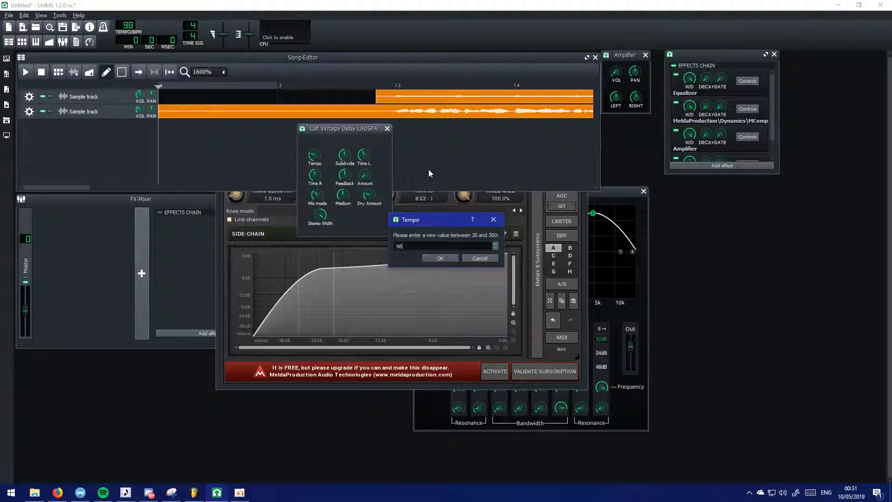
key("Return")
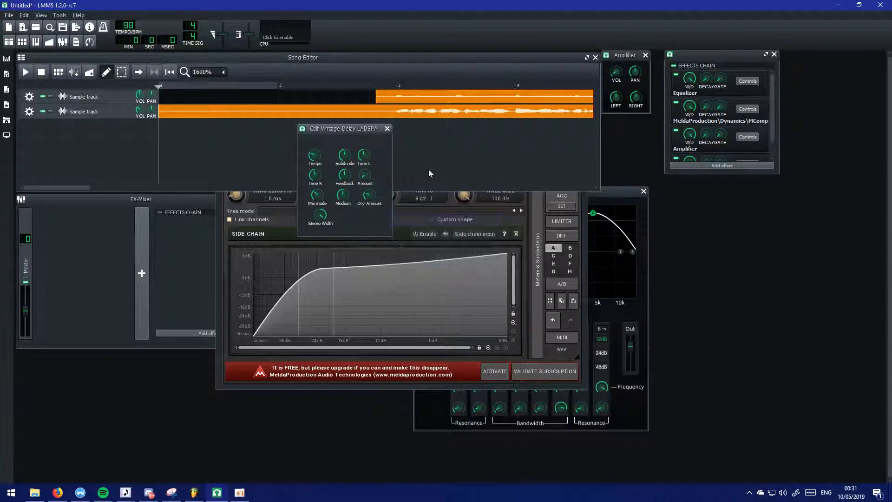
Solo the second sample track and play it from just before bar 3
left_click(396, 88)
key("space")
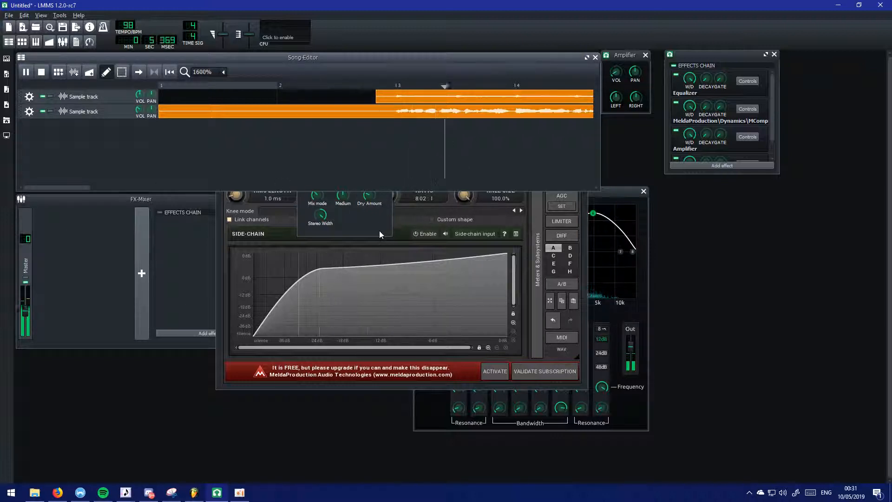
left_click(50, 111)
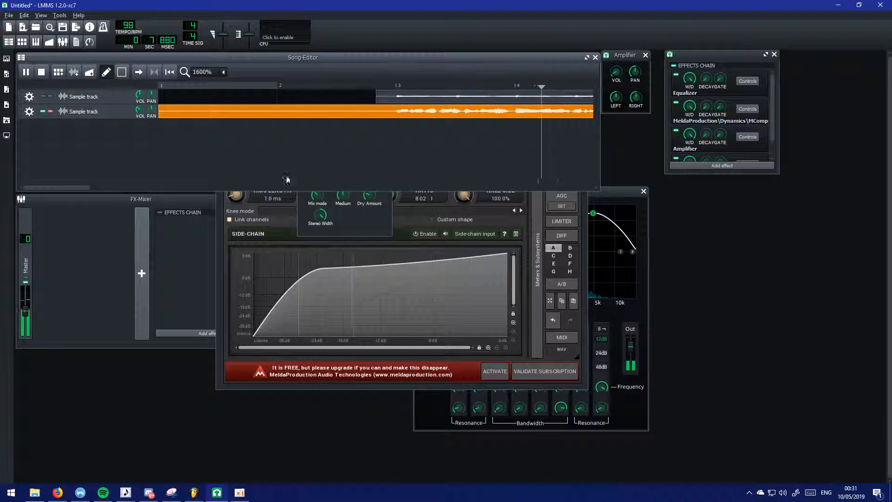
key("space")
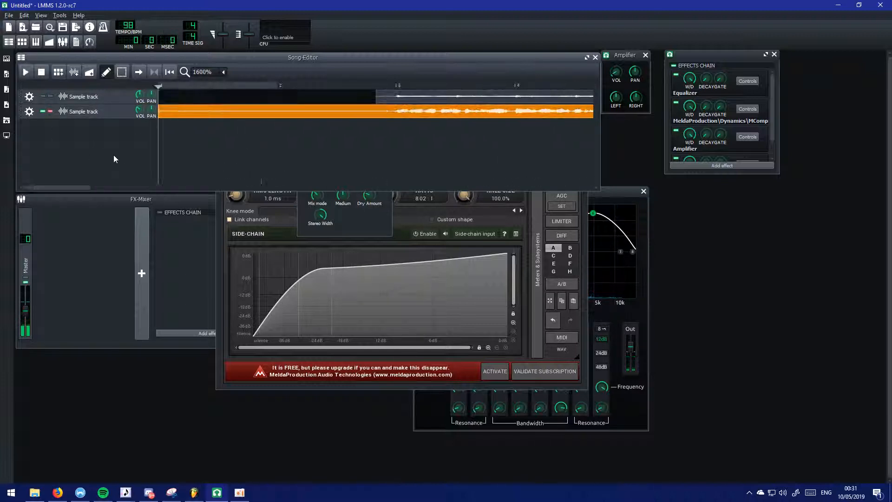
left_click(389, 87)
key("space")
Try a different dry amount on the Calf Vintage Delay and reset it
left_click(377, 200)
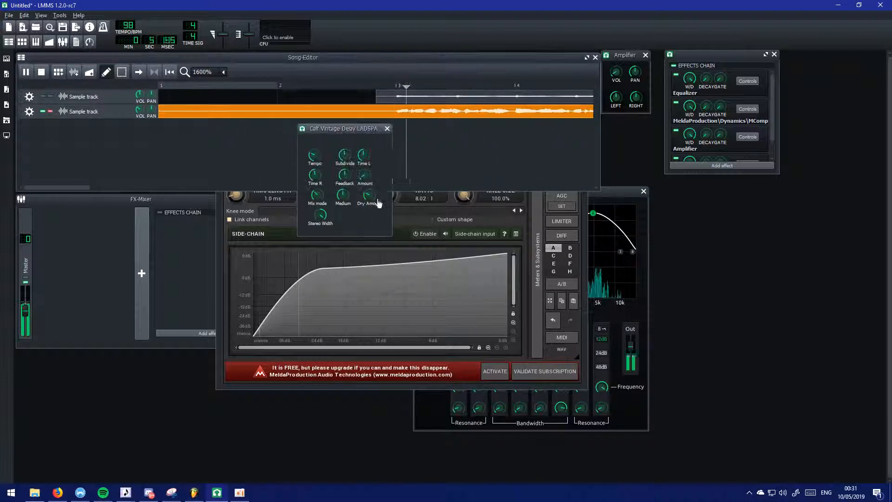
left_click_drag(370, 195, 365, 180)
right_click(371, 196)
left_click(393, 213)
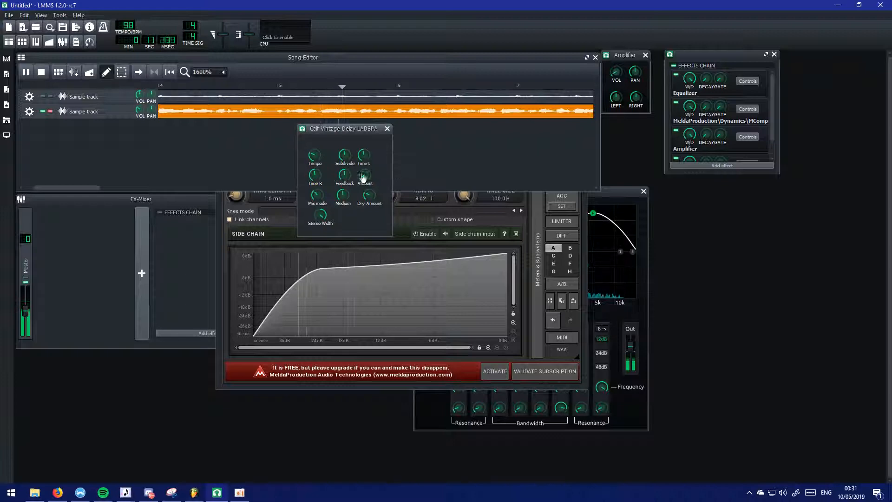
Add the C* Plate2x2 versatile plate reverb to the end of the effects chain
scroll(774, 144, "down", 2)
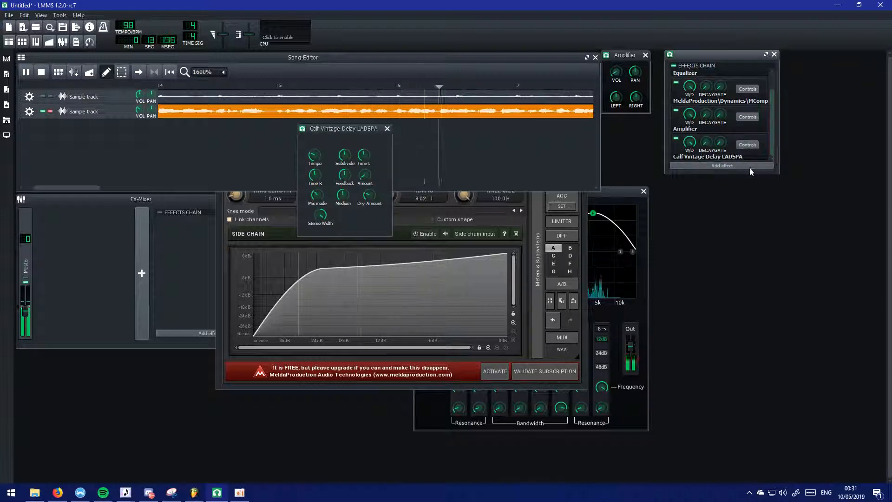
left_click(733, 166)
type("rever")
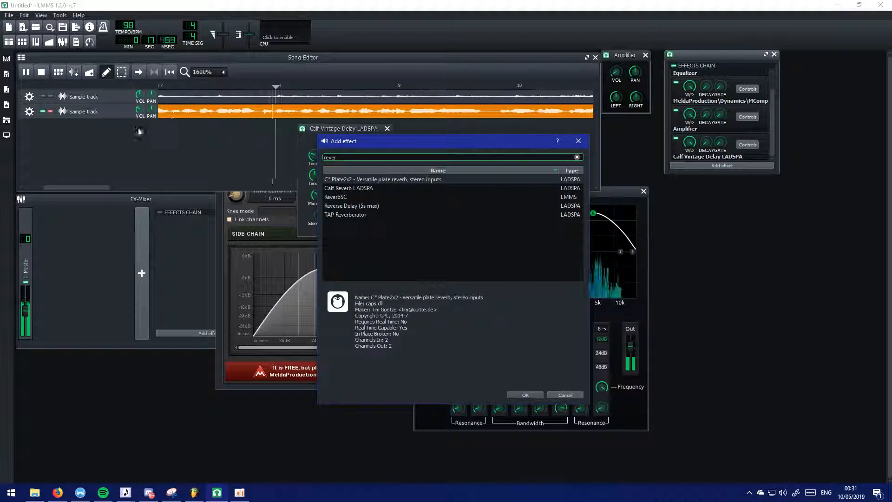
left_click(345, 181)
double_click(345, 180)
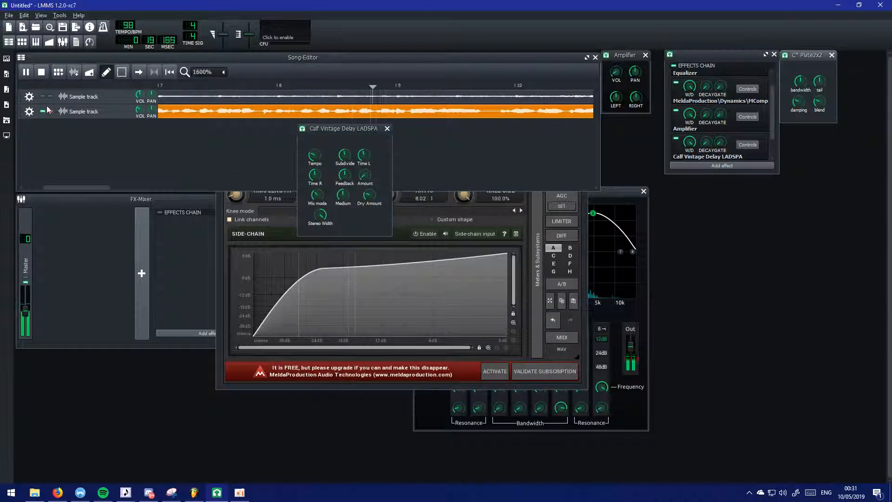
Stop playback and move the C* Plate2x2 controls over the song editor
left_click(74, 145)
key("space")
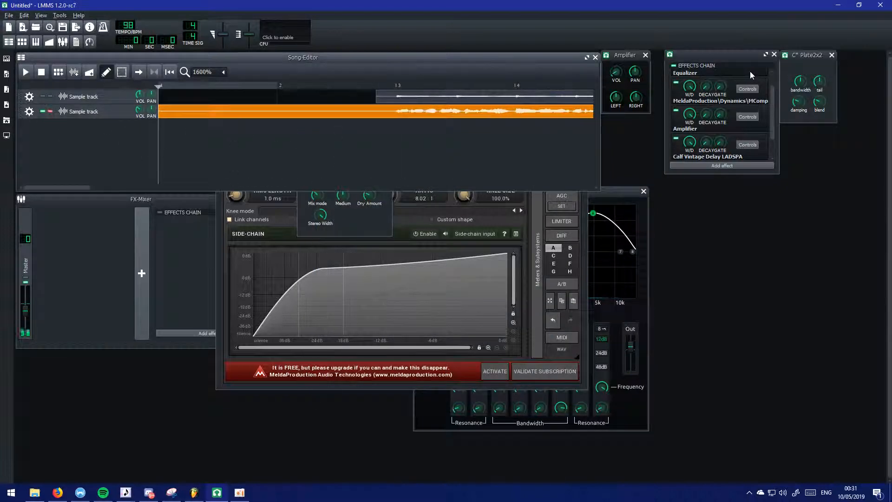
left_click(808, 60)
left_click_drag(807, 57, 521, 145)
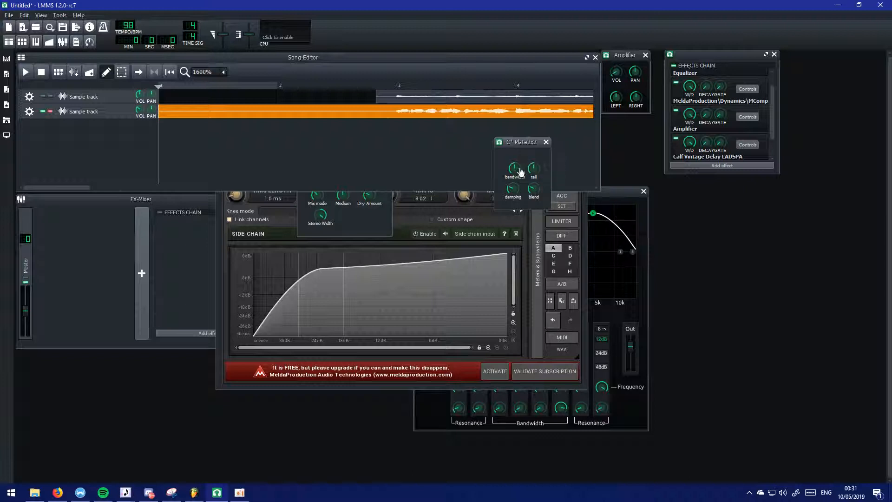
Play the soloed second track from just before bar 3, and turn its solo off to hear both tracks
left_click(388, 85)
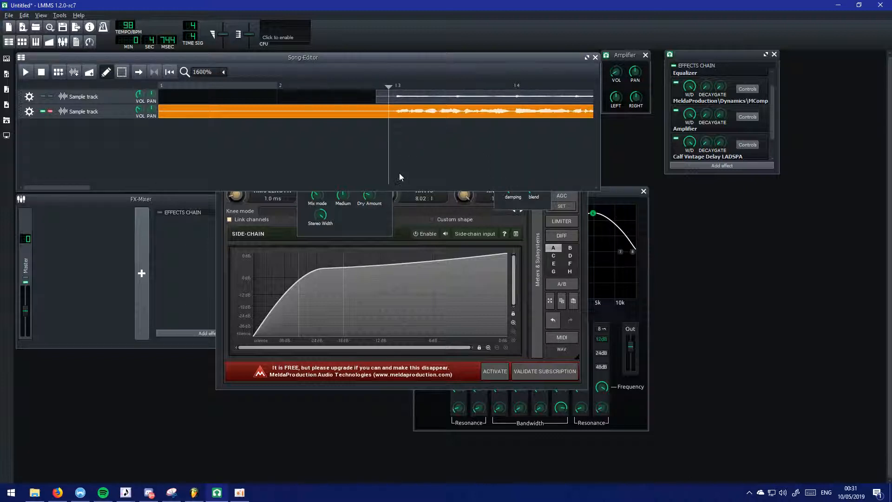
key("space")
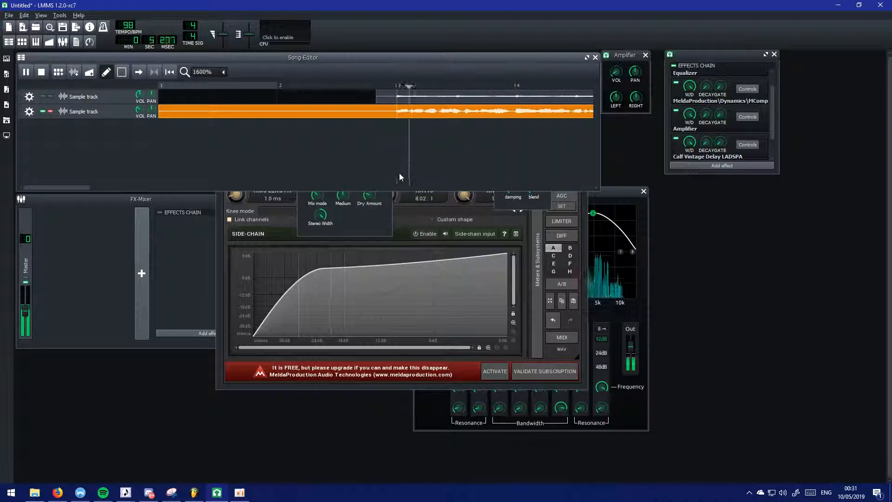
left_click(51, 111)
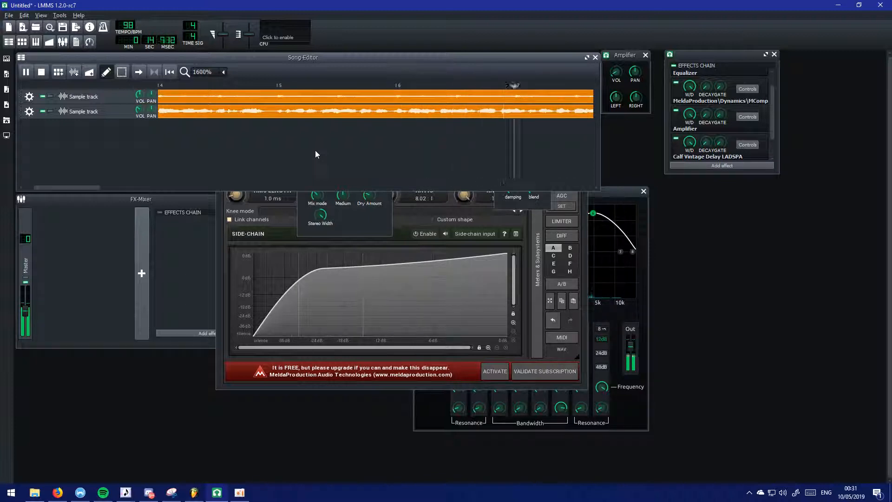
Shift the equalizer's high-frequency boost slightly higher, to just above 5 kHz, and stop playback
left_click(600, 205)
left_click_drag(598, 214, 607, 214)
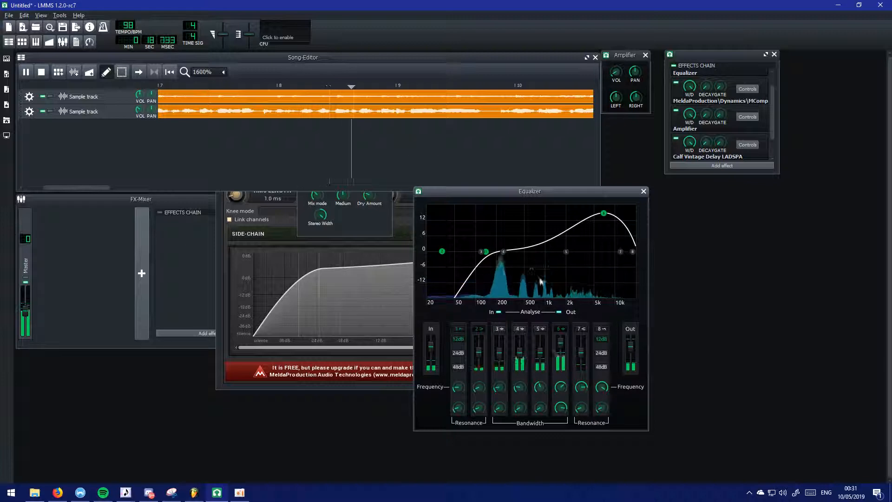
left_click(436, 141)
key("space")
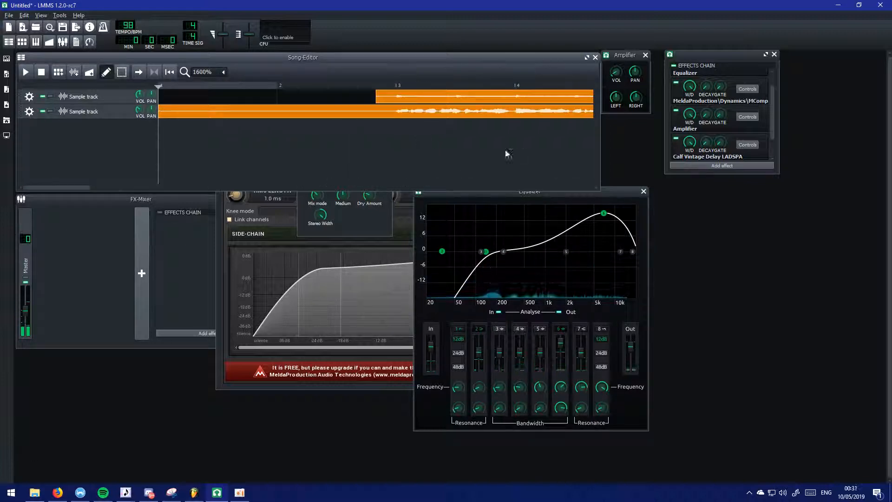
Add the Calf Deesser LADSPA effect to the chain and move its controls just below the effects chain
left_click(729, 168)
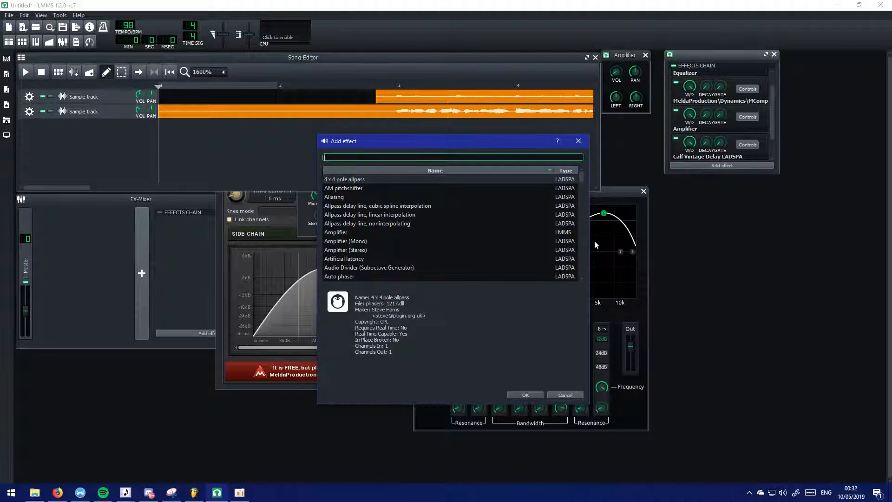
type("dee")
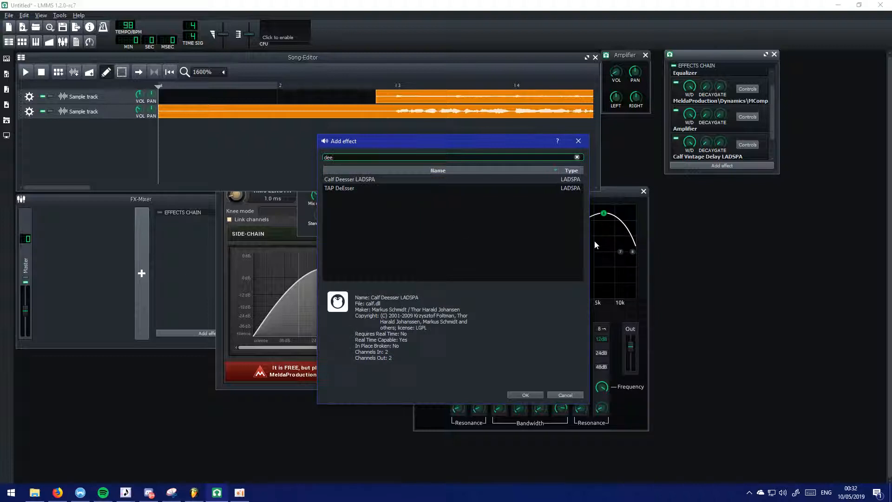
double_click(356, 180)
left_click_drag(822, 58, 689, 173)
left_click_drag(773, 121, 773, 155)
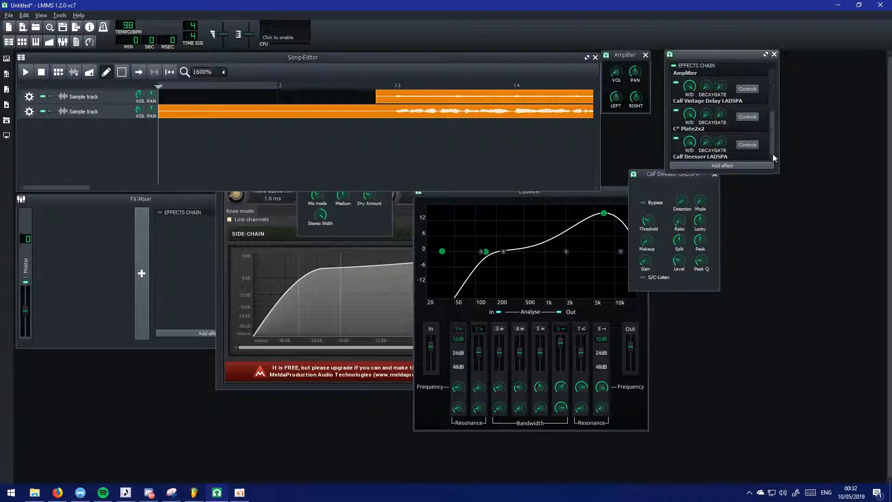
Try the TAP DeEsser as an additional effect and remove it from the effects chain
left_click(744, 166)
type("dee")
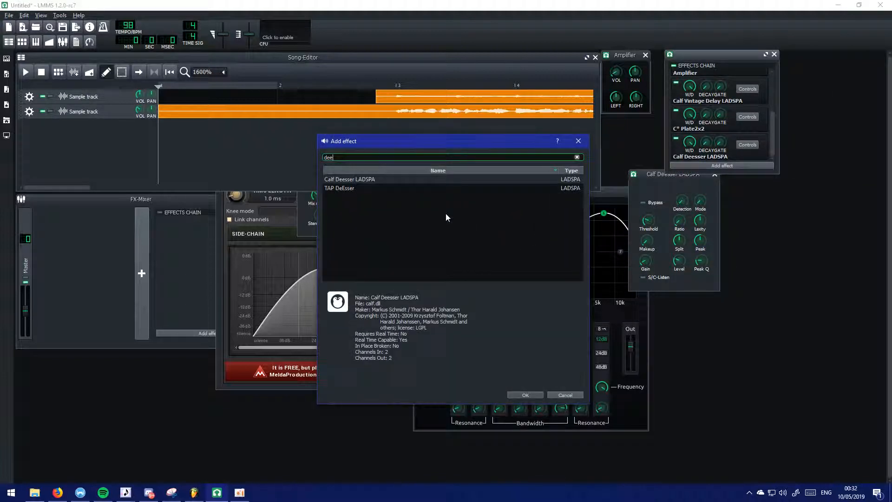
double_click(363, 190)
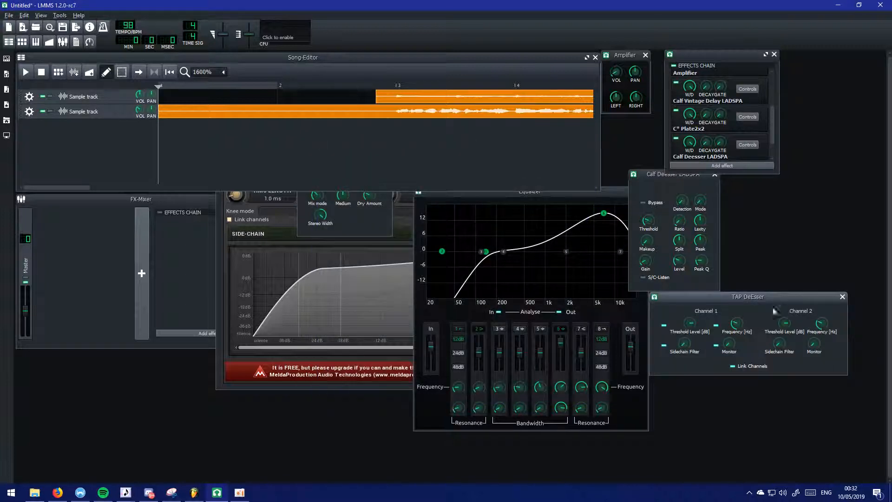
left_click_drag(754, 297, 745, 197)
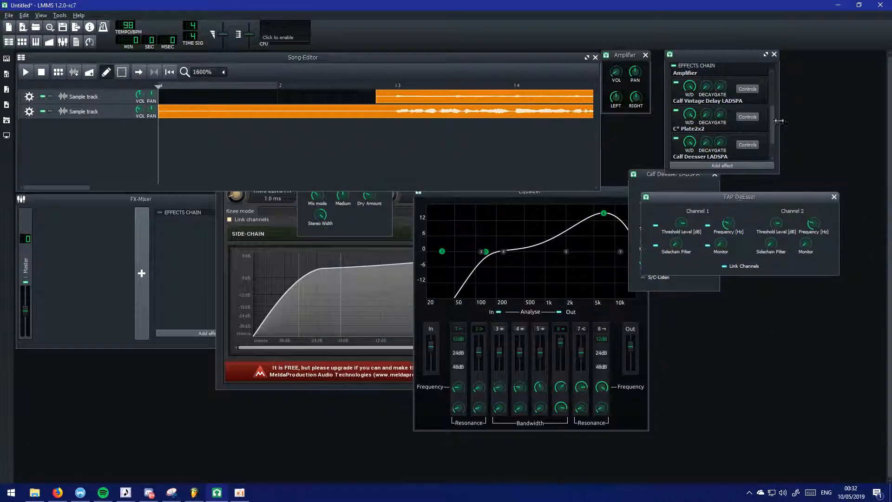
left_click(776, 139)
scroll(775, 140, "down", 1)
right_click(738, 157)
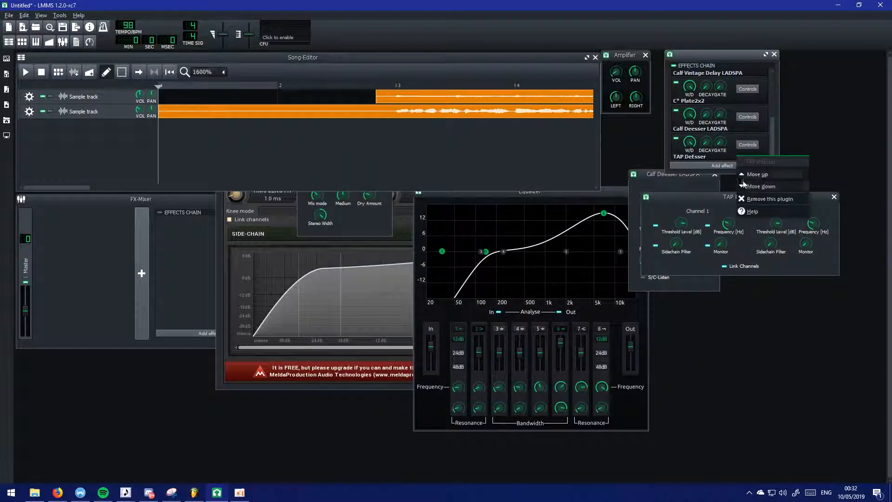
left_click(764, 199)
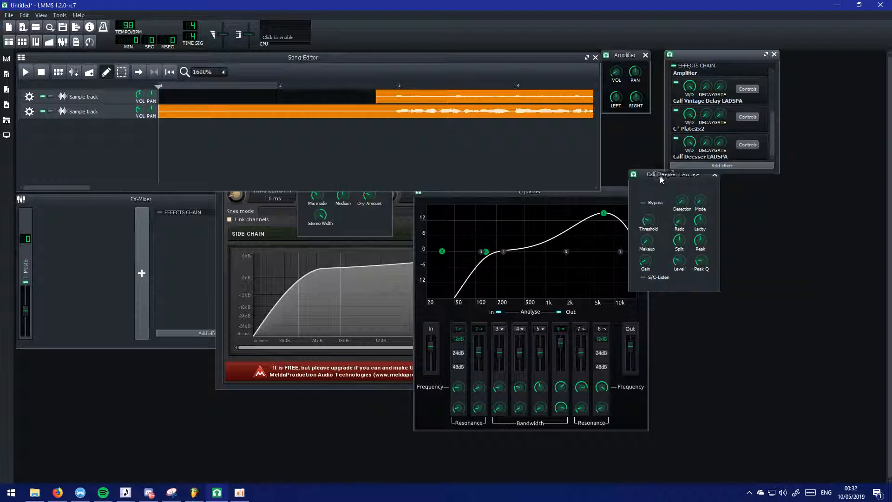
Move the Calf Deesser up the effects chain to directly before the Amplifier, and shift its controls over the equalizer
right_click(760, 159)
left_click(781, 172)
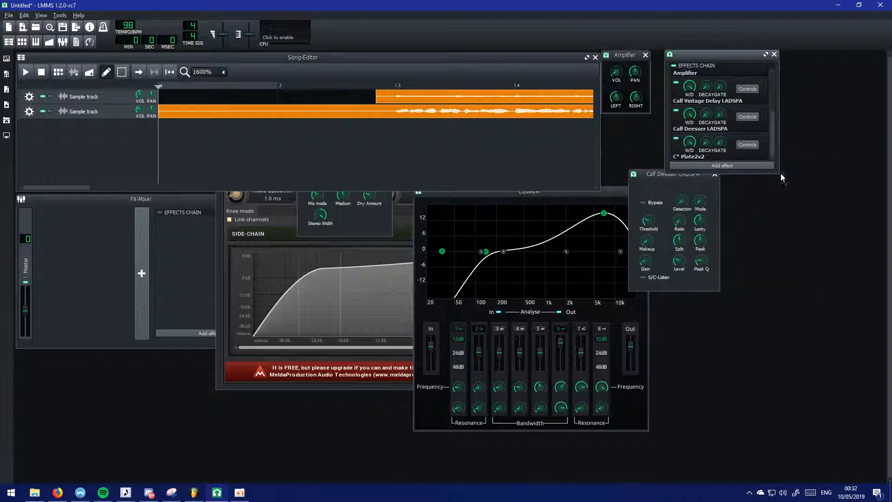
right_click(748, 126)
left_click(782, 144)
left_click_drag(771, 139, 771, 128)
right_click(755, 134)
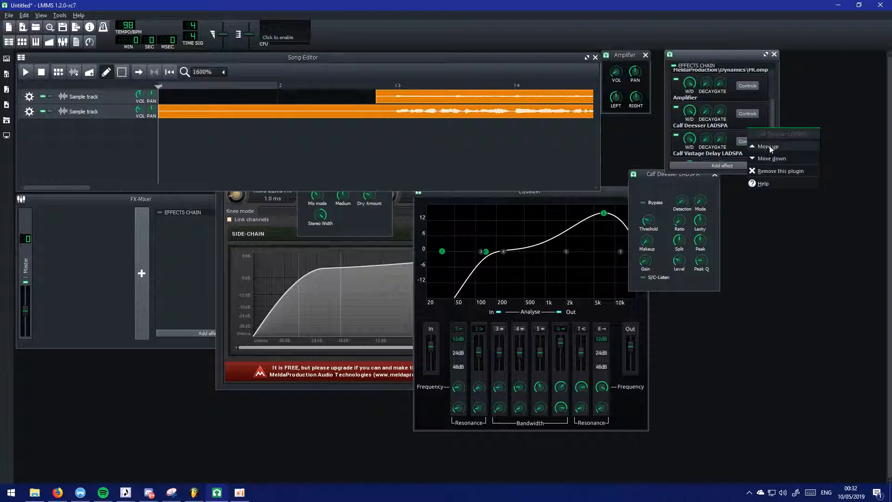
left_click(768, 146)
left_click_drag(655, 180, 592, 179)
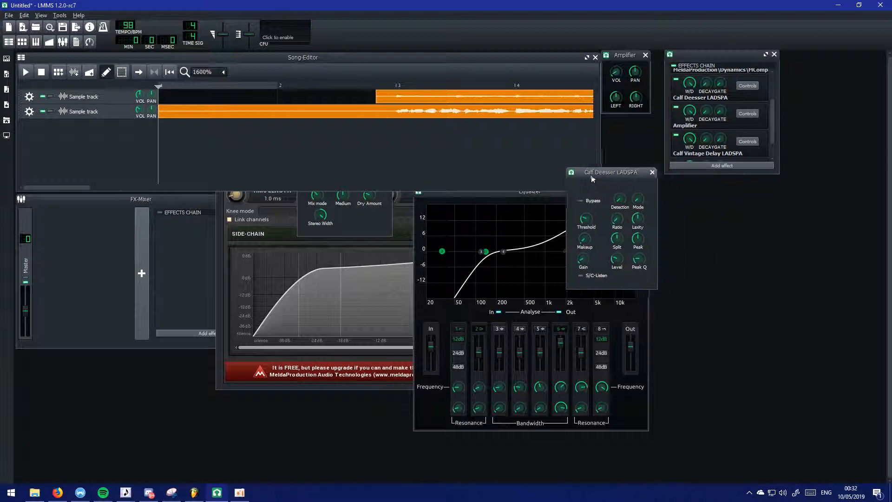
Solo and play the second sample track with S/C-Listen on, and raise the Calf Deesser's Gain to about its midpoint
left_click(51, 111)
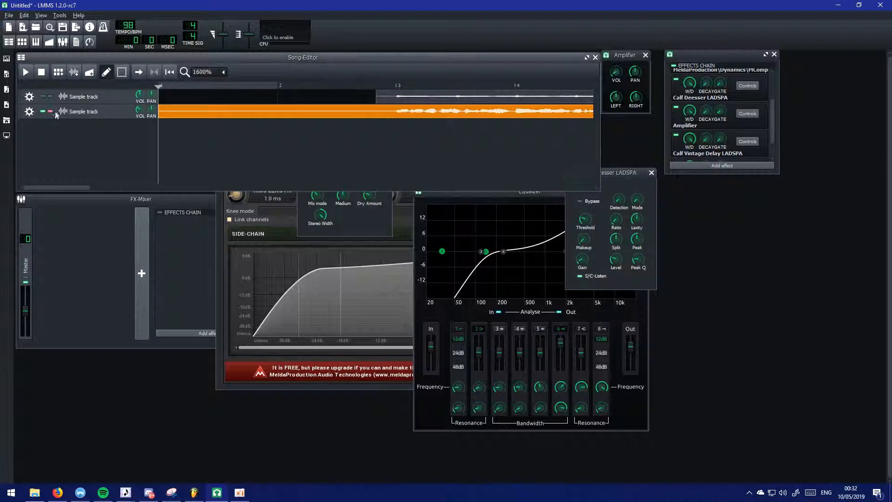
key("space")
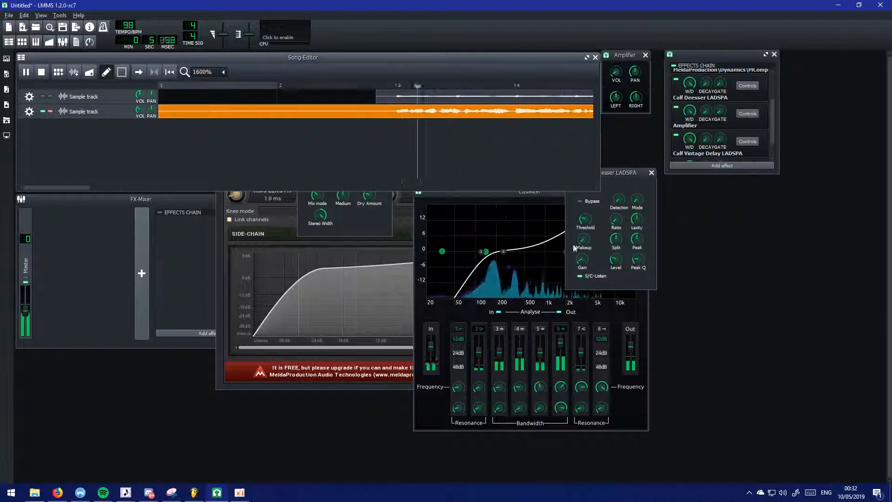
left_click(601, 277)
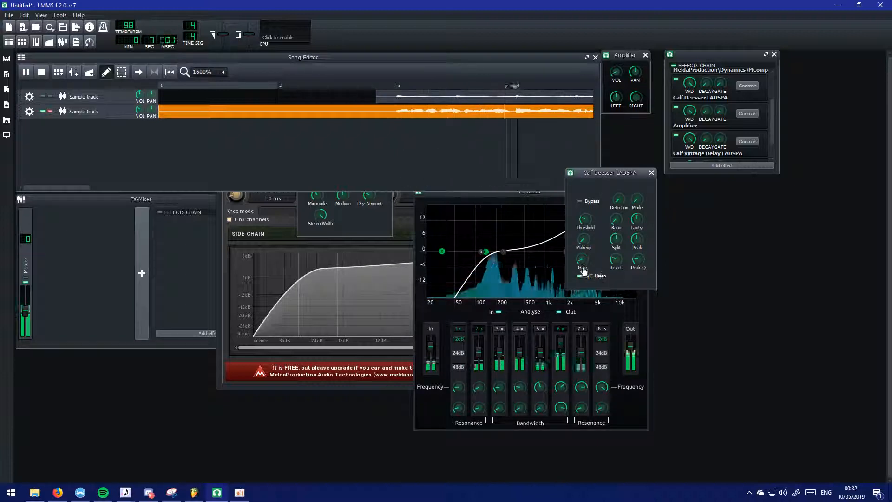
left_click_drag(582, 261, 581, 238)
Turn off the Calf Deesser's S/C-Listen, move its controls clear of the song editor, and stop playback
left_click(594, 277)
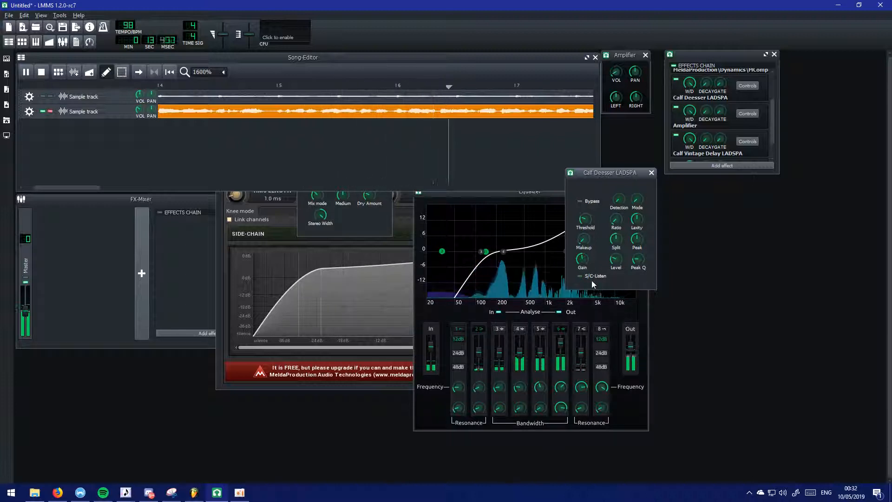
left_click_drag(598, 173, 604, 190)
left_click(494, 157)
key("space")
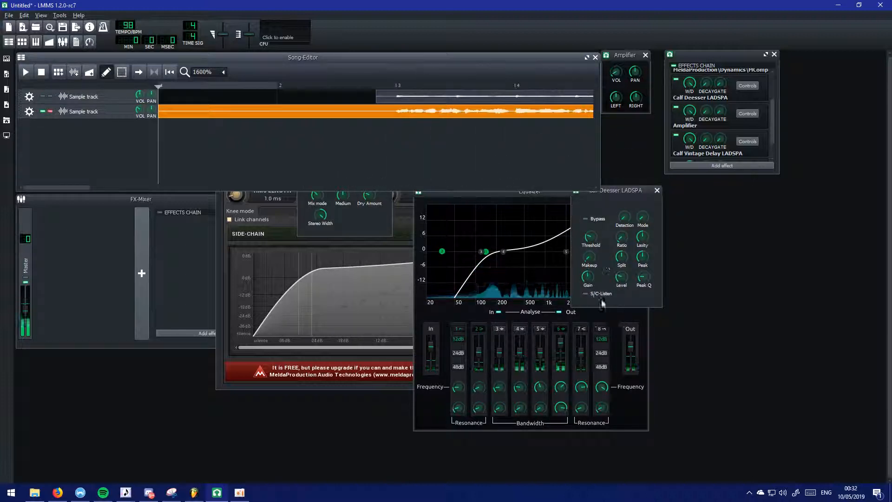
left_click(595, 299)
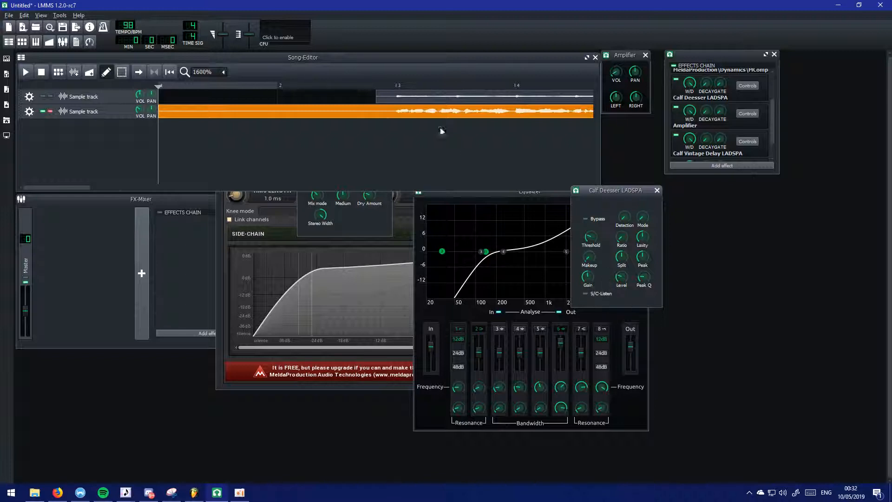
Play from just before bar 3 with S/C-Listen on, lowering the deesser's Gain and raising its Threshold, Ratio and Makeup slightly
left_click(384, 88)
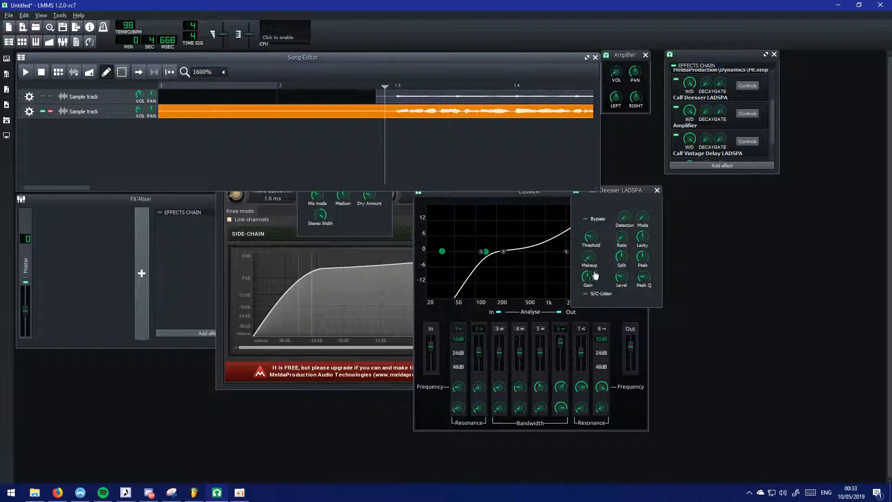
left_click(596, 297)
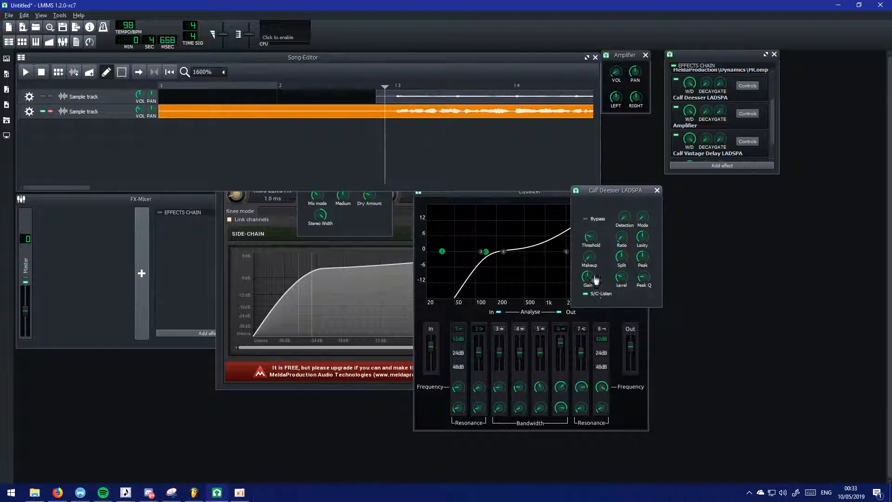
left_click(413, 178)
key("space")
left_click_drag(592, 279, 589, 282)
left_click_drag(590, 258, 623, 223)
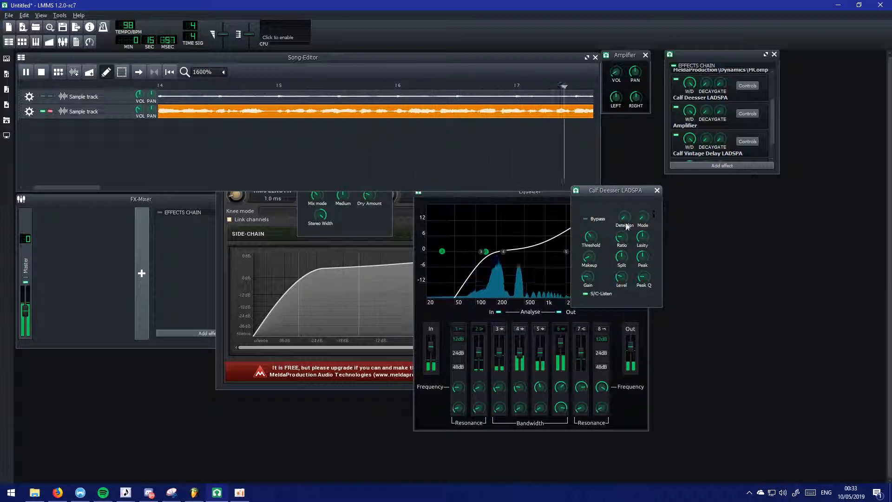
Check the Calf Deesser's Peak frequency, stop playback, and set its Split frequency to 2500
double_click(643, 257)
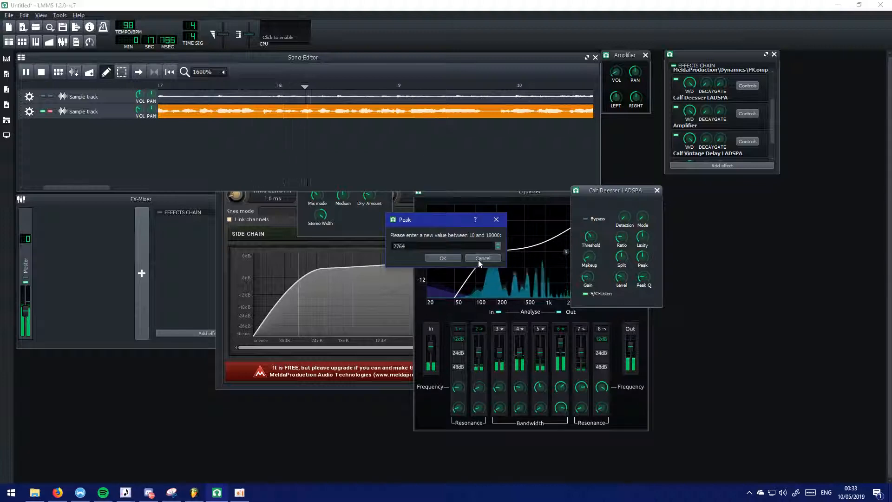
left_click(479, 259)
left_click_drag(636, 256, 622, 257)
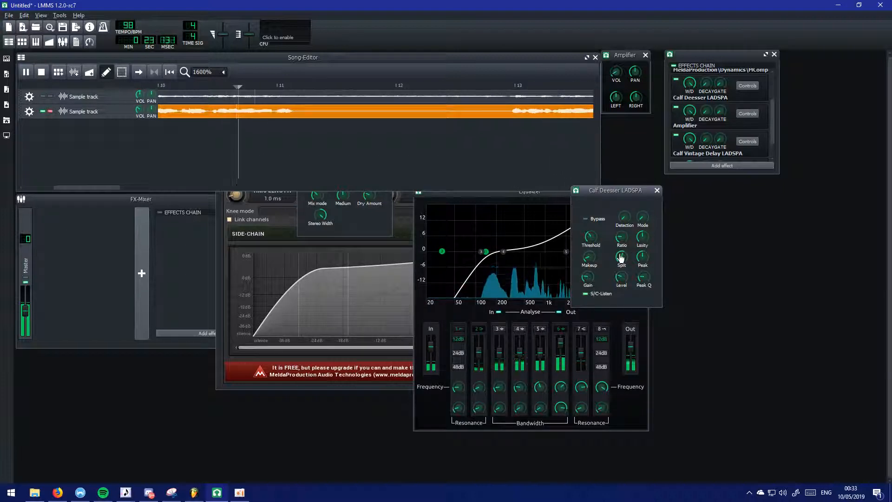
left_click(486, 172)
key("space")
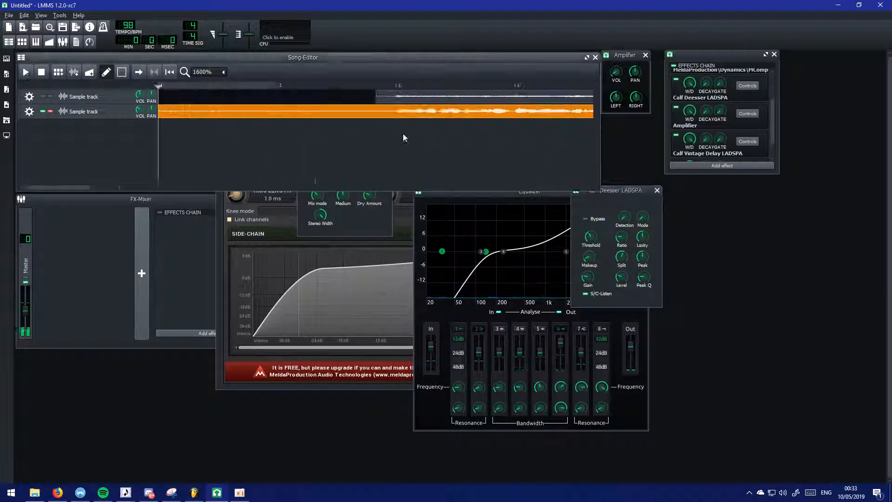
left_click_drag(622, 257, 622, 257)
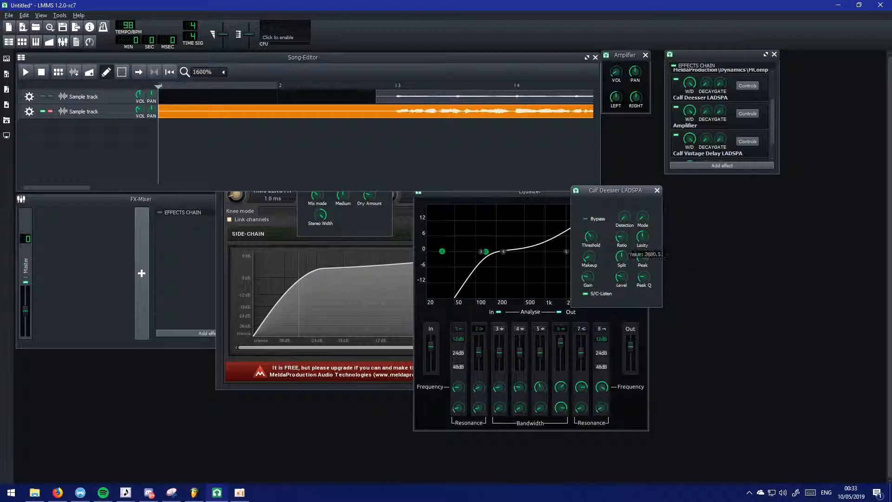
double_click(621, 256)
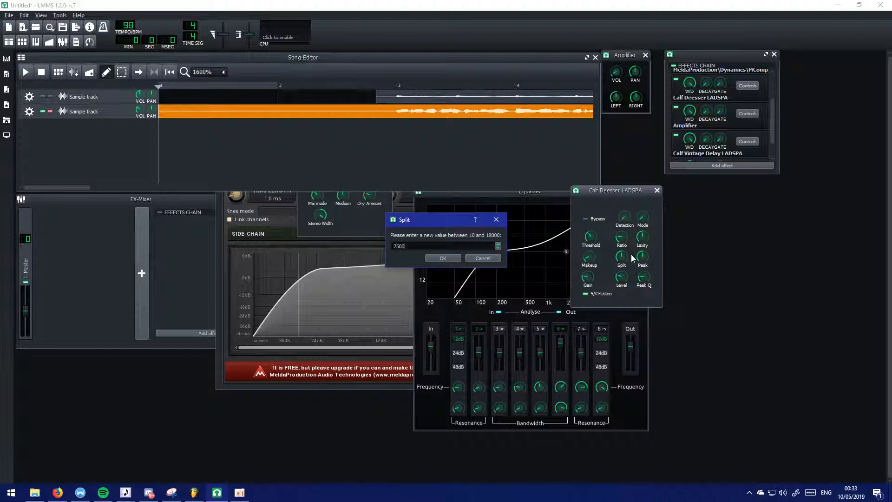
key("Return")
Move the deesser controls clear of the equalizer, turn off S/C-Listen and the solo, and play both tracks from just before bar 3
left_click(465, 174)
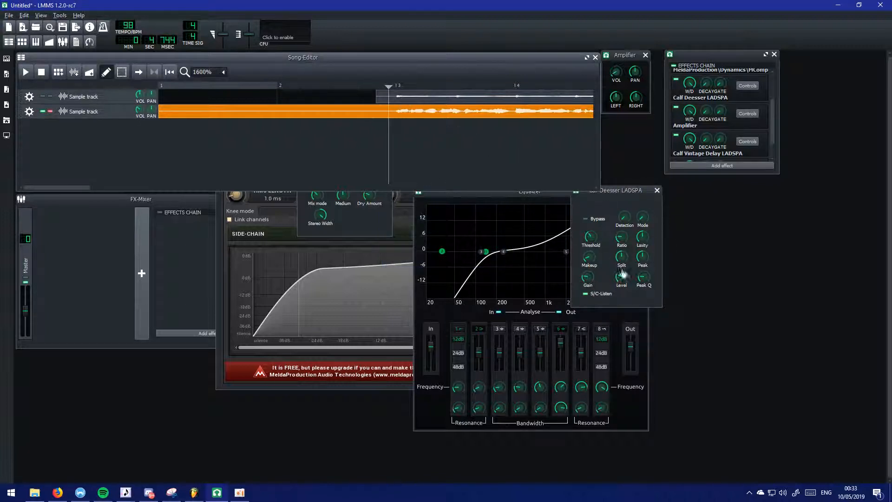
left_click_drag(620, 193, 756, 232)
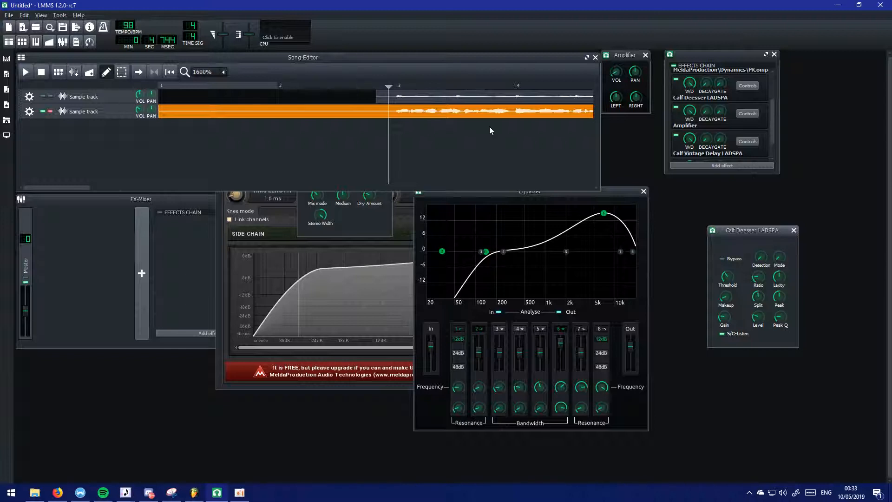
left_click(50, 111)
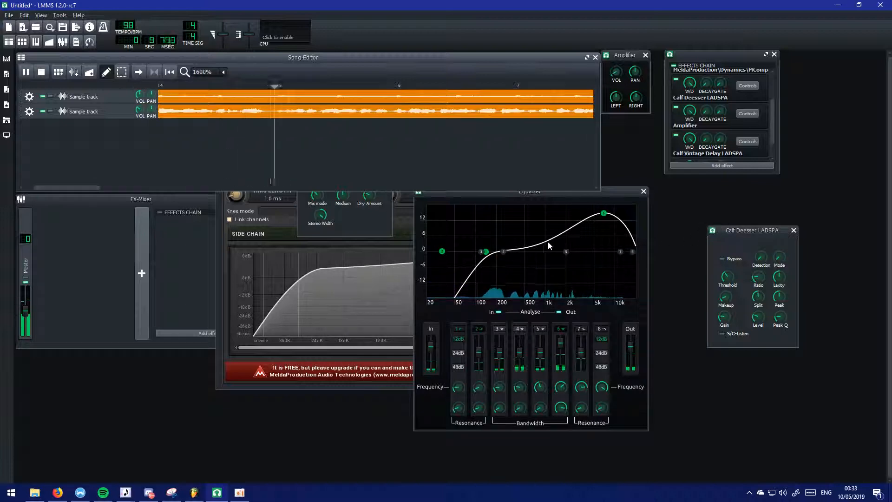
Compare the playing mix with the Calf Deesser switched on and off in the effects chain, and stop playback
scroll(773, 136, "down", 2)
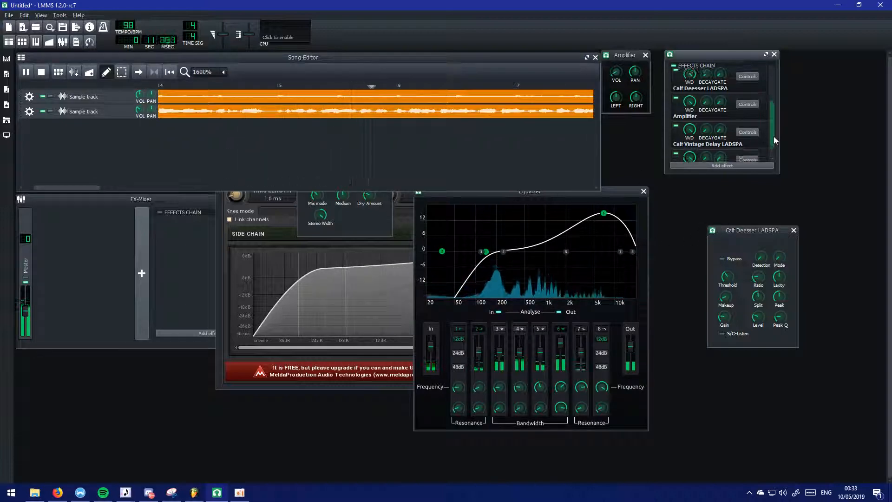
scroll(773, 138, "up", 3)
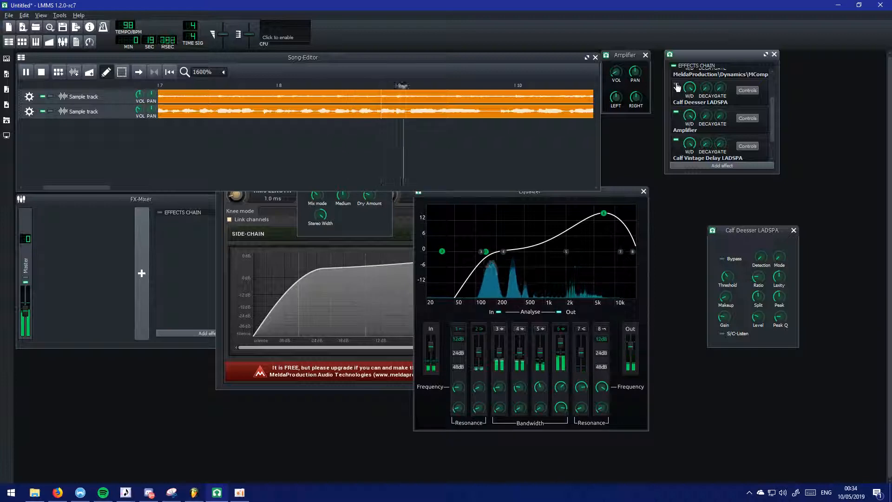
left_click(472, 149)
key("space")
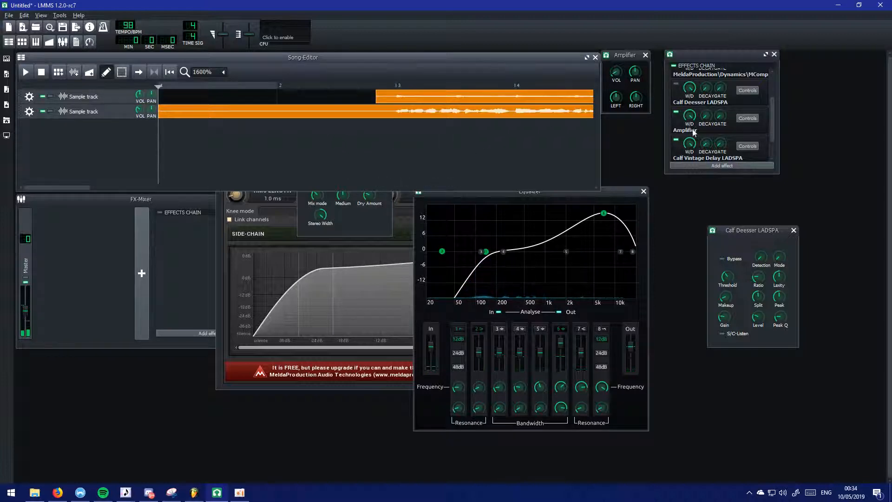
Move the Calf Deesser controls up under the effects chain, solo the second sample track, and play it
left_click_drag(754, 231, 720, 200)
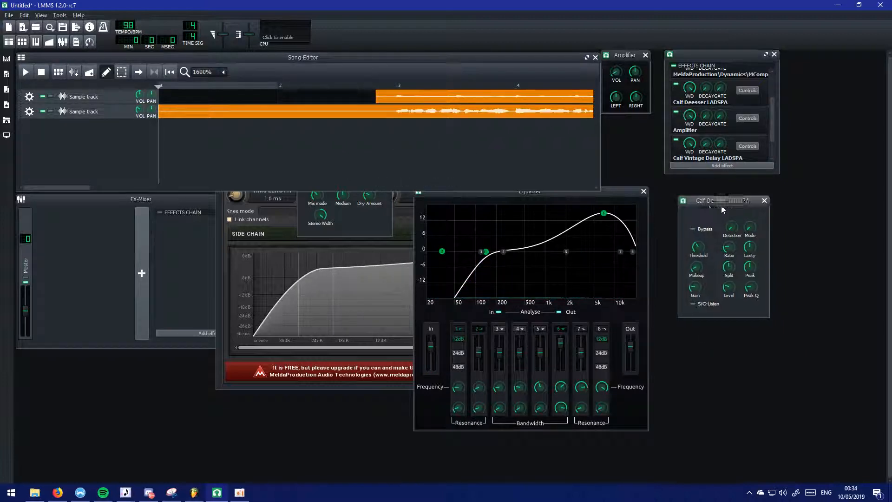
left_click(50, 113)
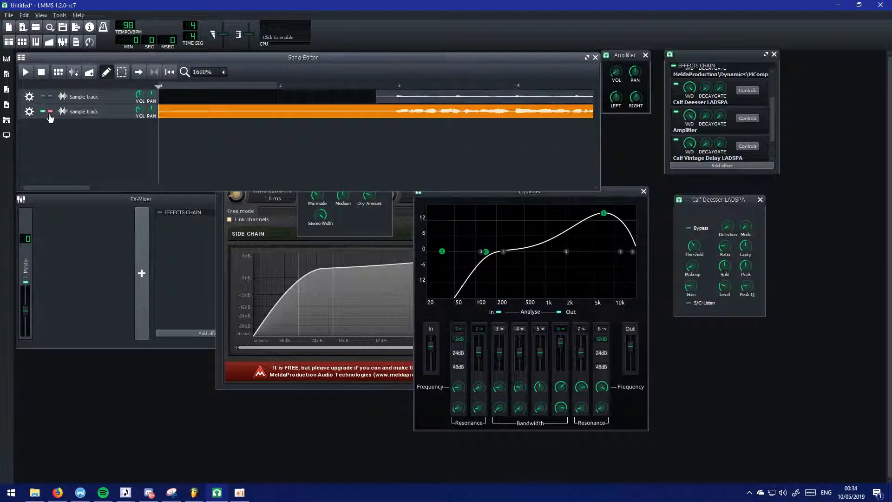
key("space")
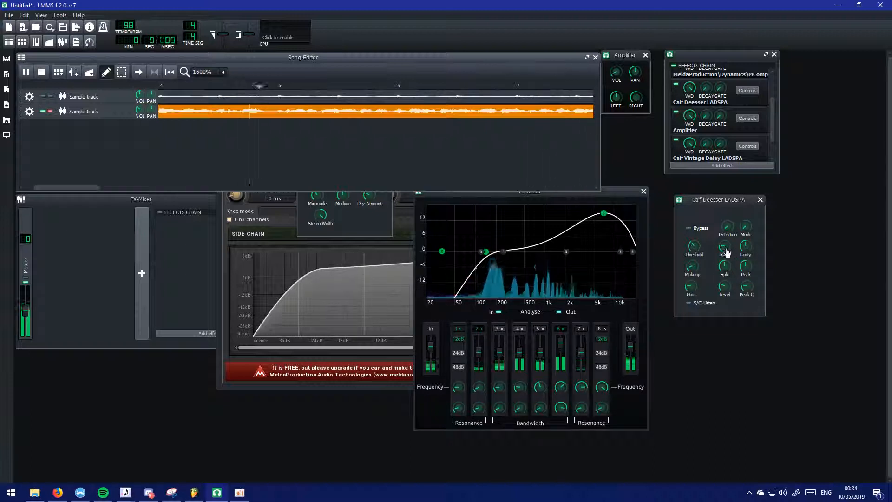
Reset the Calf Deesser's Gain, Threshold and Ratio to their defaults while the soloed track plays
left_click(727, 267)
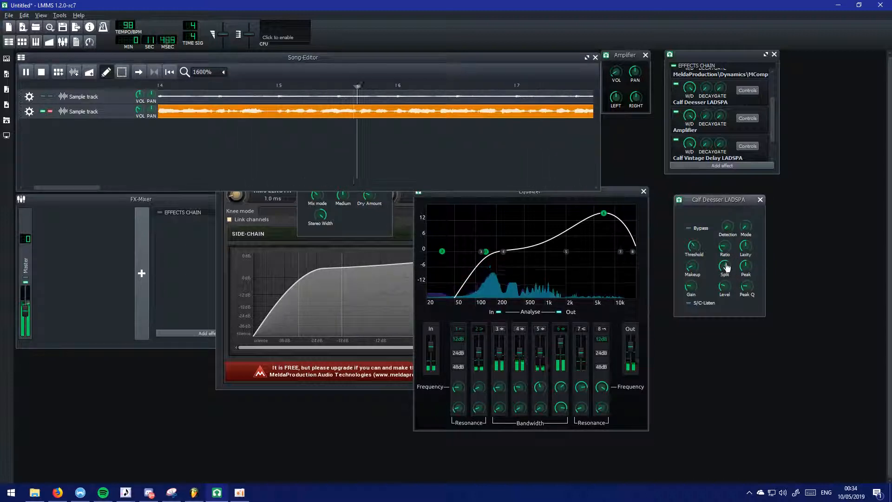
right_click(690, 291)
key("Escape")
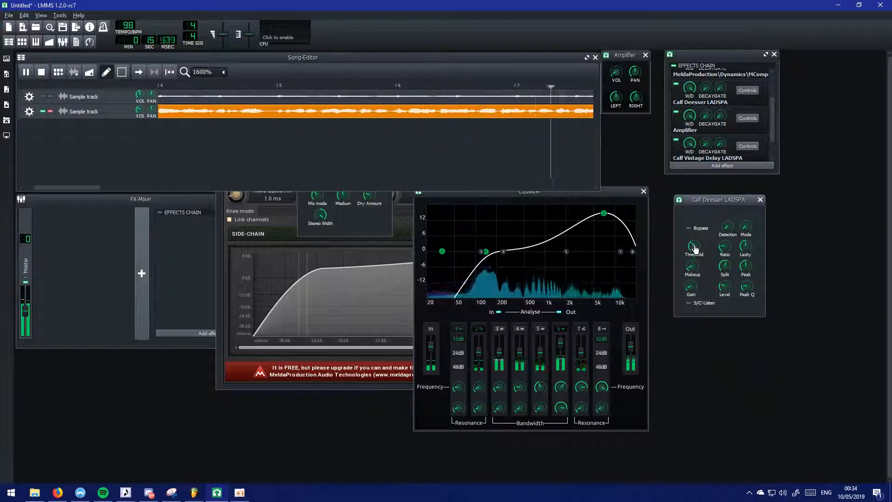
right_click(694, 247)
left_click(718, 266)
right_click(725, 246)
left_click(746, 265)
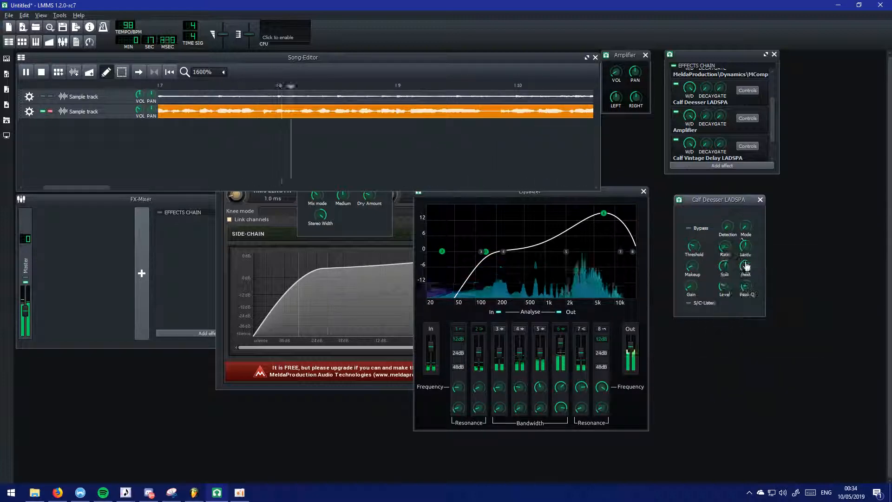
Reset the Calf Deesser's Laxity, Split, Level and Peak Q to their defaults
right_click(743, 247)
left_click(764, 265)
right_click(723, 262)
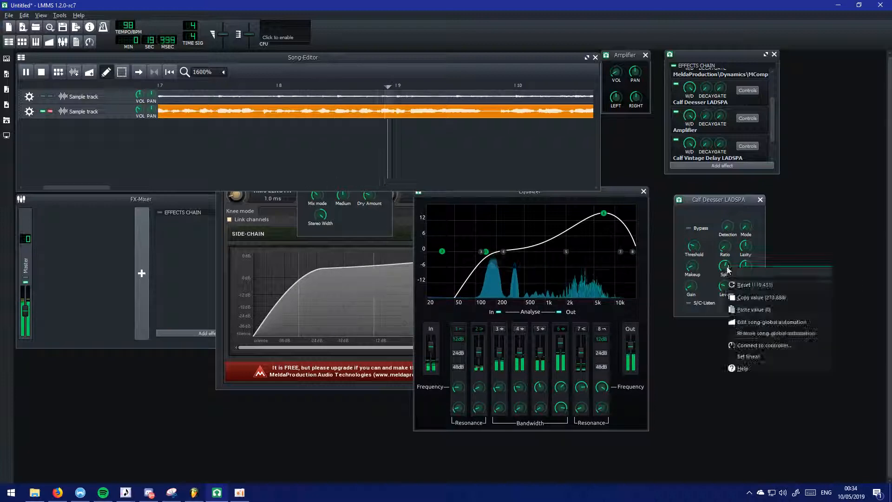
left_click(744, 282)
right_click(724, 286)
left_click(746, 305)
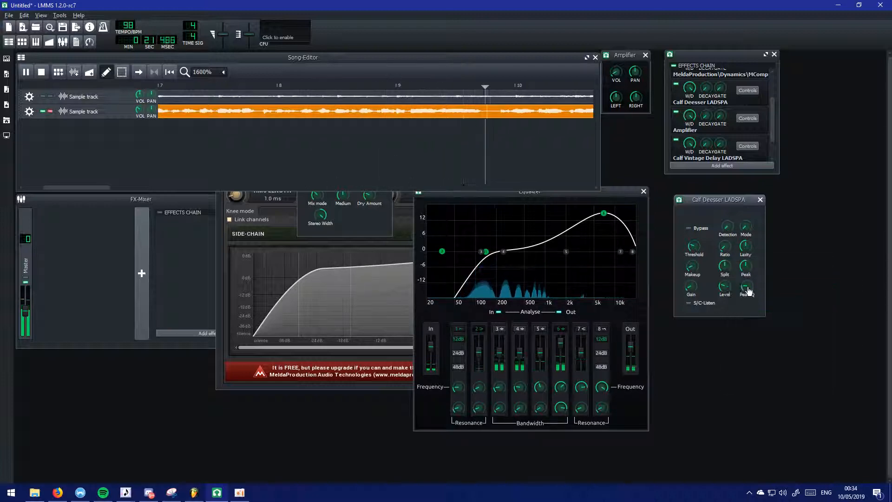
right_click(752, 288)
left_click(774, 306)
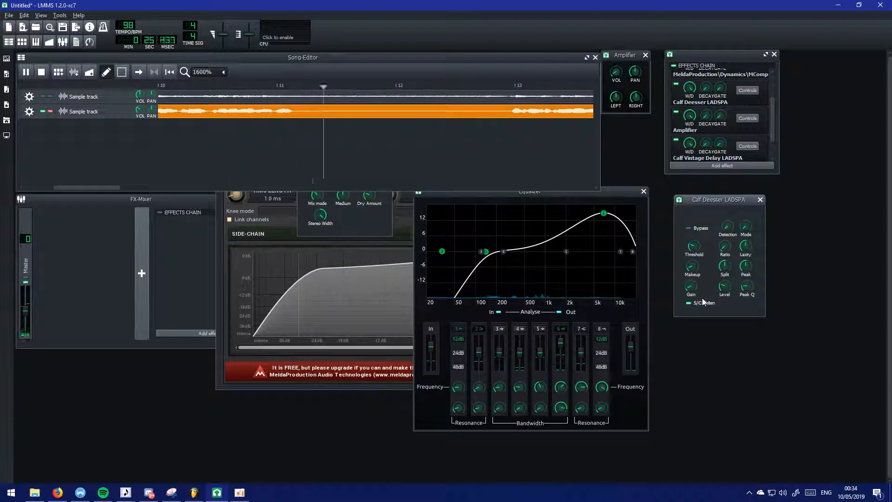
Replay the soloed track with S/C-Listen on, raise the deesser's Gain, and turn S/C-Listen off while playing from just before bar 3
left_click(42, 72)
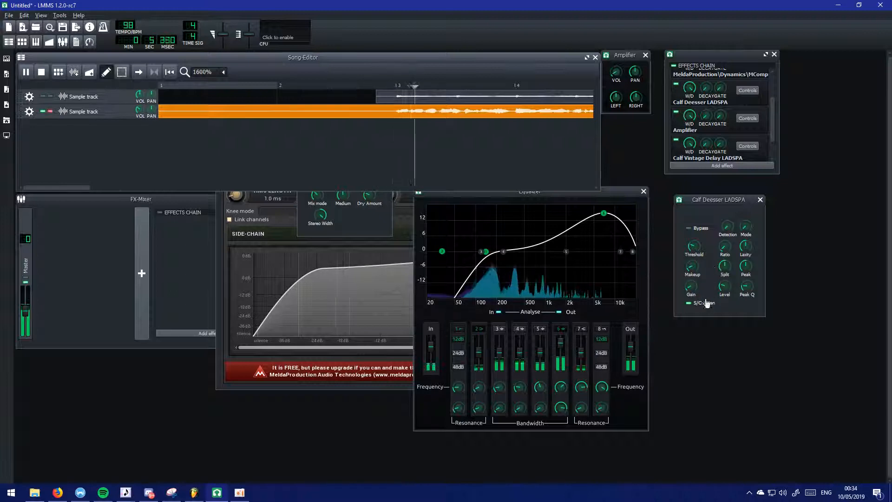
key("space")
left_click(688, 289)
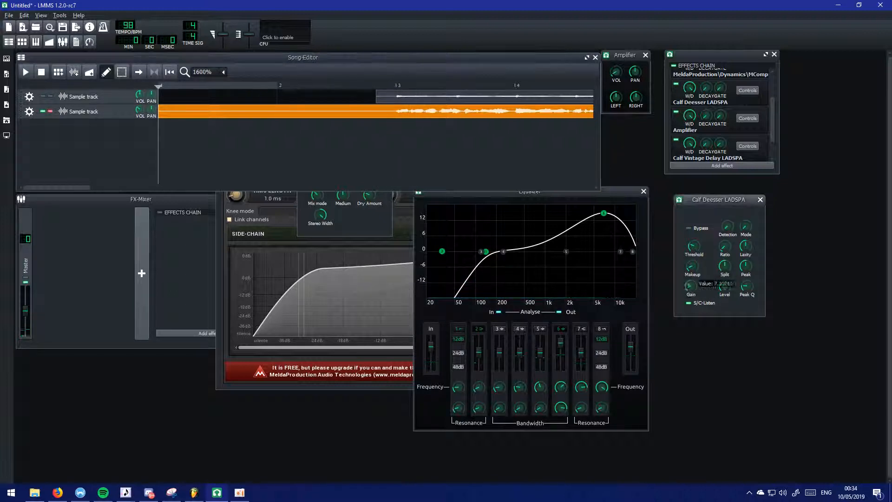
left_click(378, 87)
key("space")
left_click(711, 305)
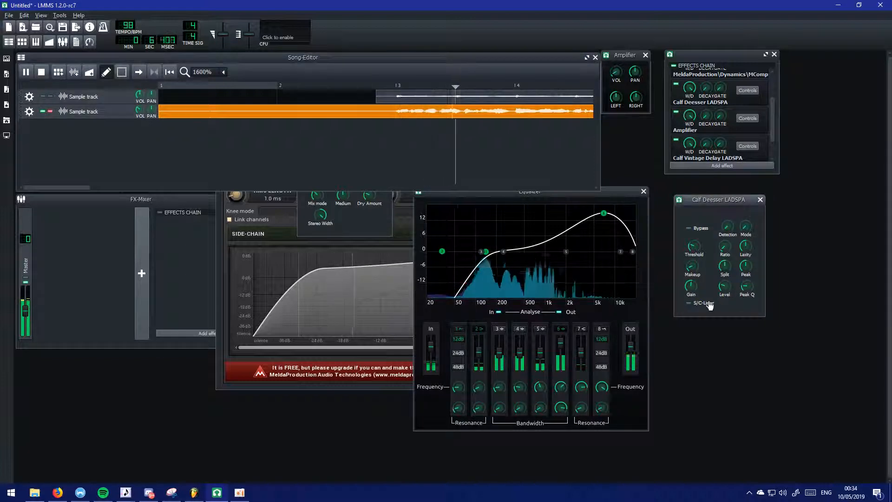
Replay from just before bar 3, raising the Calf Deesser's Ratio and Threshold slightly and lowering its Gain
left_click(386, 87)
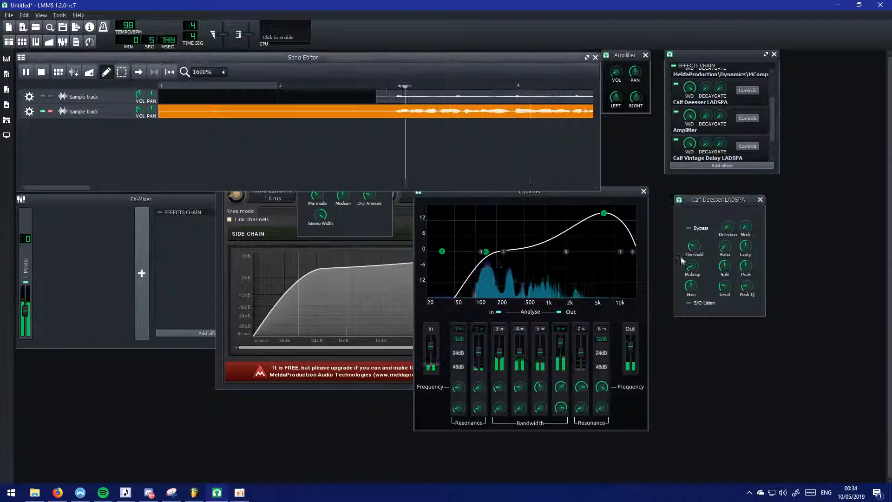
key("space")
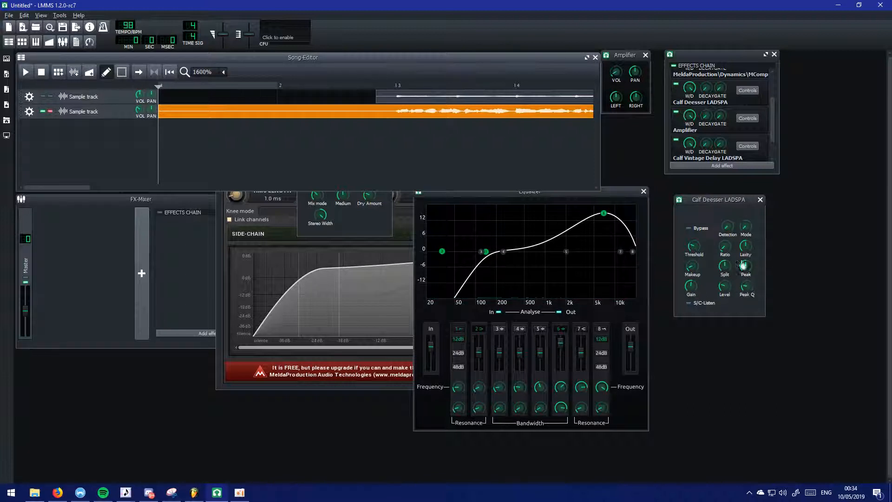
left_click(730, 250)
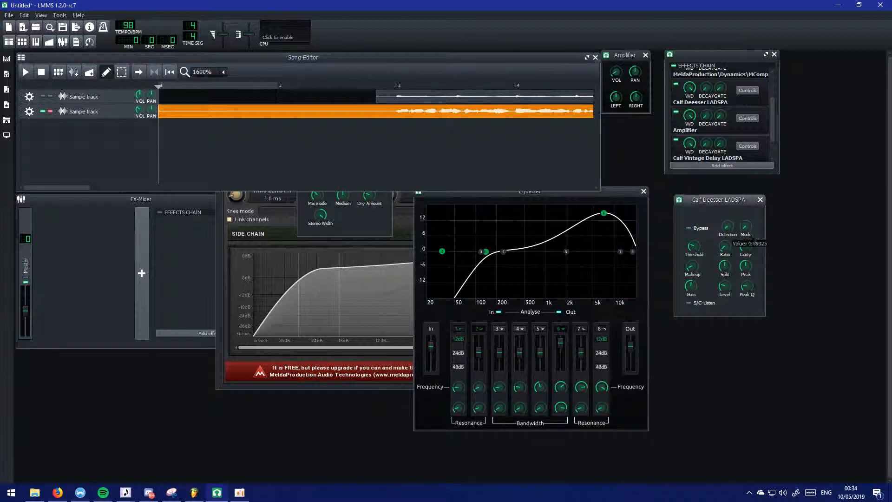
left_click(382, 87)
key("space")
left_click_drag(728, 250, 750, 244)
left_click_drag(695, 248, 725, 247)
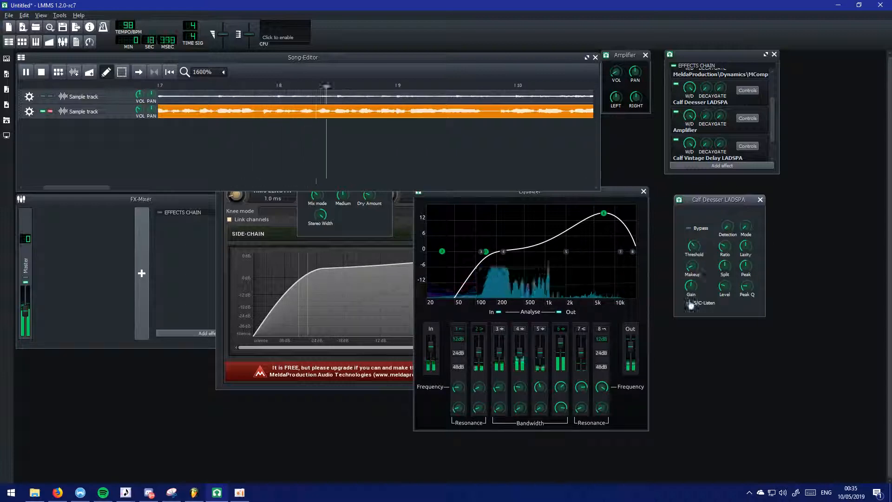
left_click_drag(691, 289, 692, 288)
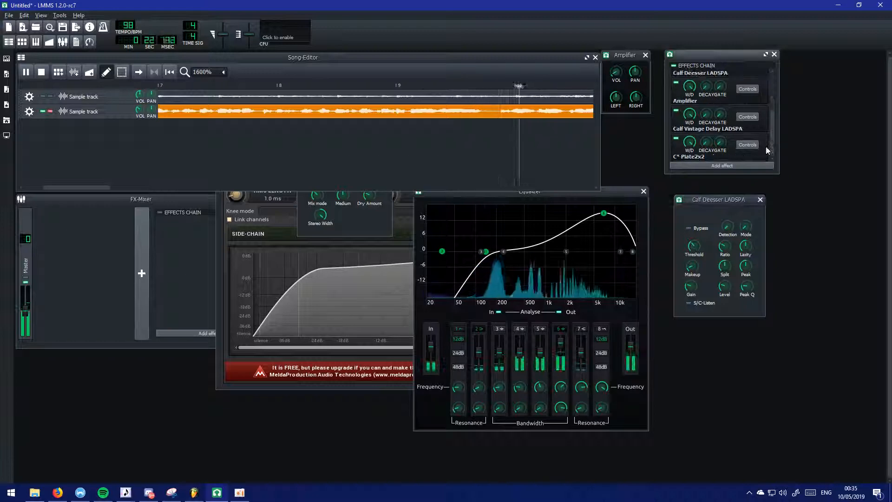
Remove the Calf Deesser from the effects chain and stop playback
scroll(744, 135, "down", 1)
right_click(756, 151)
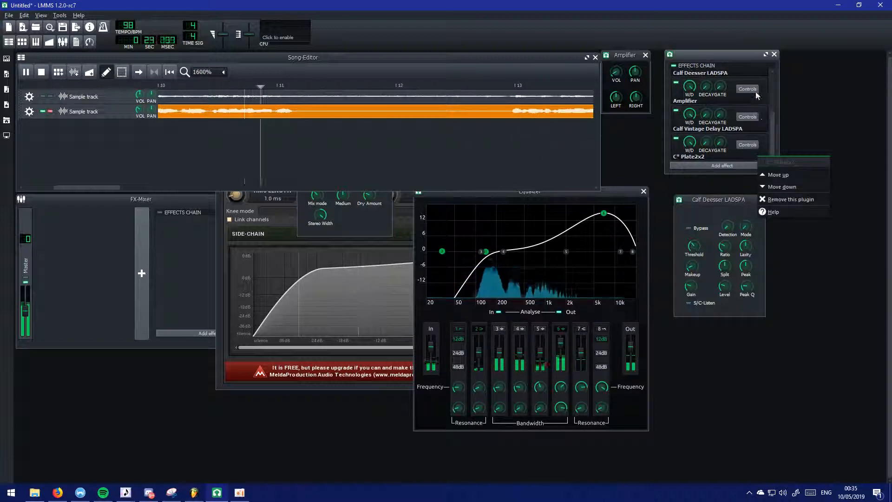
left_click(756, 75)
right_click(757, 76)
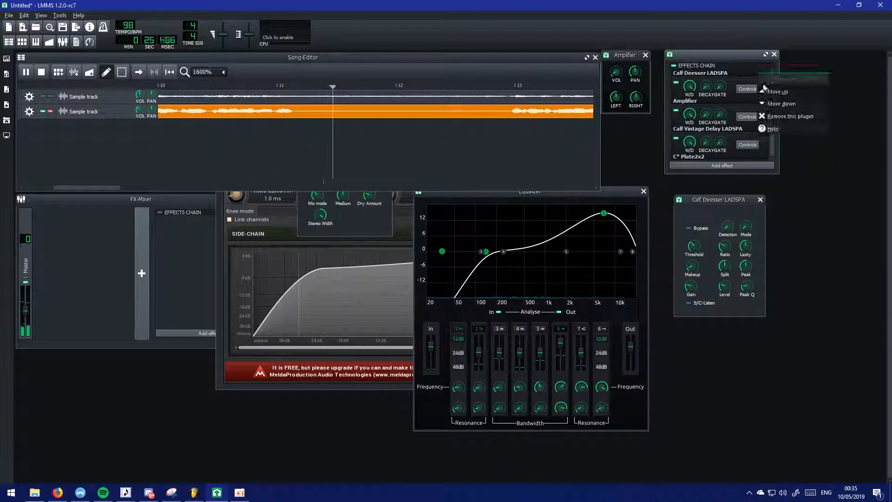
left_click(790, 120)
key("space")
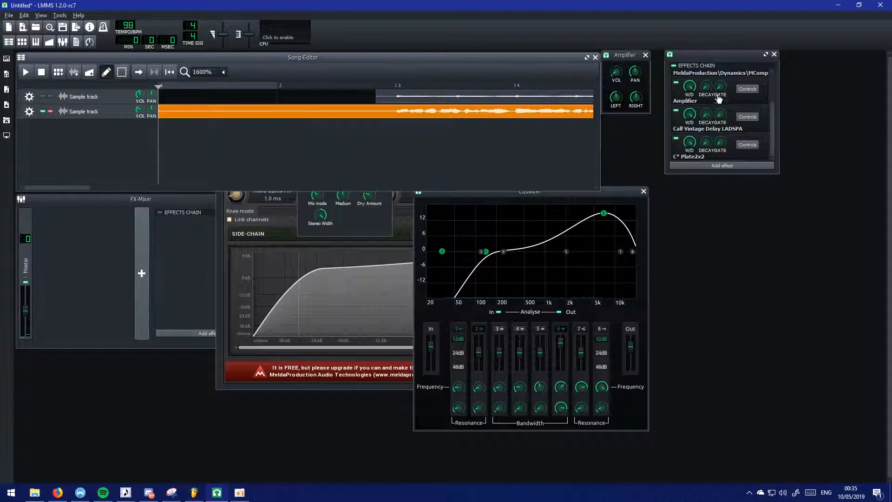
Add the TAP DeEsser effect and move it up the chain to directly after the Amplifier, ahead of the Calf Vintage Delay
left_click(722, 165)
type("deess")
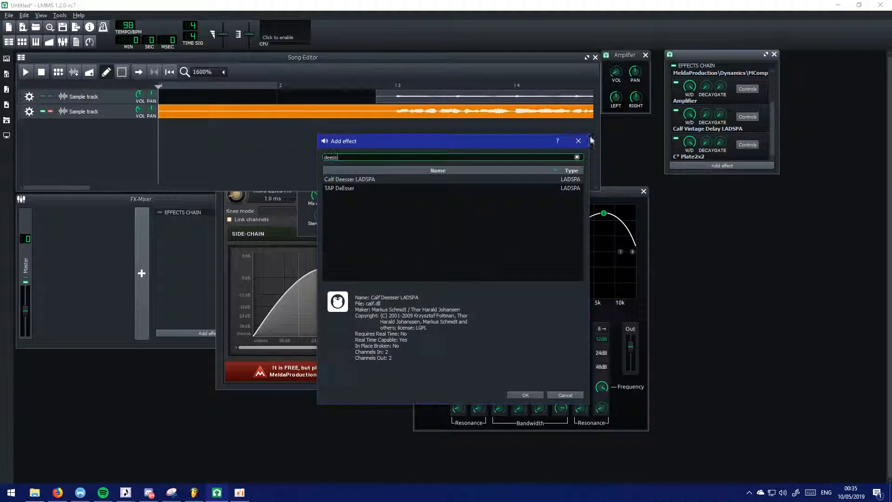
double_click(406, 188)
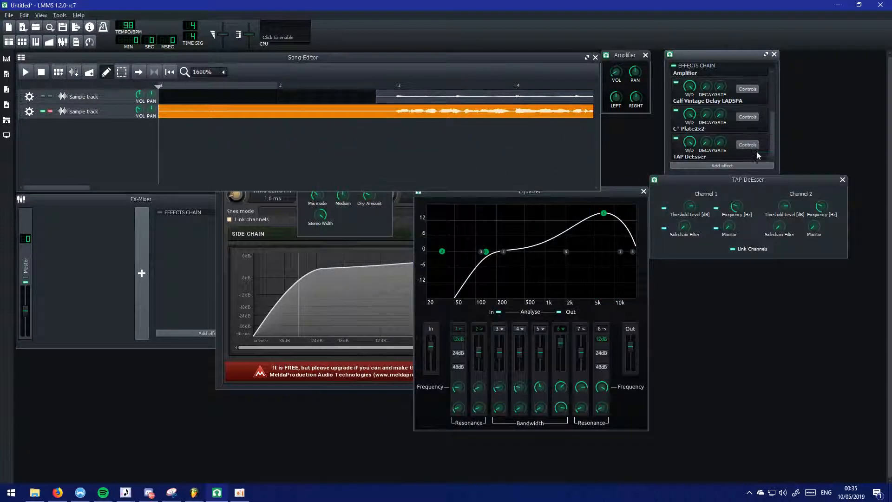
right_click(757, 156)
left_click(772, 170)
right_click(735, 132)
left_click(748, 145)
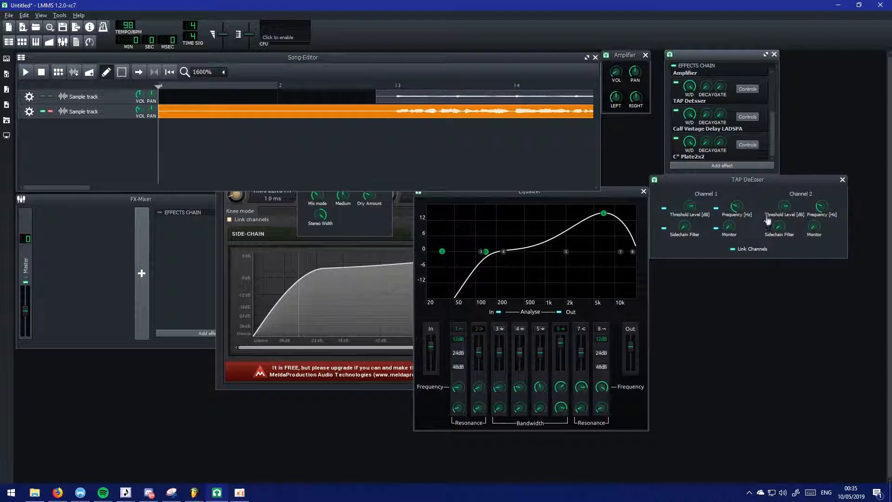
Place the TAP DeEsser controls over the FX-Mixer, turn Monitor fully up, and adjust Frequency while playing from just before bar 3
left_click_drag(737, 185, 142, 293)
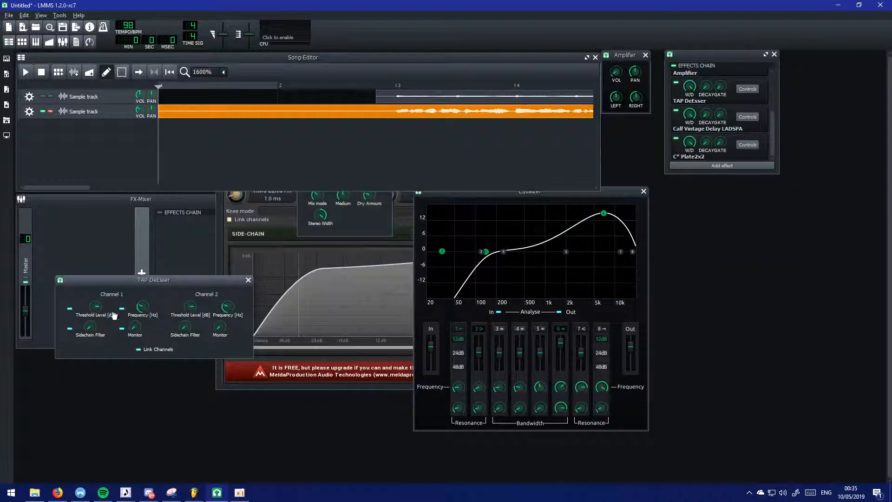
left_click(390, 87)
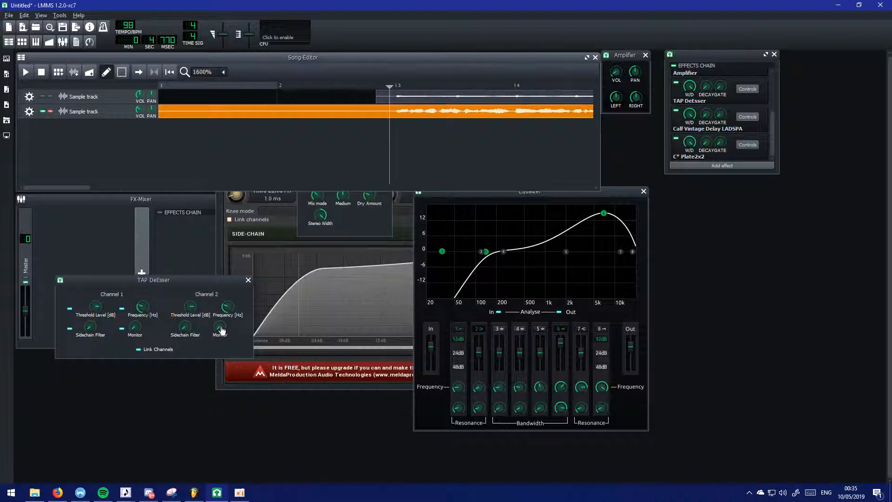
left_click_drag(221, 330, 226, 327)
left_click(398, 157)
key("space")
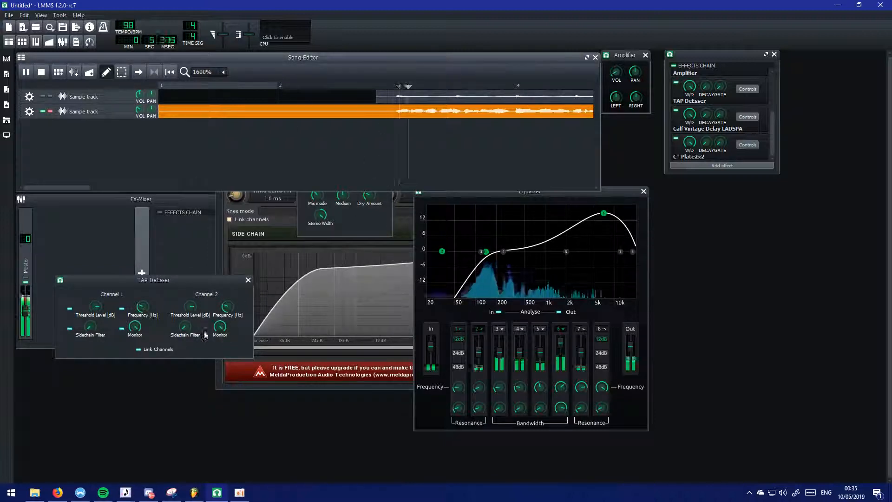
mouse_move(224, 306)
left_mouse_down()
mouse_move(225, 297)
mouse_move(226, 309)
left_mouse_up()
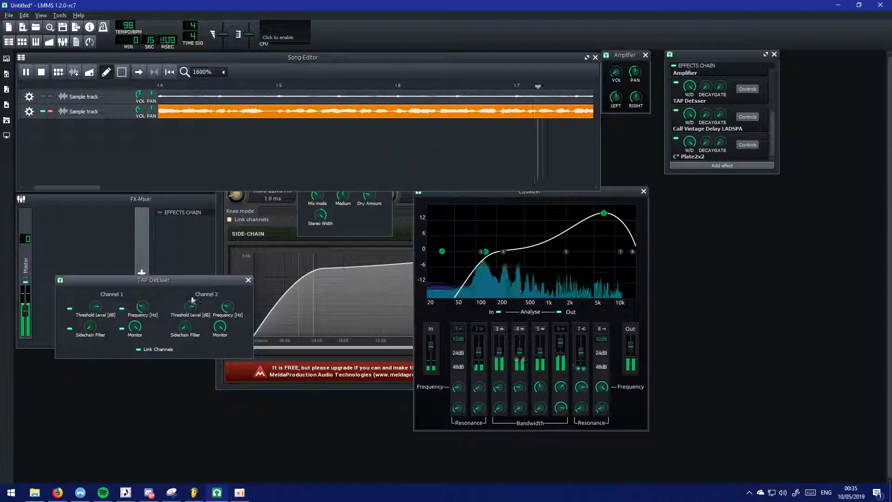
mouse_move(158, 314)
left_mouse_down()
mouse_move(158, 301)
mouse_move(158, 311)
left_mouse_up()
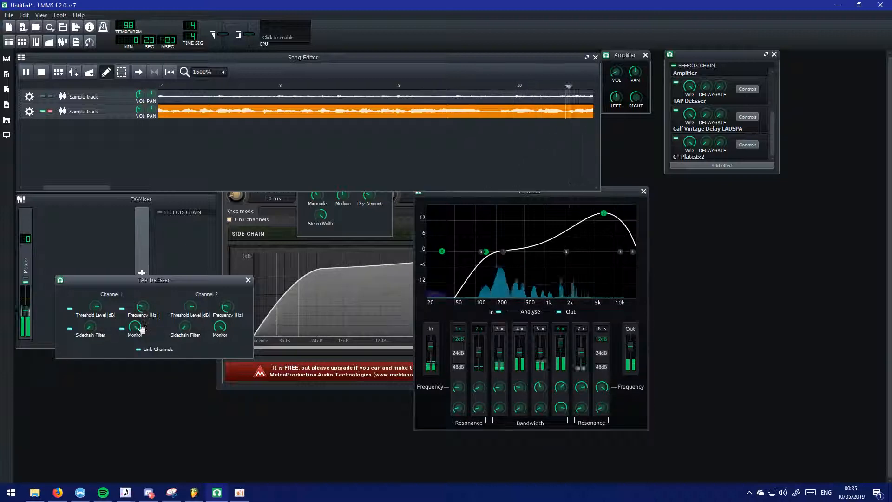
Try lower Threshold Level settings on the TAP DeEsser, replaying from just before bar 3, and reset the threshold to 0
left_click_drag(96, 305, 95, 325)
left_click(230, 172)
key("space")
left_click(408, 89)
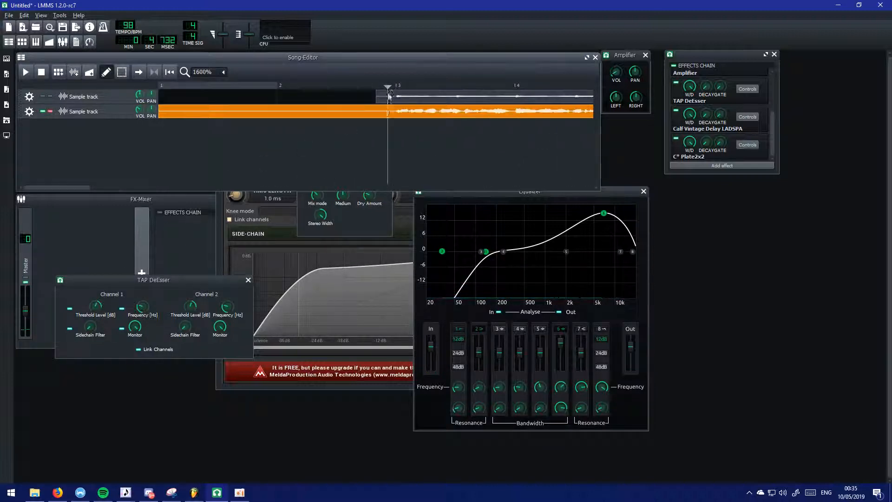
key("space")
left_click(98, 309)
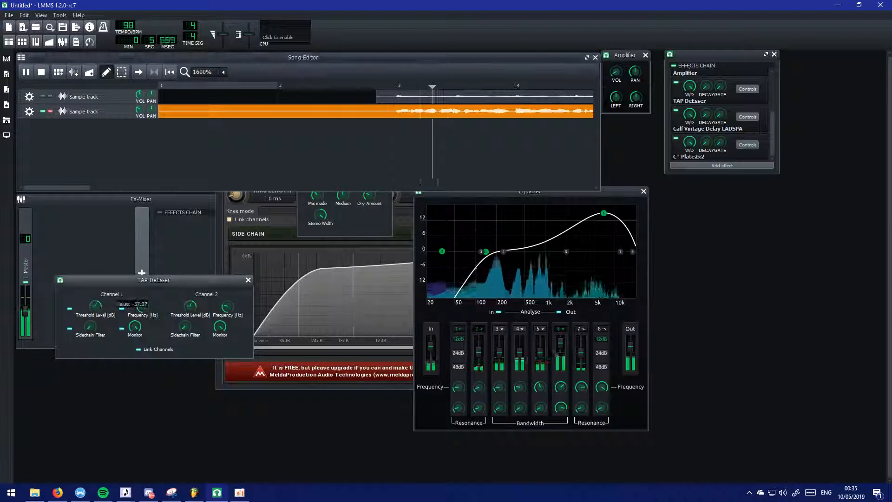
right_click(98, 309)
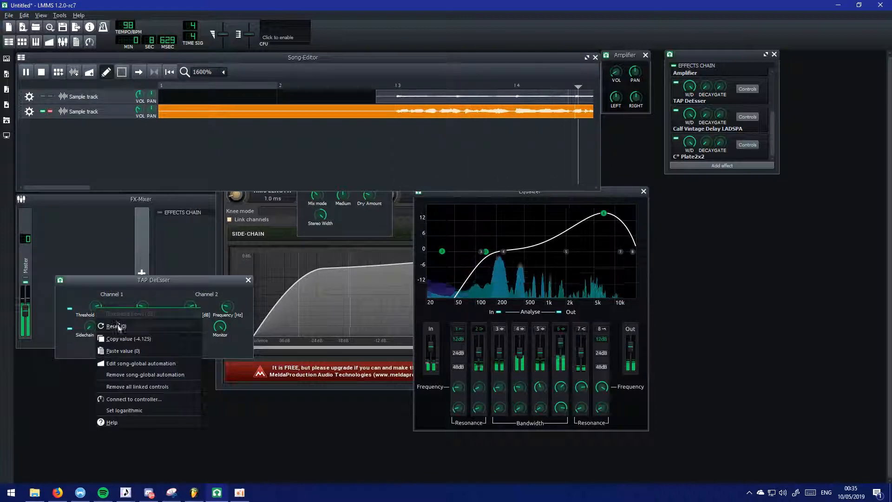
left_click(116, 325)
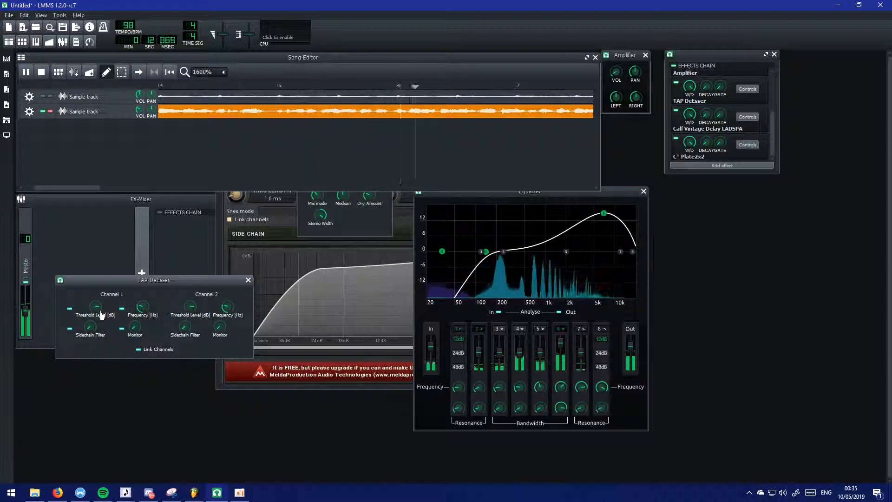
Lower the TAP DeEsser's Threshold Level to -27.6 dB and check its Frequency setting while the soloed track plays
left_click_drag(106, 310, 106, 303)
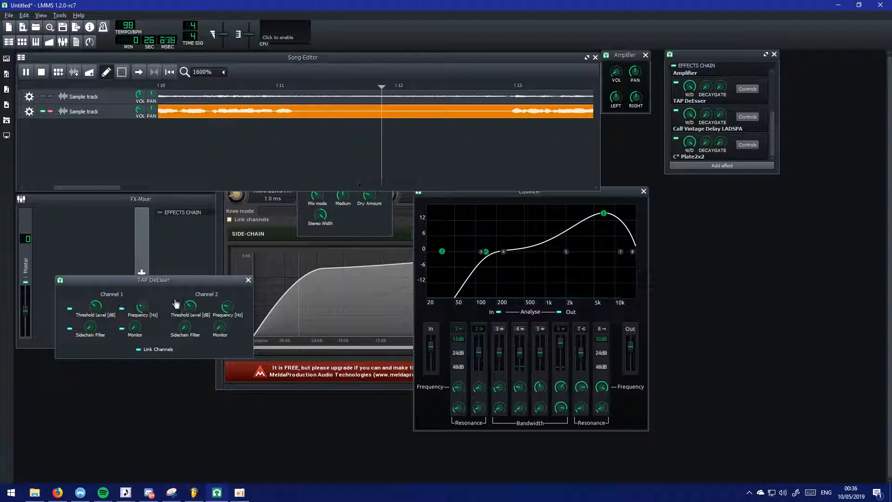
left_click(142, 307)
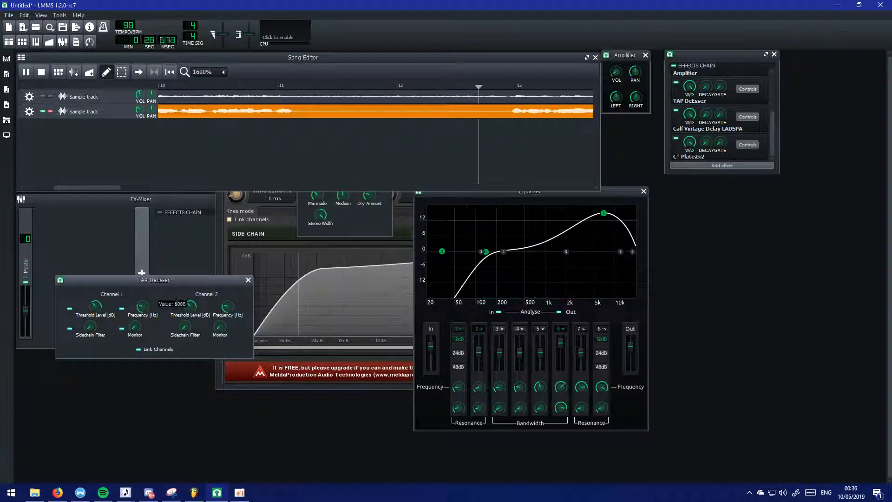
left_click(95, 305)
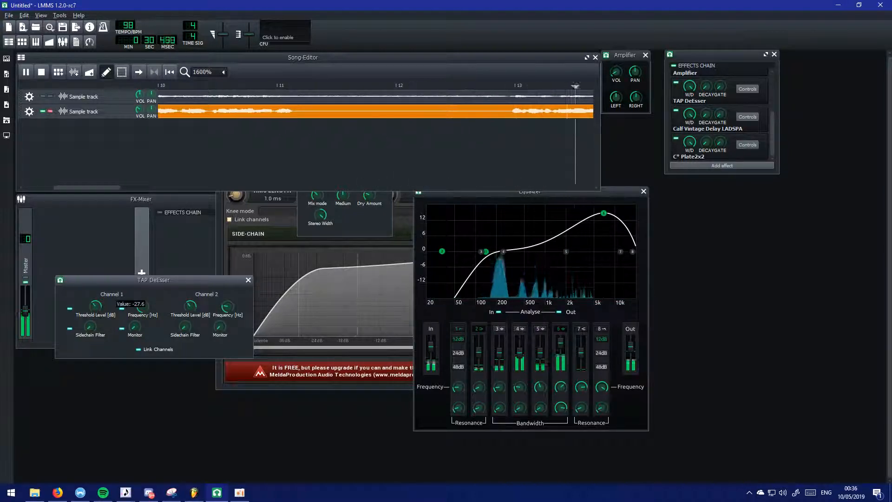
Fine-tune the TAP DeEsser's Threshold Level while the lower sample track plays
left_click_drag(95, 305, 96, 307)
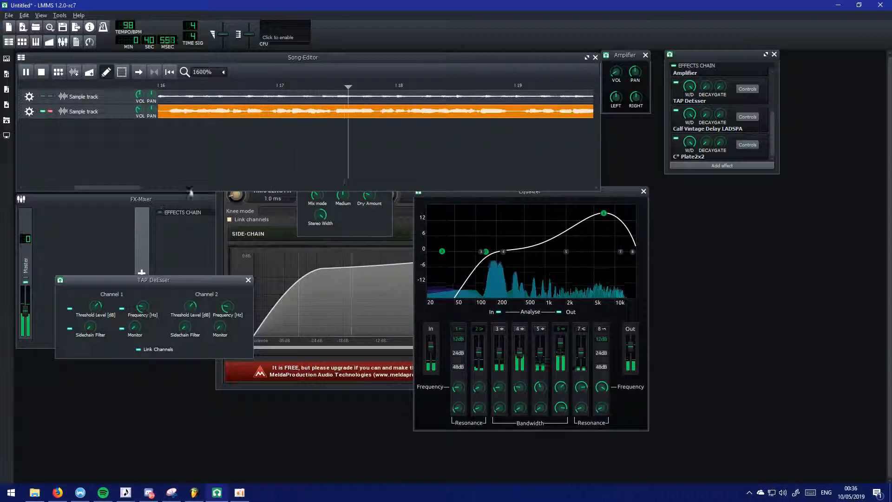
key("space")
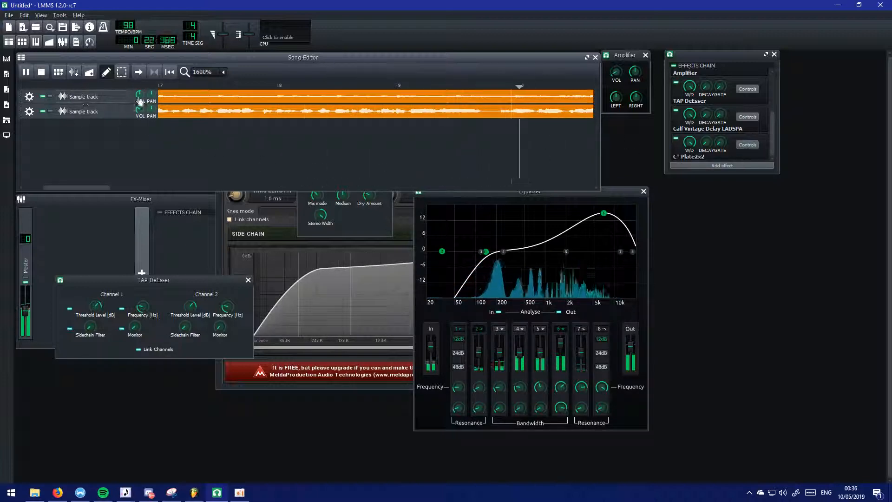
Adjust the upper sample track's volume and the Amplifier's VOL while both tracks play from just before bar 13
left_click_drag(139, 100, 140, 99)
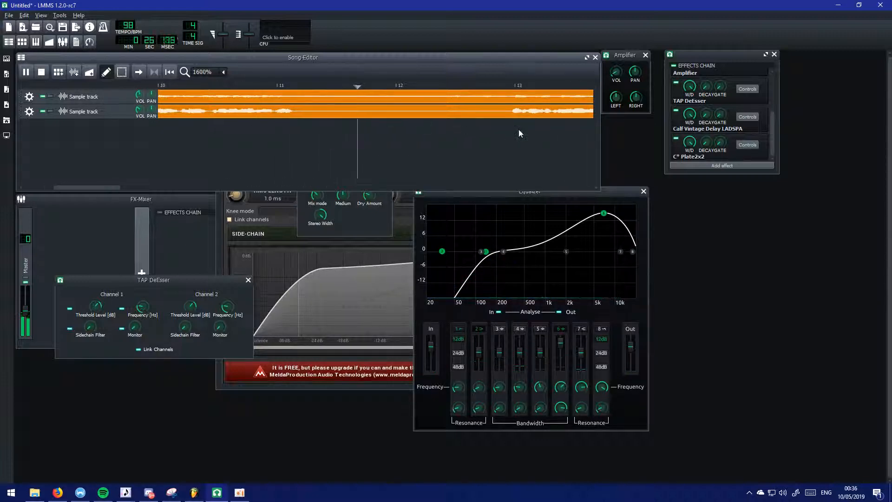
left_click(500, 85)
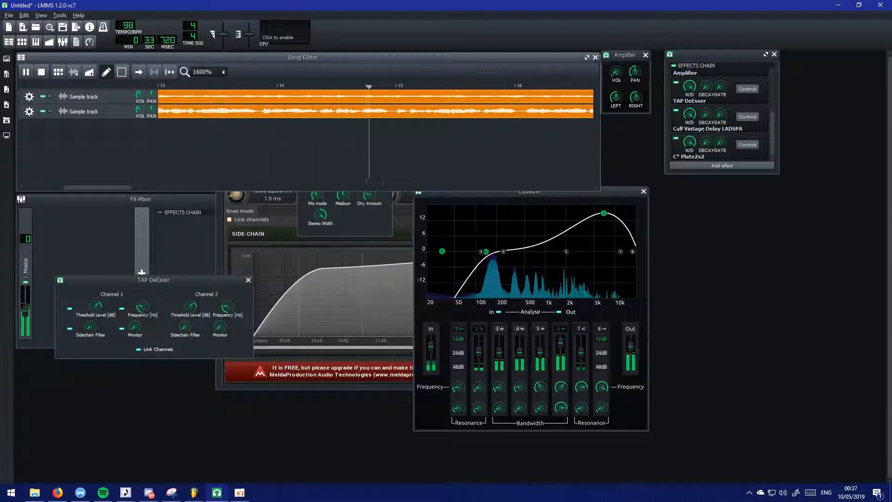
left_click_drag(616, 72, 617, 70)
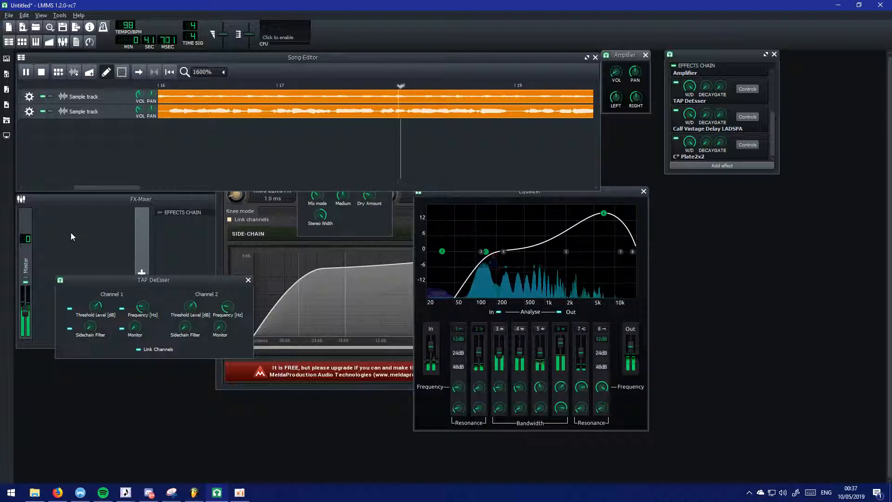
Close the Calf Vintage Delay controls and stop playback
left_click(358, 228)
left_click(387, 129)
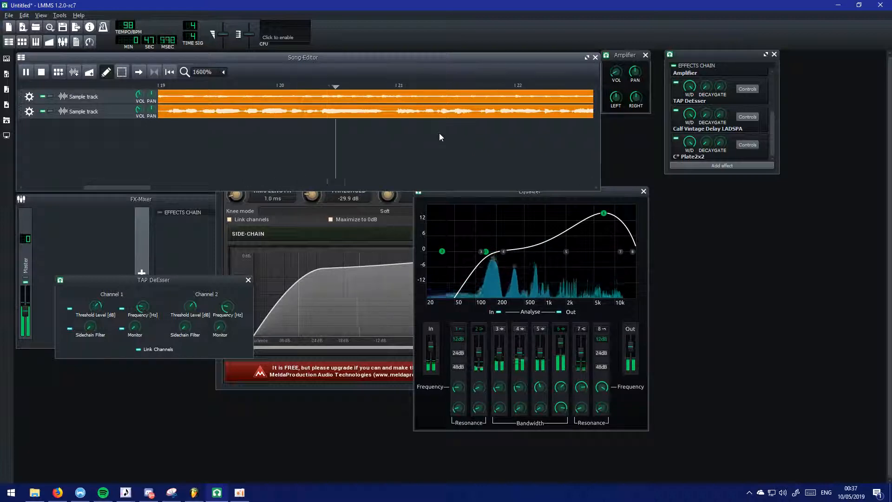
key("space")
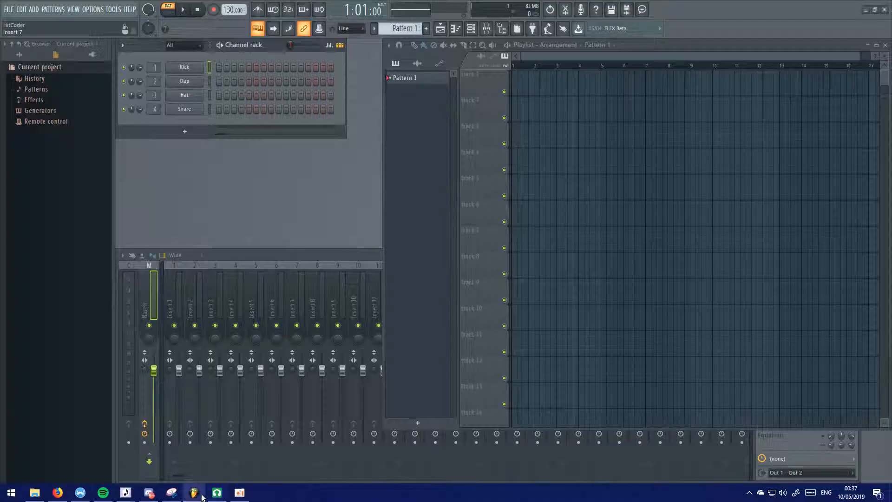
Switch to FL Studio and add オケ to playlist Track 1 and main-tempest to Track 2 from the grey-one-renders folder
left_click(194, 492)
key("alt+Tab")
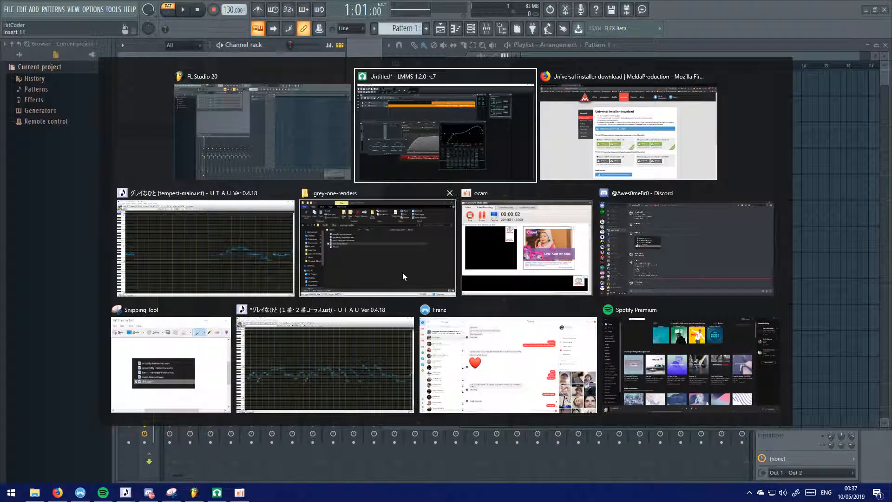
left_click(367, 242)
left_click_drag(527, 237, 518, 82)
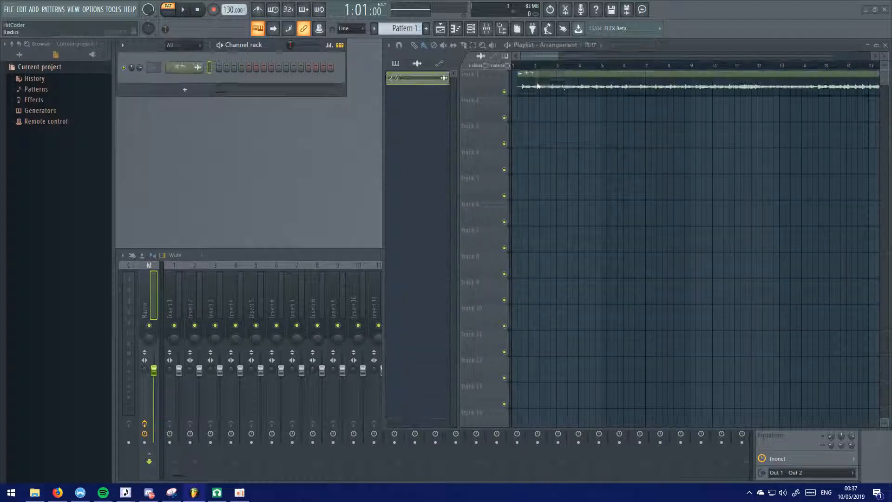
key("alt+Tab")
left_click_drag(534, 226, 518, 106)
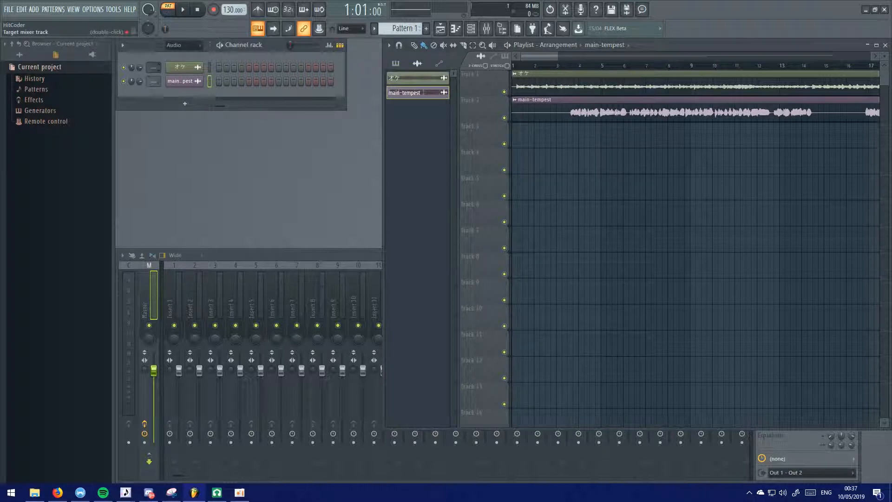
Route the オケ channel to mixer Insert 1 and the main-tempest channel to Insert 2
left_click(177, 310)
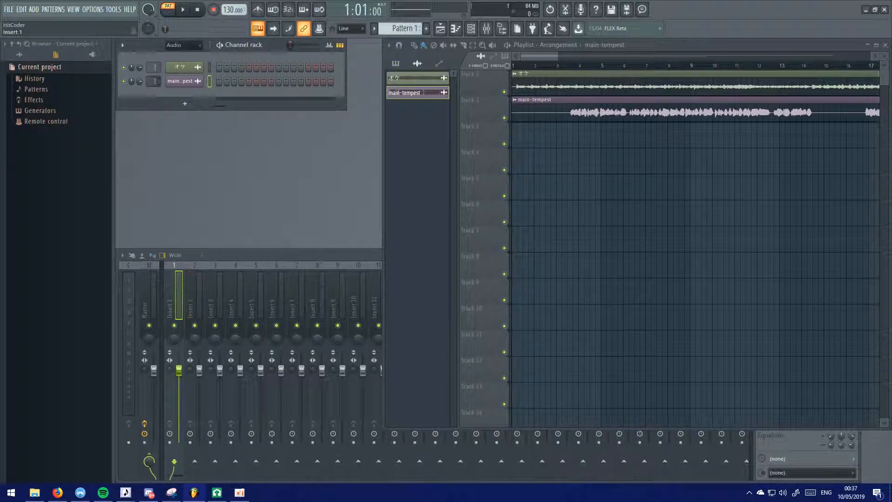
left_click_drag(155, 84, 154, 77)
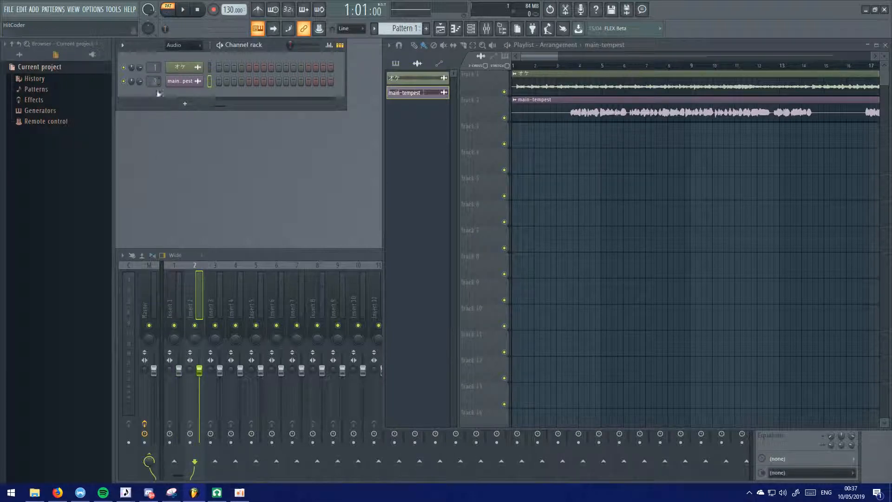
Load Fruity Parametric EQ 2 in slot 1 and Maximus in slot 2 of mixer Insert 2
left_click(239, 265)
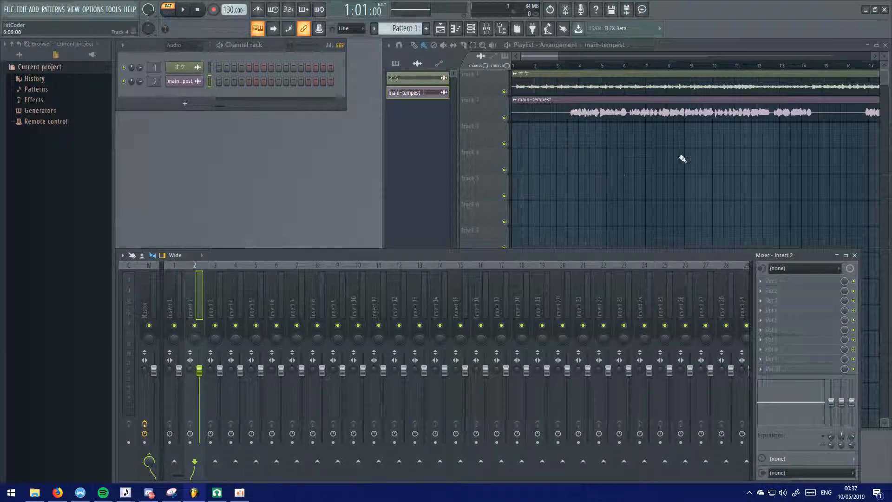
left_click(771, 278)
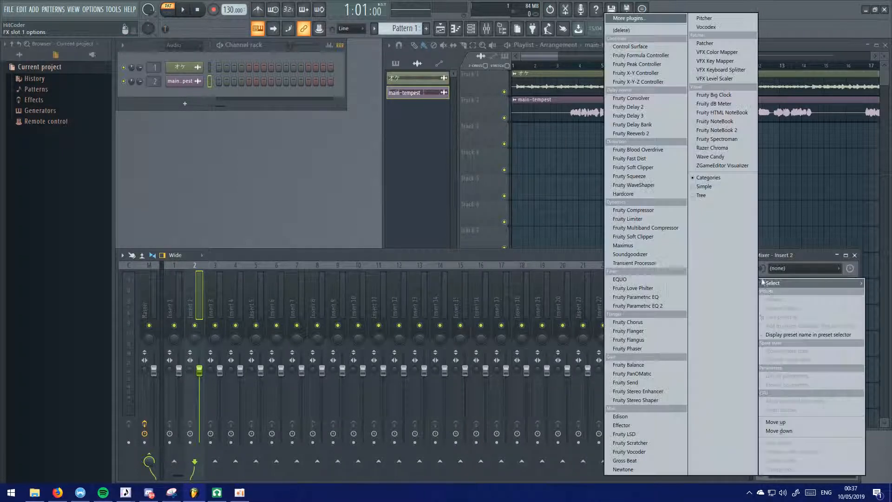
left_click(662, 309)
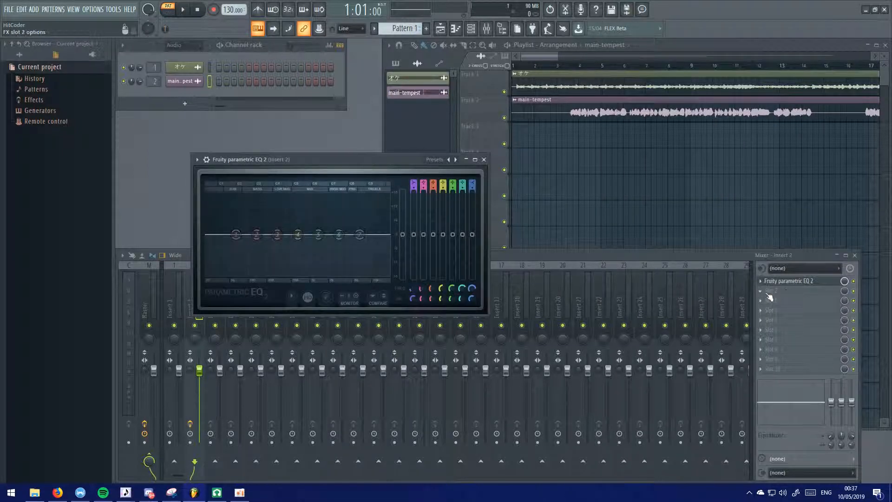
left_click(768, 298)
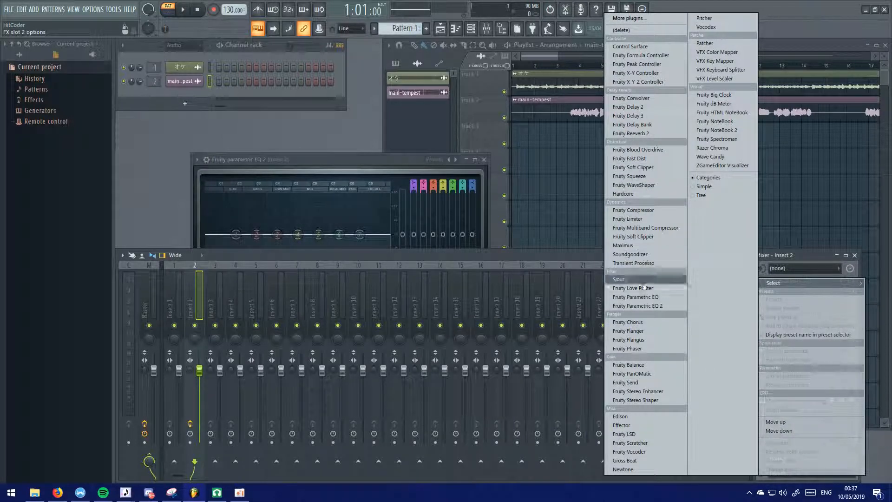
left_click(644, 246)
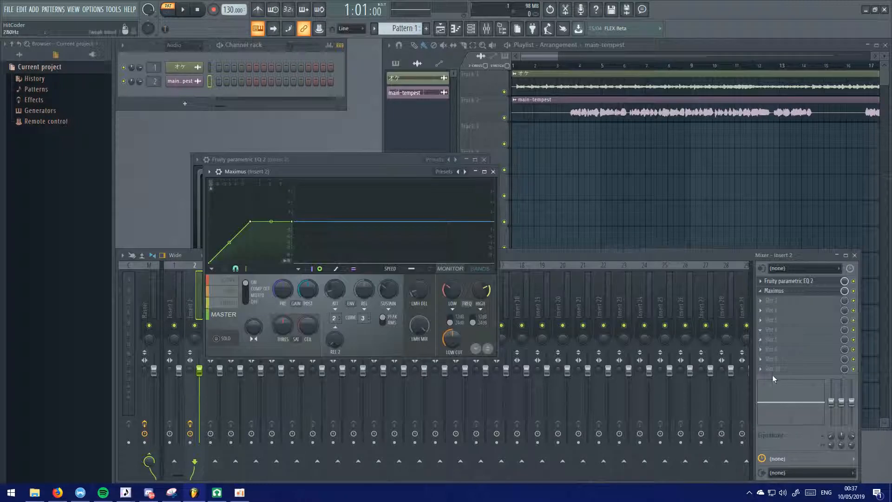
Load Fruity Convolver in slot 10 and Fruity Delay 3 in slot 8 of mixer Insert 2
left_click(760, 369)
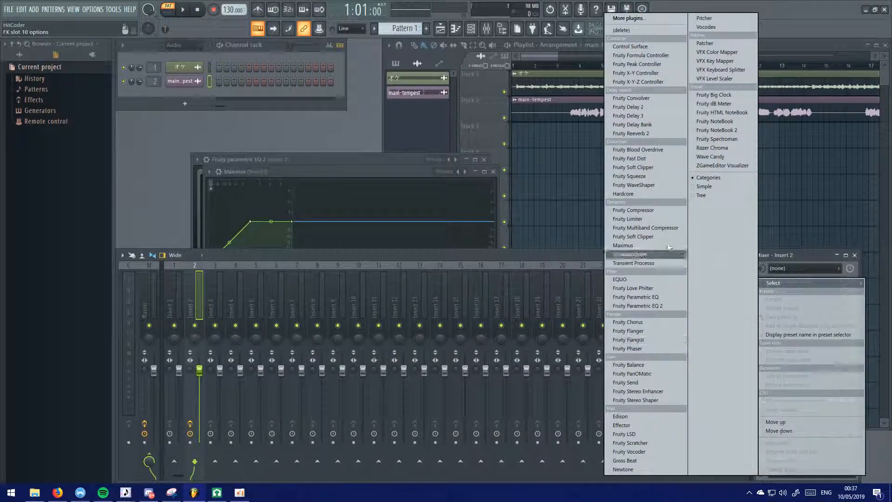
left_click(668, 99)
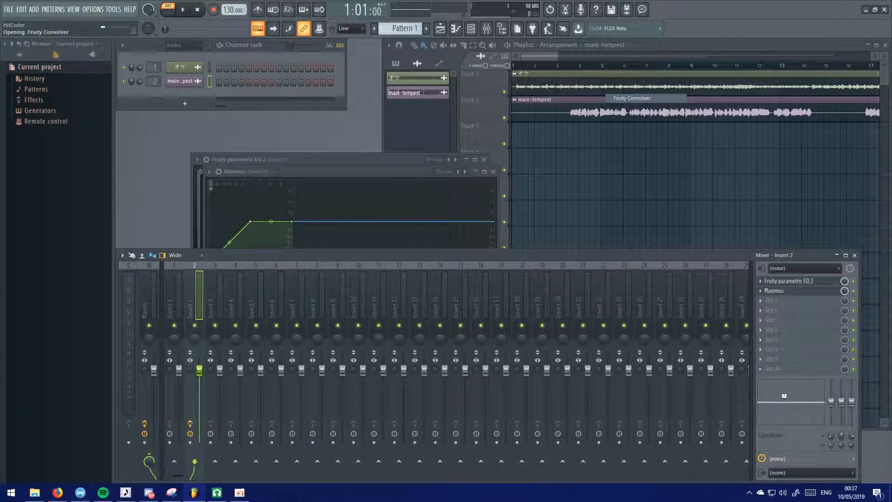
left_click(764, 352)
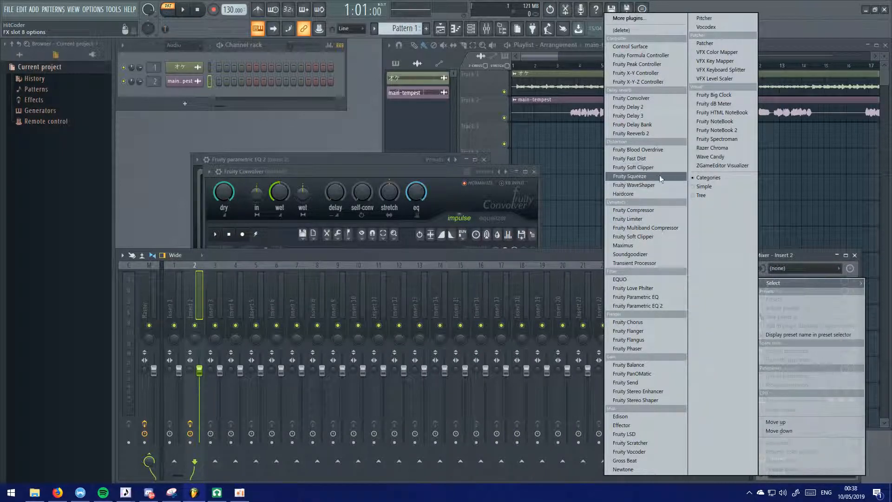
left_click(648, 108)
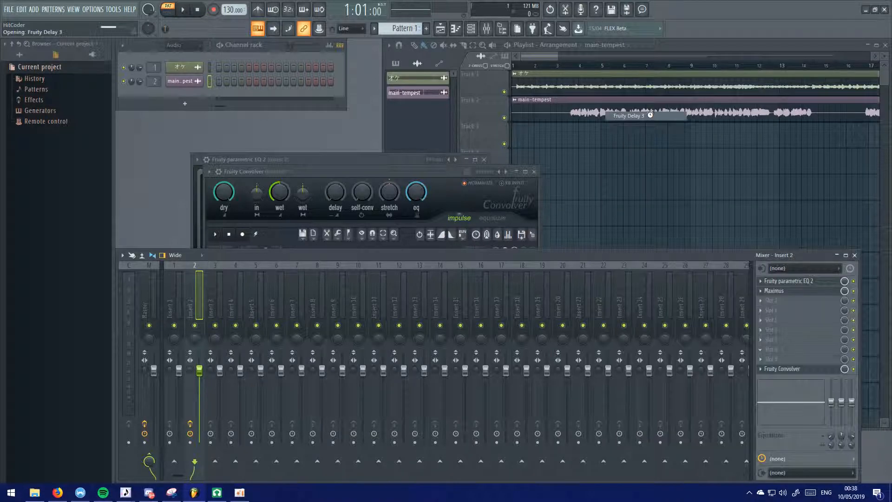
Spread out the Fruity Delay 3, Fruity Convolver and Maximus windows so each one's controls are accessible
left_click_drag(357, 150, 515, 286)
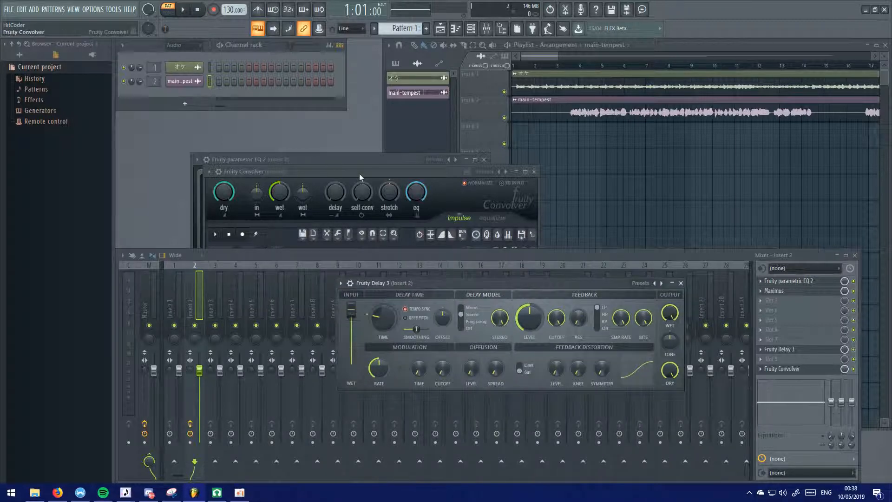
left_click_drag(358, 174, 618, 168)
left_click_drag(361, 174, 260, 219)
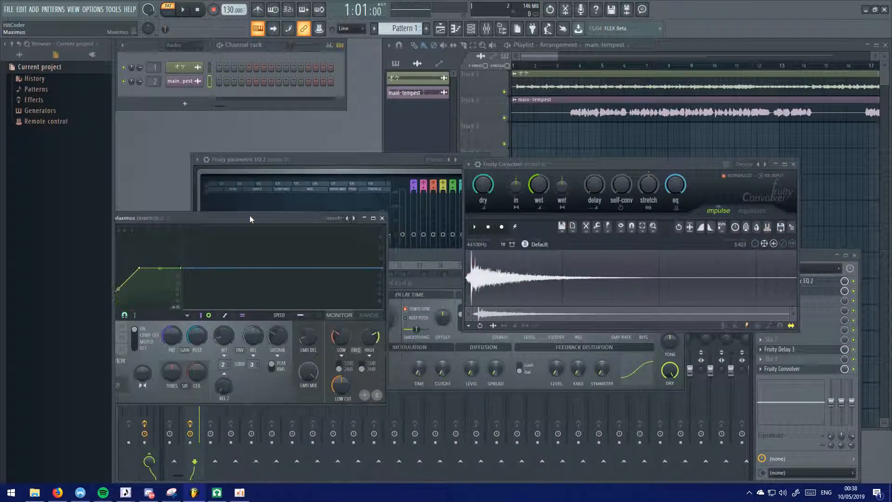
left_click_drag(412, 284, 520, 303)
left_click_drag(285, 219, 364, 140)
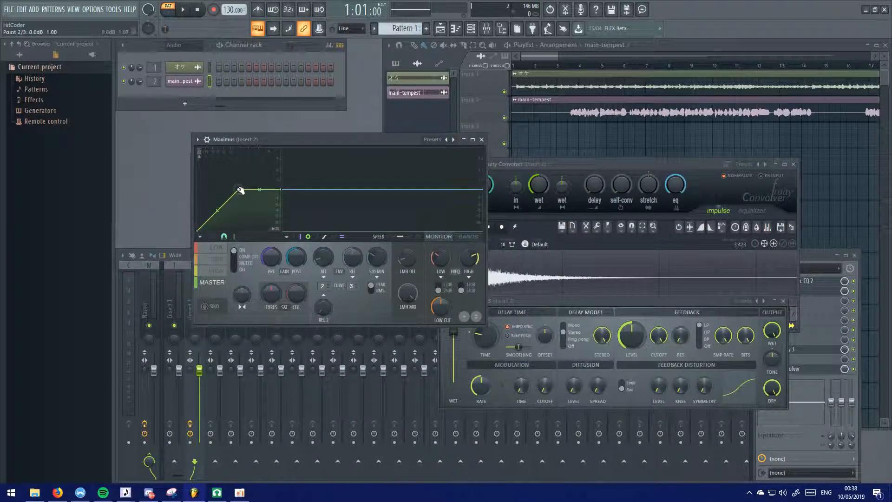
Try a softer master compression curve in Maximus and the De-esser narrow-band preset
left_click_drag(237, 189, 218, 198)
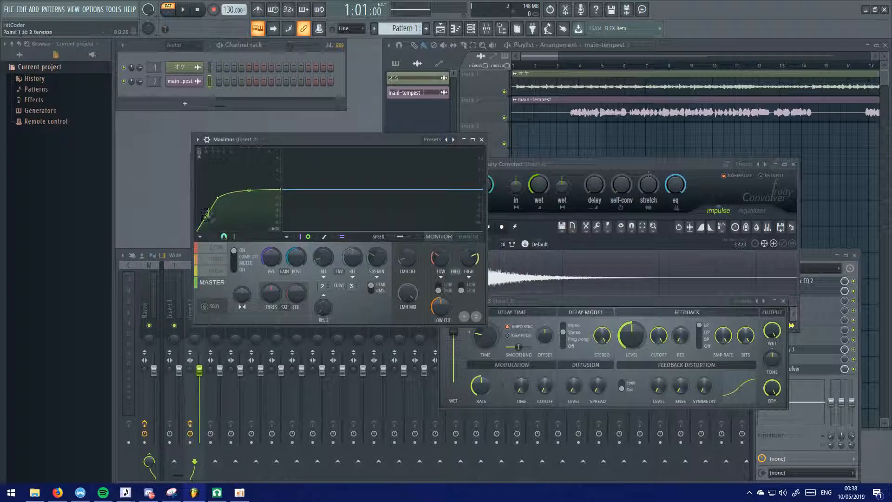
left_click(434, 141)
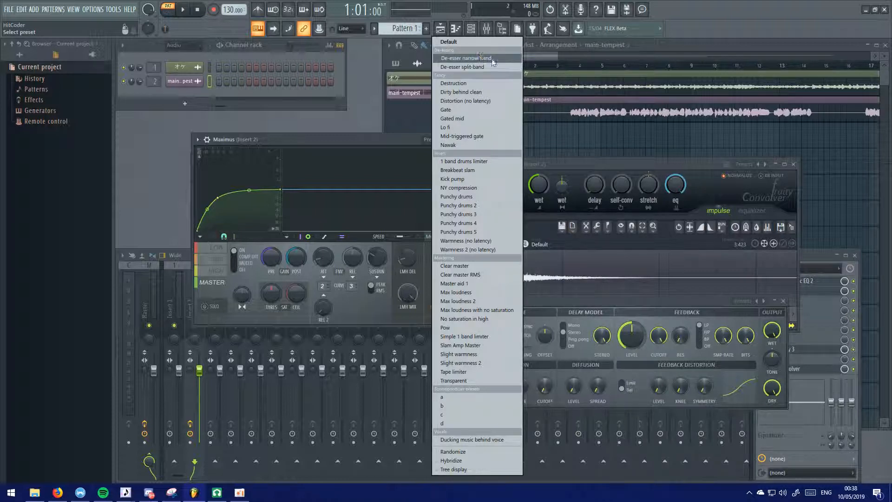
left_click(466, 58)
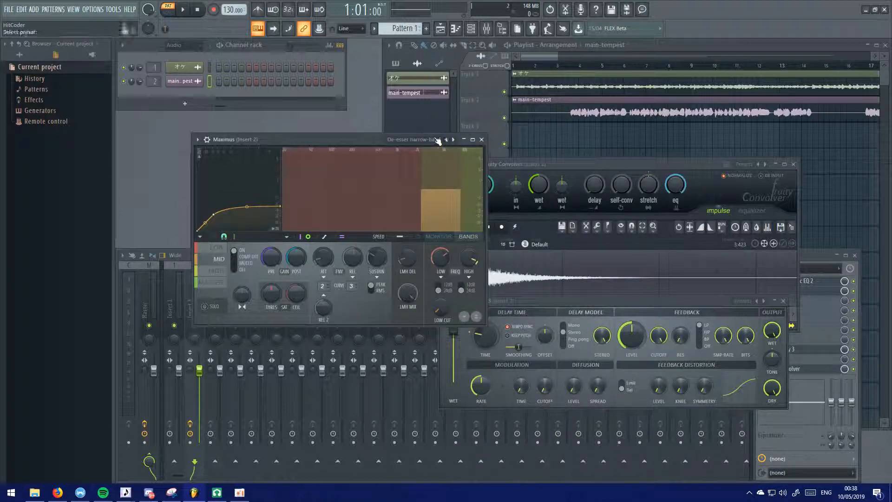
Load Maximus's De-esser split-band preset, then switch on its master band and bend the master curve into a soft-knee compression shape
left_click(437, 139)
left_click(477, 92)
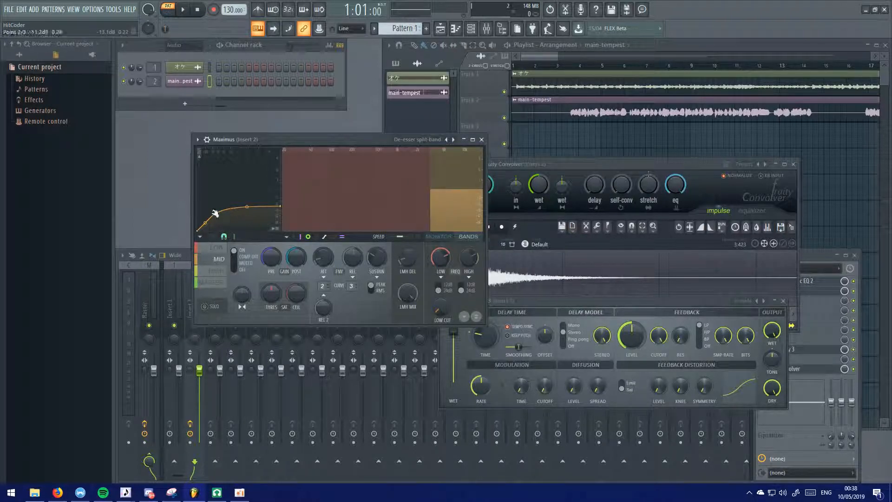
left_click(215, 282)
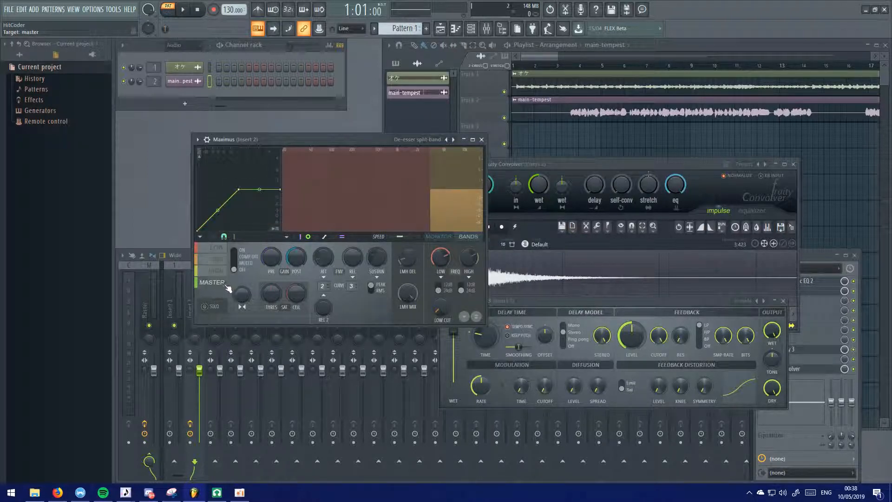
left_click(235, 250)
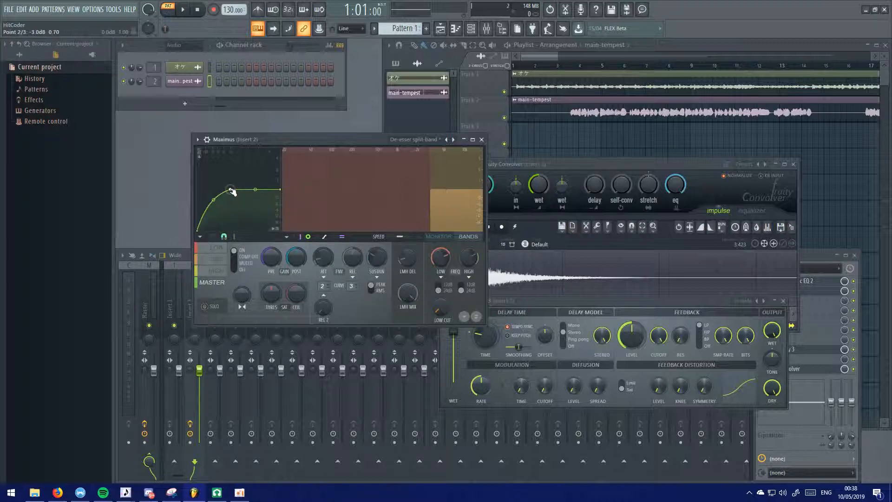
left_click_drag(231, 191, 216, 198)
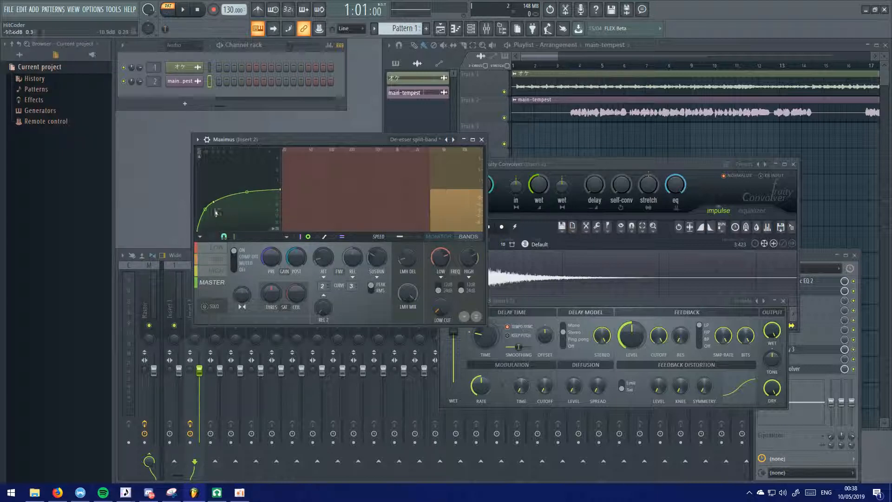
left_click_drag(205, 208, 212, 199)
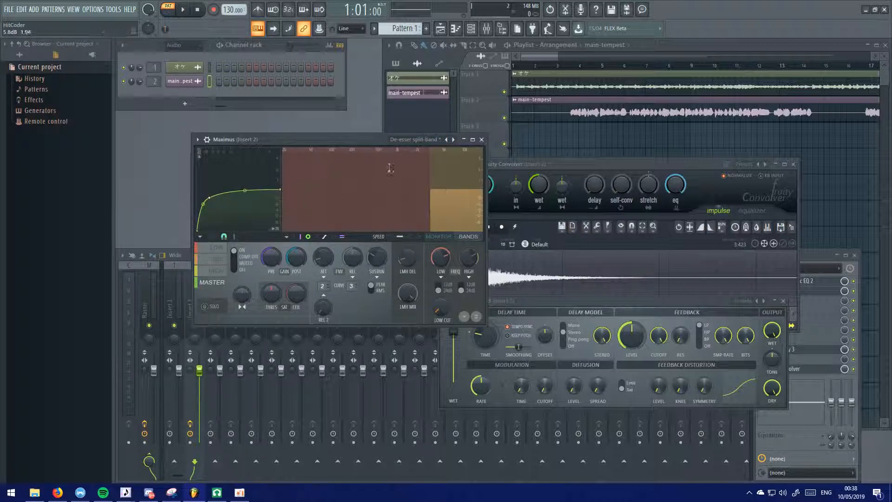
Place the playhead at bar 3 and move the オケ clip on Track 1 to start there
left_click(558, 65)
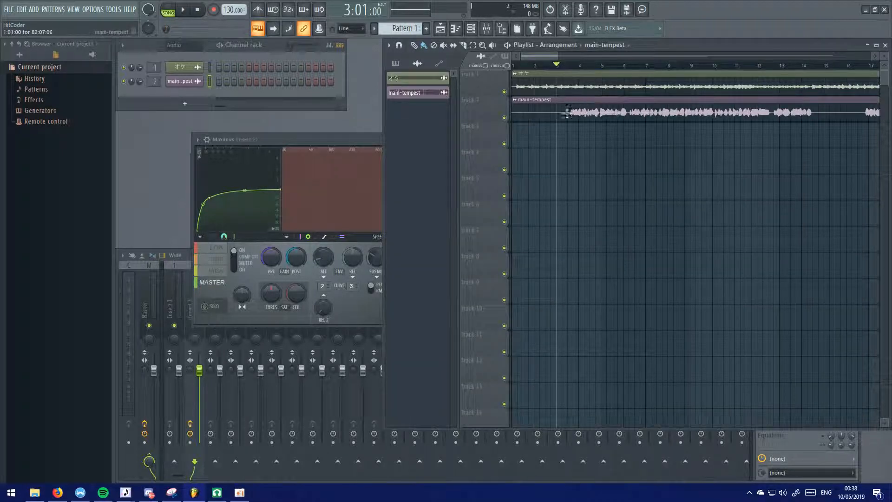
left_click_drag(562, 86, 609, 87)
scroll(567, 89, "up", 5)
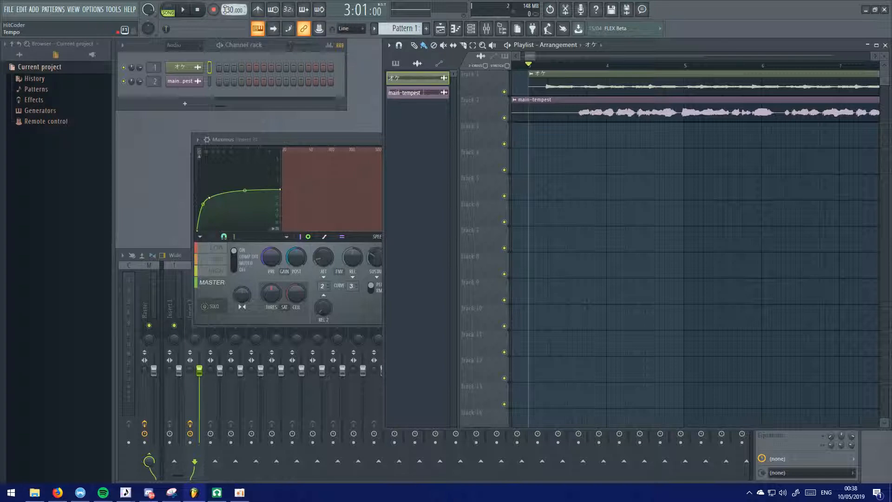
Set the project tempo to 98 BPM, checking it against the tempo of the vocal project in UTAU
mouse_move(229, 9)
left_mouse_down()
mouse_move(229, 50)
mouse_move(229, 25)
left_mouse_up()
key("alt+Tab")
left_click(179, 268)
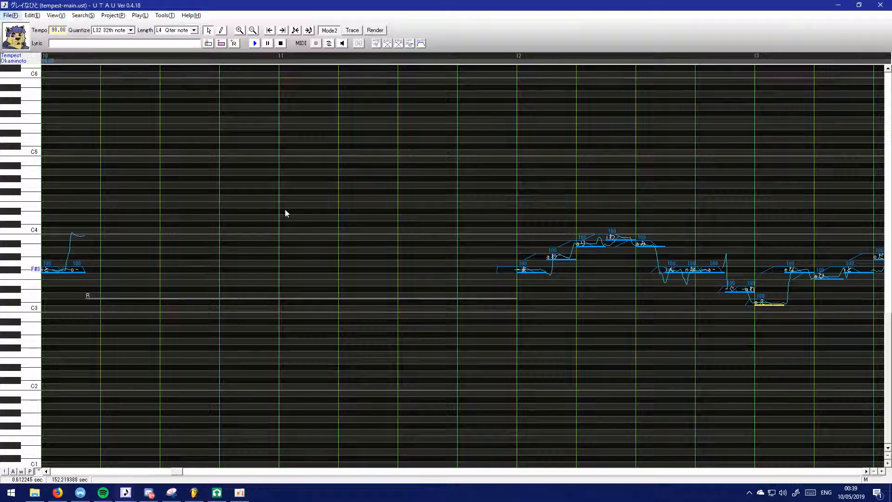
key("alt+Tab")
Shift the オケ clip on Track 1 slightly earlier so its first sound lines up with the start of the main-tempest vocal
left_click_drag(545, 91, 541, 92)
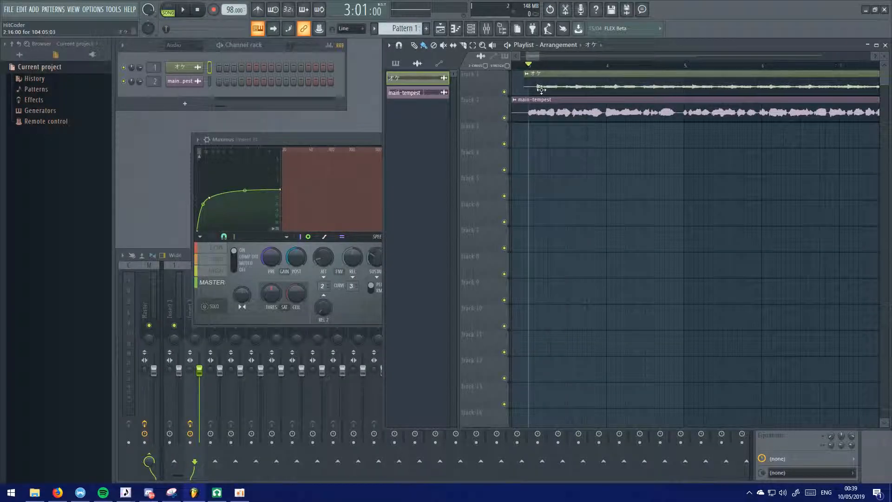
scroll(529, 97, "up", 6)
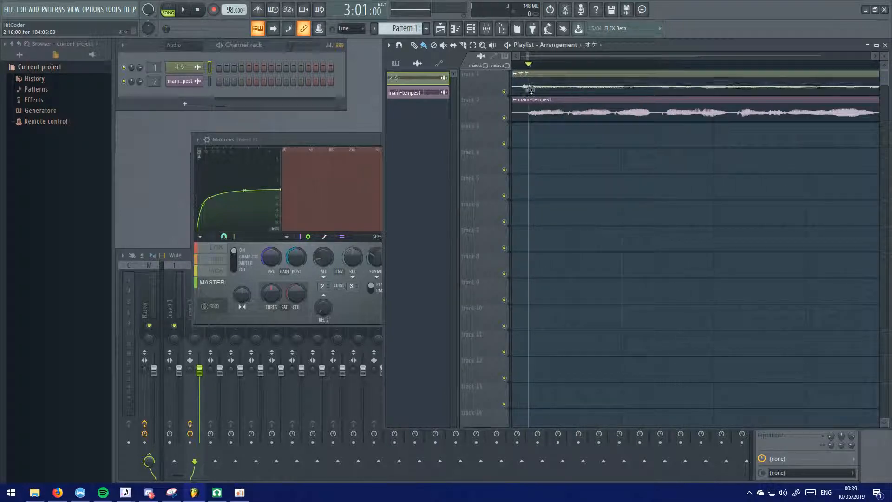
left_click_drag(539, 159, 653, 180)
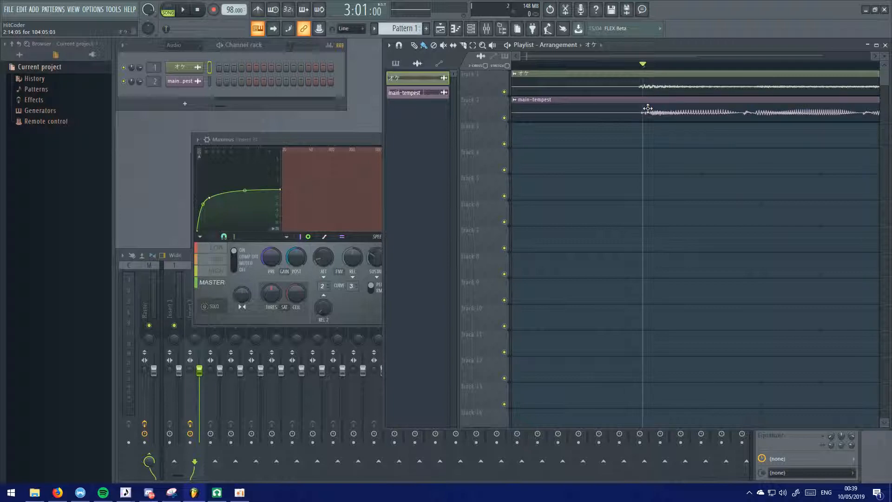
mouse_move(651, 112)
left_mouse_down()
mouse_move(649, 80)
mouse_move(659, 96)
mouse_move(652, 79)
left_mouse_up()
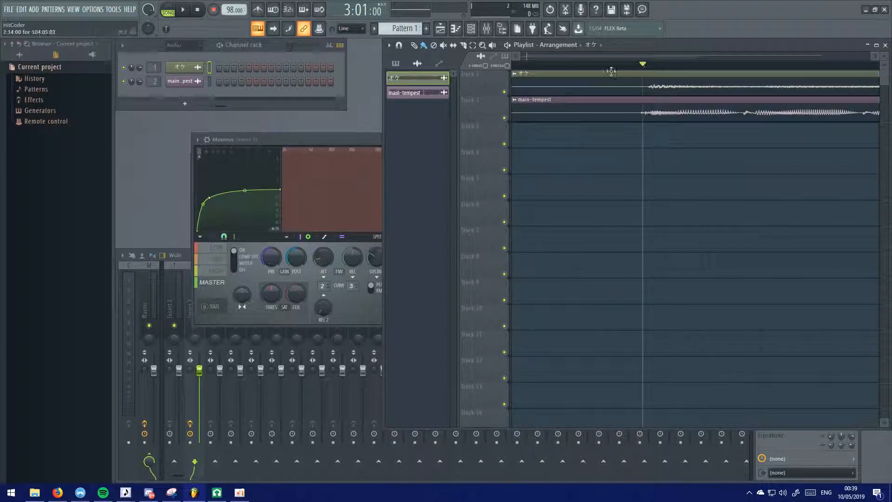
Play the song and lower the Insert 2 volume fader to balance the vocal against the backing
key("space")
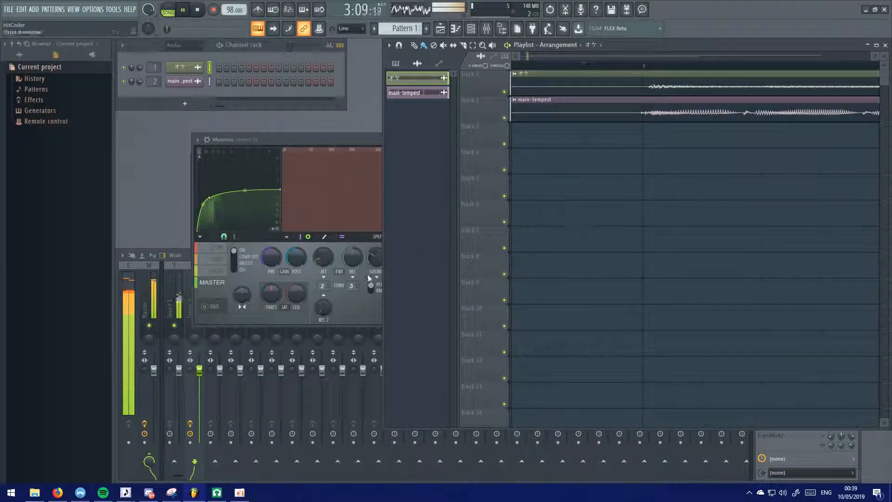
left_click(175, 254)
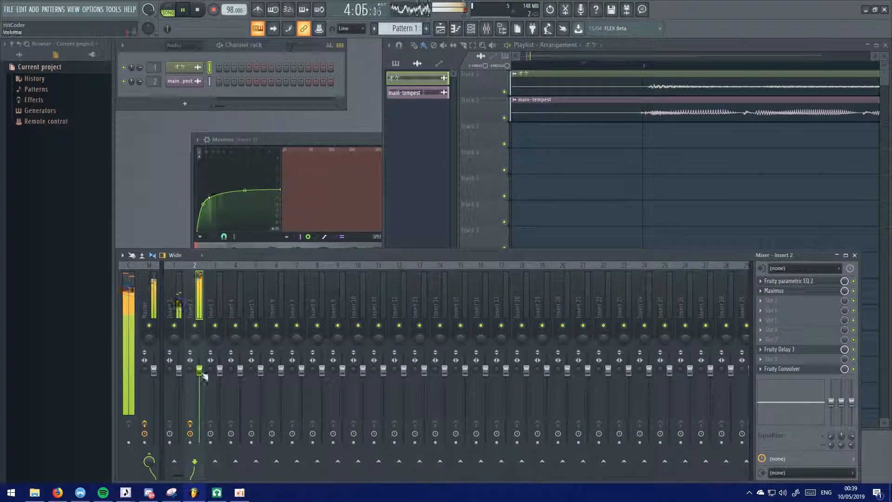
left_click_drag(200, 371, 203, 411)
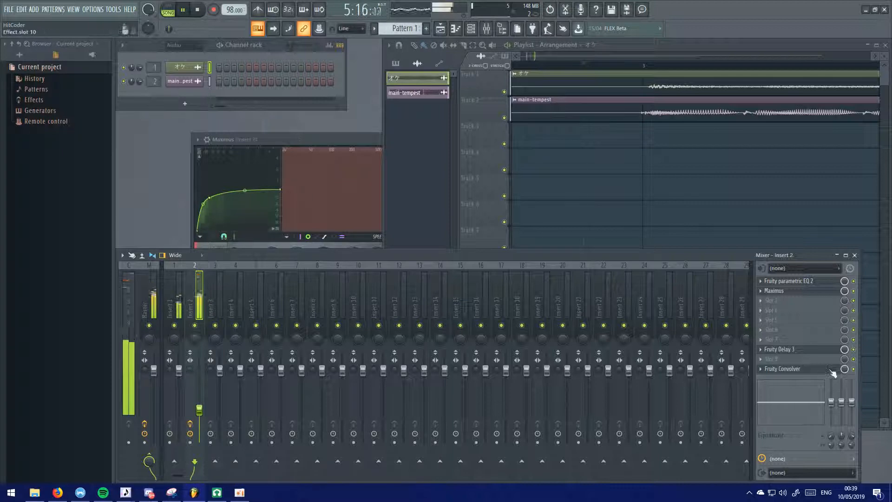
key("space")
Lower the wet levels of the vocal's Fruity Convolver and Fruity Delay 3
left_click(782, 368)
left_click(785, 349)
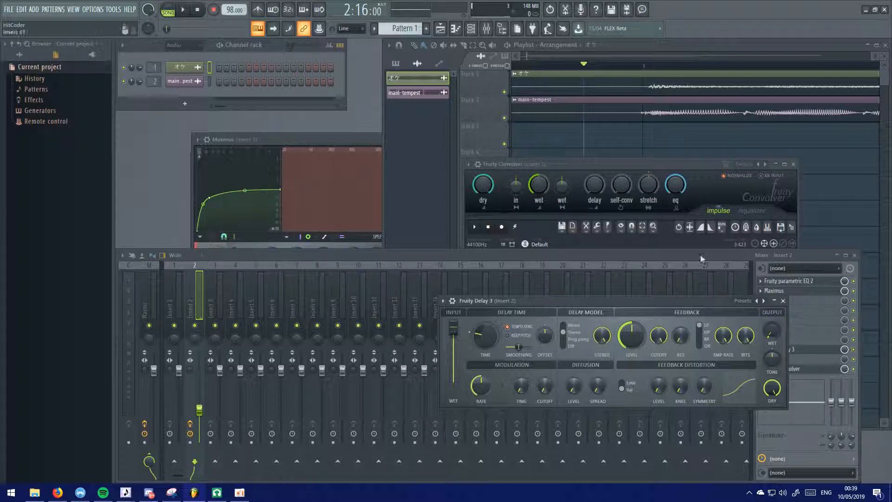
left_click_drag(544, 187, 545, 214)
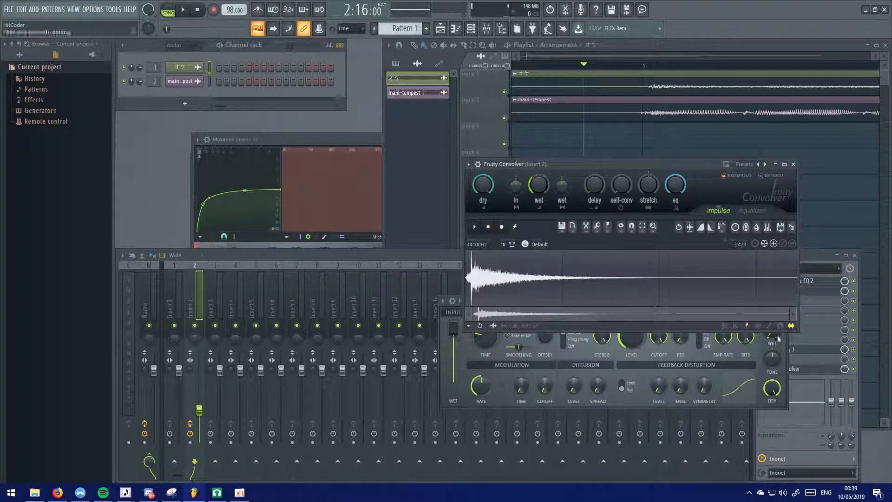
left_click(752, 406)
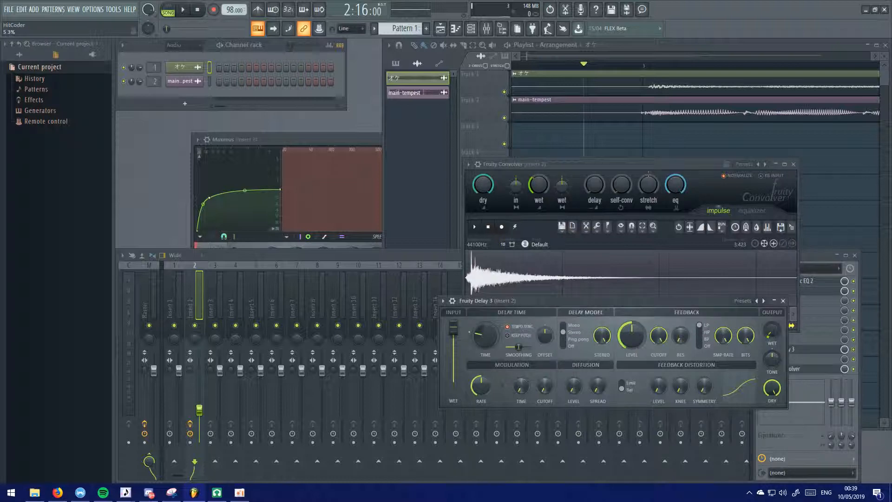
Play the mix from around bar 3 and nudge the オケ clip slightly earlier to match the vocal's timing
left_click(630, 66)
key("space")
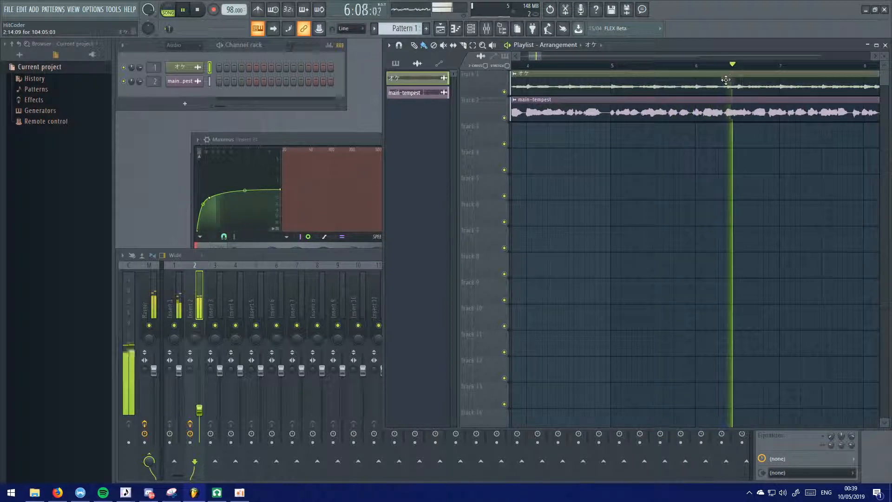
scroll(723, 100, "up", 3)
key("space")
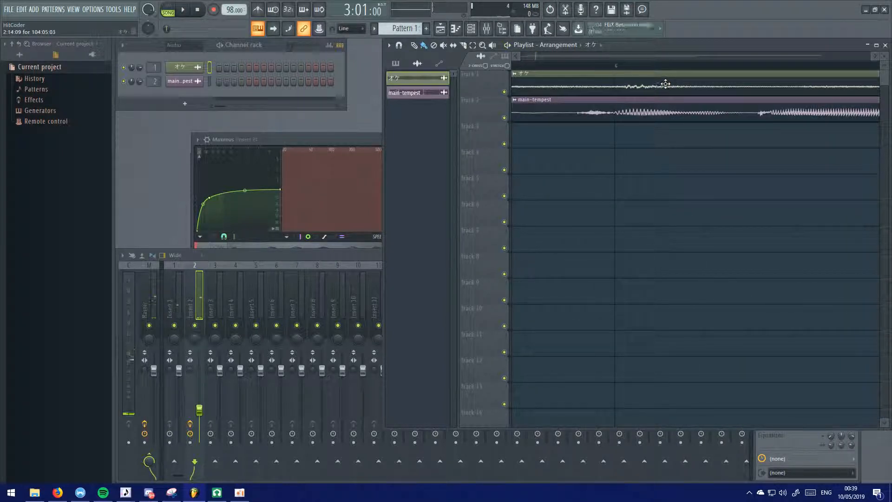
key("space")
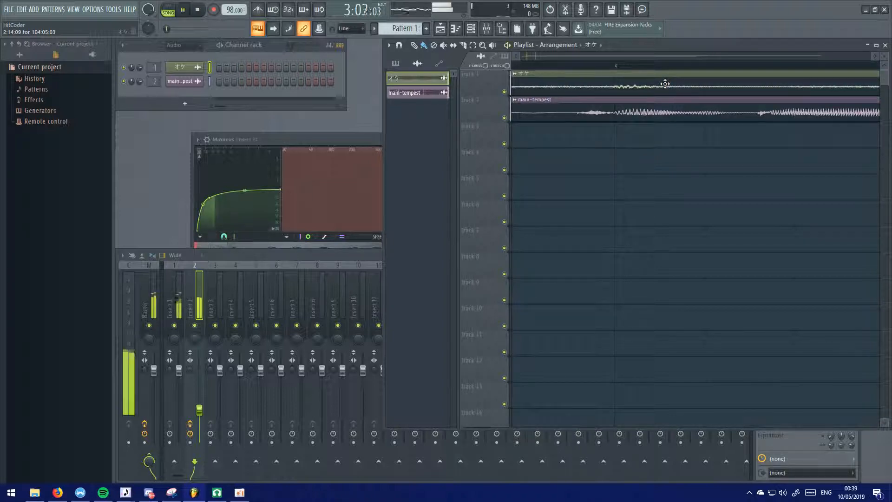
Replay the opening from just before bar 3 to check the alignment of the オケ and main-tempest clips
scroll(671, 174, "down", 6)
scroll(688, 112, "left", 3)
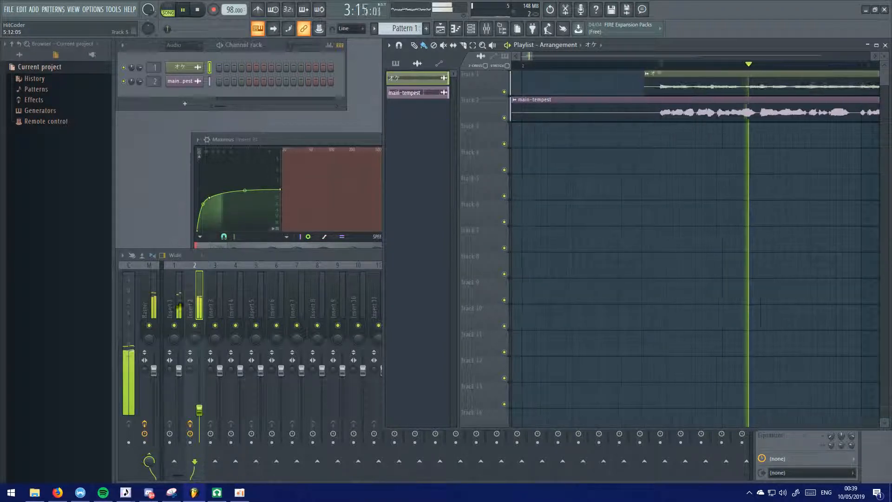
key("space")
left_click(649, 66)
key("space")
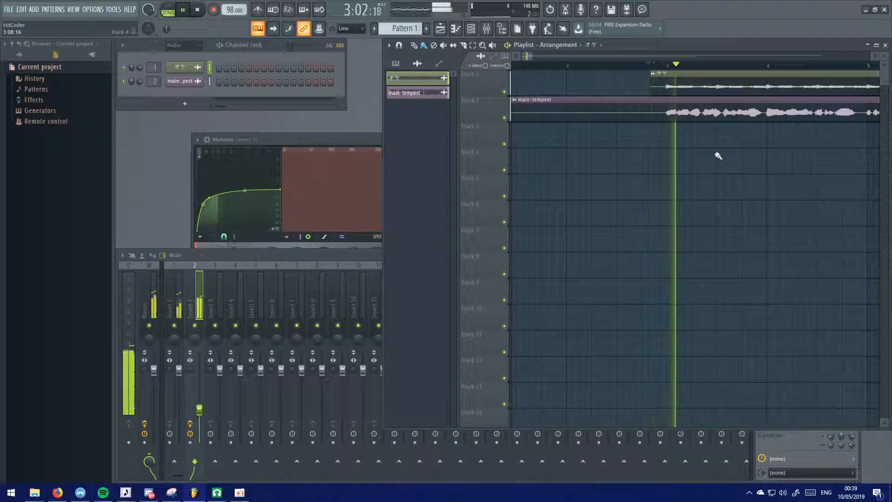
scroll(633, 139, "up", 3)
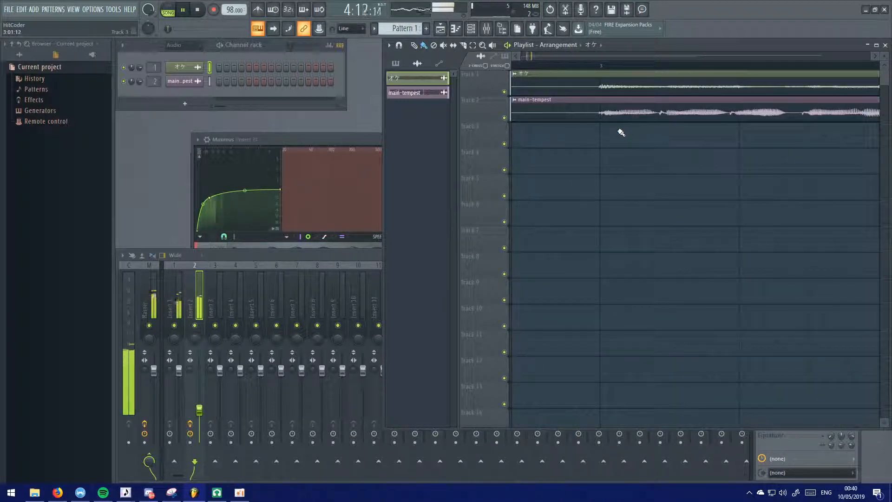
Inspect the Fruity parametric EQ 2 and Fruity Convolver on Insert 2 to check their places in the effects chain
left_click(419, 259)
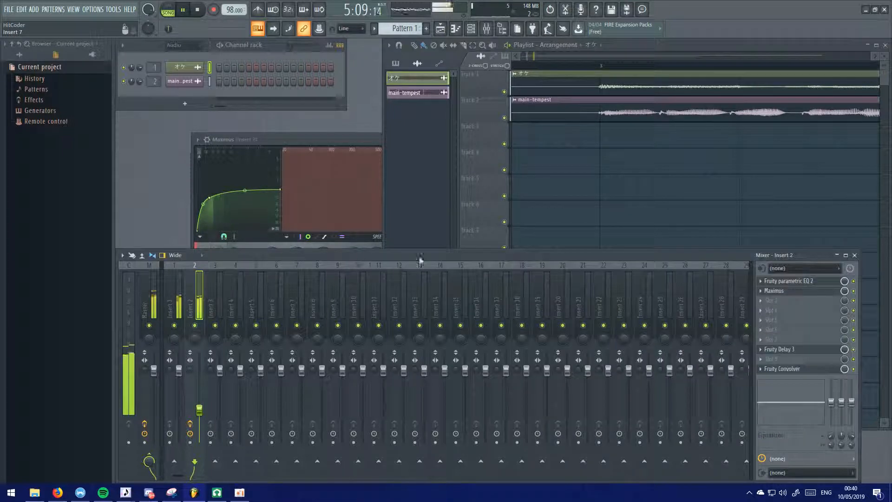
left_click(790, 281)
left_click(820, 289)
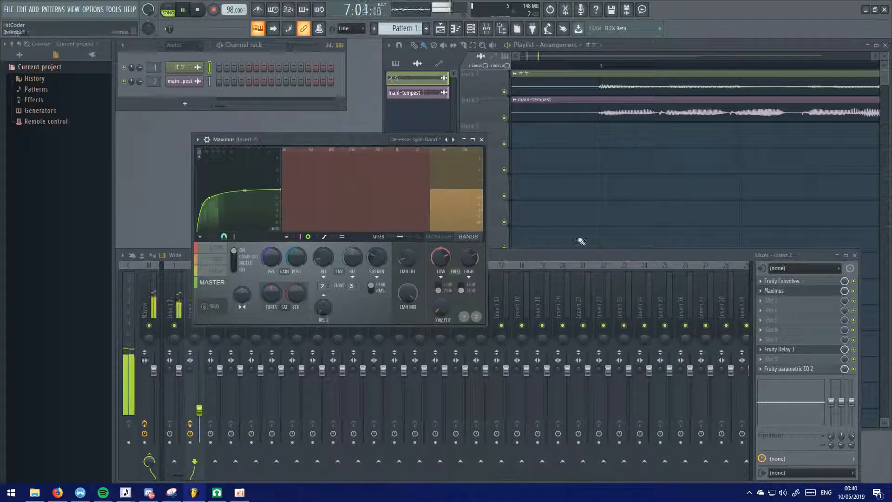
left_click(789, 368)
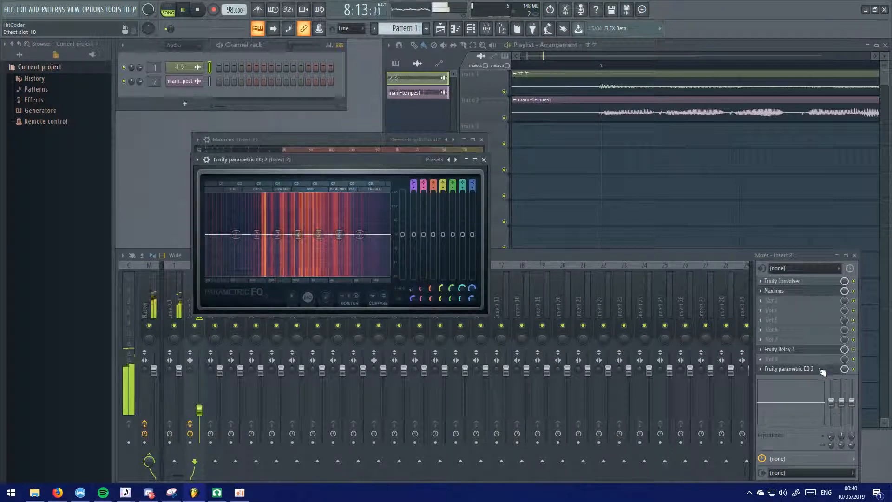
left_click(818, 371)
left_click(818, 371)
left_click(816, 370)
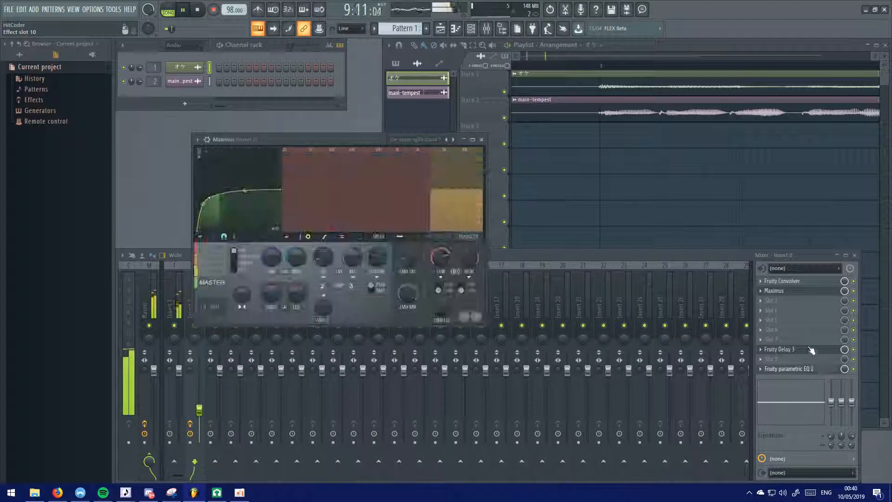
left_click(810, 281)
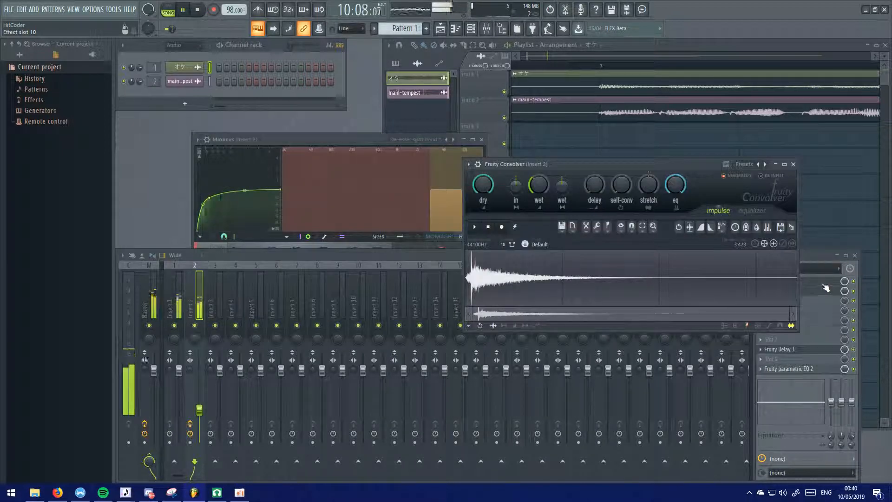
Stop playback near the vocal's start and check which effect sits in Insert 2's last slot
left_click(539, 62)
key("space")
left_click_drag(286, 249, 285, 250)
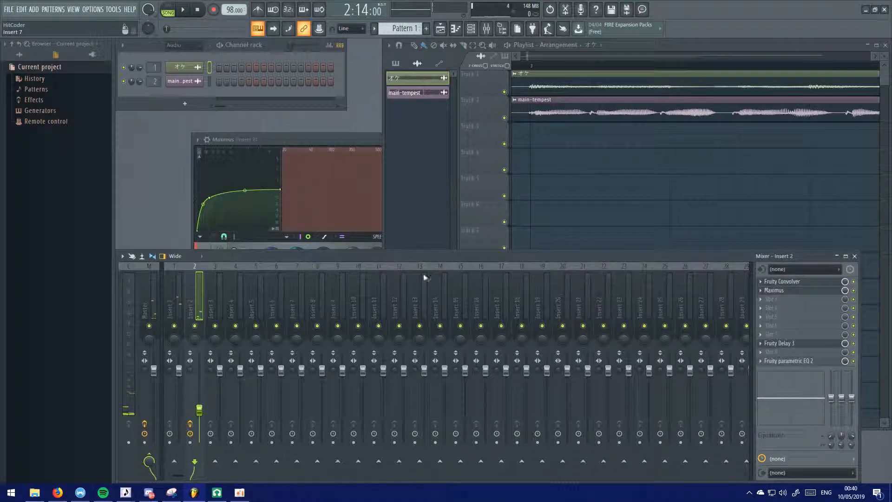
left_click(795, 362)
left_click(795, 362)
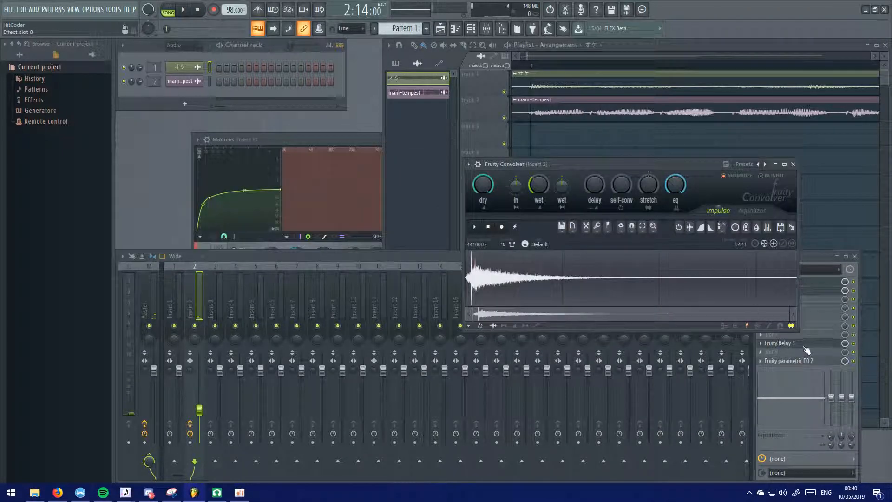
left_click(813, 361)
left_click(845, 361)
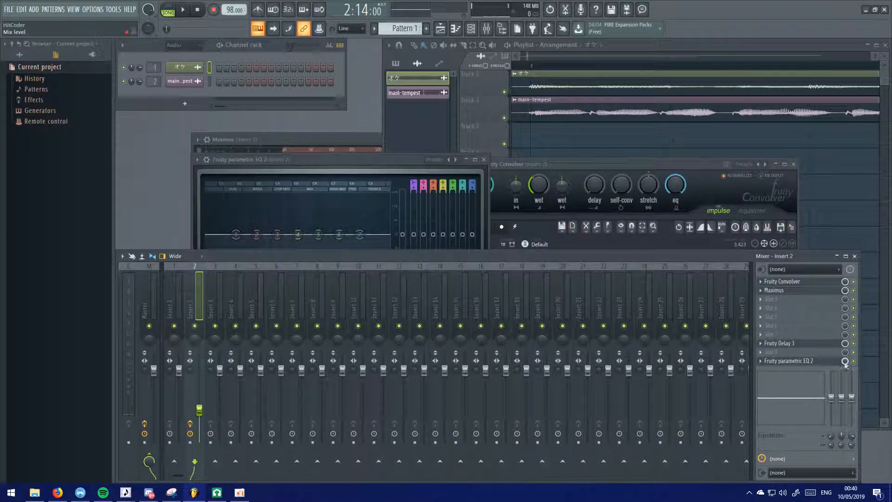
left_click(775, 362)
left_click(816, 245)
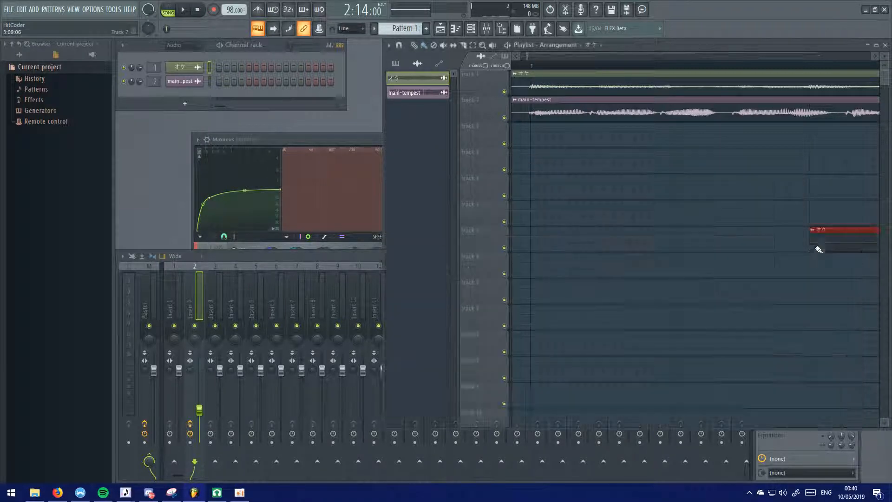
right_click(838, 242)
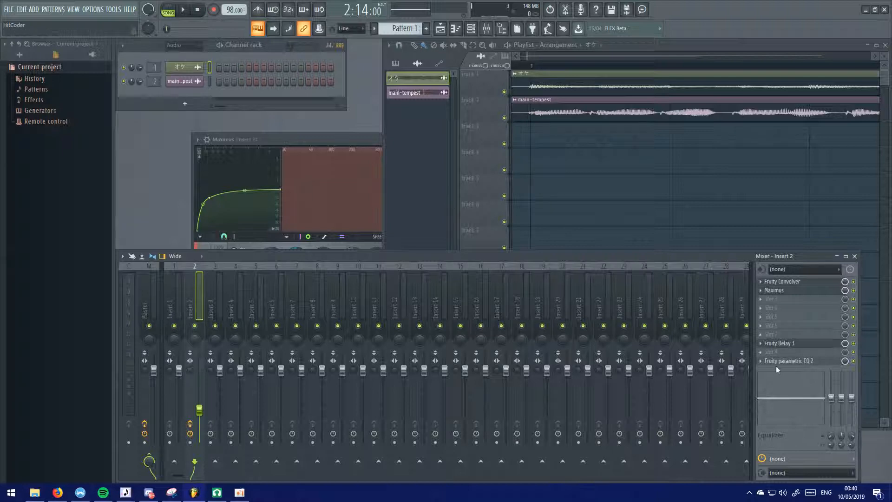
left_click(764, 364)
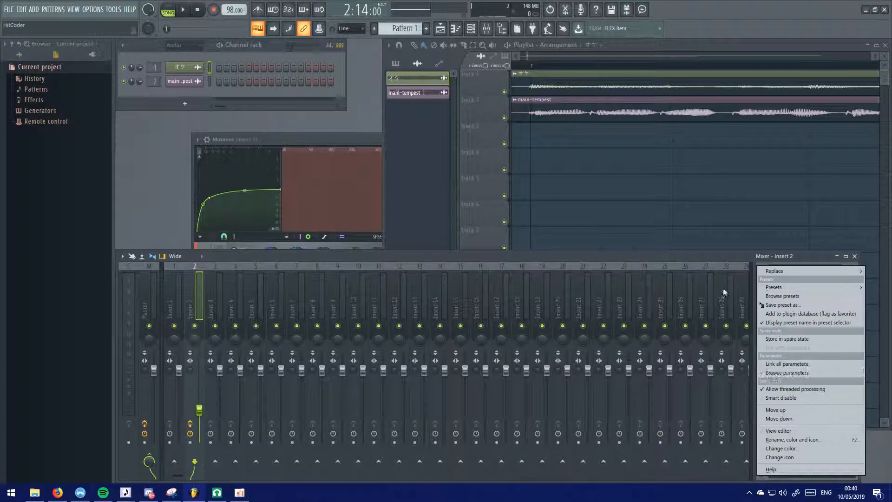
left_click(677, 262)
right_click(781, 360)
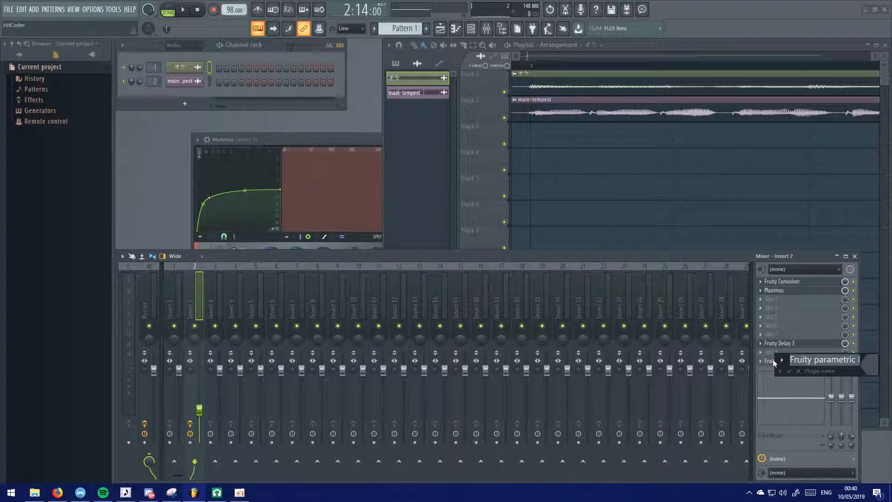
left_click(781, 359)
left_click(677, 342)
key("Return")
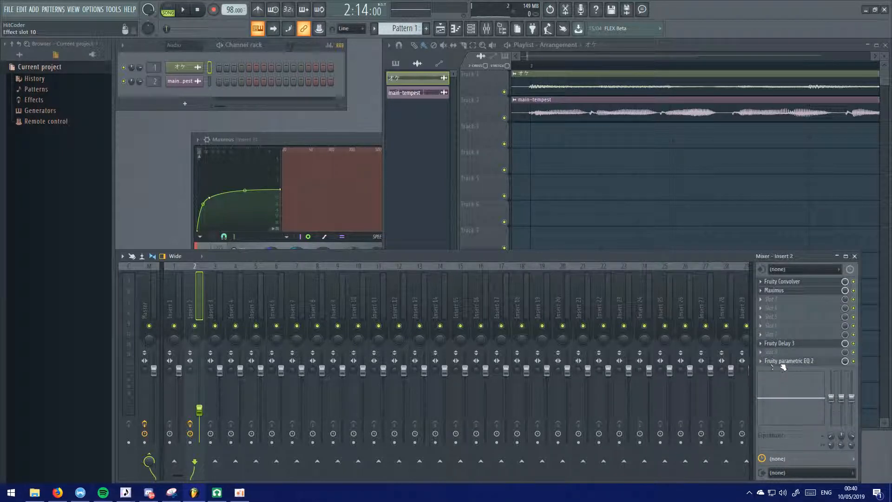
Replace the Fruity parametric EQ 2 in Insert 2's last effect slot with Fruity Convolver
left_click(761, 362)
left_click(663, 259)
left_click(764, 364)
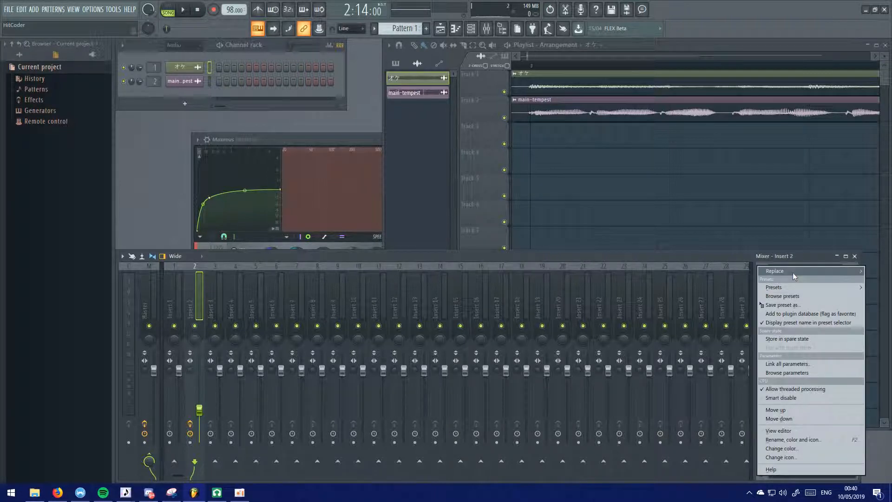
mouse_move(792, 272)
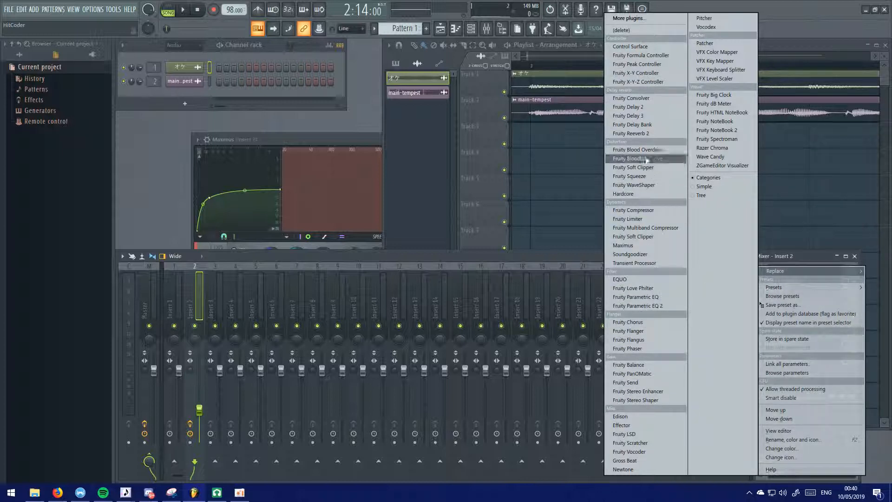
left_click(629, 98)
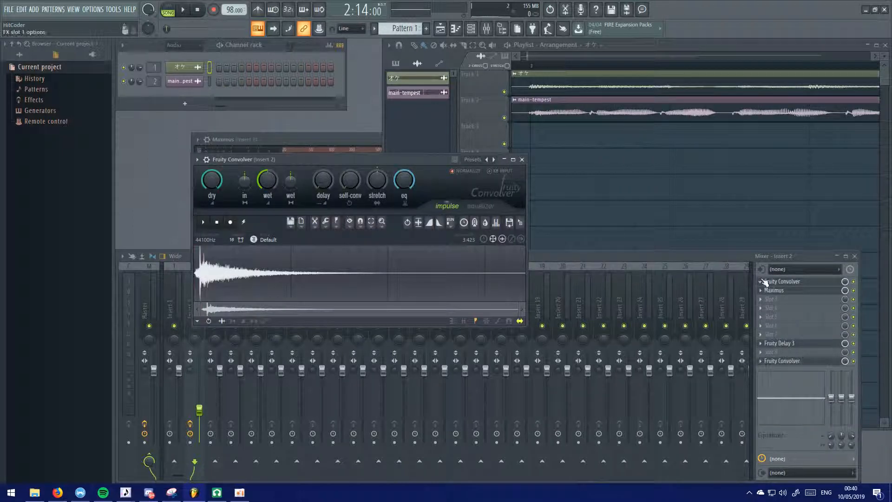
Replace the Fruity Convolver in Insert 2's first slot with Fruity Parametric EQ 2 and move its window clear of the Convolver
left_click(764, 282)
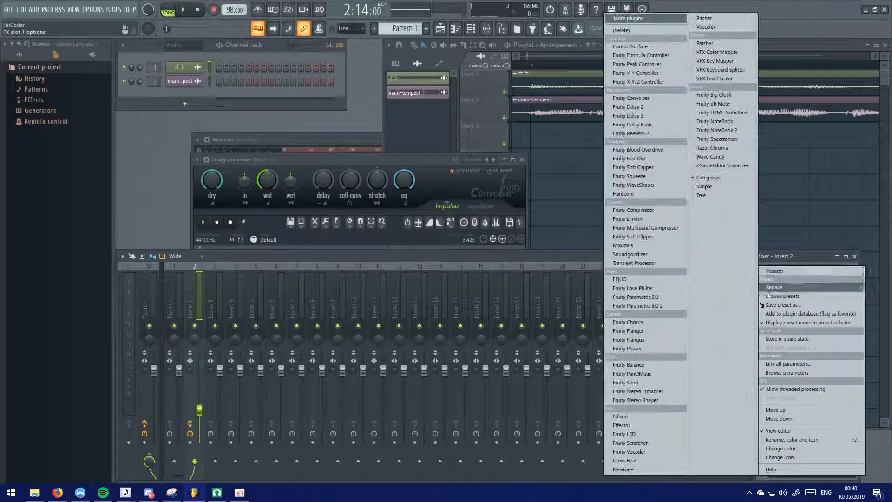
left_click(673, 307)
left_click_drag(541, 170, 663, 226)
left_click(502, 181)
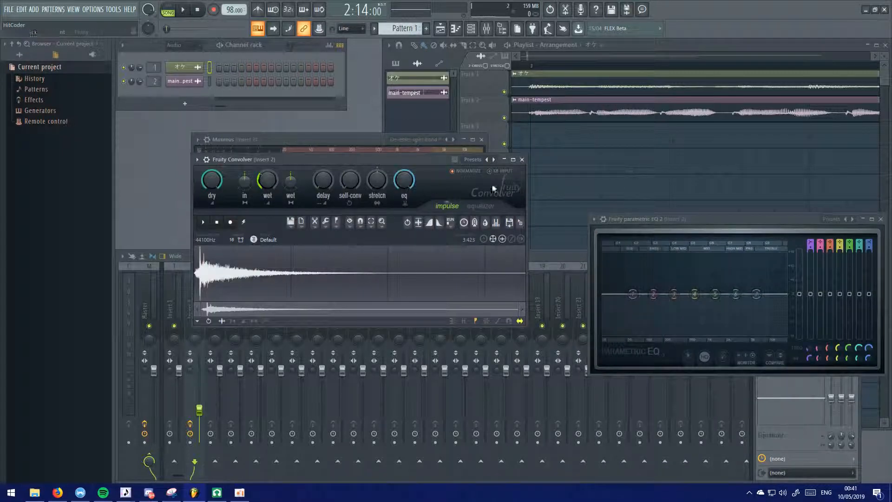
In Insert 2's Fruity parametric EQ 2, boost and adjust the width of band 6 and add a low-cut filter with band 1, slightly raising its cutoff
left_click_drag(729, 220, 567, 182)
left_click_drag(574, 255, 583, 223)
scroll(580, 232, "up", 6)
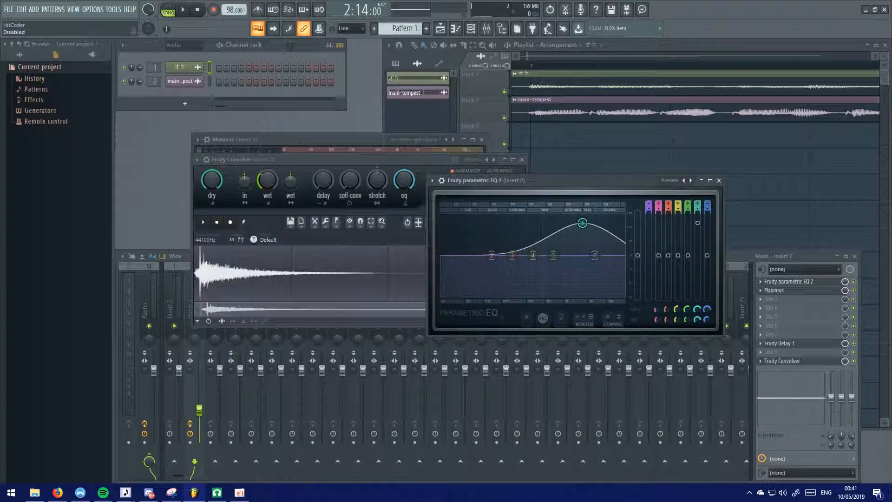
left_click_drag(649, 207, 648, 199)
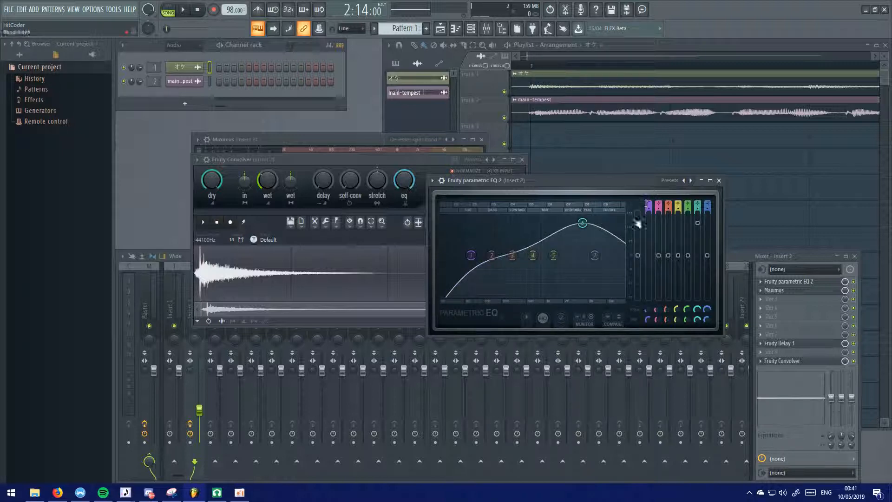
left_click_drag(472, 257, 477, 257)
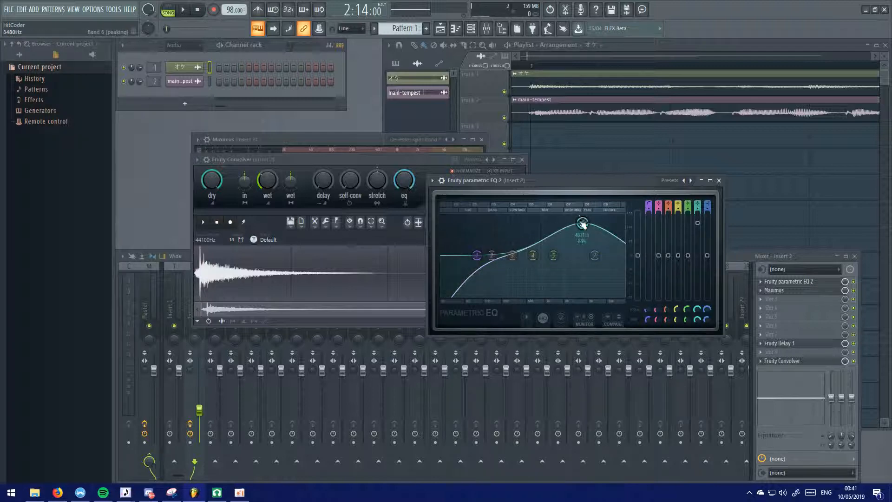
Shift the EQ's band 6 boost slightly higher, boost band 3 in the bass range, and cut band 4 by about 5.8 dB near 806 Hz
left_click_drag(582, 223, 588, 224)
left_click_drag(532, 255, 509, 241)
left_click_drag(539, 273, 540, 269)
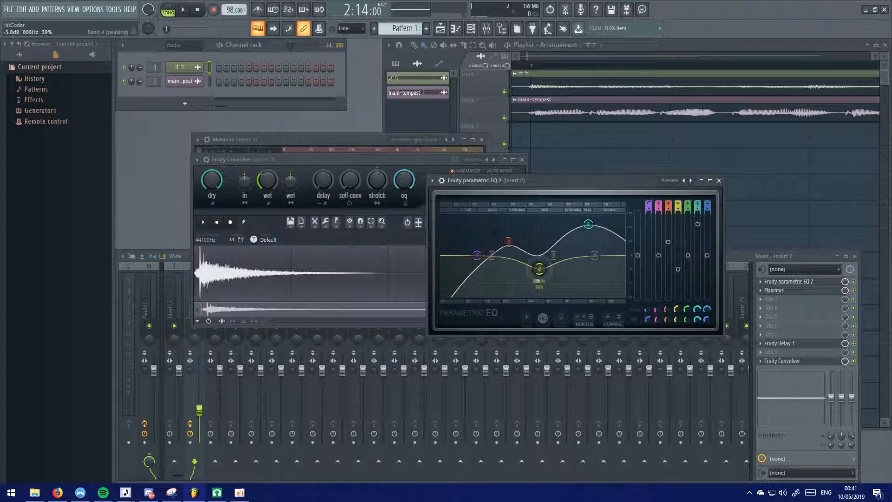
left_click_drag(509, 241, 492, 241)
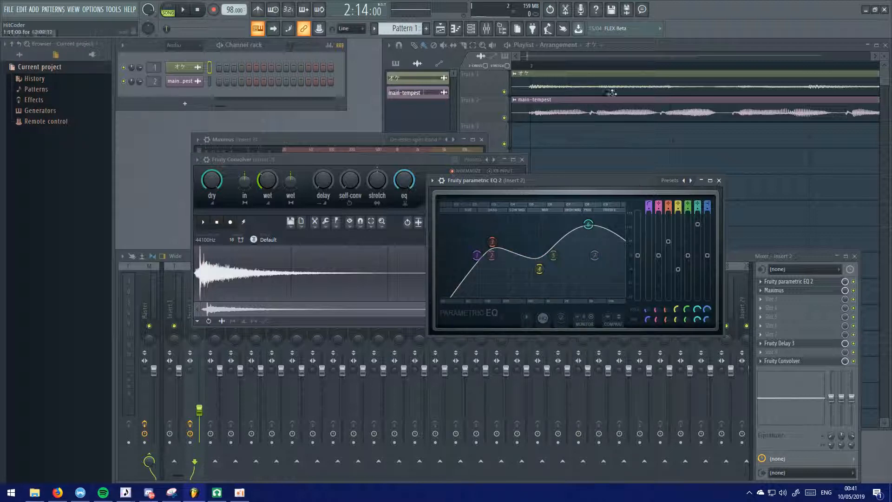
Play the mix to judge the new EQ, checking Insert 2's Fruity Convolver and the clips along the playlist, and stop playback
left_click(627, 165)
key("space")
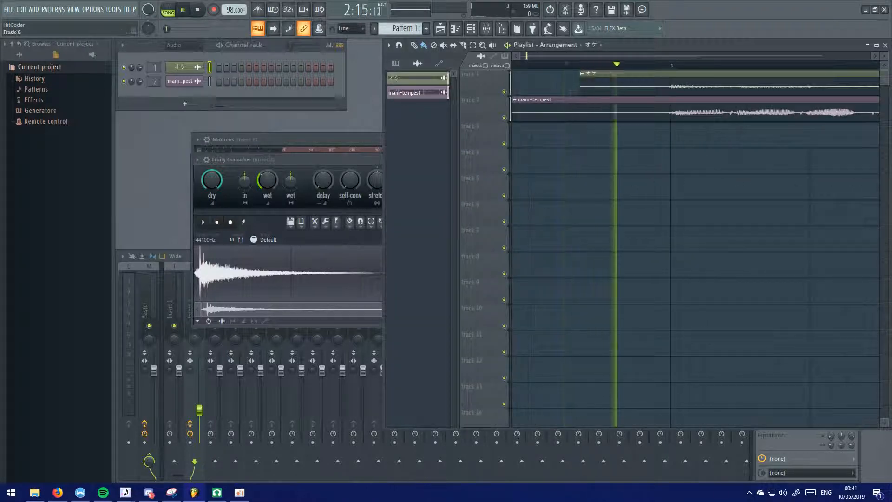
left_click(182, 251)
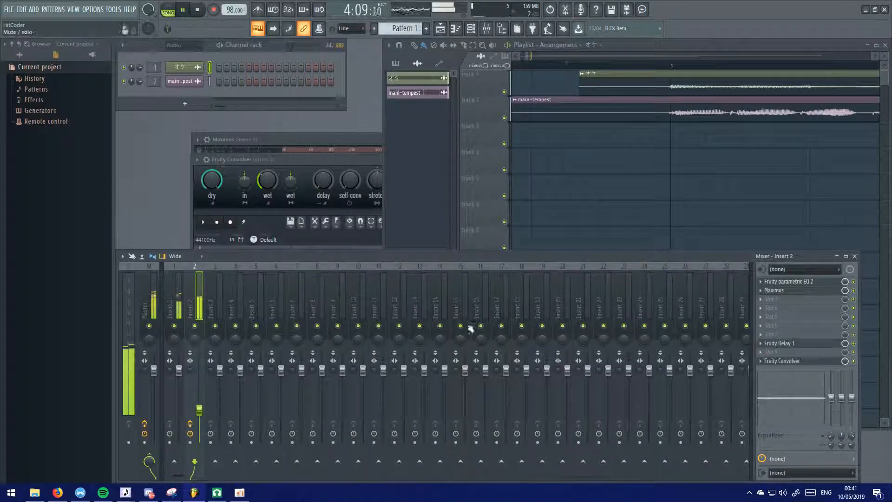
left_click(783, 361)
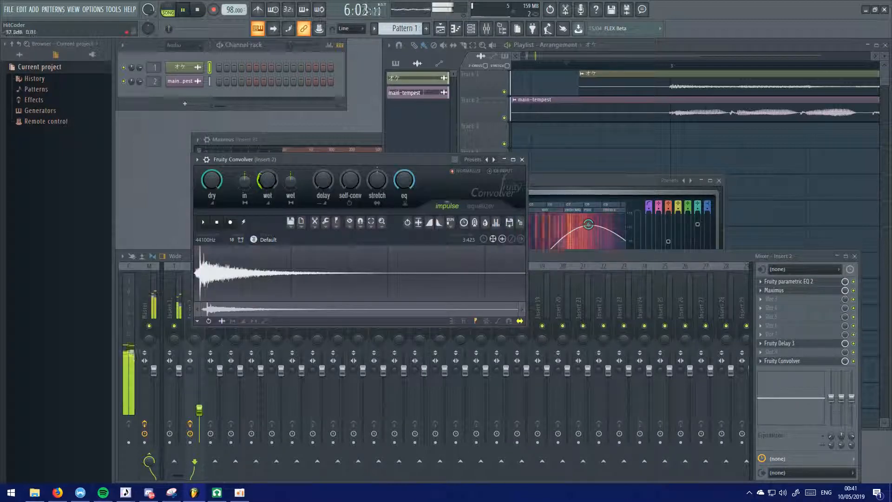
left_click(717, 143)
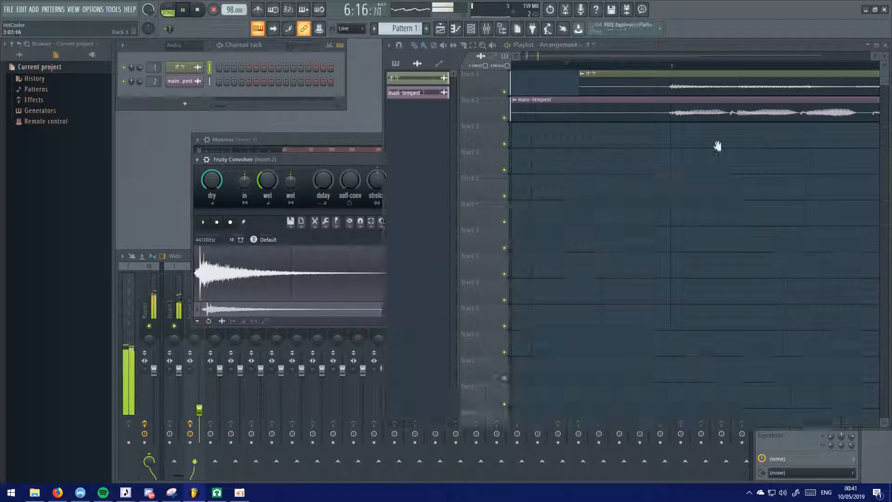
scroll(748, 174, "down", 6)
left_click_drag(746, 175, 484, 191)
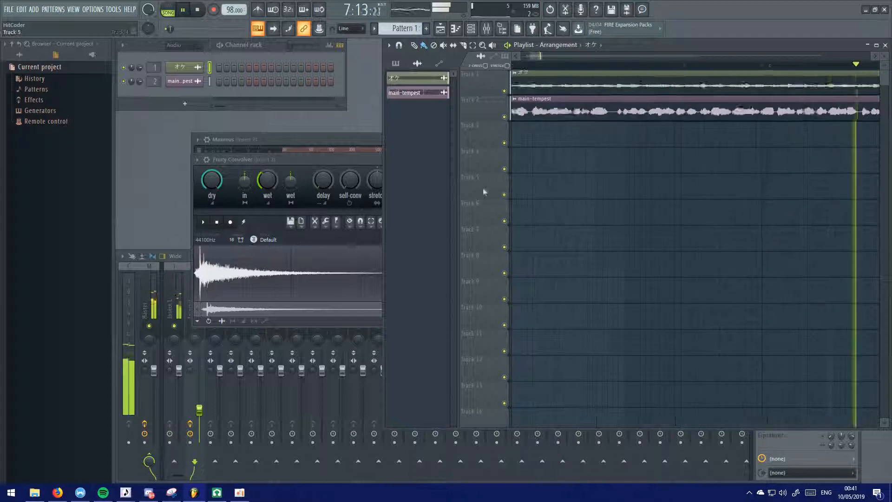
left_click_drag(785, 214, 579, 214)
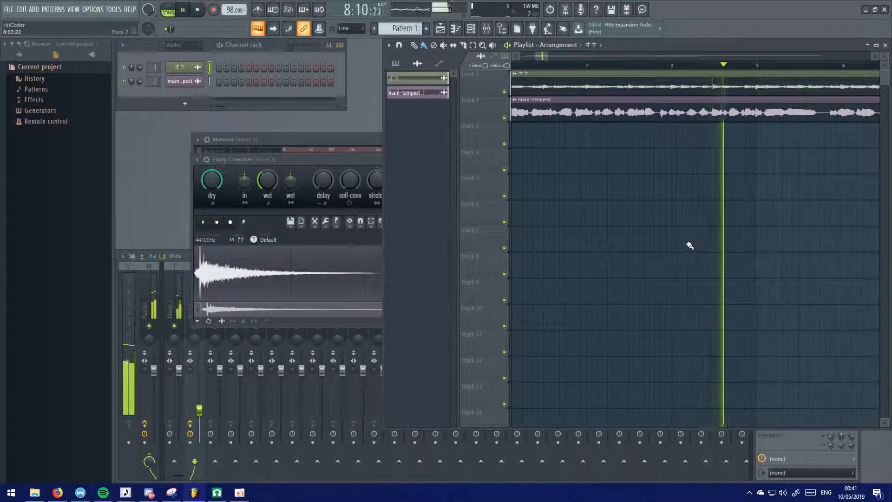
scroll(710, 235, "left", 6)
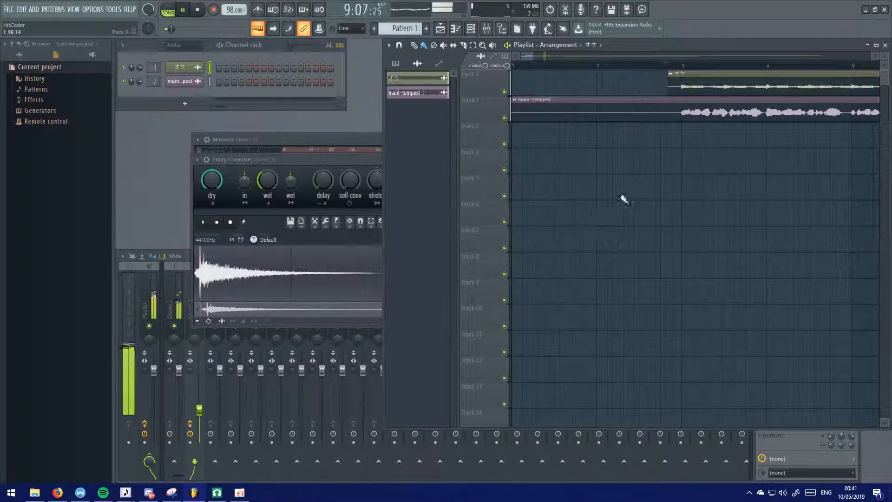
key("space")
Trim the silent lead-in from the start of the main-tempest clip to just before the backing clip begins
scroll(594, 149, "up", 3)
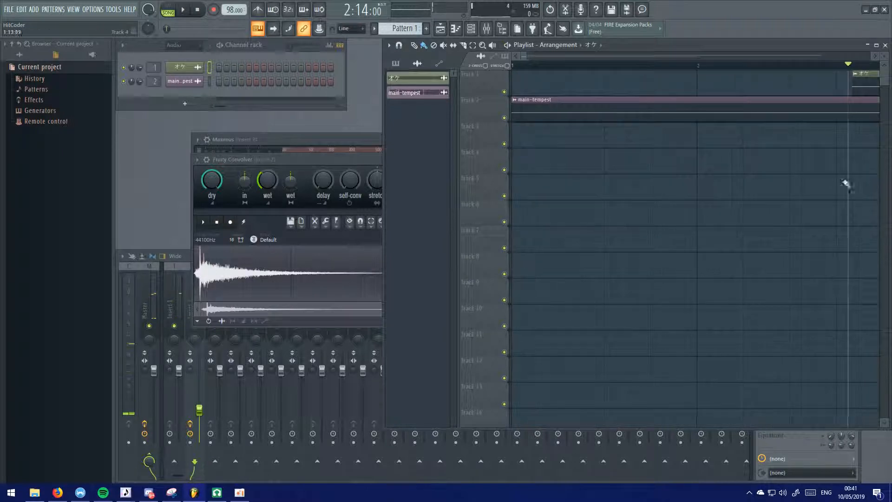
left_click_drag(514, 116, 791, 118)
left_click_drag(778, 161, 647, 115)
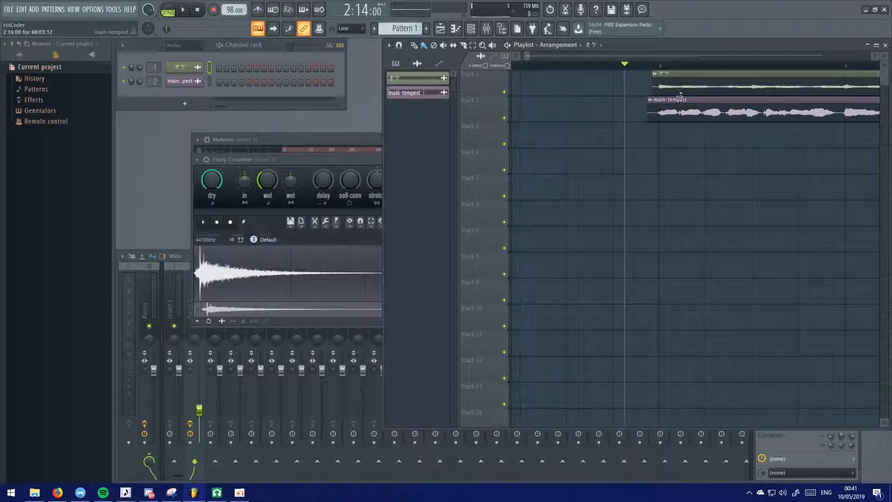
Move the main-tempest and backing clips to the start of bar 1, keeping the vocal on Track 2 below the backing on Track 1
left_click_drag(686, 111, 862, 201)
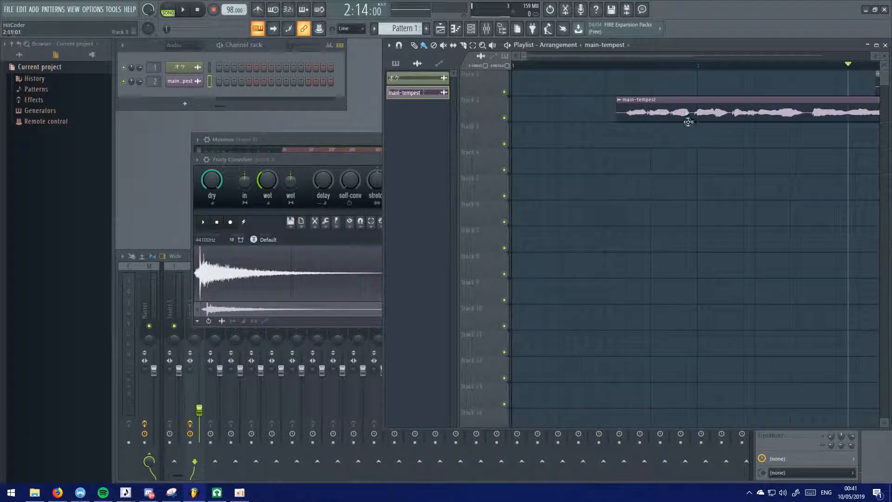
left_click_drag(687, 120, 483, 127)
left_click_drag(695, 171, 543, 148)
left_click_drag(799, 80, 422, 127)
left_click_drag(645, 117, 618, 169)
left_click_drag(615, 116, 613, 83)
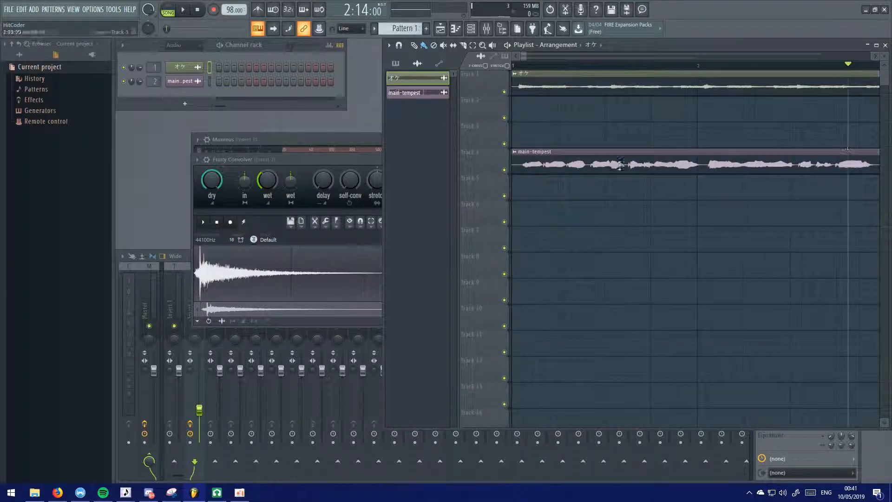
left_click_drag(613, 161, 586, 97)
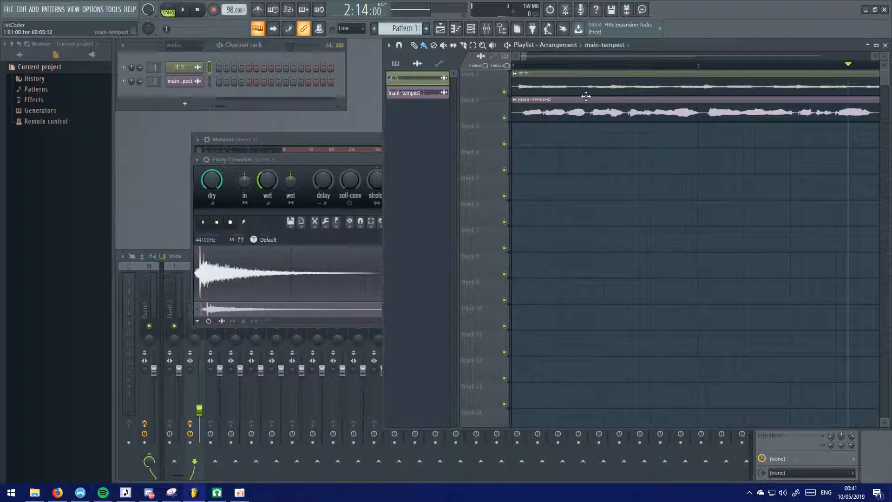
Switch to LMMS, adjust the loop region on the Song-Editor timeline, and return to FL Studio
left_click(217, 492)
left_click(159, 72)
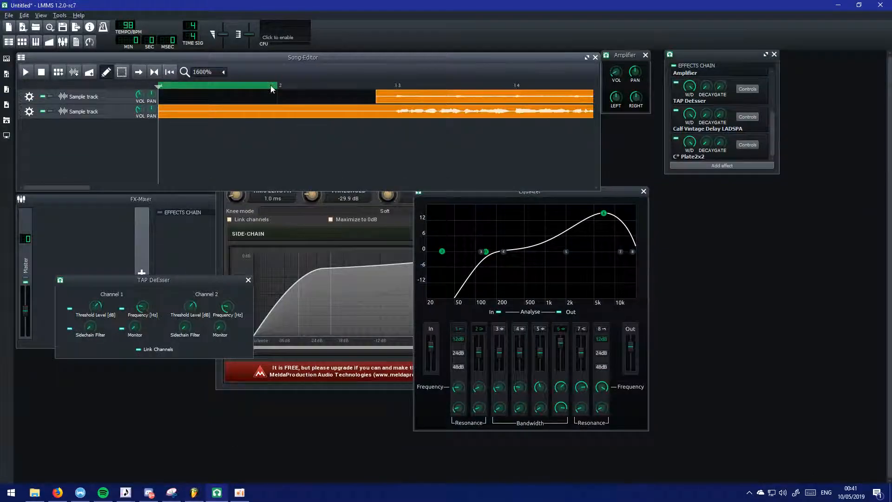
left_click_drag(273, 89, 587, 87)
left_click_drag(212, 86, 321, 90)
key("alt+Tab")
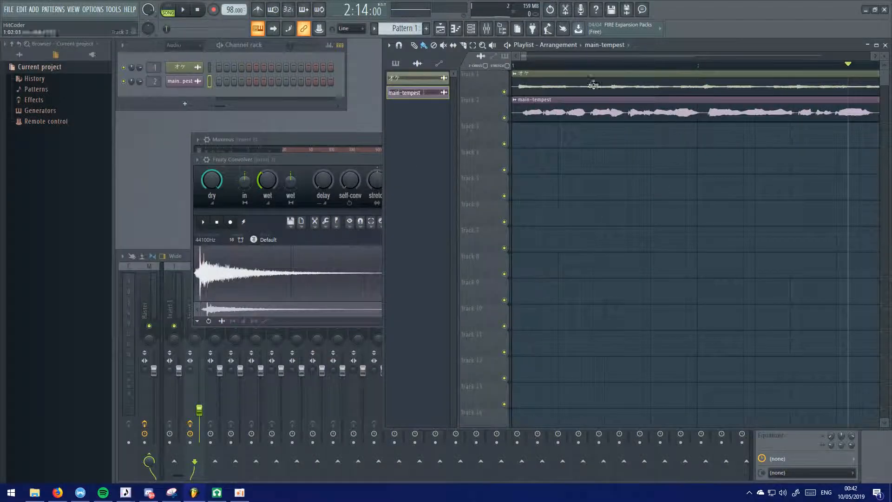
Slip the audio inside the vocal and backing clips earlier at bar 1 so their first sounds line up
scroll(703, 227, "down", 2)
scroll(539, 119, "up", 6)
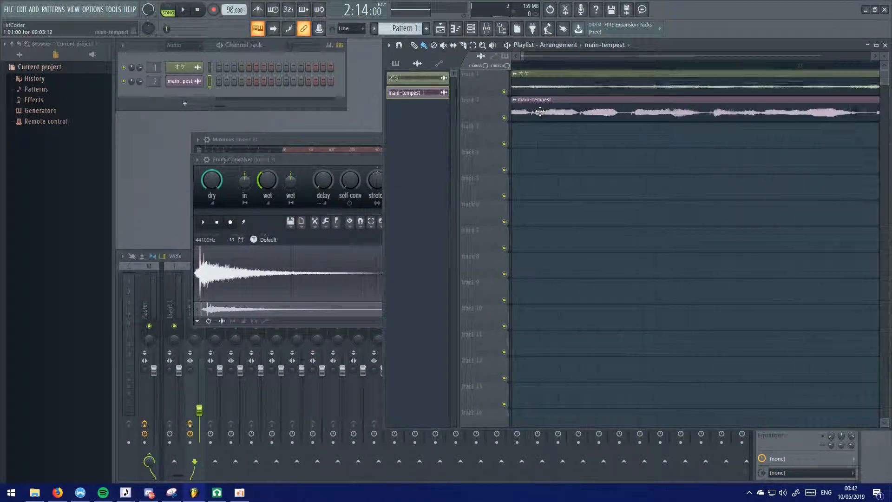
scroll(554, 172, "up", 2)
scroll(550, 107, "down", 10)
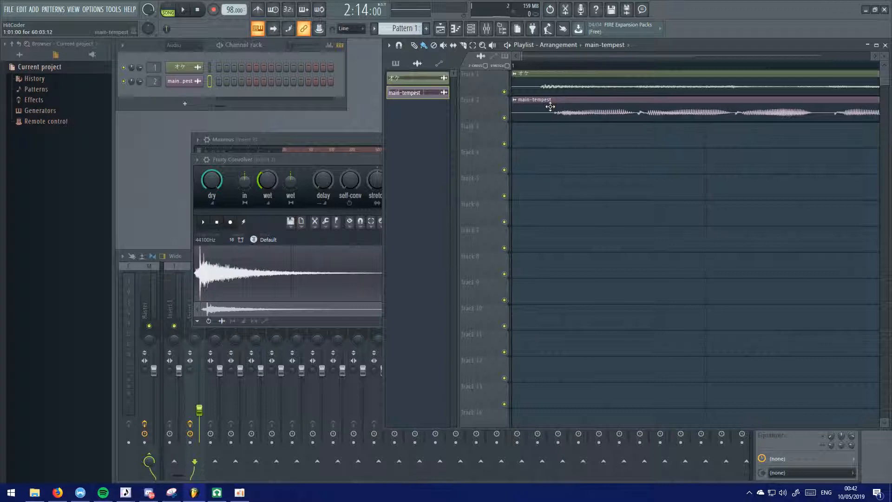
scroll(550, 107, "down", 2)
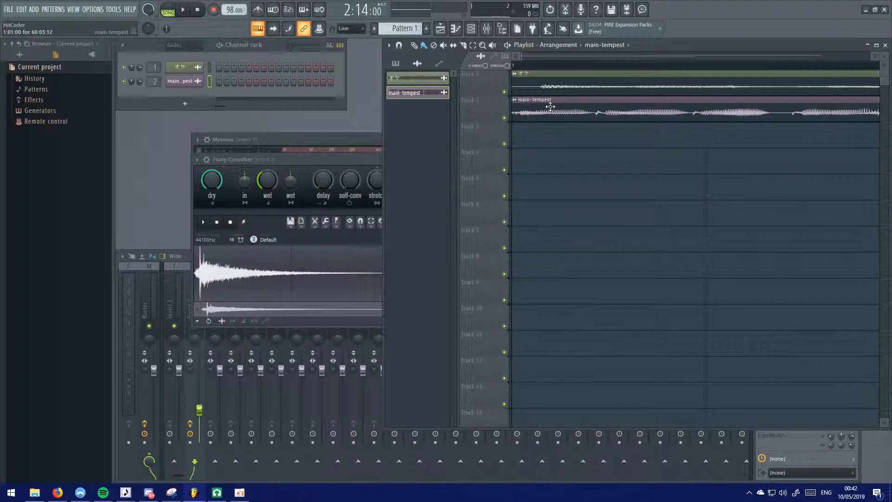
scroll(554, 85, "down", 3)
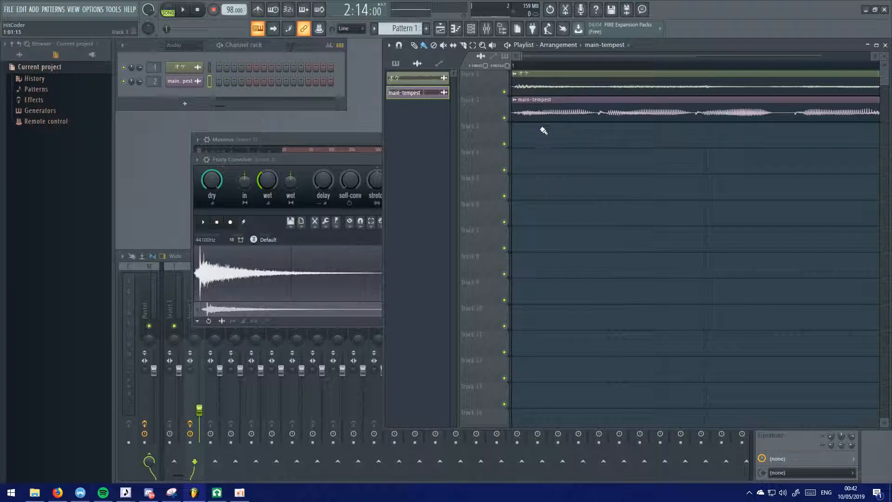
mouse_move(546, 114)
left_mouse_down()
mouse_move(594, 115)
mouse_move(544, 115)
left_mouse_up()
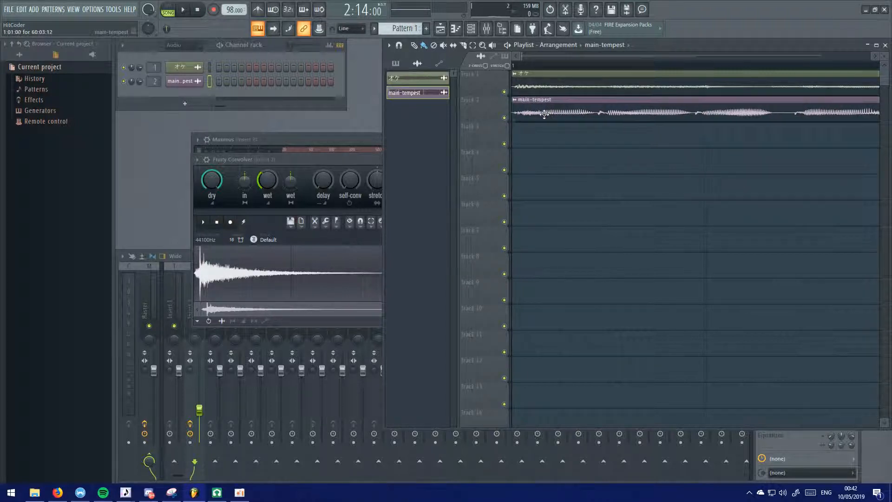
Play the realigned mix while checking Insert 2's levels and effects chain against the playlist, and stop playback
key("space")
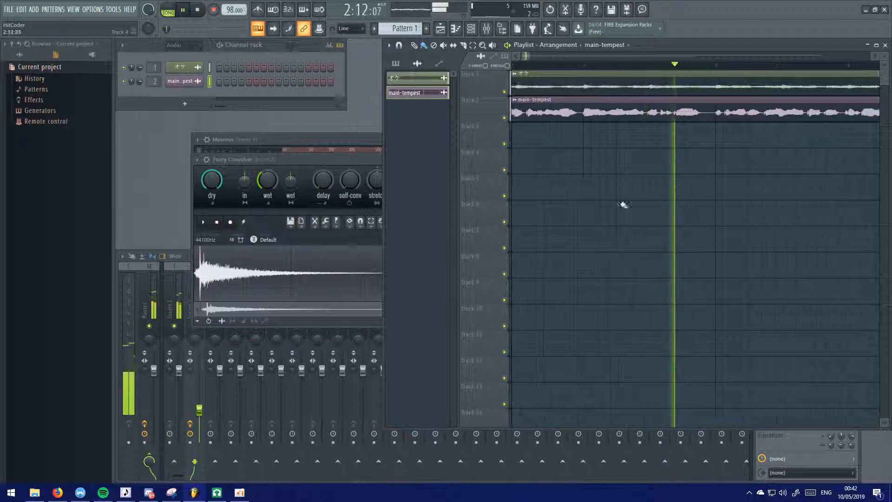
left_click(186, 251)
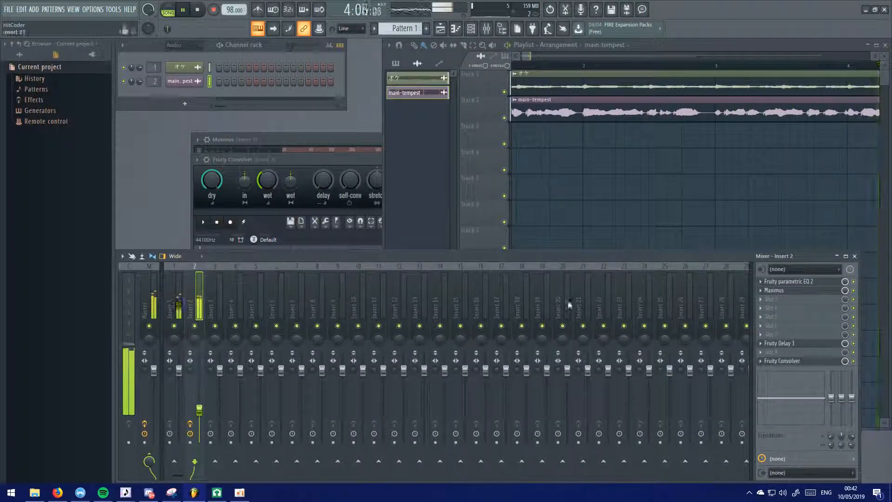
left_click(670, 203)
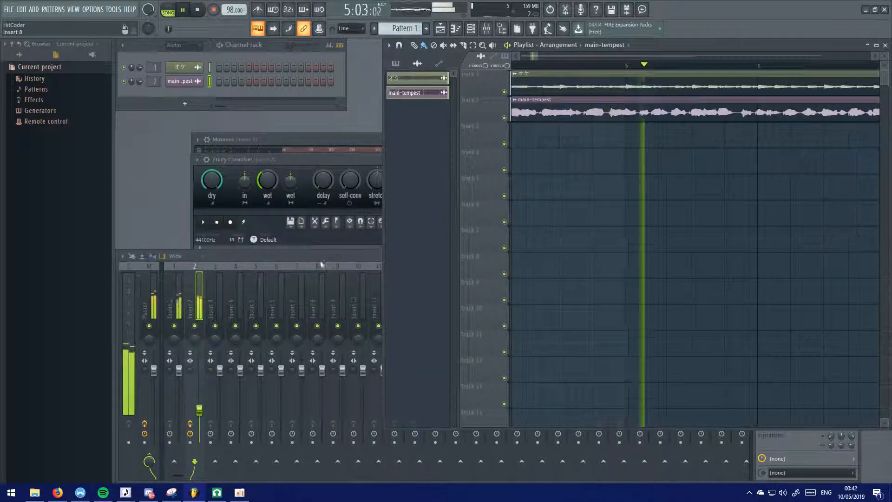
left_click(321, 260)
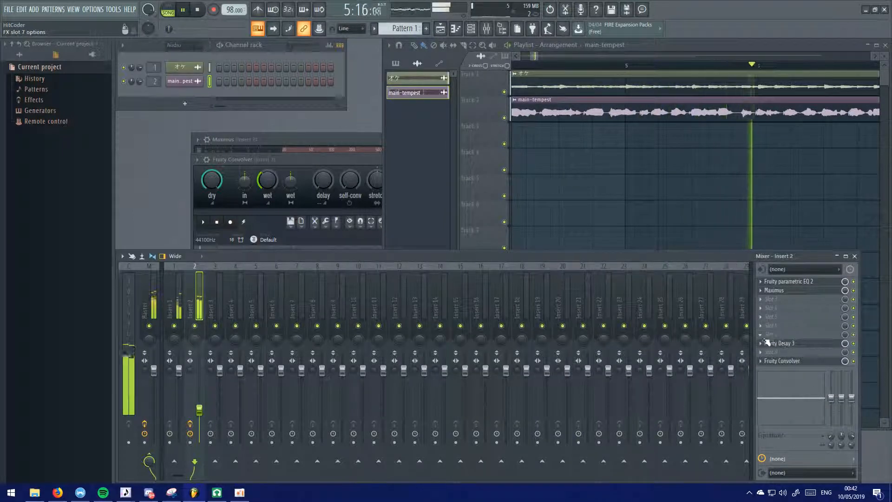
left_click(613, 223)
key("space")
Add Fruity Chorus to Insert 2's fourth effect slot
left_click(351, 261)
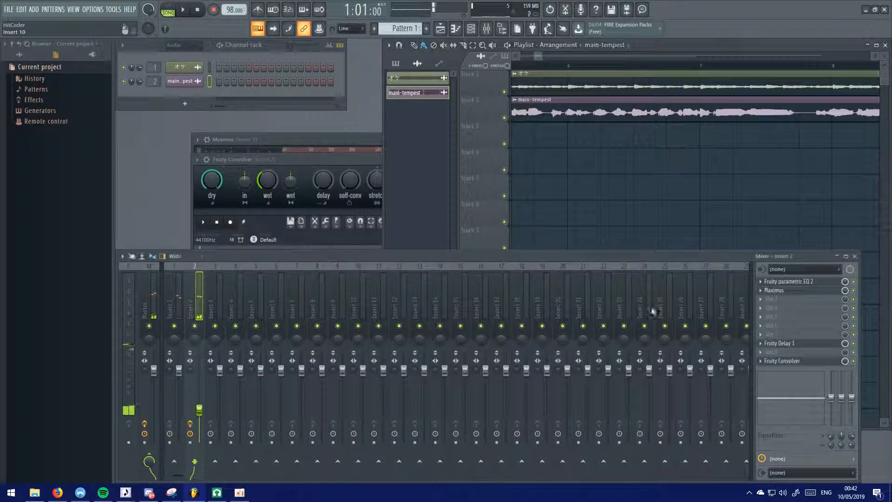
left_click(763, 308)
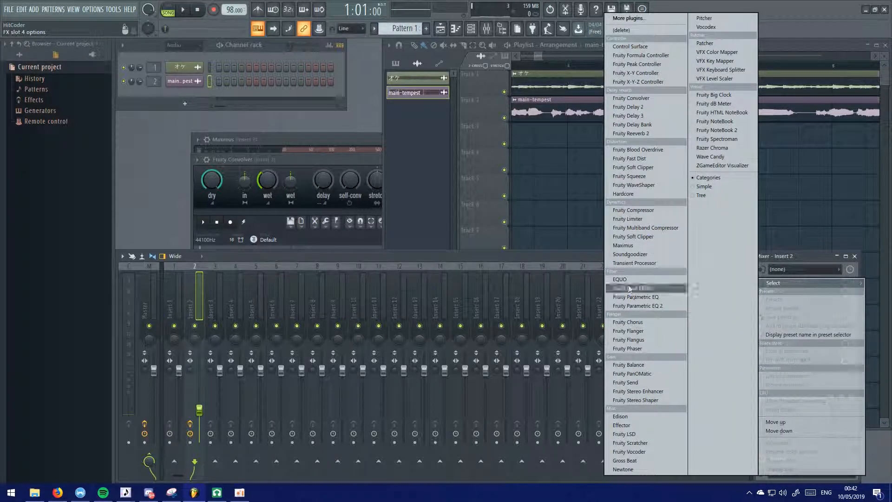
left_click(636, 322)
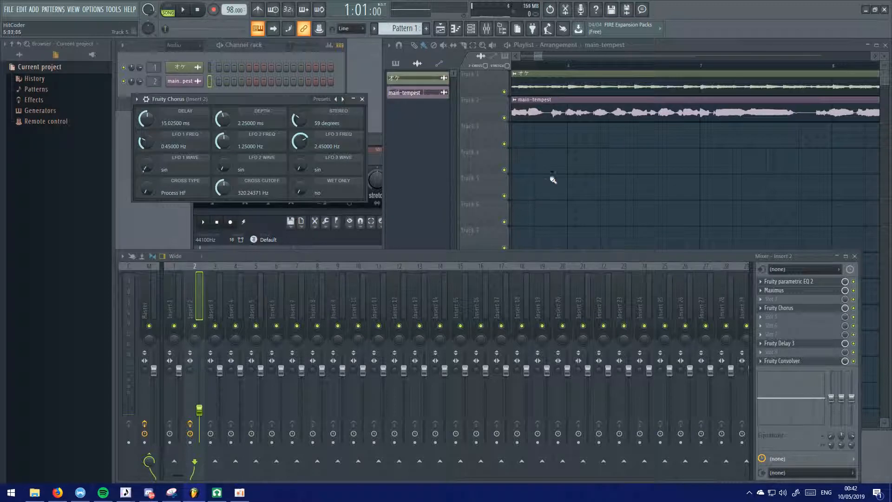
Solo the main-tempest playlist track and play it from the start to hear the chorus on the vocal alone
left_click(721, 188)
left_click_drag(625, 206, 727, 190)
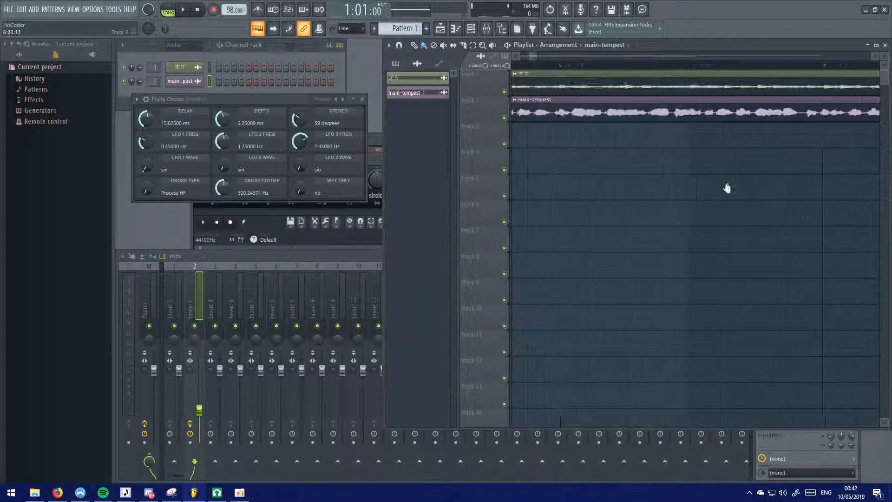
left_click_drag(581, 139, 725, 137)
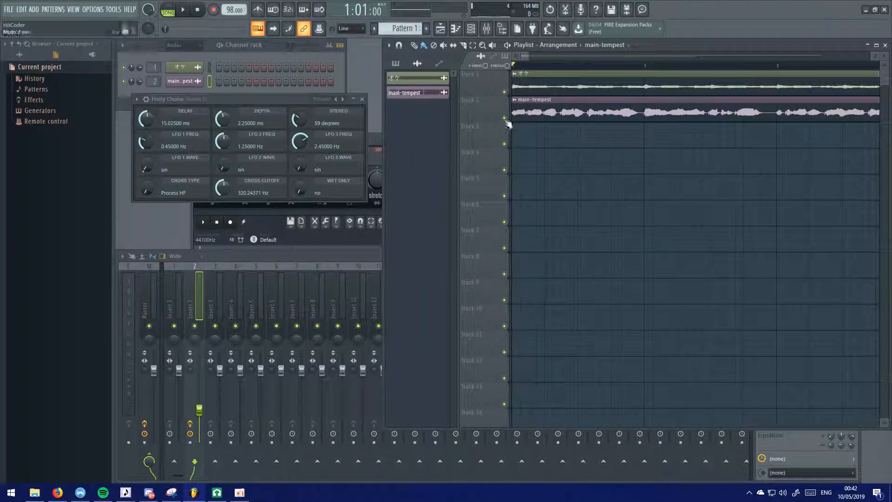
right_click(505, 119)
key("space")
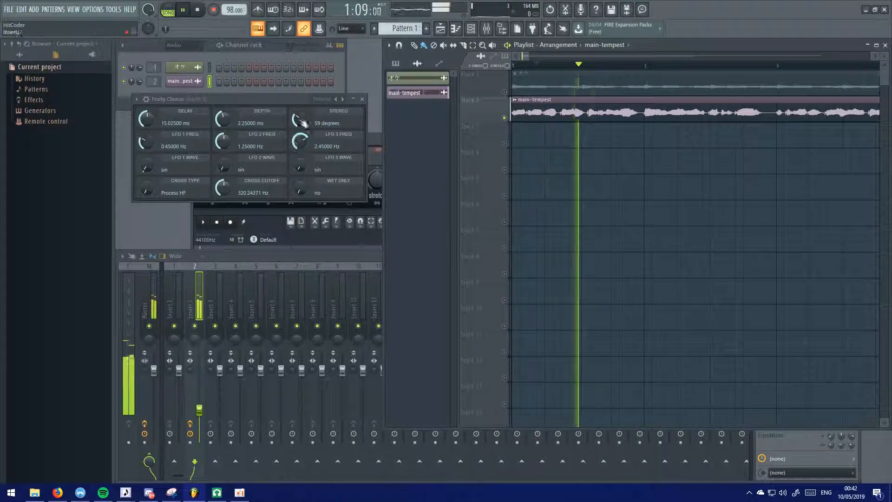
Bypass Fruity Chorus in Insert 2's fourth slot while the solo vocal plays, and stop playback
left_click(319, 255)
left_click(762, 309)
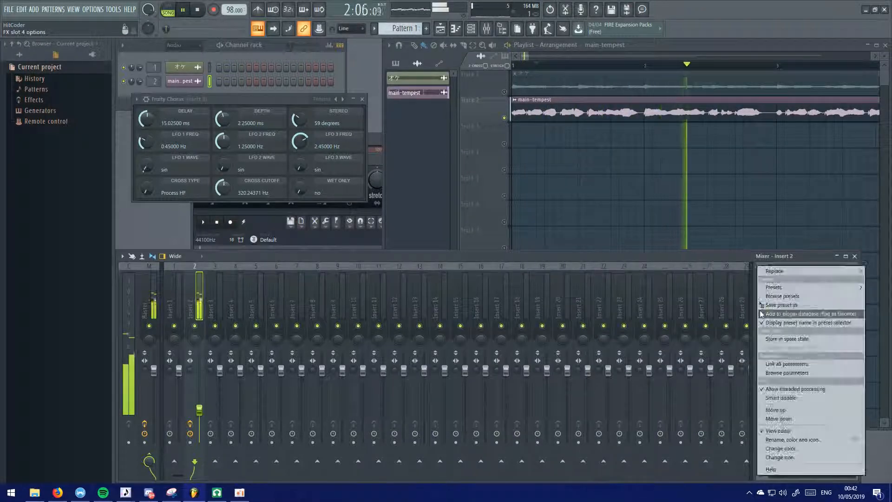
left_click(727, 273)
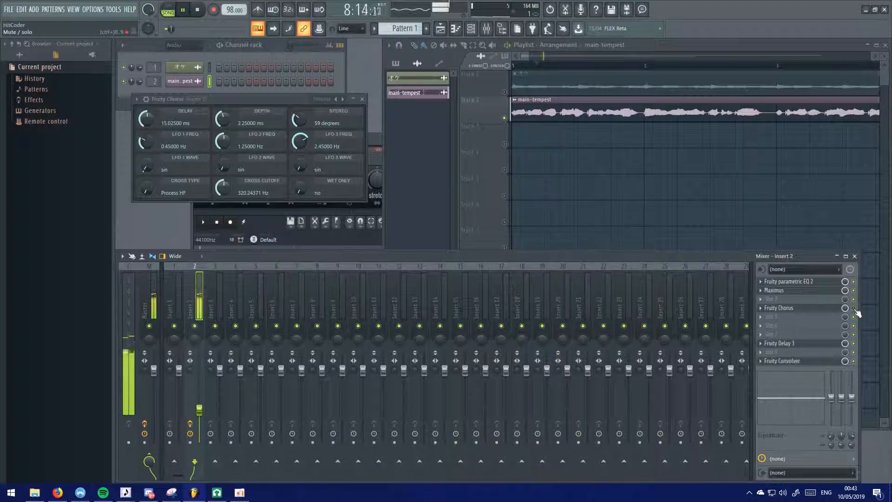
key("space")
left_click(716, 184)
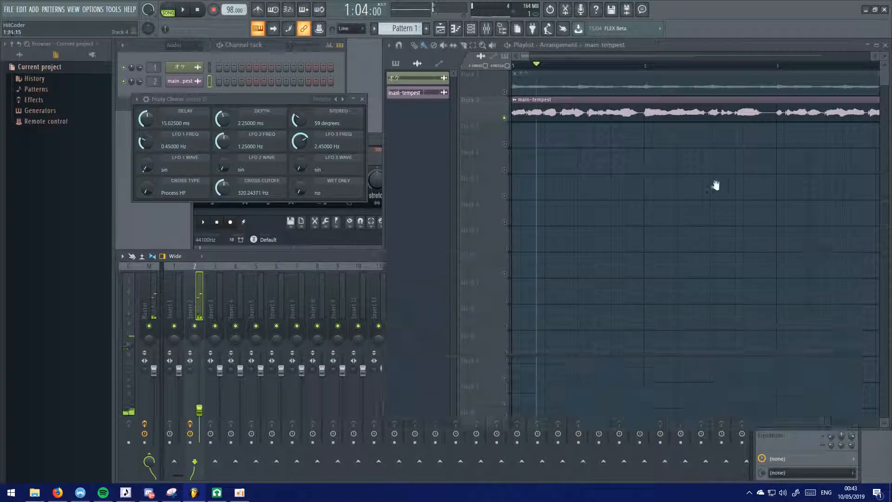
Return the playhead to the start and unsolo the main-tempest track so all playlist tracks are active
left_click(542, 64)
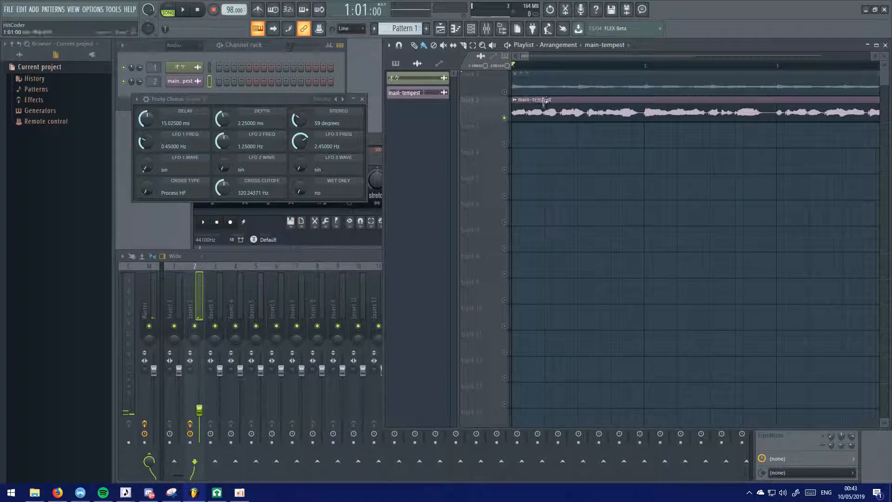
right_click(504, 118)
left_click(298, 259)
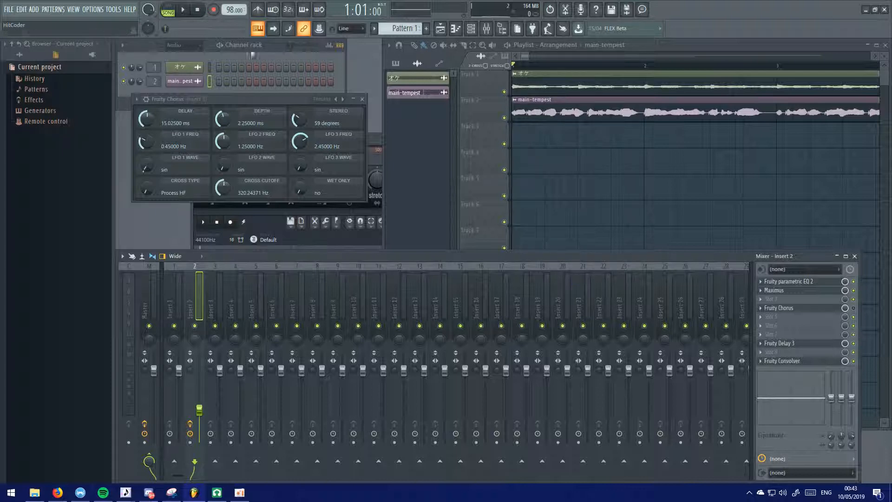
left_click_drag(223, 107, 420, 194)
left_click_drag(537, 138, 243, 100)
left_click_drag(692, 173, 596, 180)
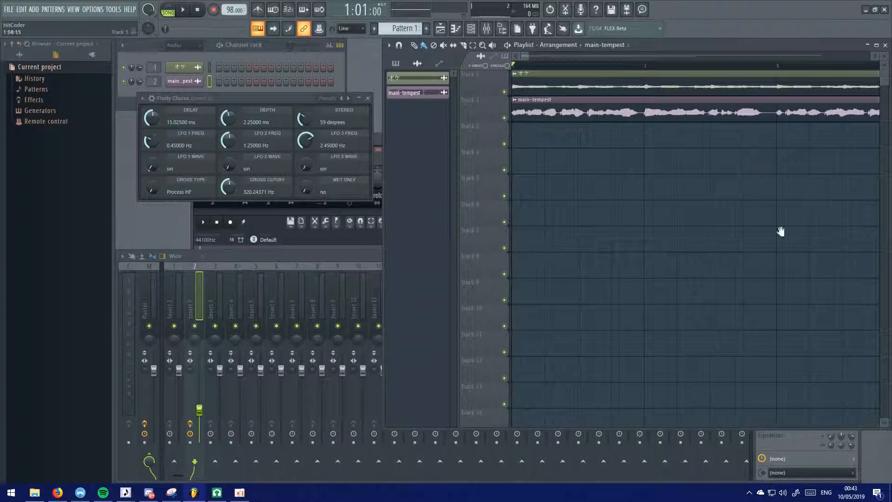
left_click(297, 258)
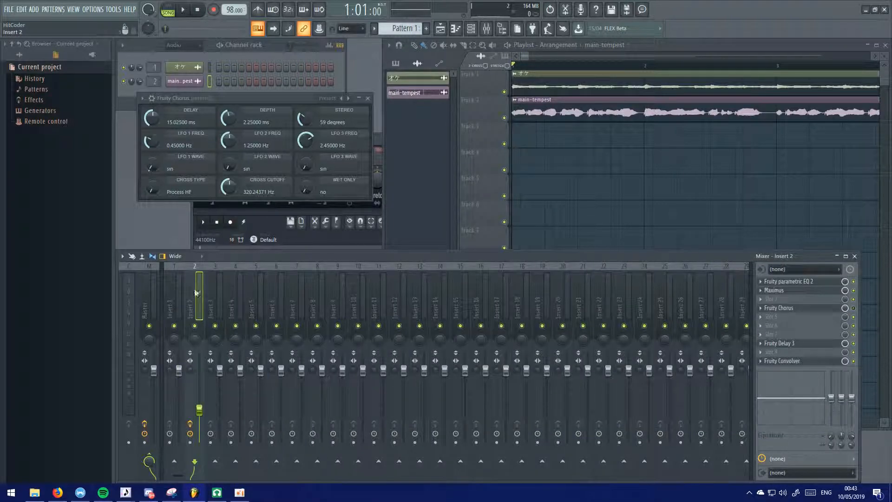
Open Insert 2's Maximus and Fruity parametric EQ 2, and slightly raise the low boost of EQ band 3
left_click(789, 290)
left_click(802, 282)
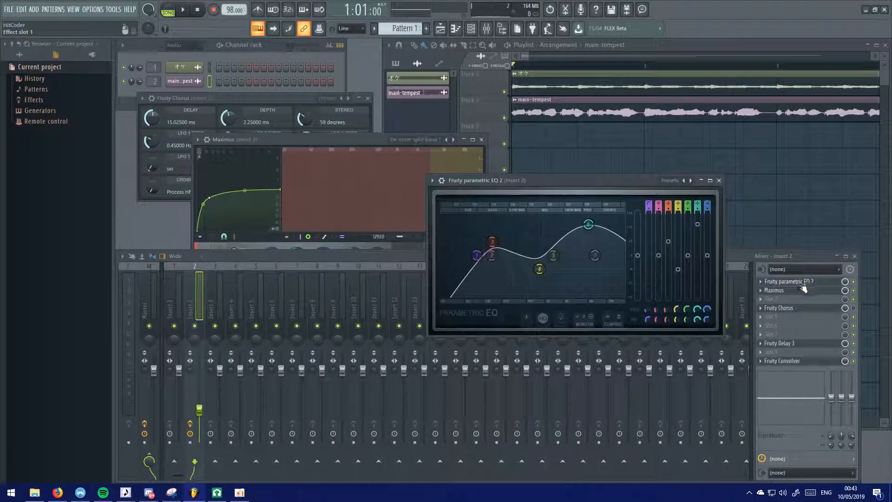
left_click_drag(546, 187, 395, 145)
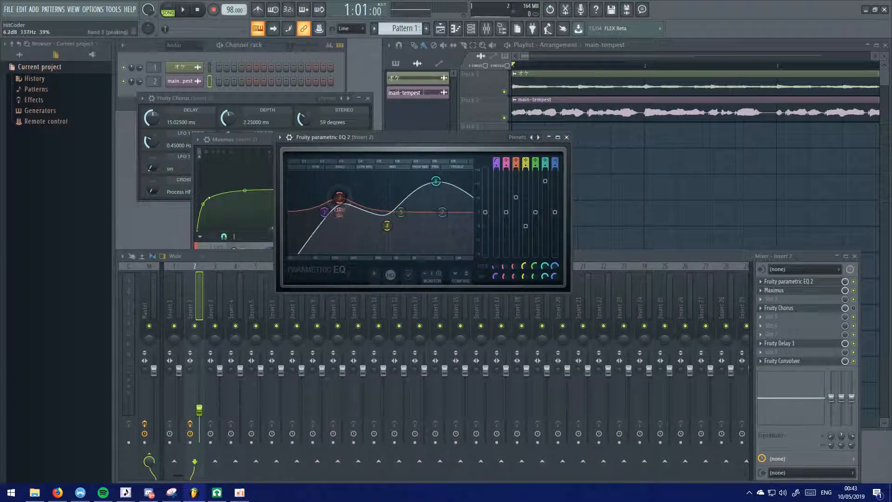
mouse_move(339, 198)
left_mouse_down()
mouse_move(334, 211)
mouse_move(331, 194)
mouse_move(331, 205)
mouse_move(339, 194)
left_mouse_up()
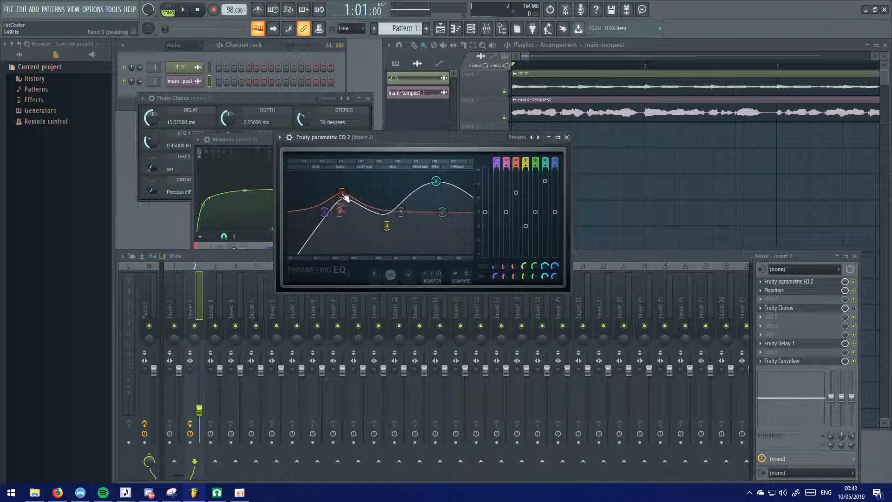
Solo the main-tempest track and refine the EQ's low end with band 3 and the low cut while listening to the vocal
middle_click(685, 165)
right_click(505, 117)
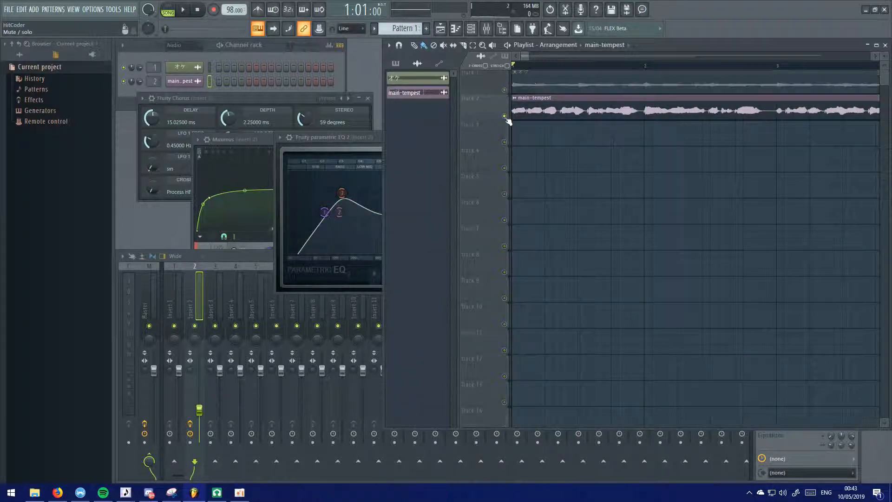
key("space")
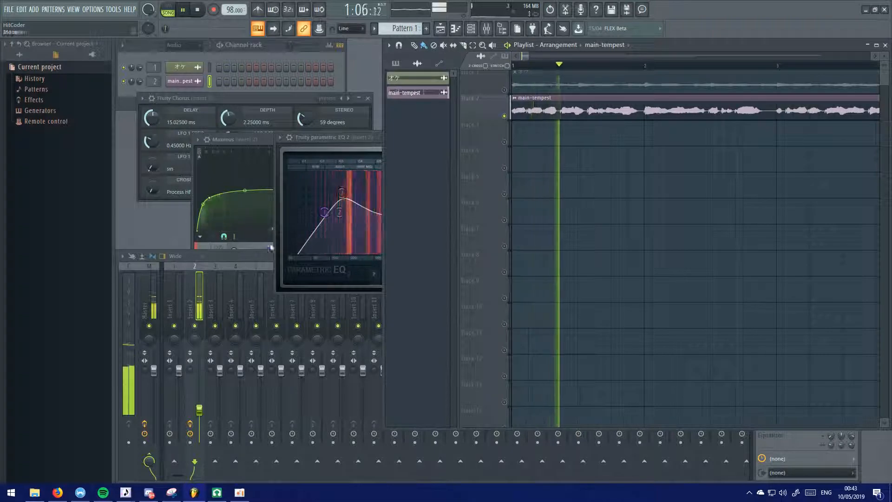
mouse_move(342, 192)
left_mouse_down()
mouse_move(342, 255)
mouse_move(342, 177)
mouse_move(346, 203)
mouse_move(341, 195)
mouse_move(336, 217)
mouse_move(341, 197)
mouse_move(324, 217)
mouse_move(343, 190)
left_mouse_up()
key("space")
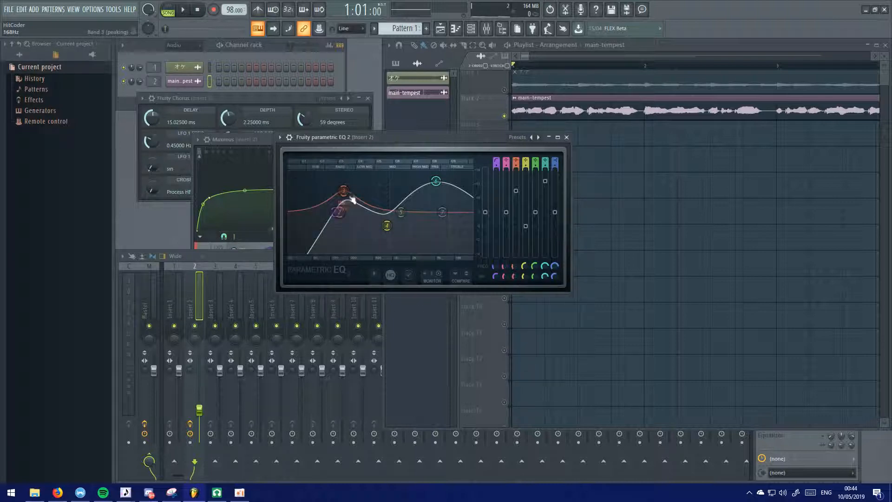
left_click_drag(346, 193, 344, 197)
Audition EQ band 4 as an 18 dB boost around 668 Hz, and put it back as a mild midrange cut
mouse_move(401, 228)
left_mouse_down()
mouse_move(349, 190)
mouse_move(385, 172)
mouse_move(389, 251)
mouse_move(389, 224)
left_mouse_up()
key("space")
key("space")
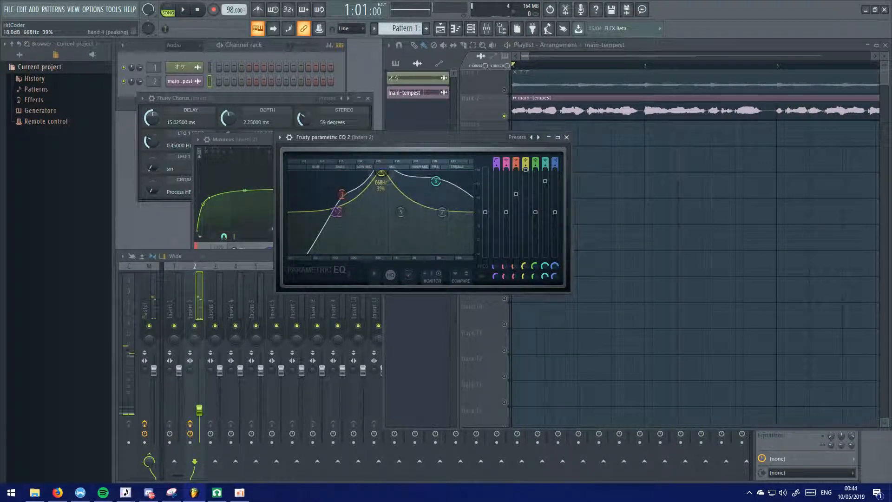
key("space")
left_click_drag(381, 172, 390, 225)
key("space")
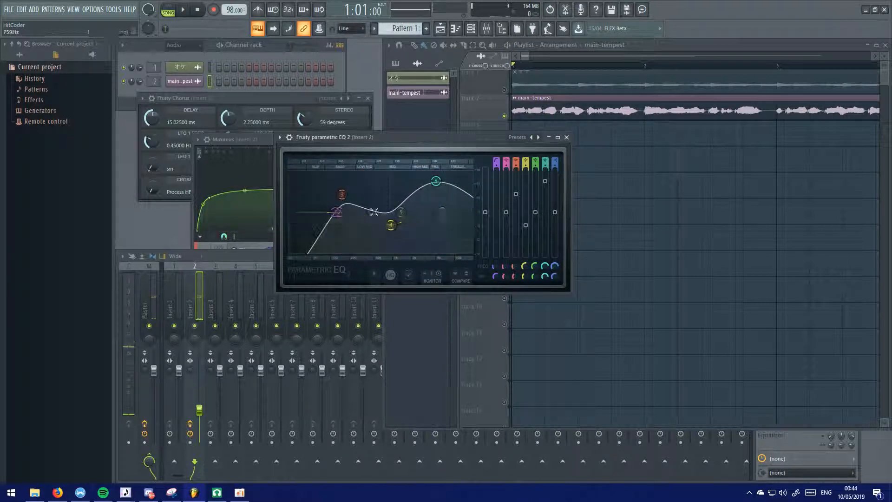
Shift EQ bands 4 and 6 slightly higher in frequency, raise band 6 a little, and audition the solo vocal
left_click_drag(436, 181, 443, 183)
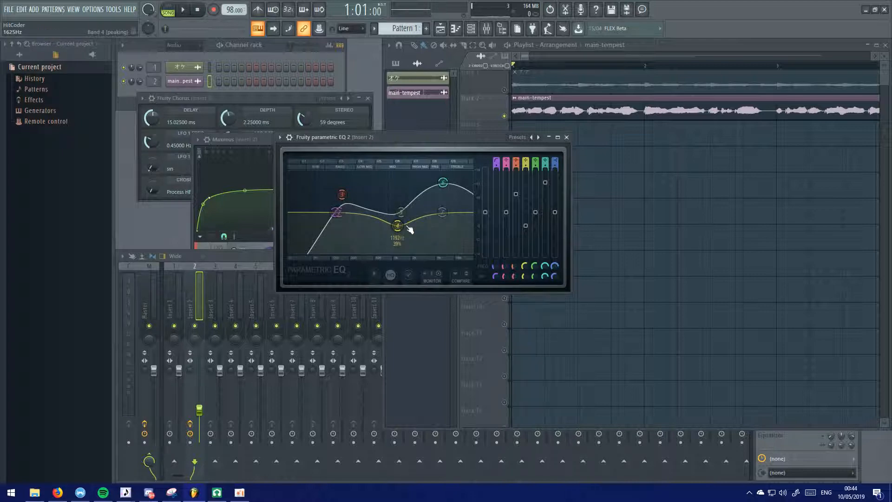
key("space")
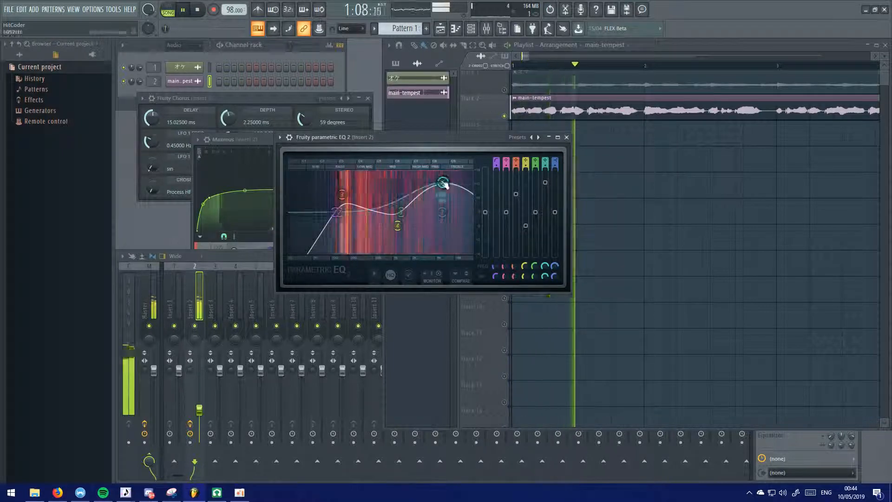
key("space")
left_click_drag(443, 182, 448, 178)
key("space")
key("space")
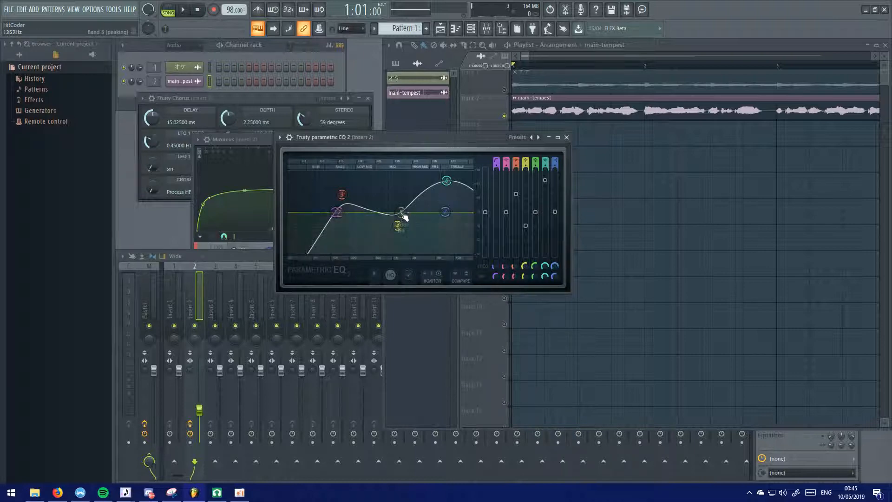
Turn EQ band 5 into an 18 dB treble cut at about 9132 Hz, and raise band 6 almost to maximum
left_click_drag(402, 214, 452, 252)
scroll(454, 254, "up", 5)
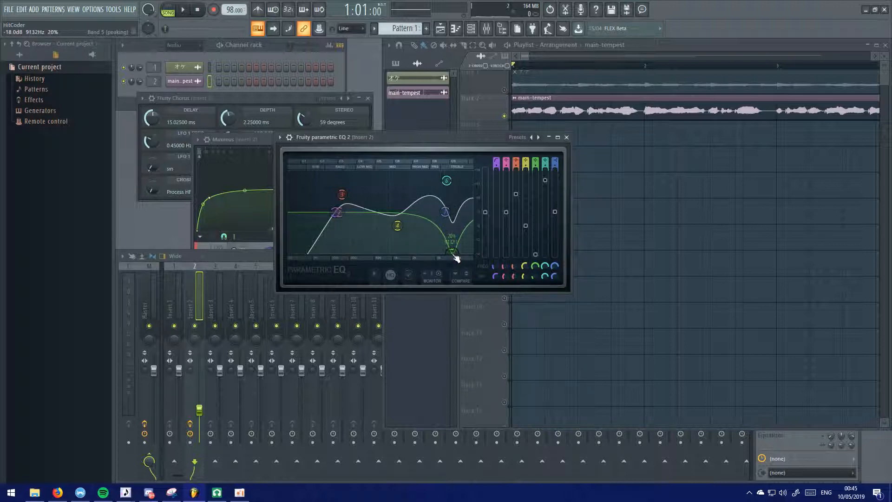
scroll(454, 254, "down", 3)
left_click_drag(447, 180, 447, 169)
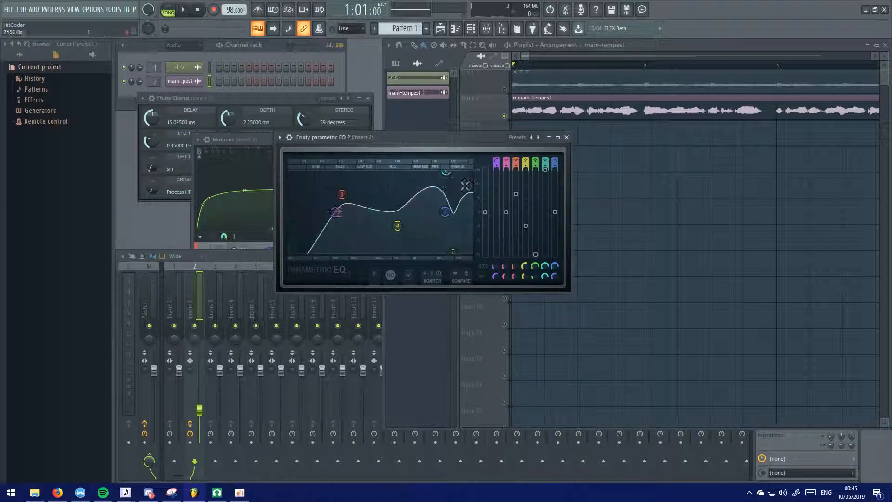
Play the solo vocal, reduce band 5 to a mild cut slightly lower in the treble, and stop playback
key("space")
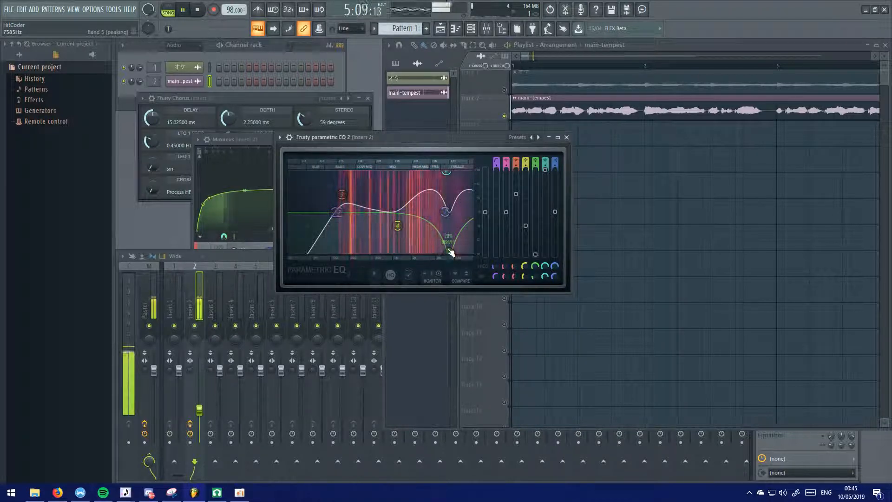
mouse_move(450, 252)
left_mouse_down()
mouse_move(421, 252)
mouse_move(447, 252)
mouse_move(445, 221)
left_mouse_up()
key("space")
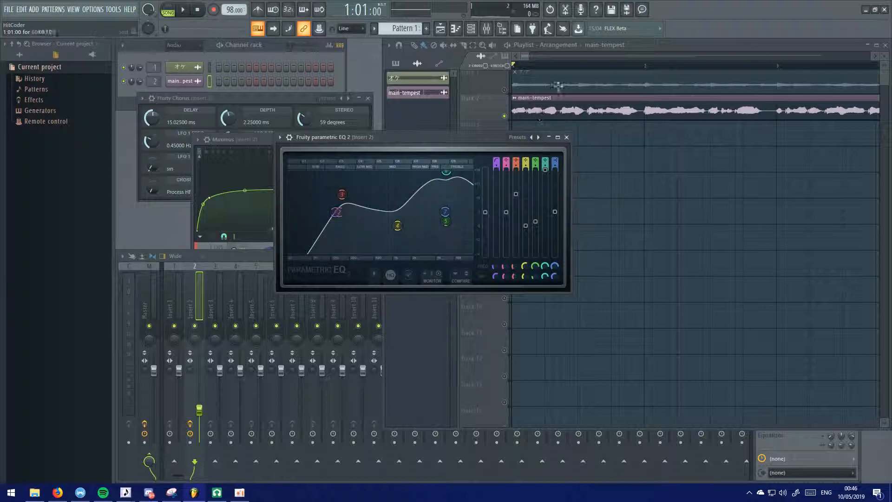
Unsolo the vocal and, with the full mix playing, raise EQ band 3, lower band 6 and deepen band 4's cut
right_click(505, 116)
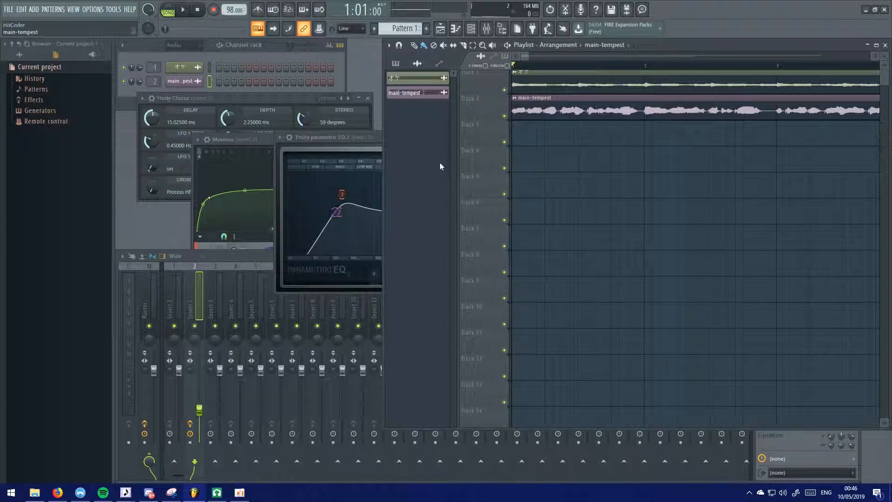
key("space")
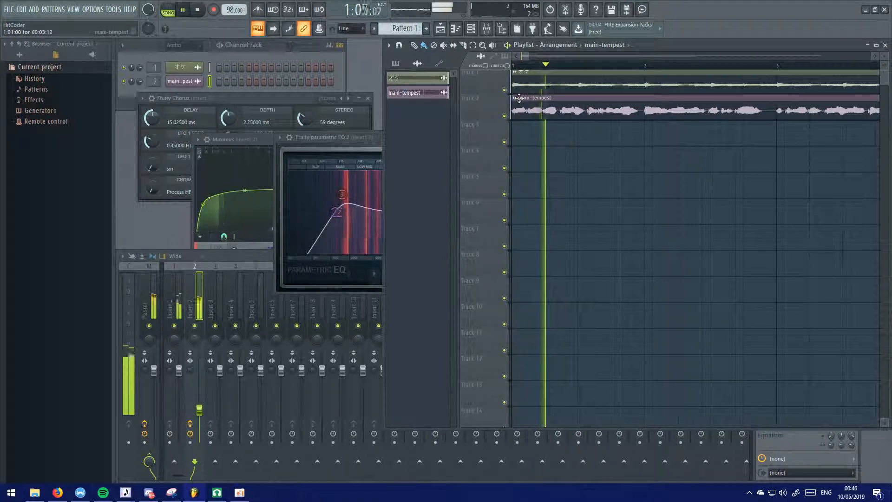
left_click(348, 149)
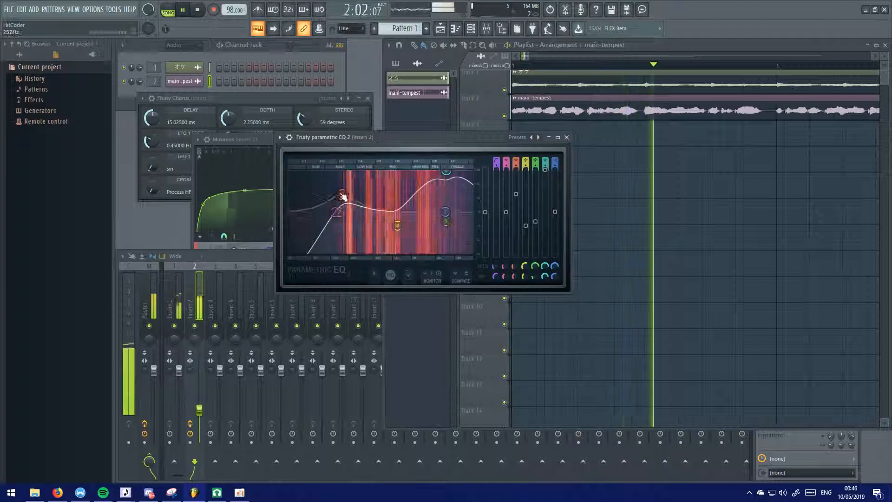
mouse_move(343, 197)
left_mouse_down()
mouse_move(354, 176)
mouse_move(343, 220)
mouse_move(343, 191)
left_mouse_up()
mouse_move(446, 172)
left_mouse_down()
mouse_move(450, 236)
mouse_move(450, 184)
left_mouse_up()
mouse_move(397, 225)
left_mouse_down()
mouse_move(396, 185)
mouse_move(399, 236)
left_mouse_up()
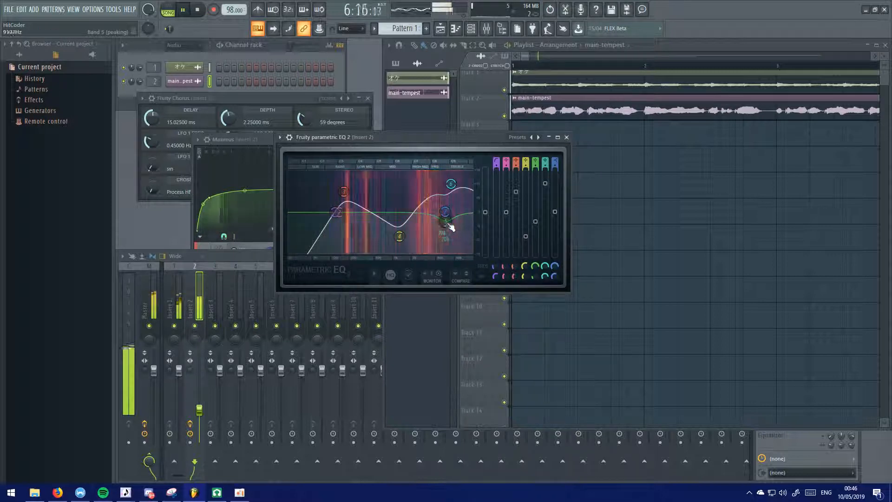
Sweep EQ band 5 as a narrow, deep notch up from about 2657 Hz into the high treble beyond band 6, and stop playback
mouse_move(450, 227)
left_mouse_down()
mouse_move(444, 214)
mouse_move(448, 226)
left_mouse_up()
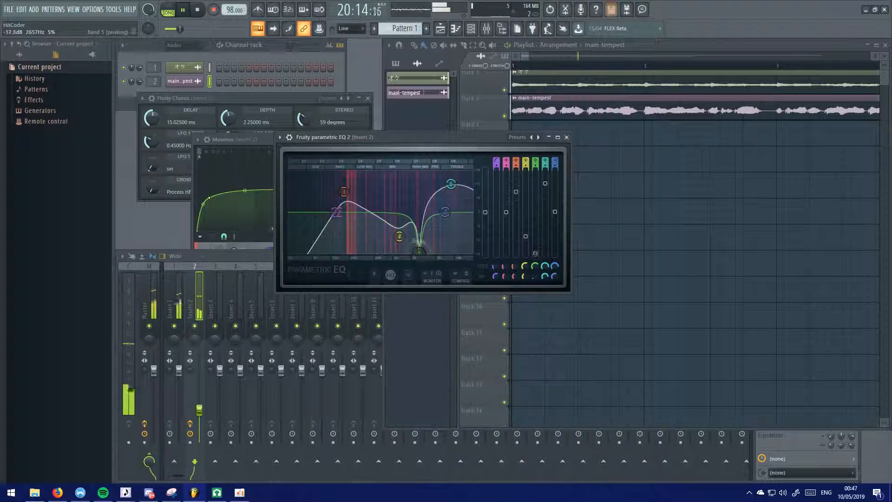
left_click_drag(426, 252, 463, 251)
scroll(349, 250, "up", 3)
key("space")
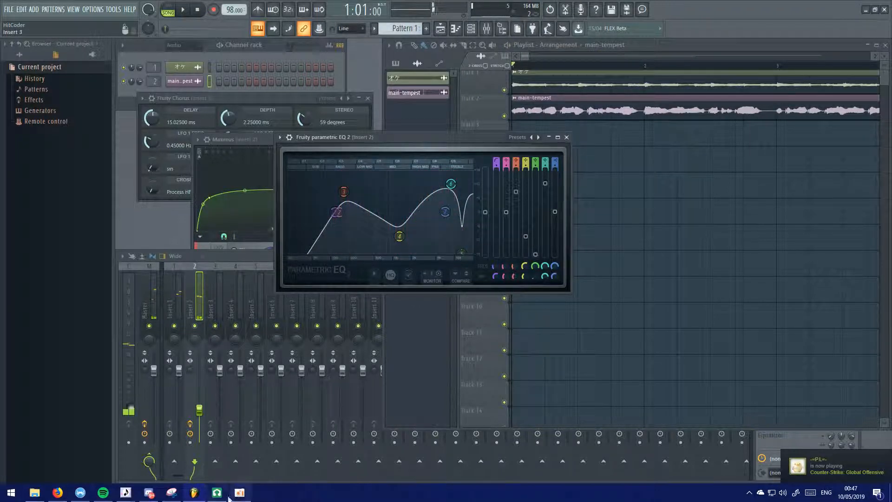
Switch to UTAU's tempest-main.ust window and look through the vocal's notes and pitch curves around bars 10 to 24
left_click_drag(392, 137, 499, 137)
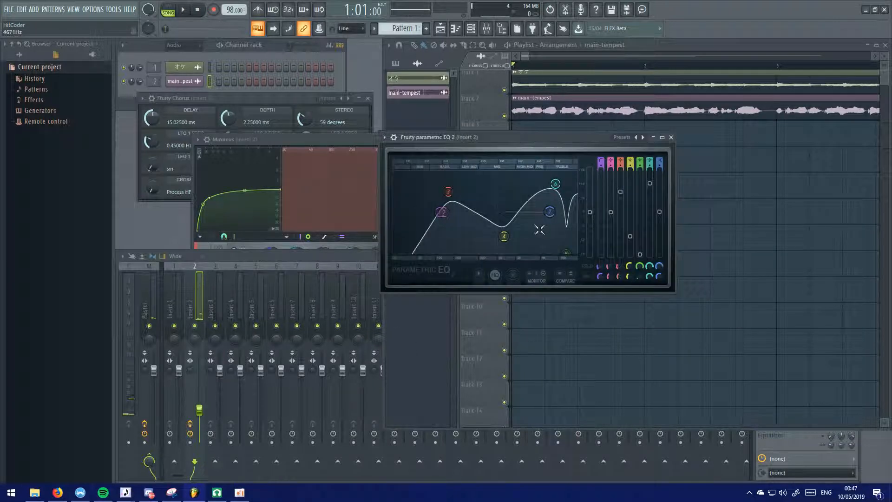
left_click(281, 254)
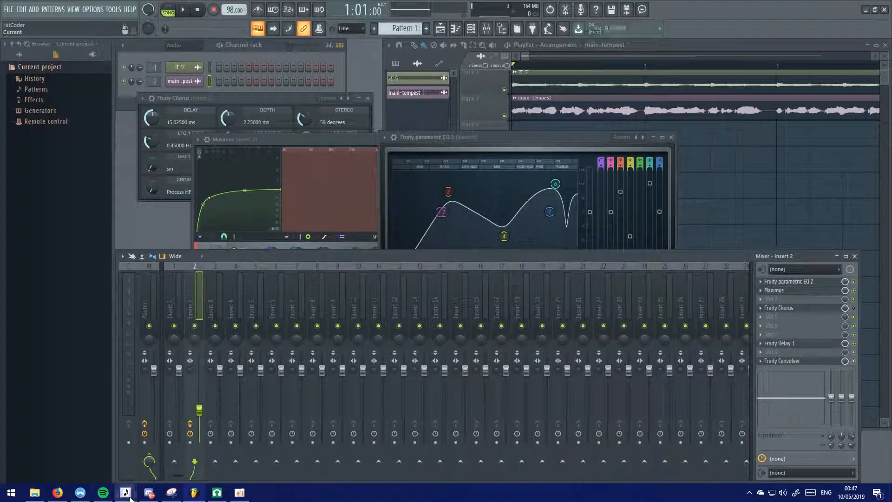
mouse_move(126, 492)
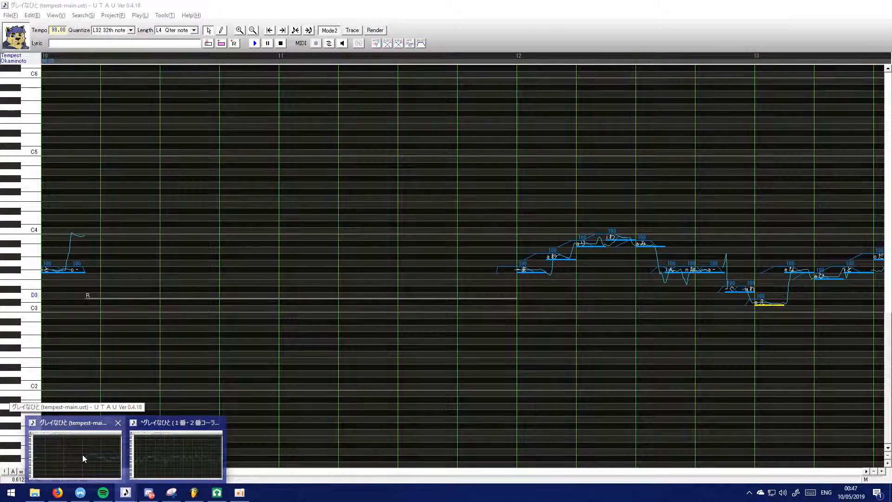
left_click(82, 454)
scroll(470, 369, "right", 10)
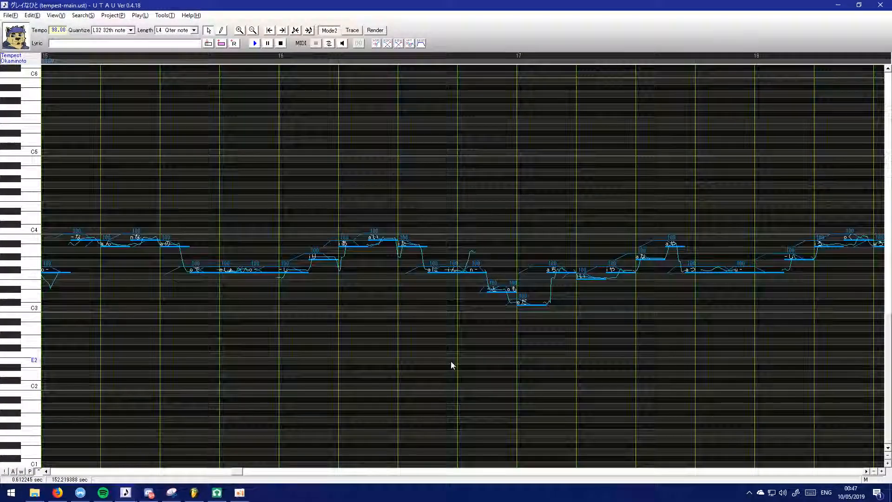
scroll(479, 296, "right", 6)
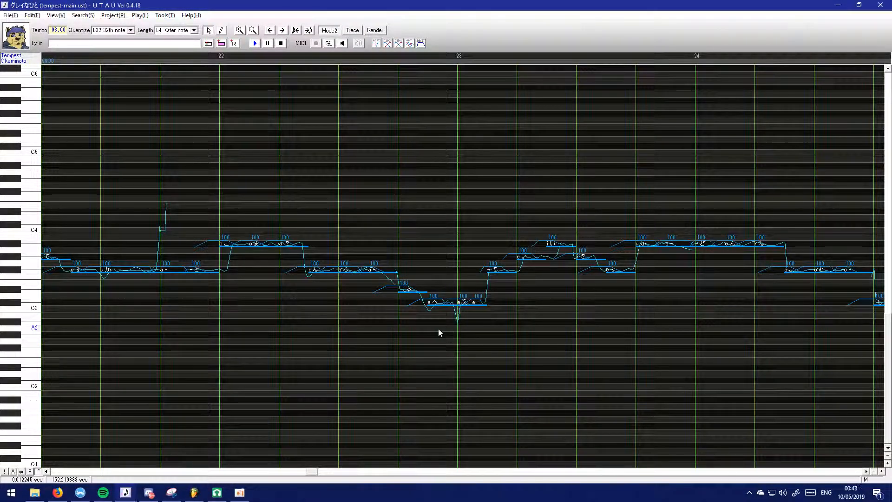
scroll(438, 333, "left", 3)
scroll(439, 333, "left", 8)
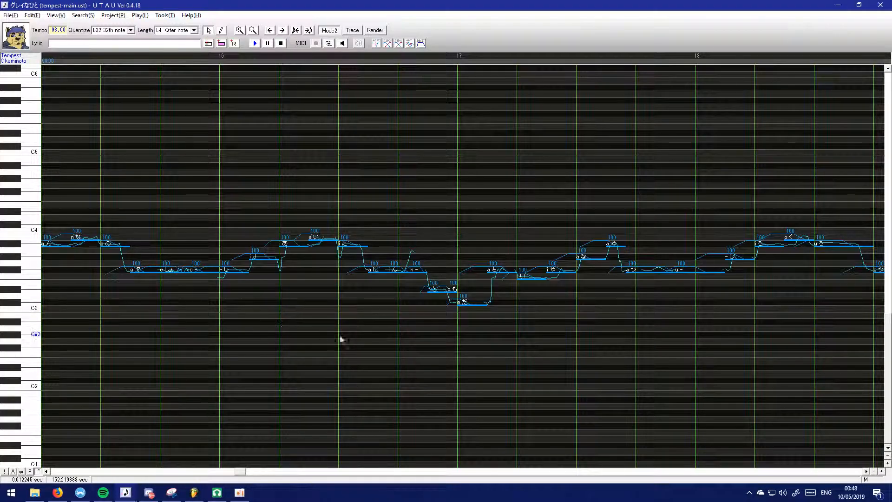
Switch back to FL Studio, flatten EQ band 3 to no boost and reduce band 5 to a slight treble cut
key("alt+Tab")
left_click_drag(511, 140, 424, 106)
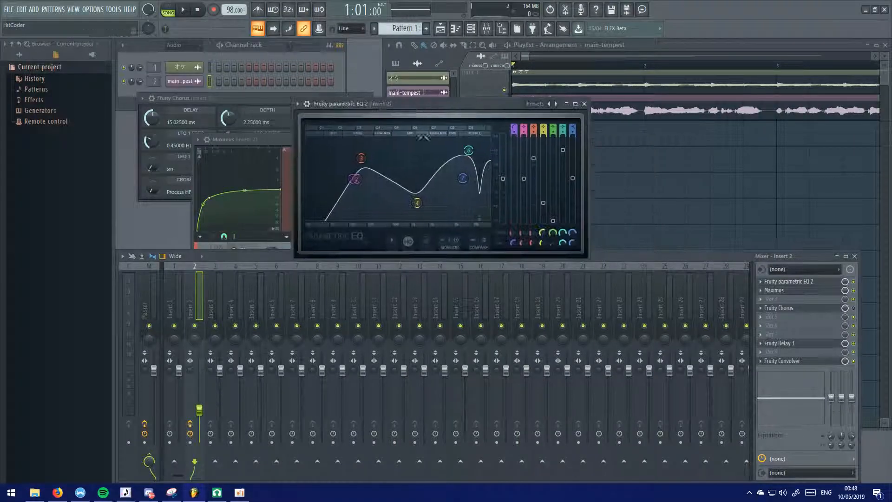
left_click_drag(481, 218, 486, 179)
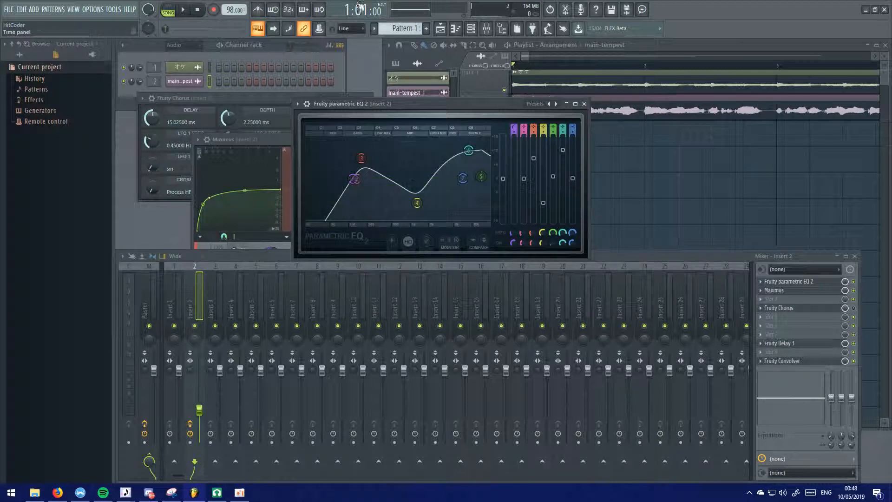
left_click_drag(361, 158, 366, 179)
mouse_move(411, 103)
left_mouse_down()
mouse_move(392, 111)
mouse_move(417, 117)
left_mouse_up()
left_click_drag(487, 190, 479, 199)
left_click_drag(461, 120, 558, 96)
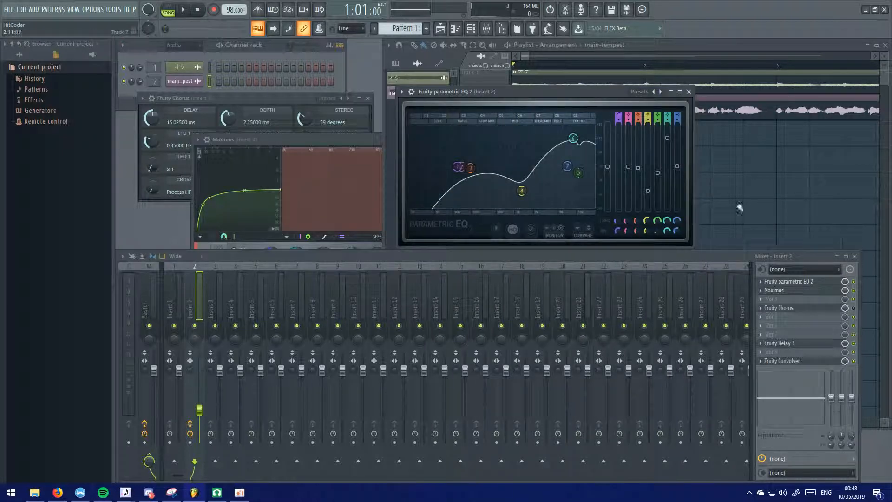
left_click(239, 492)
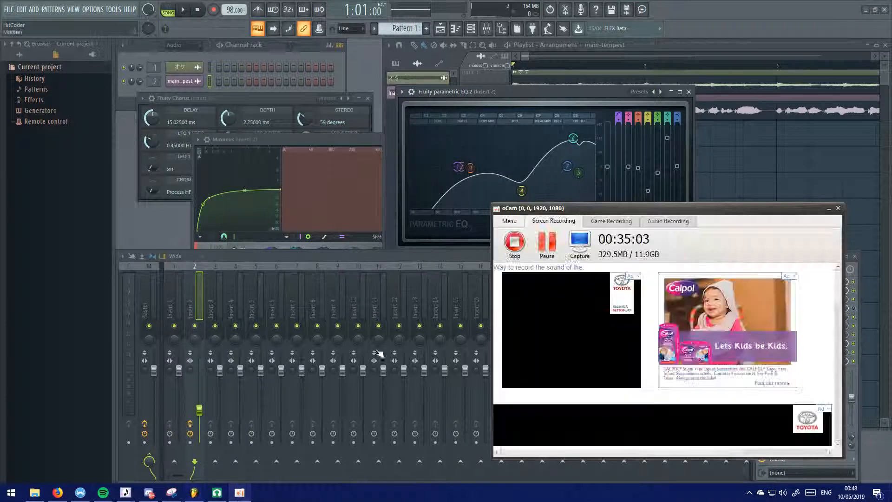